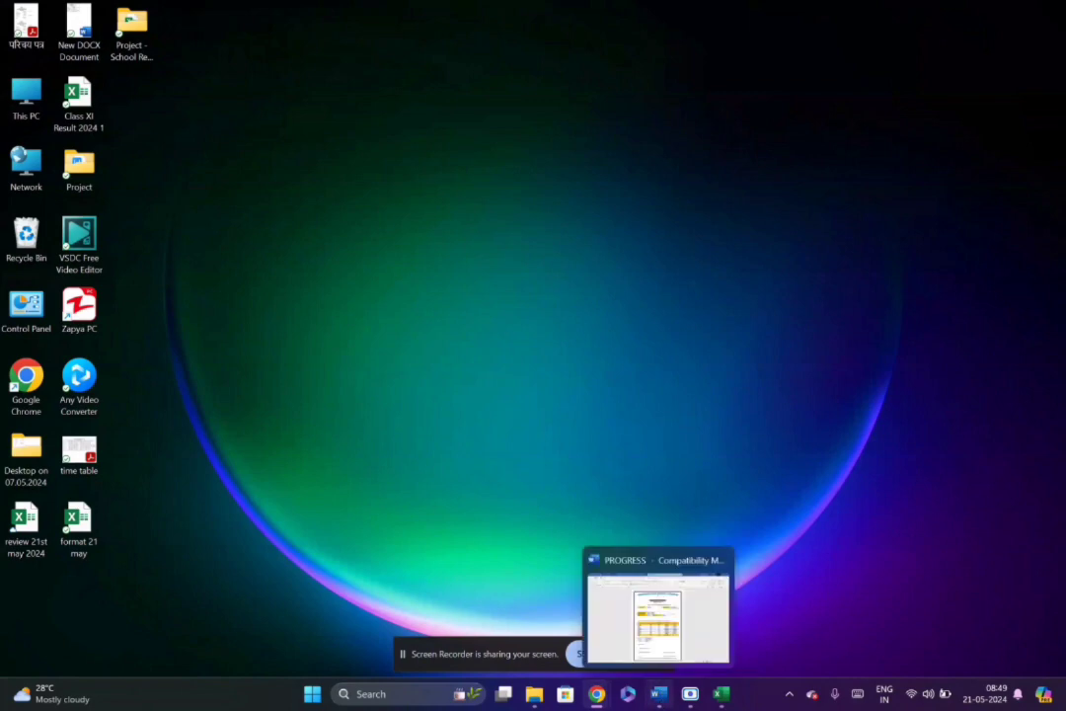
- Switch to the PROGRESS document in Word and examine the result card's heading, marks table, percentage table and result line
{"action": "left_click", "coordinate": [659, 693]}
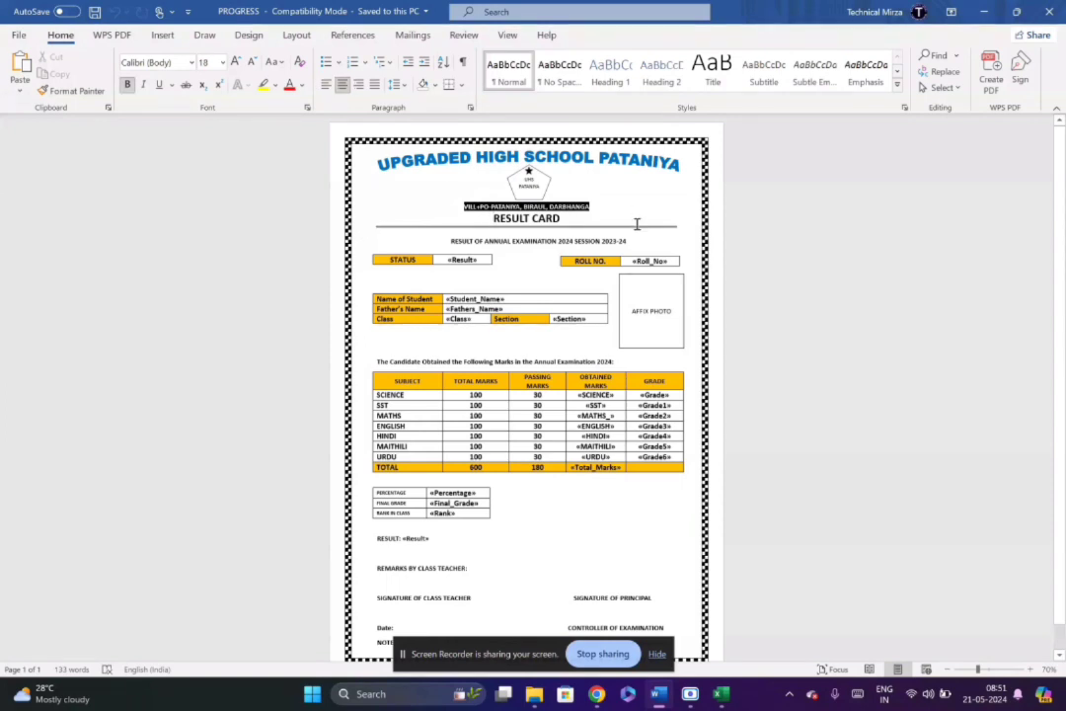
{"action": "left_click", "coordinate": [689, 226]}
{"action": "left_click", "coordinate": [572, 241]}
{"action": "left_click", "coordinate": [609, 381]}
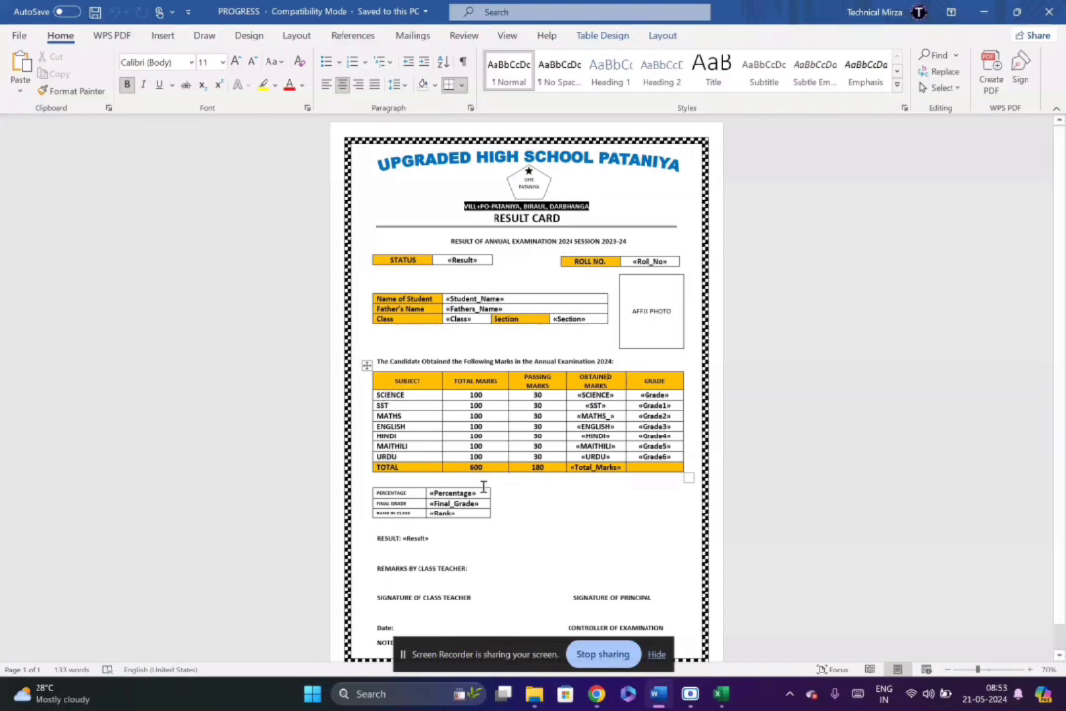
{"action": "left_click", "coordinate": [402, 493]}
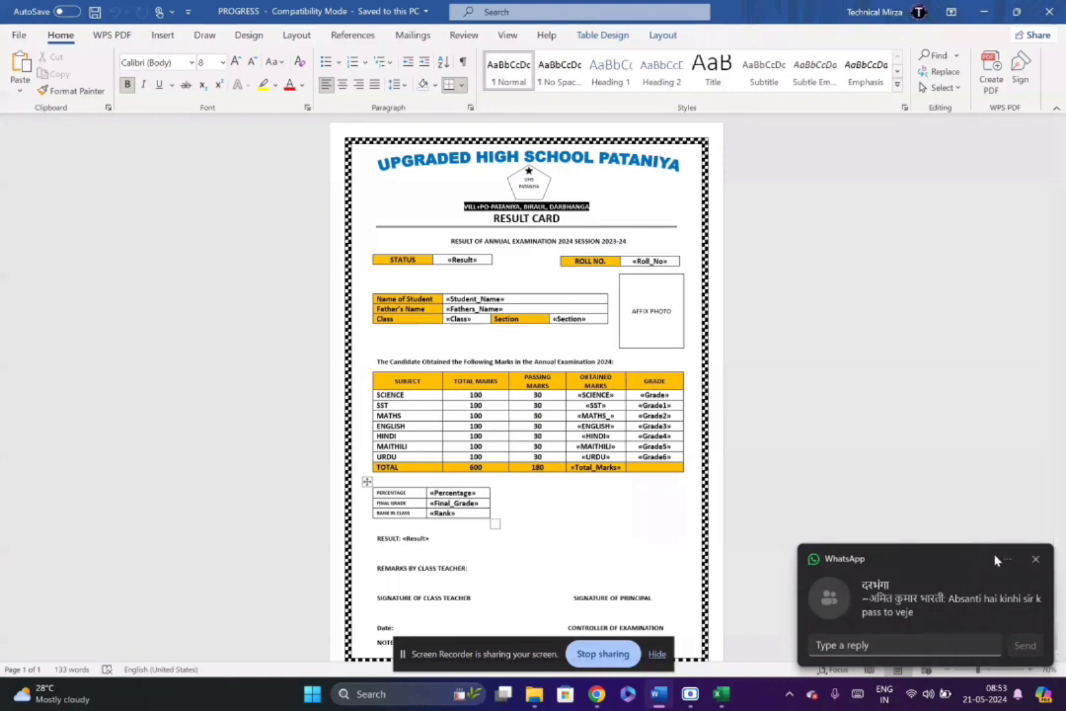
{"action": "left_click", "coordinate": [1035, 558]}
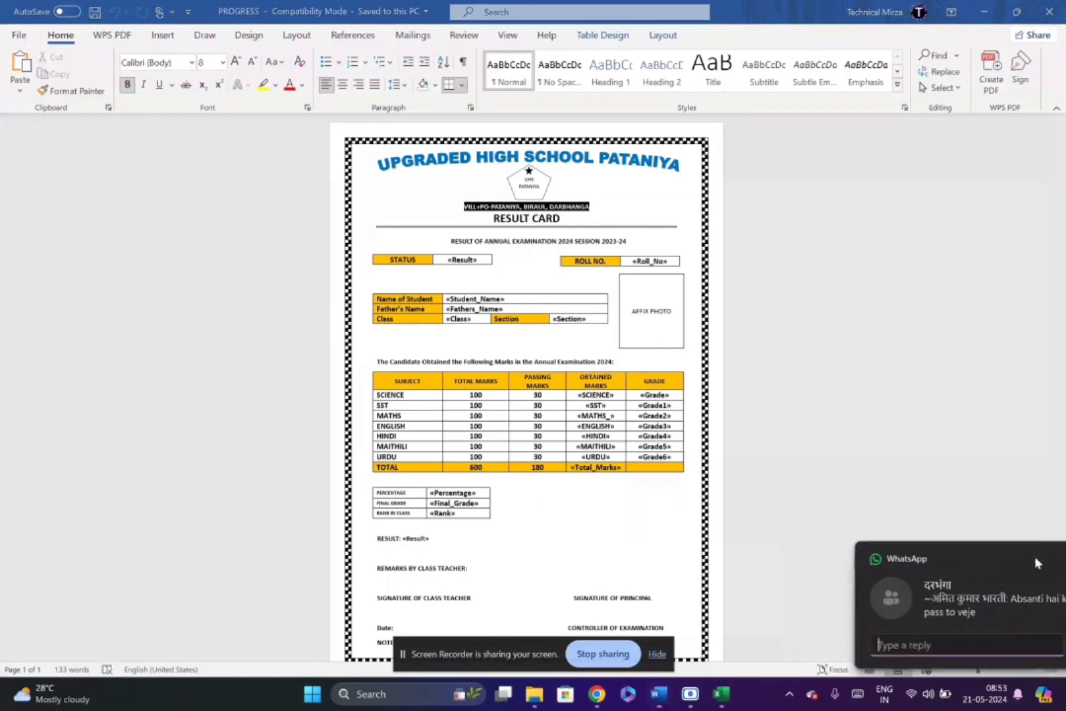
{"action": "left_click", "coordinate": [374, 539]}
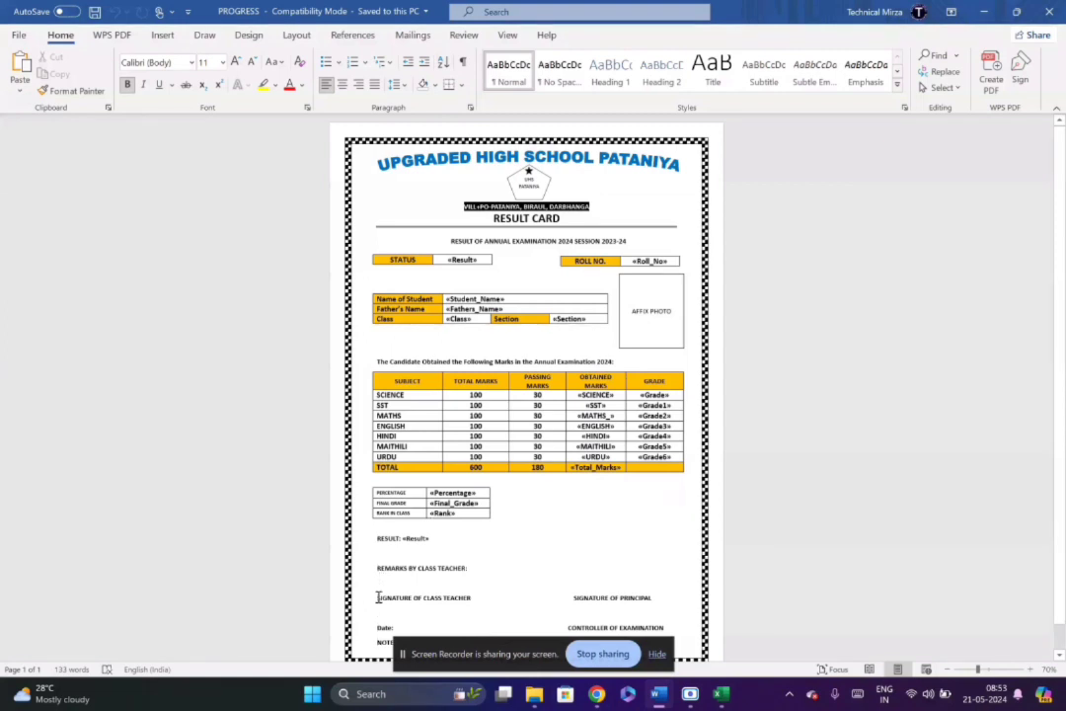
- Zoom the result card to 60% to view the full page, including the signature lines and closing note
{"action": "left_click", "coordinate": [947, 669]}
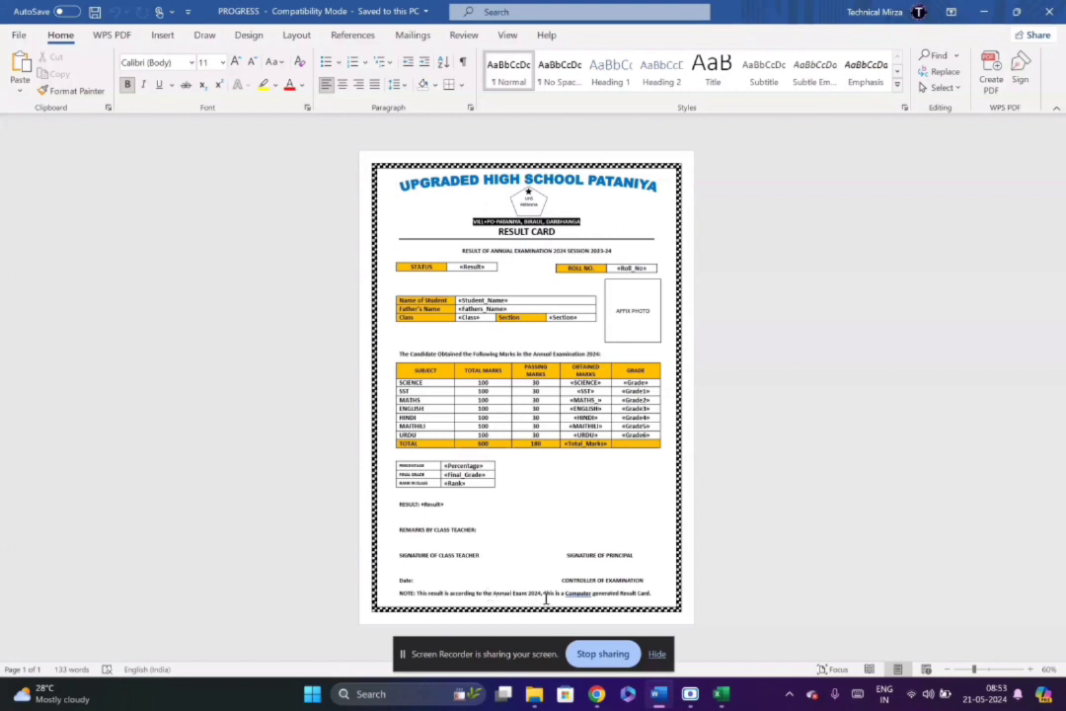
{"action": "left_click", "coordinate": [1026, 670]}
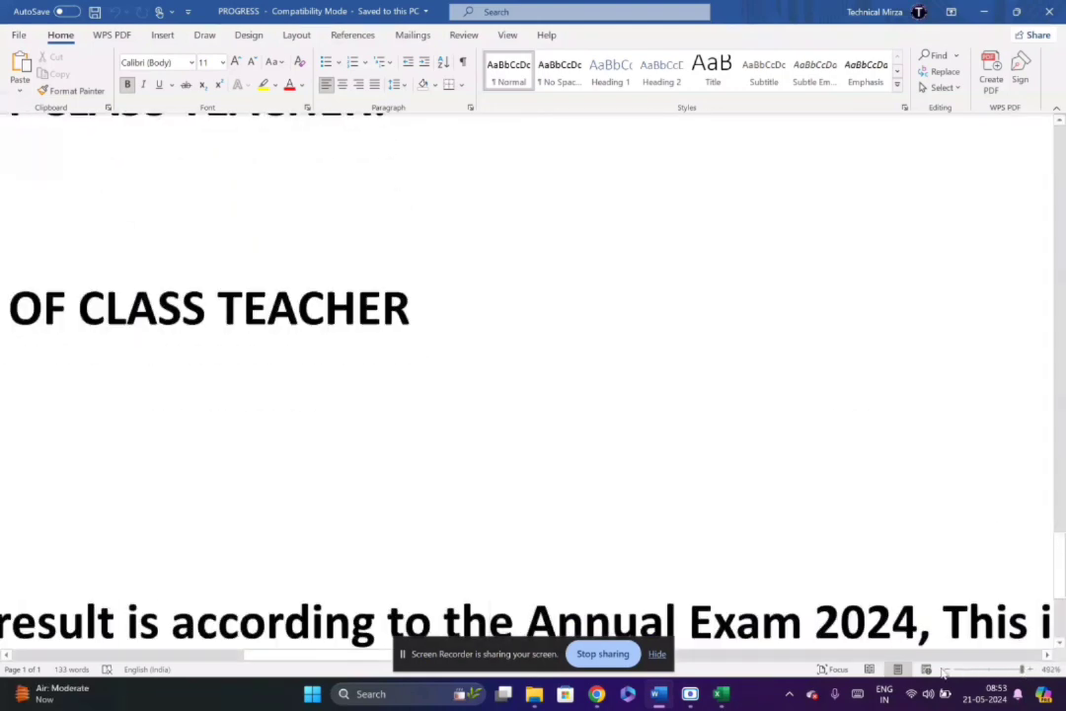
{"action": "left_click", "coordinate": [945, 671]}
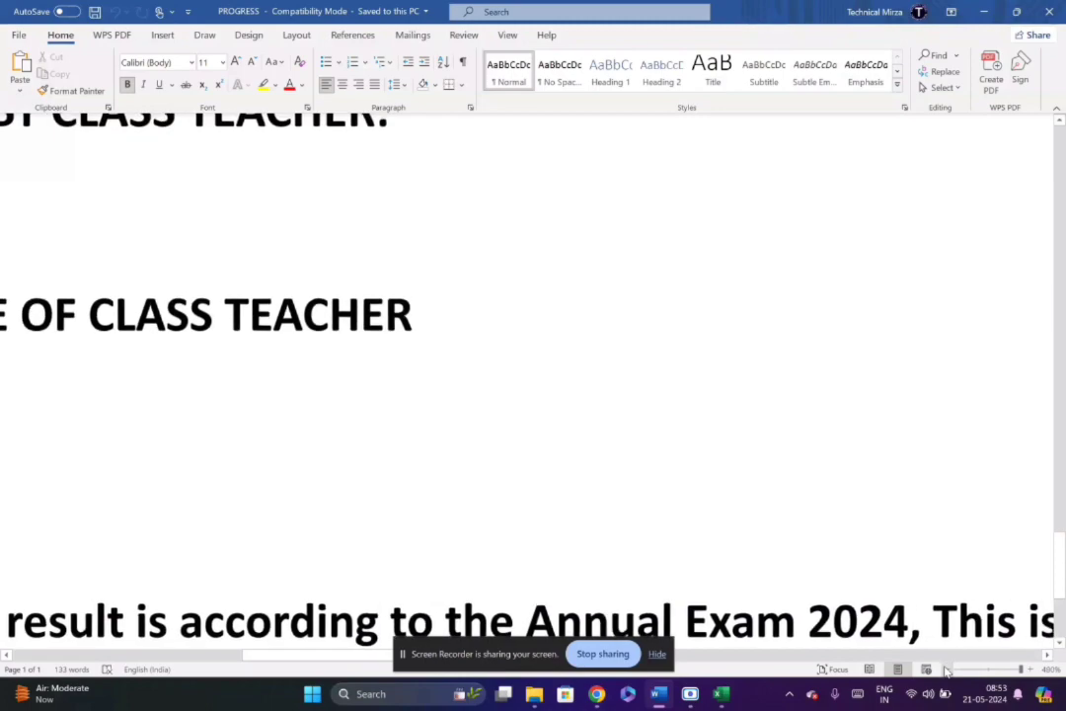
{"action": "left_click", "coordinate": [945, 671]}
{"action": "left_click", "coordinate": [945, 671]}
{"action": "left_click", "coordinate": [945, 671]}
{"action": "left_click", "coordinate": [945, 671]}
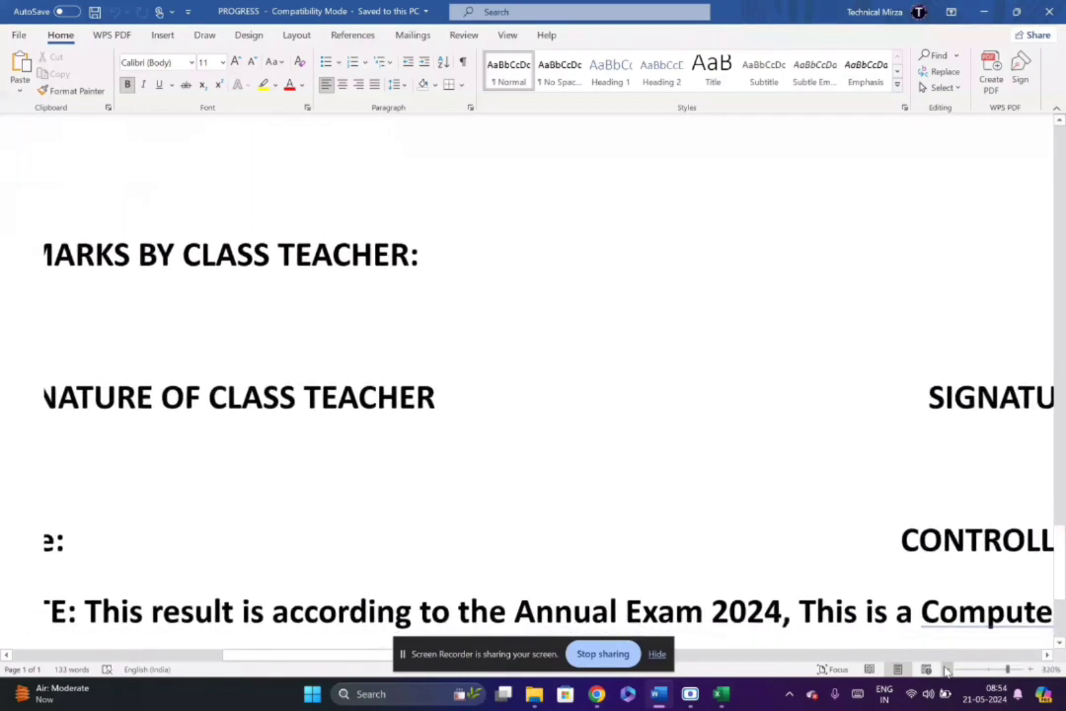
{"action": "left_click", "coordinate": [945, 671]}
{"action": "left_click", "coordinate": [945, 671]}
{"action": "left_click", "coordinate": [945, 671]}
{"action": "left_click", "coordinate": [945, 671]}
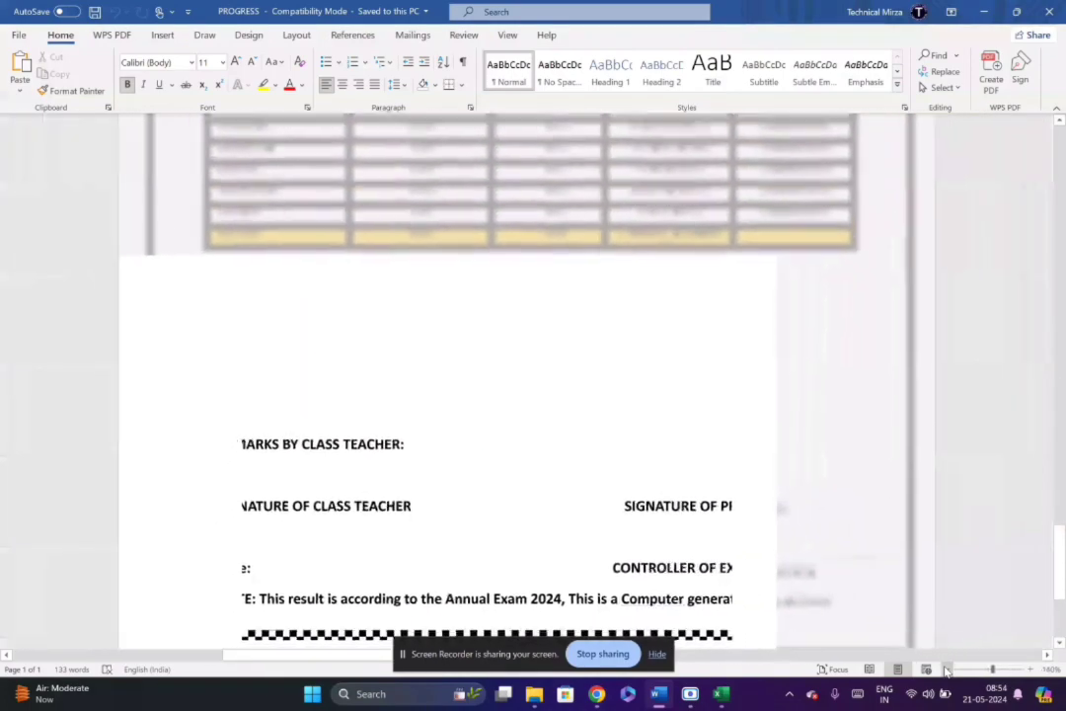
{"action": "left_click", "coordinate": [944, 671]}
{"action": "left_click", "coordinate": [945, 671]}
{"action": "left_click", "coordinate": [944, 671]}
{"action": "left_click", "coordinate": [945, 671]}
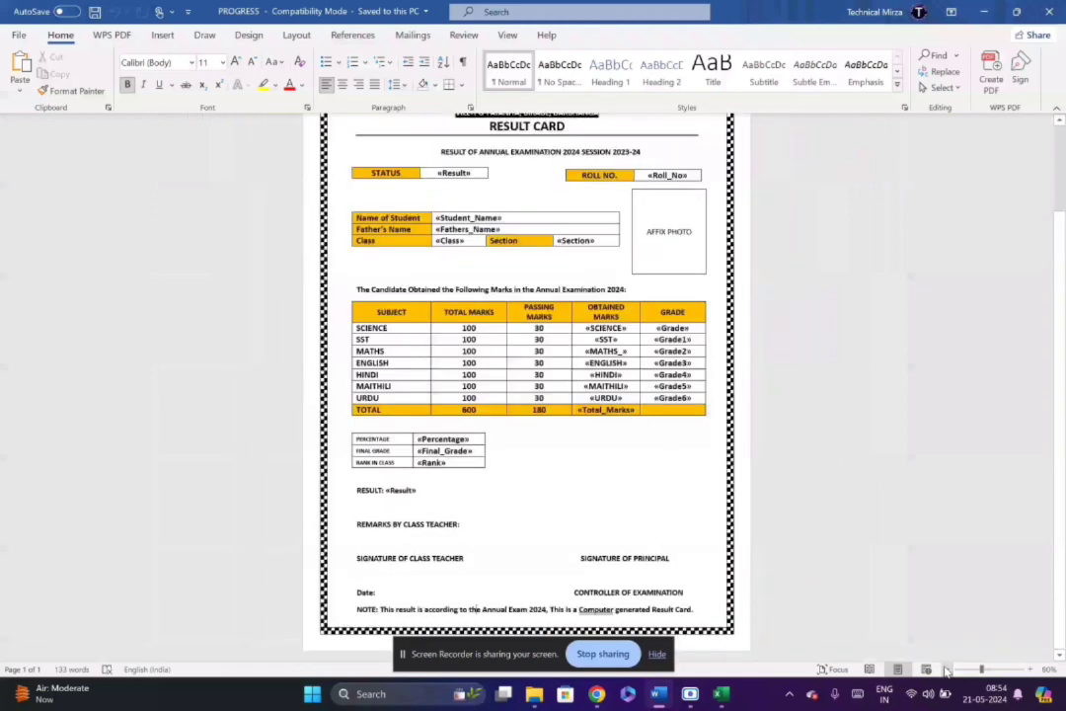
{"action": "left_click", "coordinate": [944, 672]}
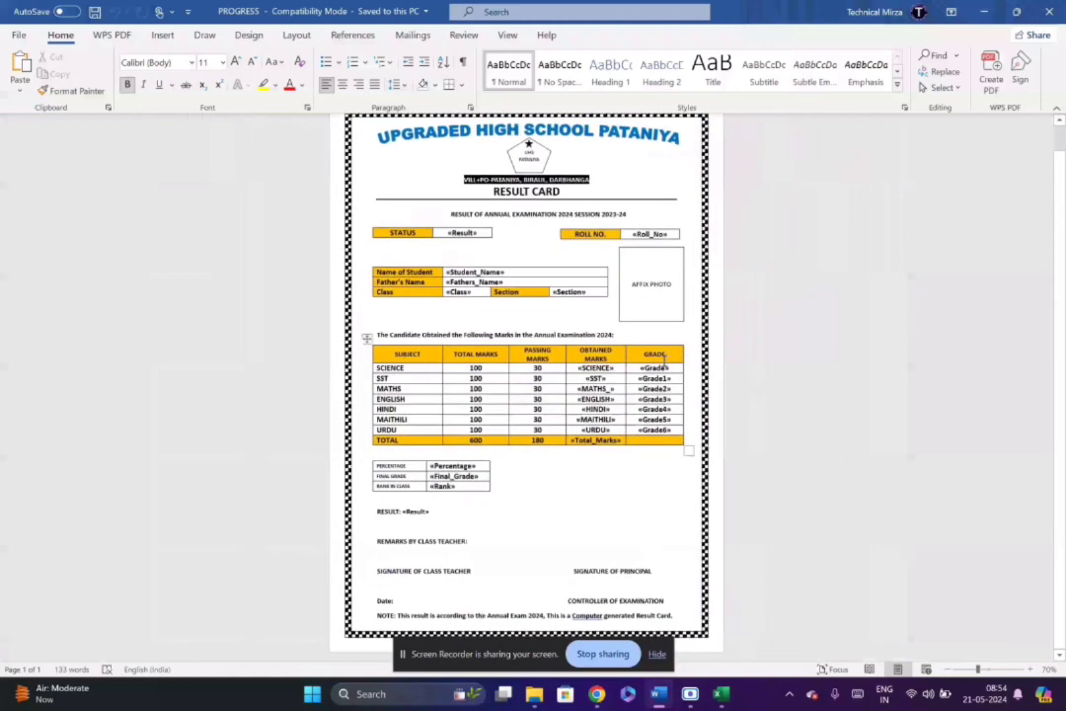
{"action": "scroll", "coordinate": [800, 571], "scroll_direction": "down", "scroll_amount": 1, "text": "ctrl"}
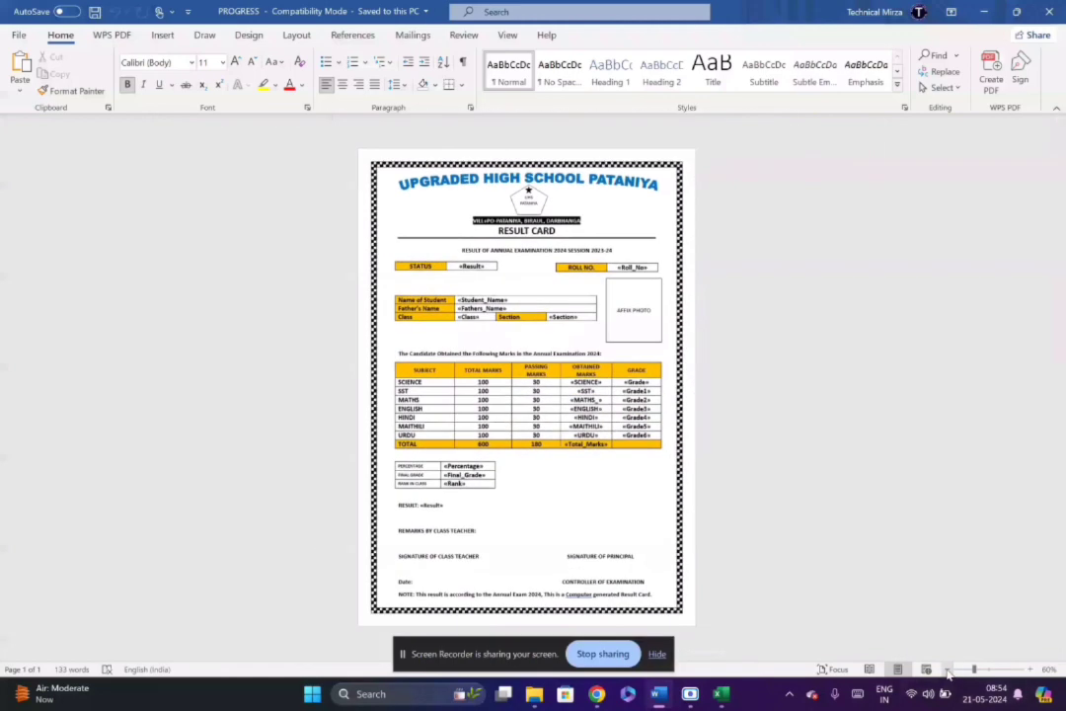
- Switch to Excel and close it, keeping the recovered files available to view later
{"action": "left_click", "coordinate": [721, 694]}
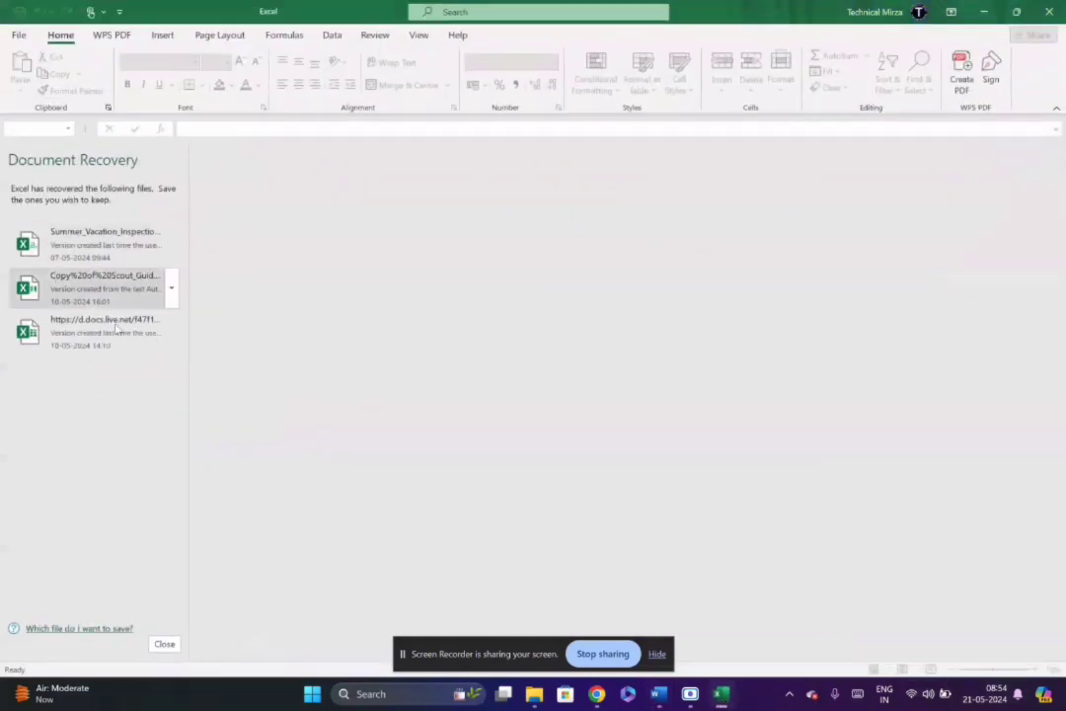
{"action": "left_click", "coordinate": [1048, 11]}
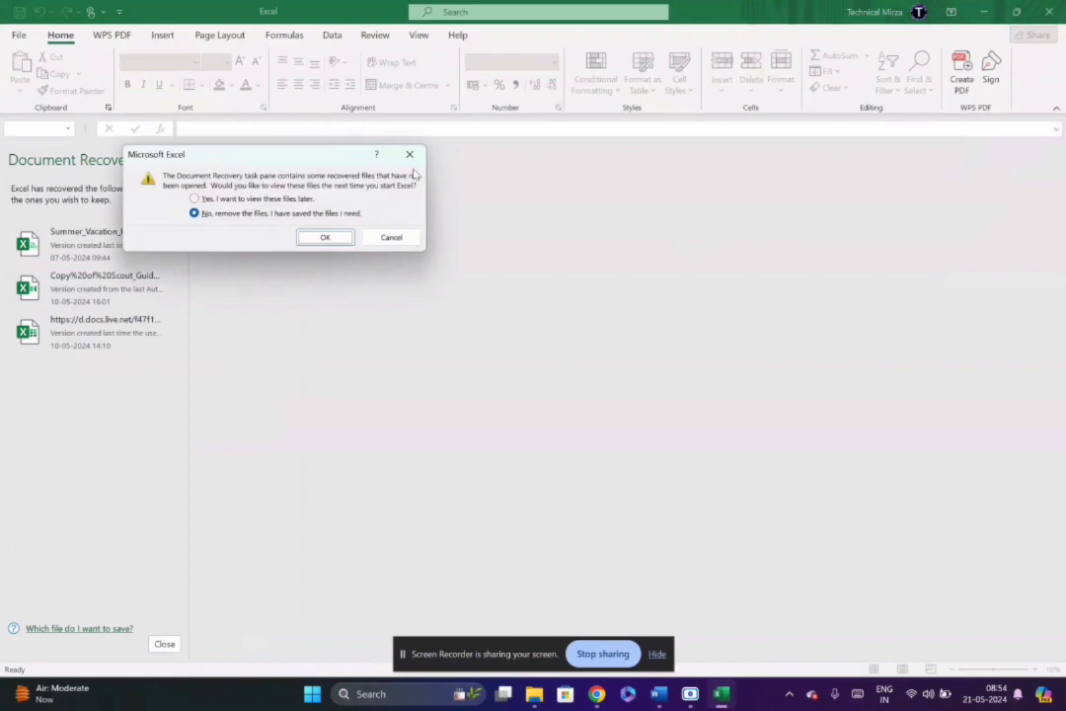
{"action": "double_click", "coordinate": [208, 200]}
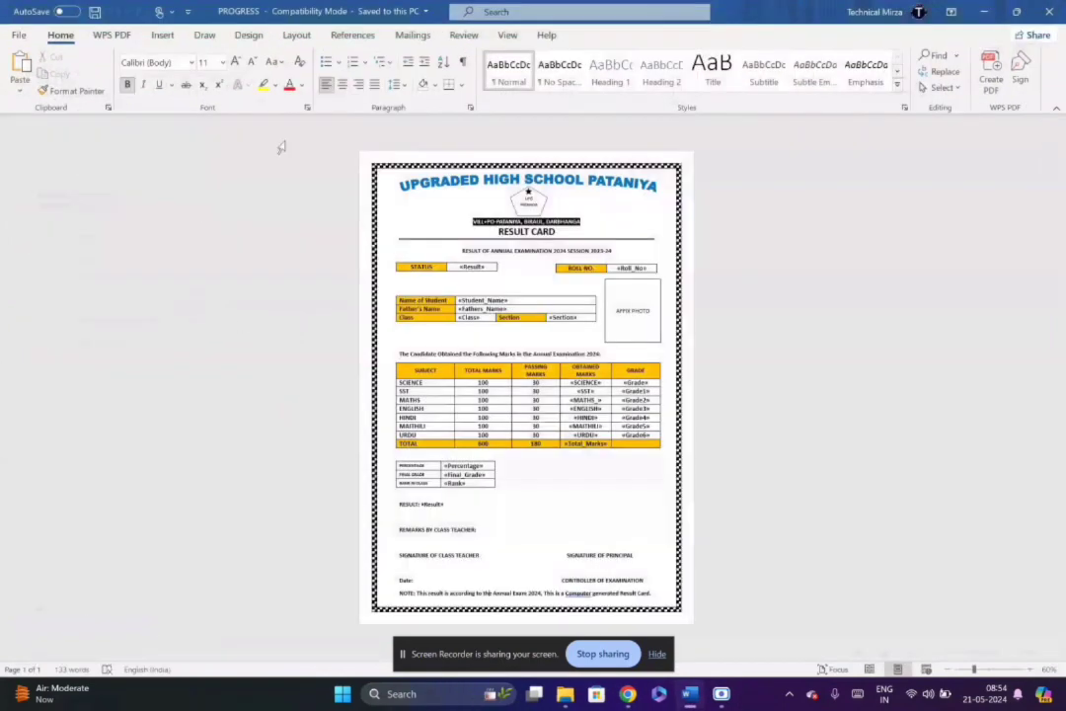
- Minimize Word and open the Section A folder inside Result - Class IX on New Volume (D:)
{"action": "left_click", "coordinate": [984, 11]}
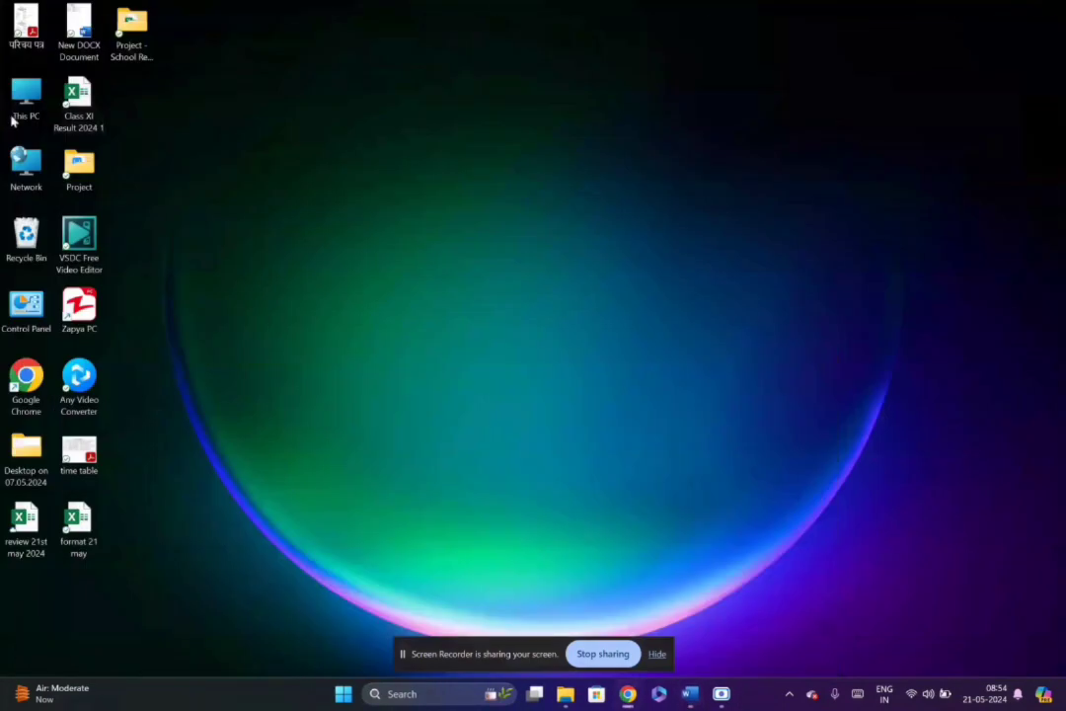
{"action": "double_click", "coordinate": [27, 99]}
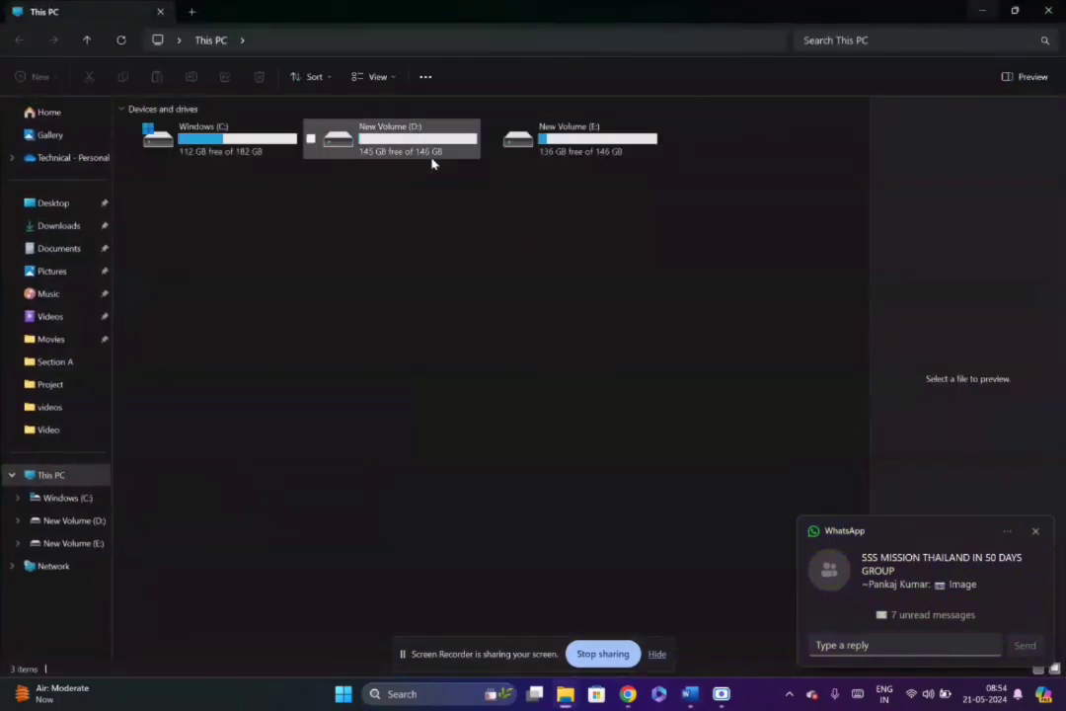
{"action": "double_click", "coordinate": [427, 146]}
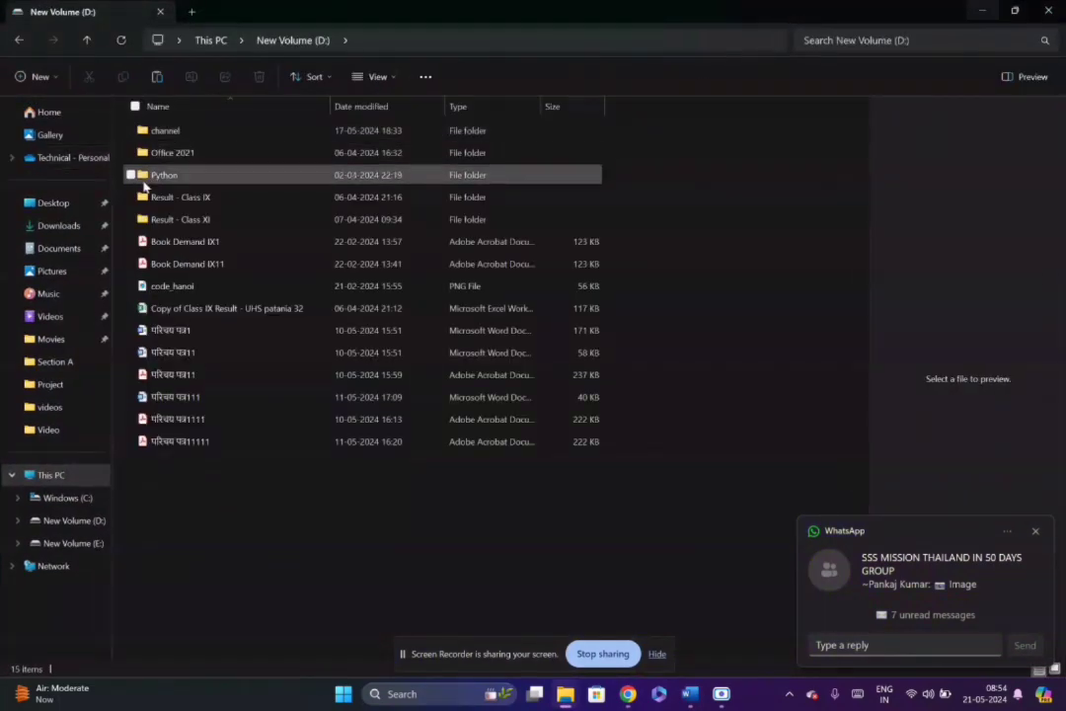
{"action": "double_click", "coordinate": [168, 197]}
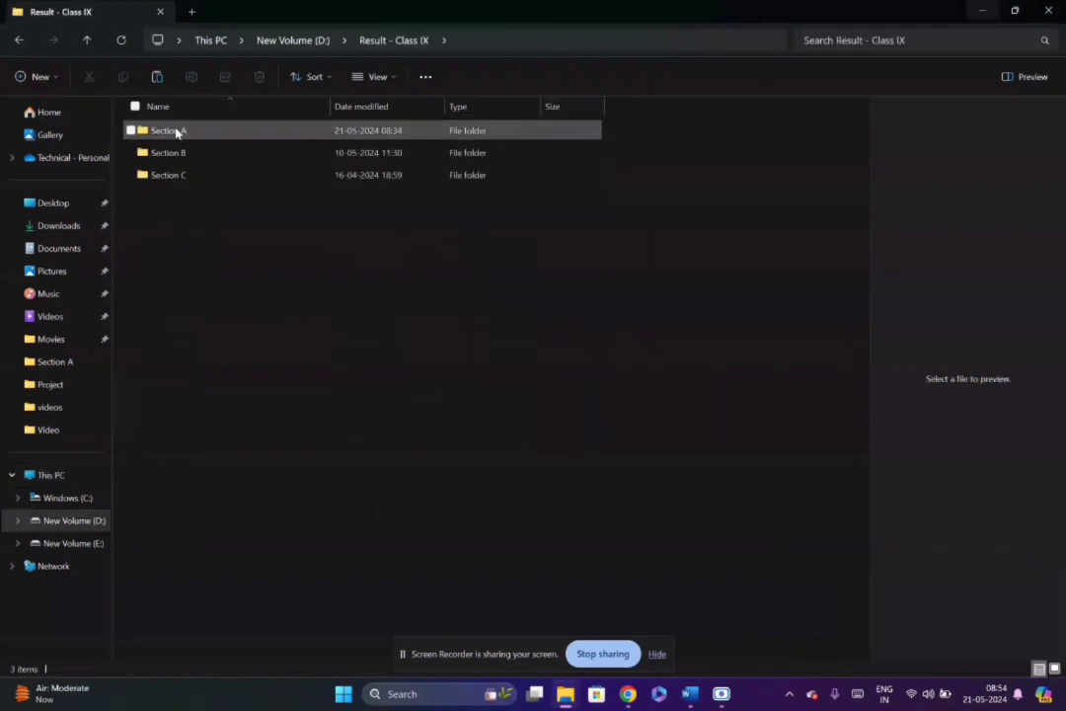
{"action": "left_click", "coordinate": [176, 132]}
{"action": "double_click", "coordinate": [176, 132]}
- Duplicate the Class IX Result - Section A workbook within the Section A folder
{"action": "left_click", "coordinate": [181, 153]}
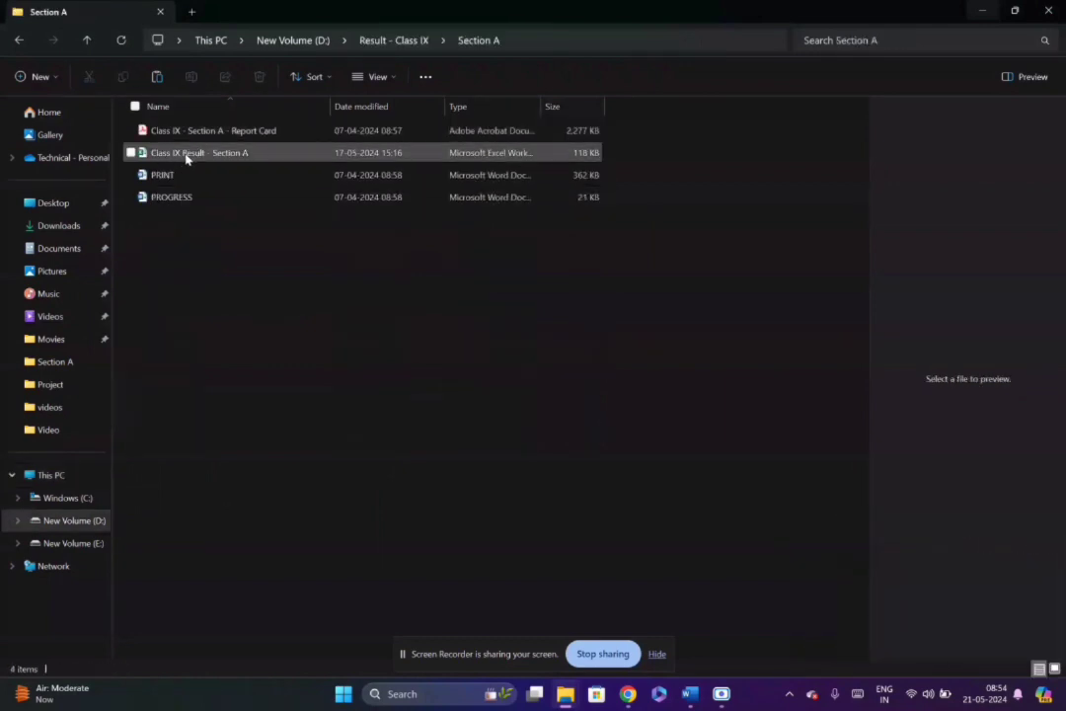
{"action": "key", "text": "ctrl+c"}
{"action": "key", "text": "ctrl+v"}
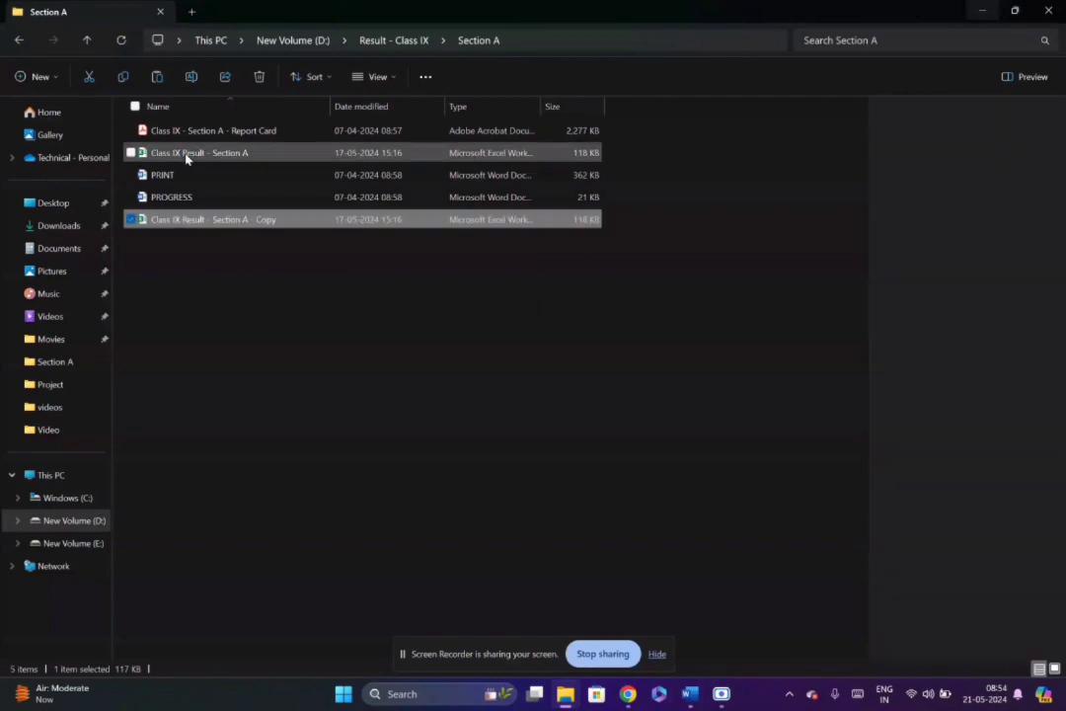
- Copy the original Class IX Result - Section A workbook to the desktop folder Project - School Report Card, replacing the existing file
{"action": "left_click", "coordinate": [183, 156]}
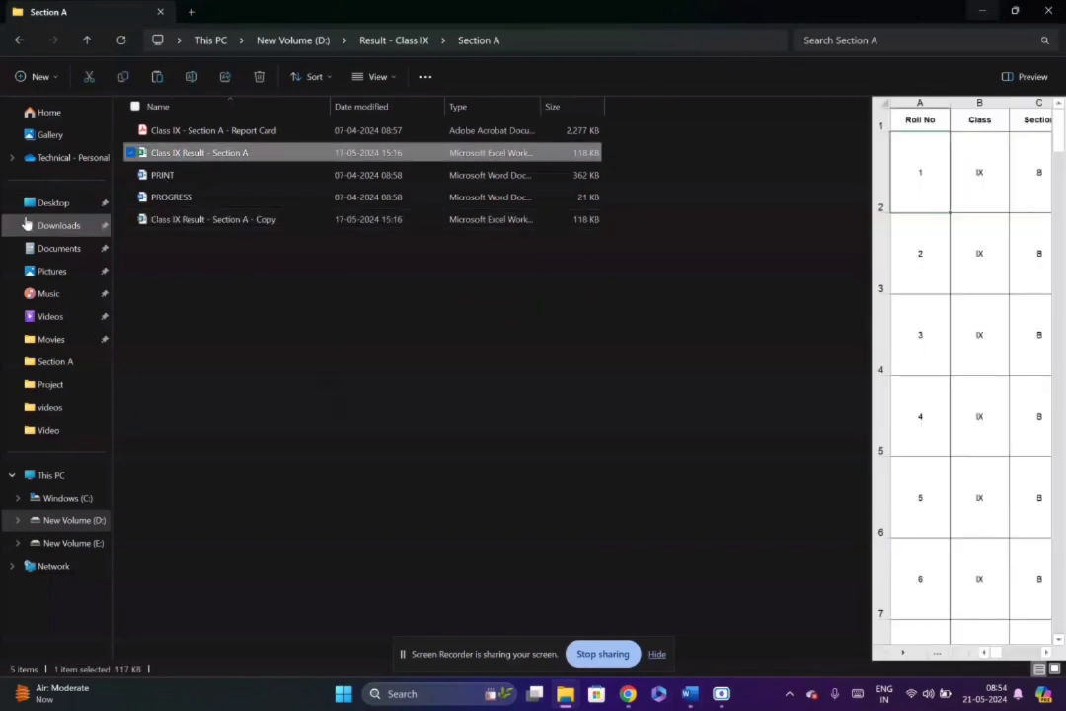
{"action": "left_click", "coordinate": [57, 203]}
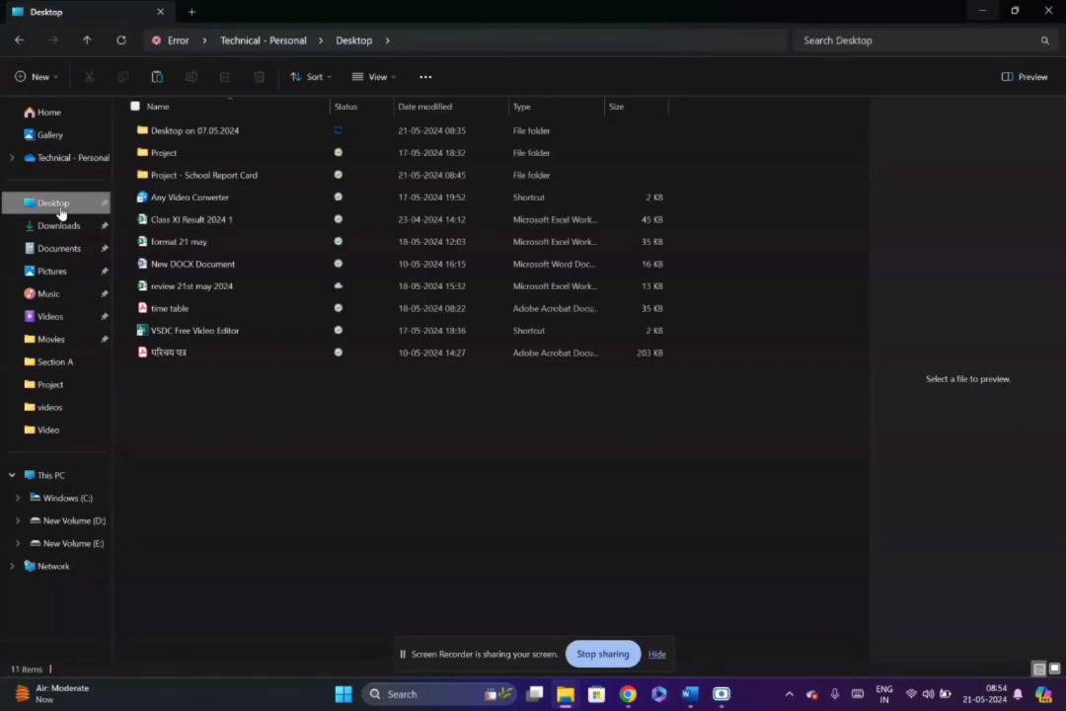
{"action": "double_click", "coordinate": [185, 175]}
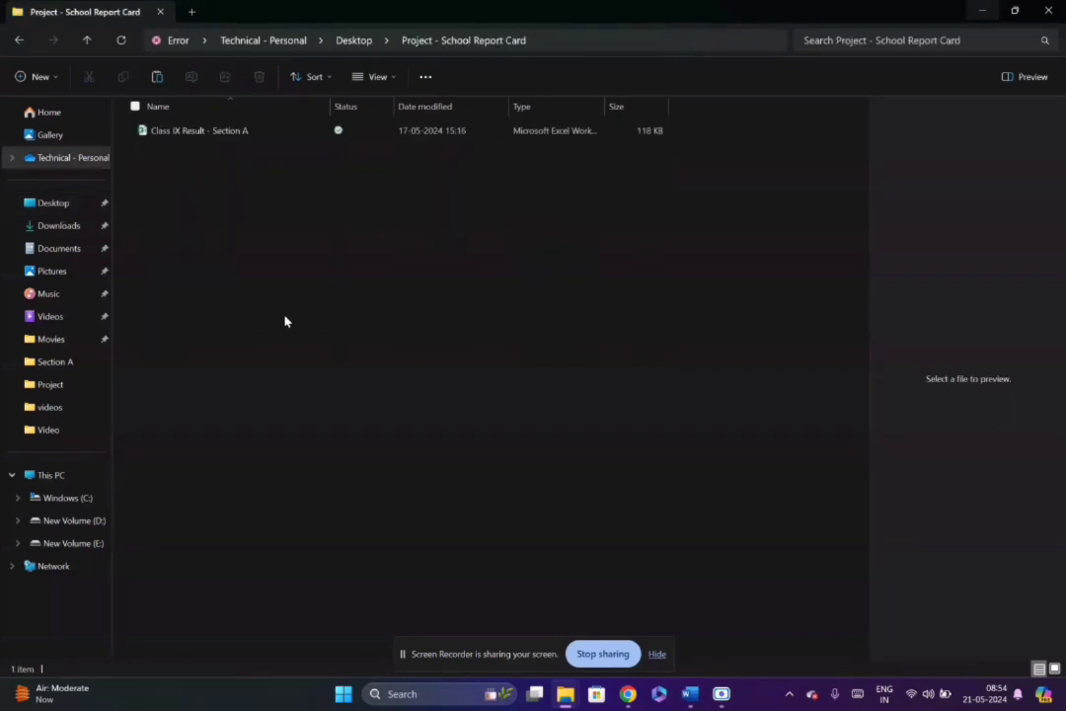
{"action": "key", "text": "ctrl+v"}
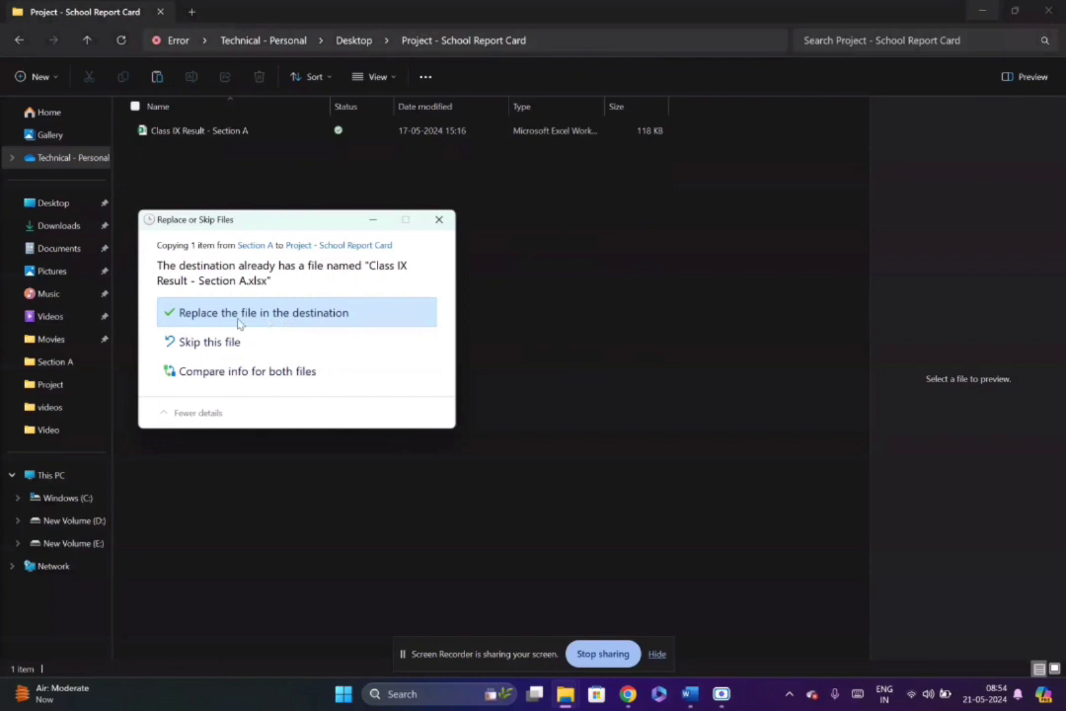
{"action": "left_click", "coordinate": [243, 312]}
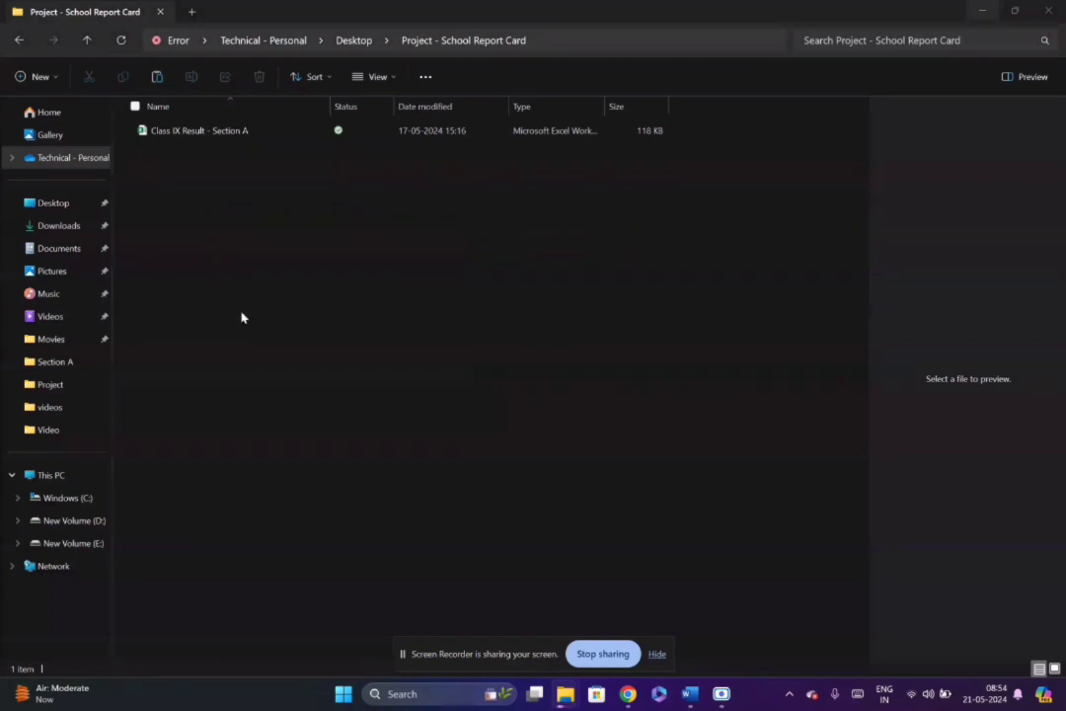
{"action": "left_click", "coordinate": [268, 201]}
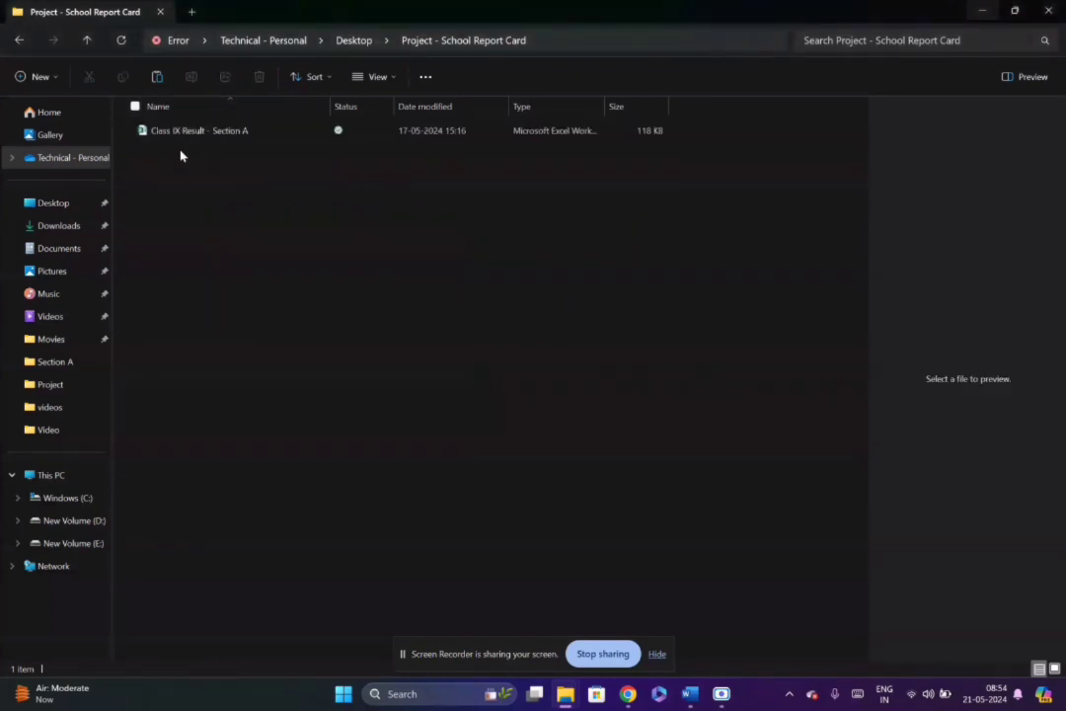
- Open the Class IX Result - Section A workbook from the project folder and set the SecB sheet's zoom to 50%
{"action": "double_click", "coordinate": [204, 131]}
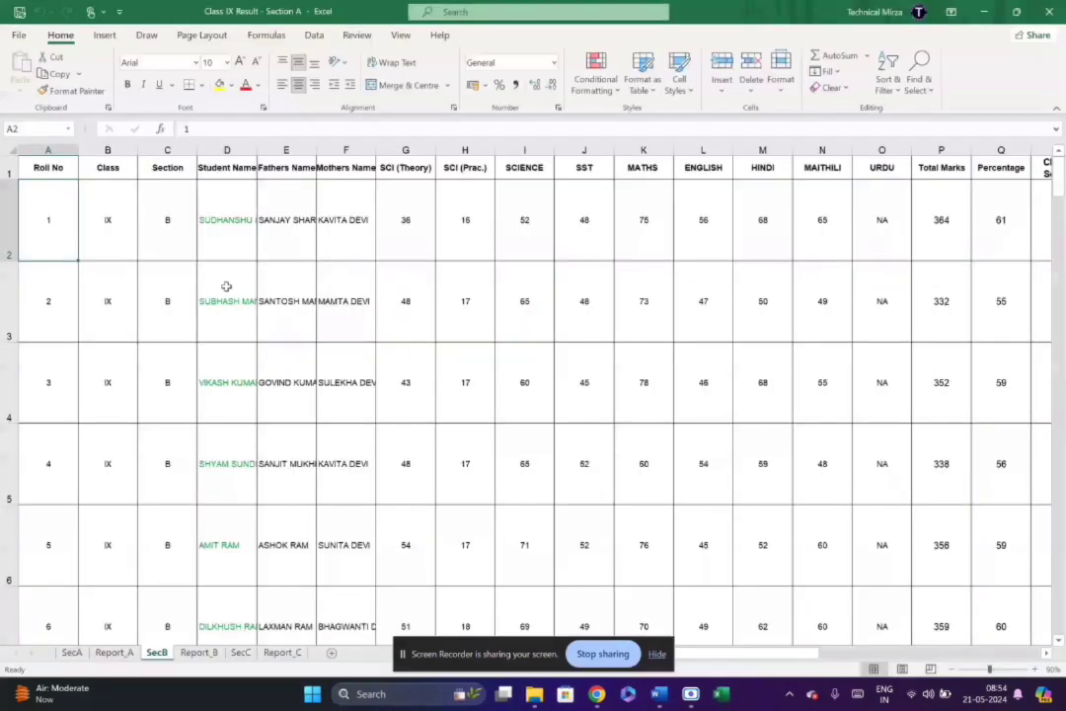
{"action": "left_click", "coordinate": [464, 410]}
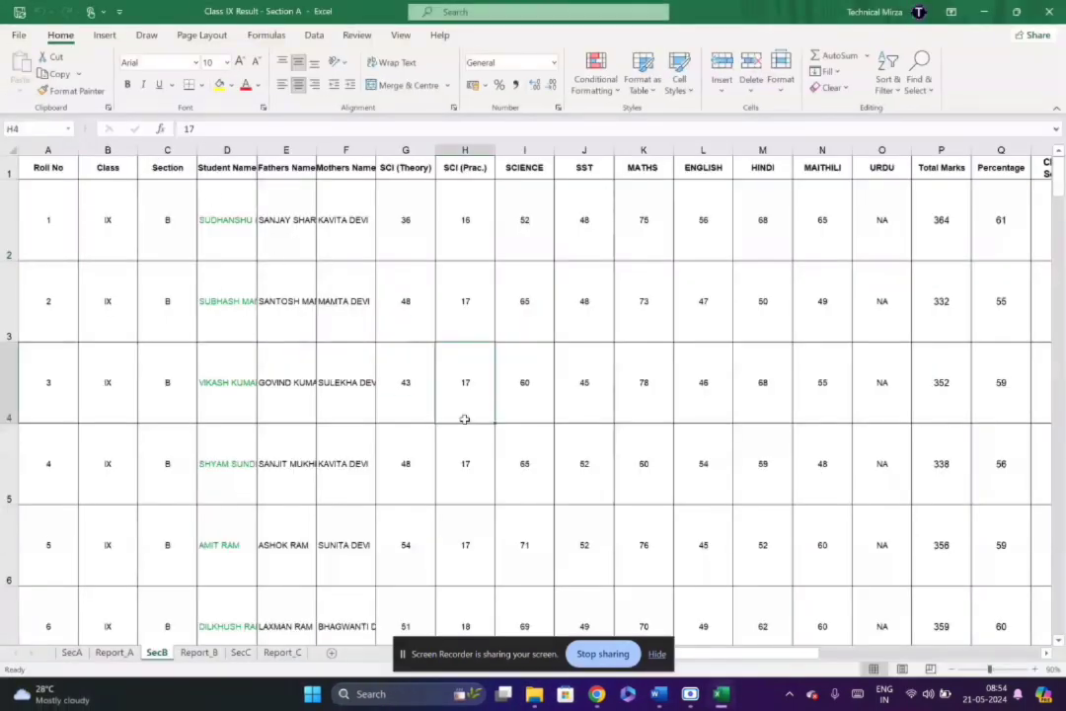
{"action": "left_click", "coordinate": [953, 669]}
{"action": "left_click", "coordinate": [953, 669]}
{"action": "left_click", "coordinate": [953, 670]}
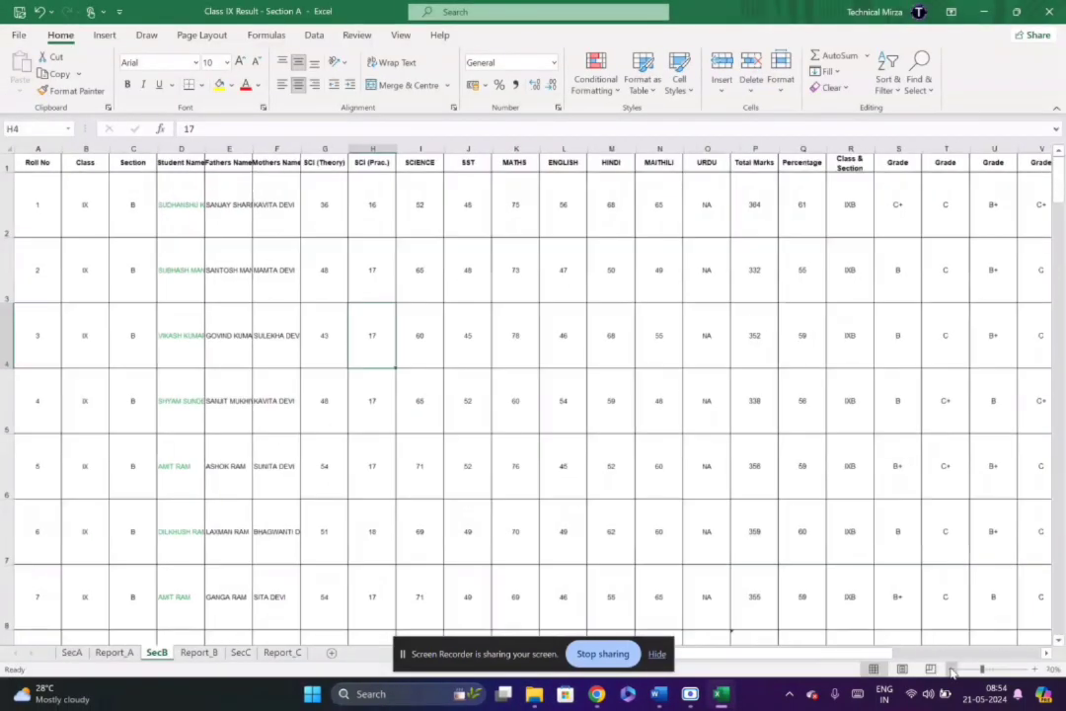
{"action": "left_click", "coordinate": [953, 669]}
{"action": "left_click", "coordinate": [953, 669]}
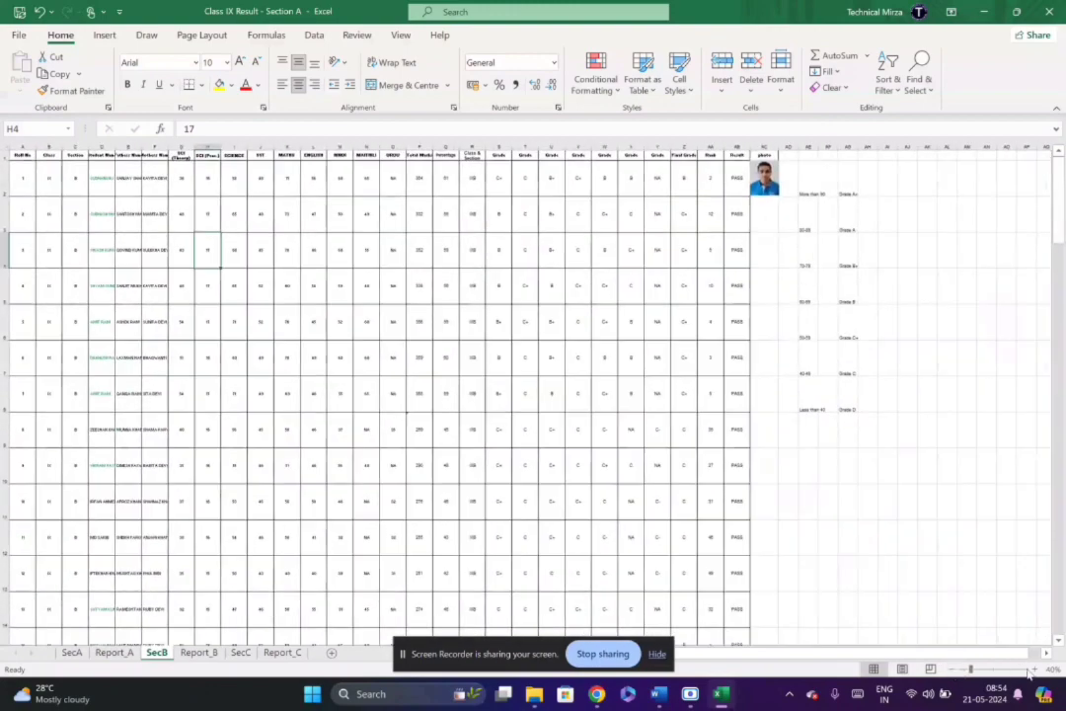
{"action": "left_click", "coordinate": [1035, 669]}
- Look over the student rows of the SecB sheet and return to the Roll No header in cell A1
{"action": "left_click", "coordinate": [233, 367]}
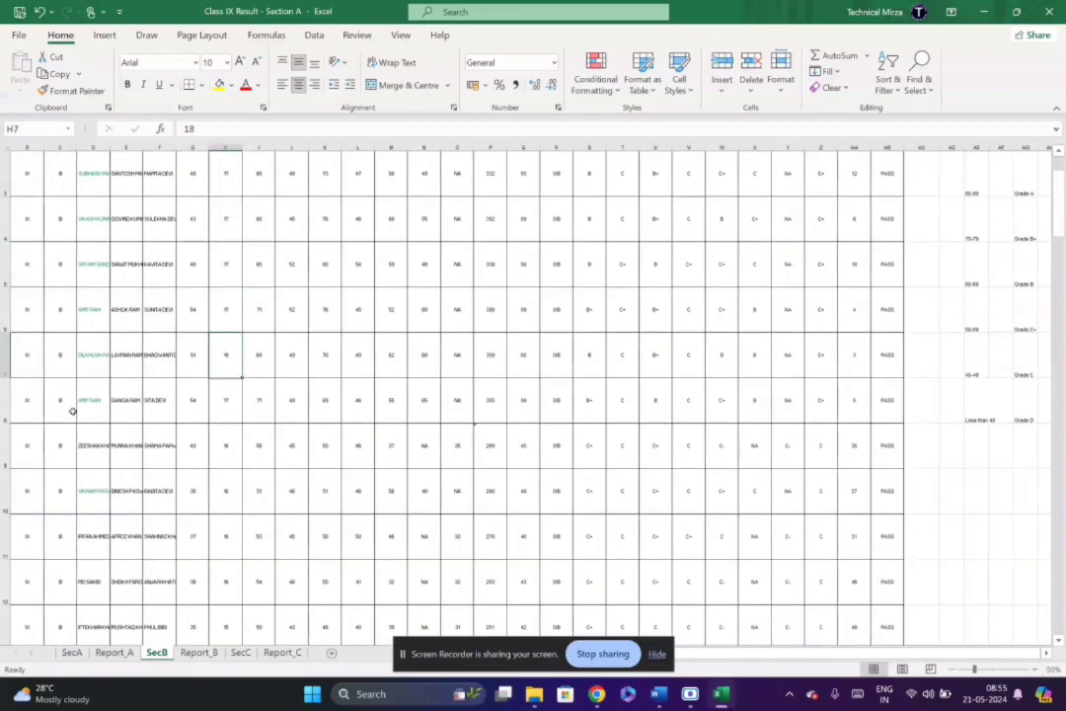
{"action": "key", "text": "ctrl+Up"}
{"action": "key", "text": "Left"}
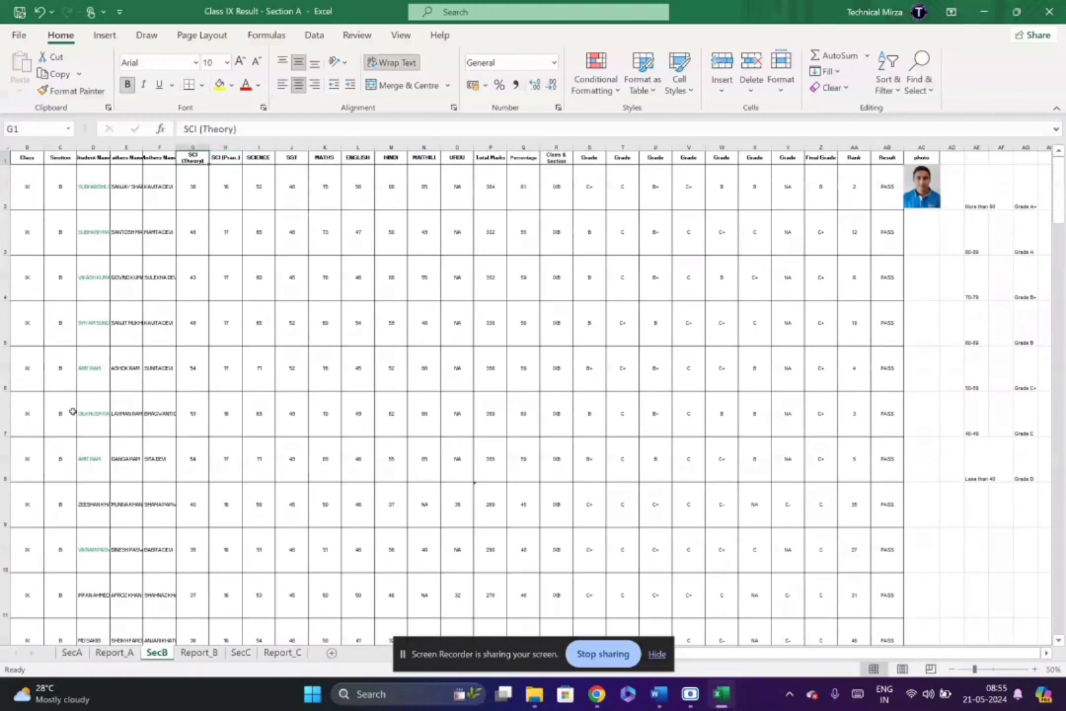
{"action": "key", "text": "Home"}
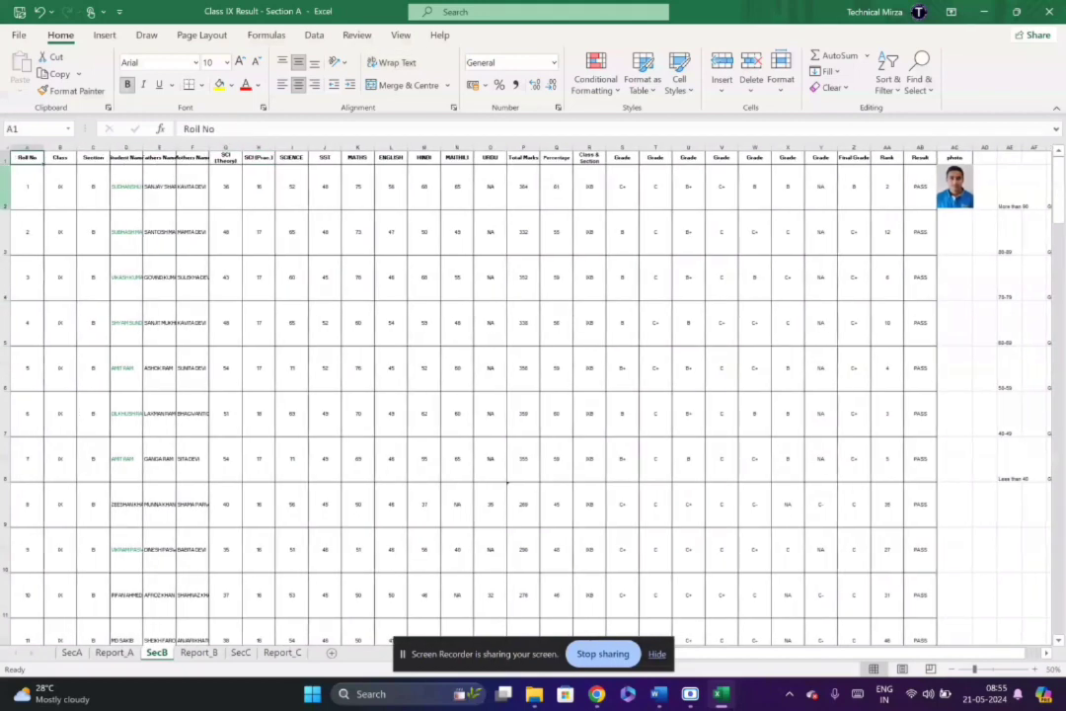
- AutoFit the row heights of the SecB sheet's data and the widths of columns A to AB
{"action": "key", "text": "ctrl+shift+End"}
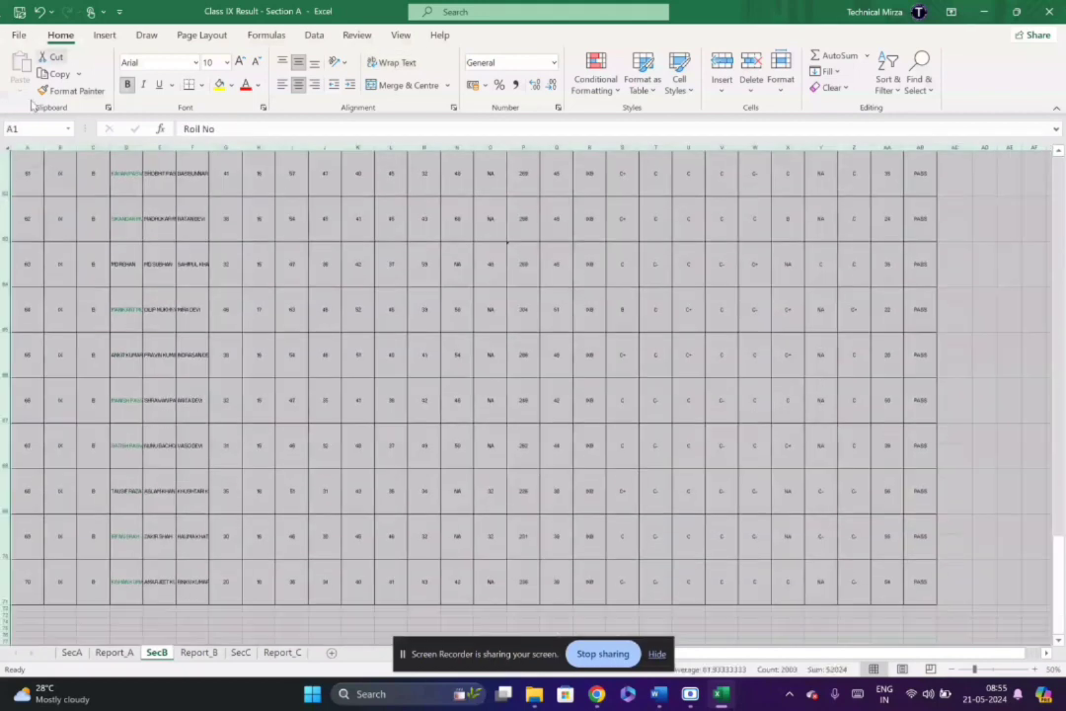
{"action": "double_click", "coordinate": [4, 197]}
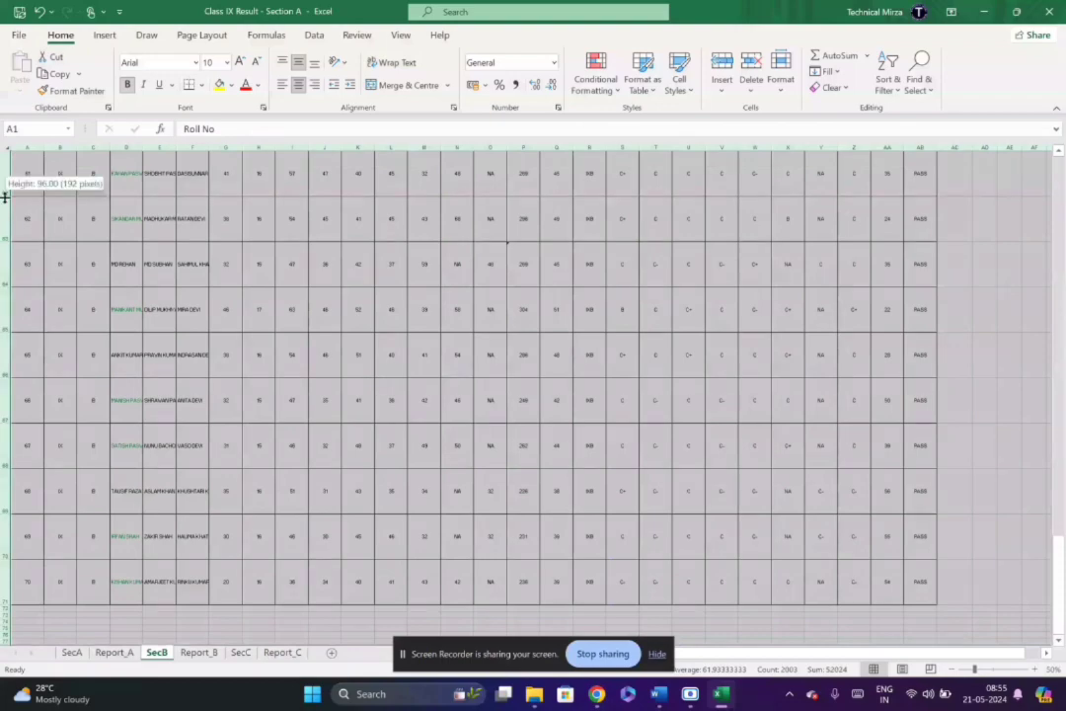
{"action": "key", "text": "ctrl+Home"}
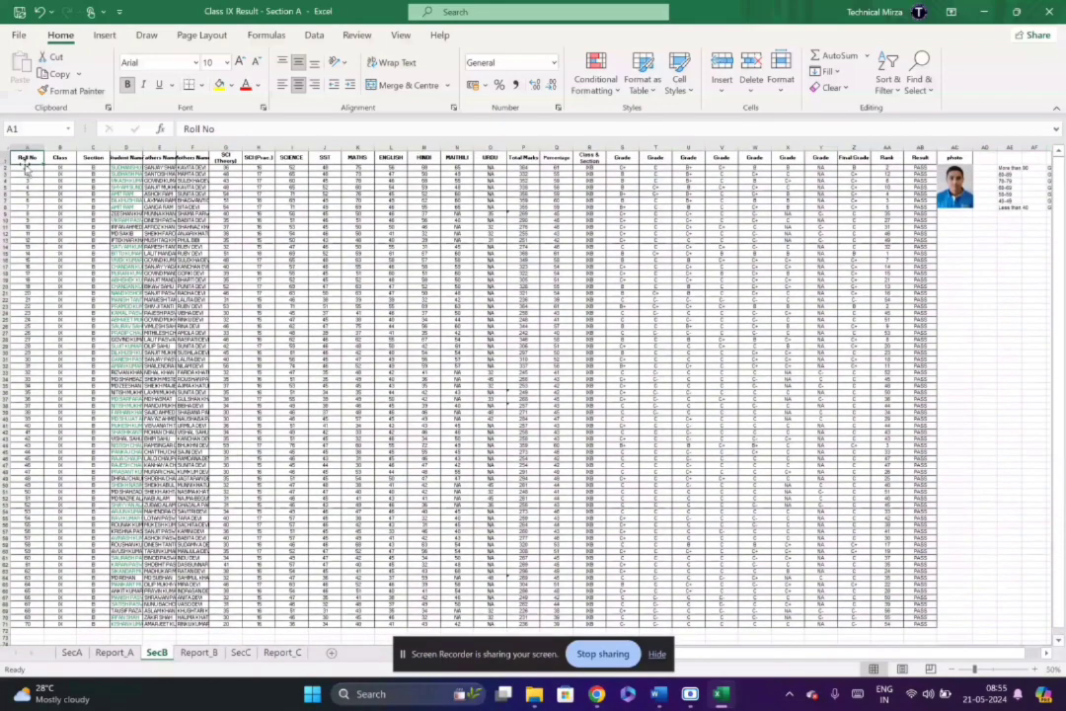
{"action": "left_click_drag", "start_coordinate": [27, 146], "coordinate": [919, 169]}
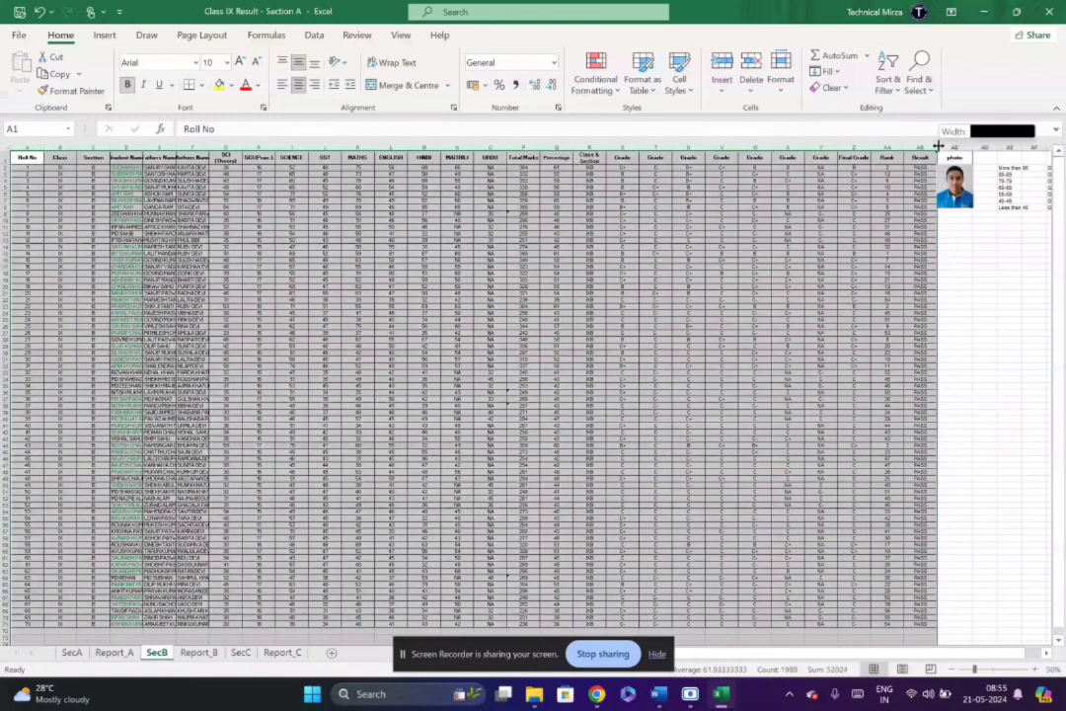
{"action": "double_click", "coordinate": [937, 147]}
{"action": "left_click", "coordinate": [827, 388]}
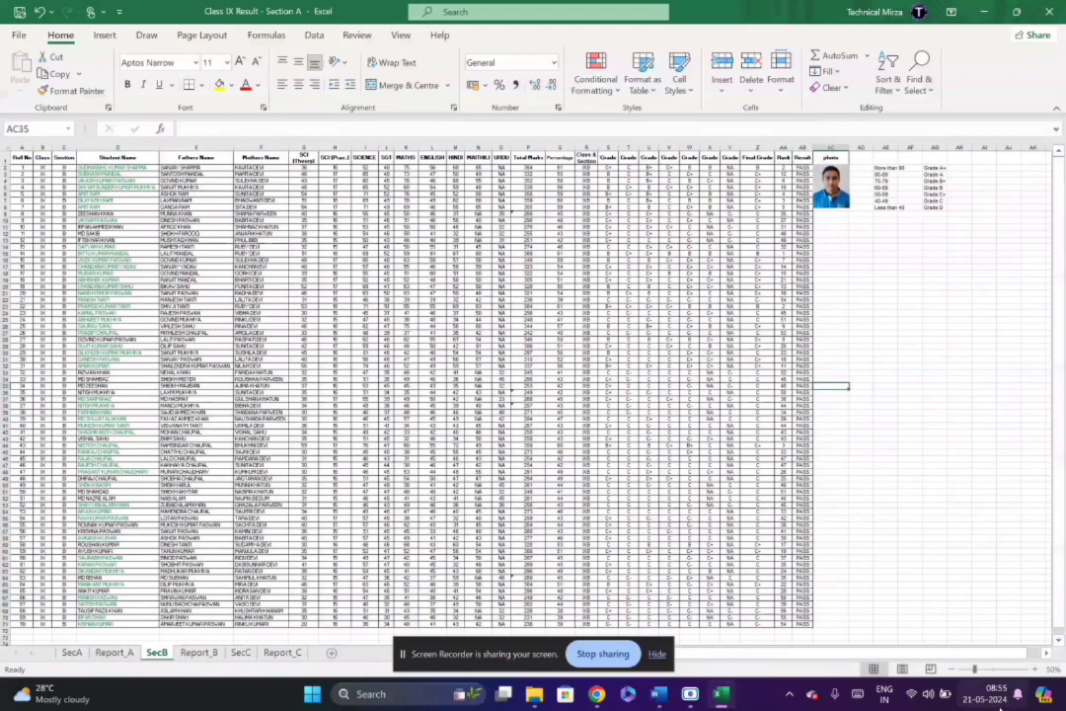
- Set the SecB sheet's zoom to 90%
{"action": "left_click", "coordinate": [1033, 669]}
{"action": "left_click", "coordinate": [1034, 669]}
{"action": "left_click", "coordinate": [1033, 669]}
{"action": "left_click", "coordinate": [1034, 669]}
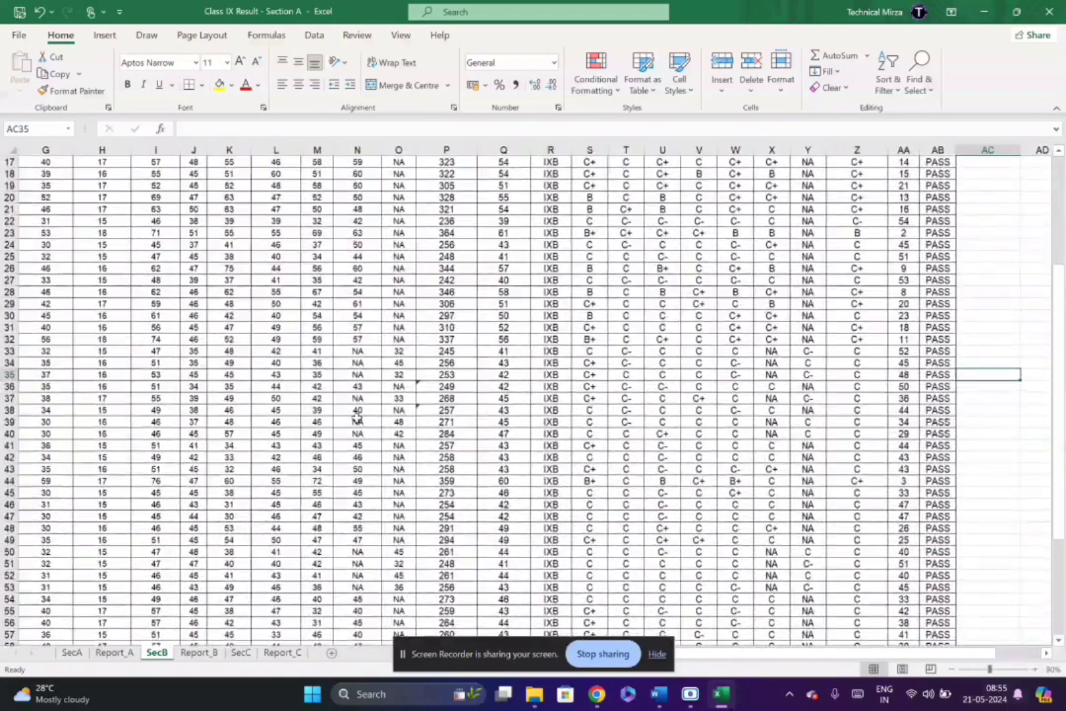
- Go back across the student rows of the SecB sheet to the Roll No header in cell A1
{"action": "left_click", "coordinate": [327, 413]}
{"action": "key", "text": "Left"}
{"action": "key", "text": "Left"}
{"action": "key", "text": "Left"}
{"action": "key", "text": "Left"}
{"action": "key", "text": "Left"}
{"action": "key", "text": "Left"}
{"action": "key", "text": "Left"}
{"action": "key", "text": "Left"}
{"action": "key", "text": "Left"}
{"action": "key", "text": "Left"}
{"action": "key", "text": "Left"}
{"action": "key", "text": "Left"}
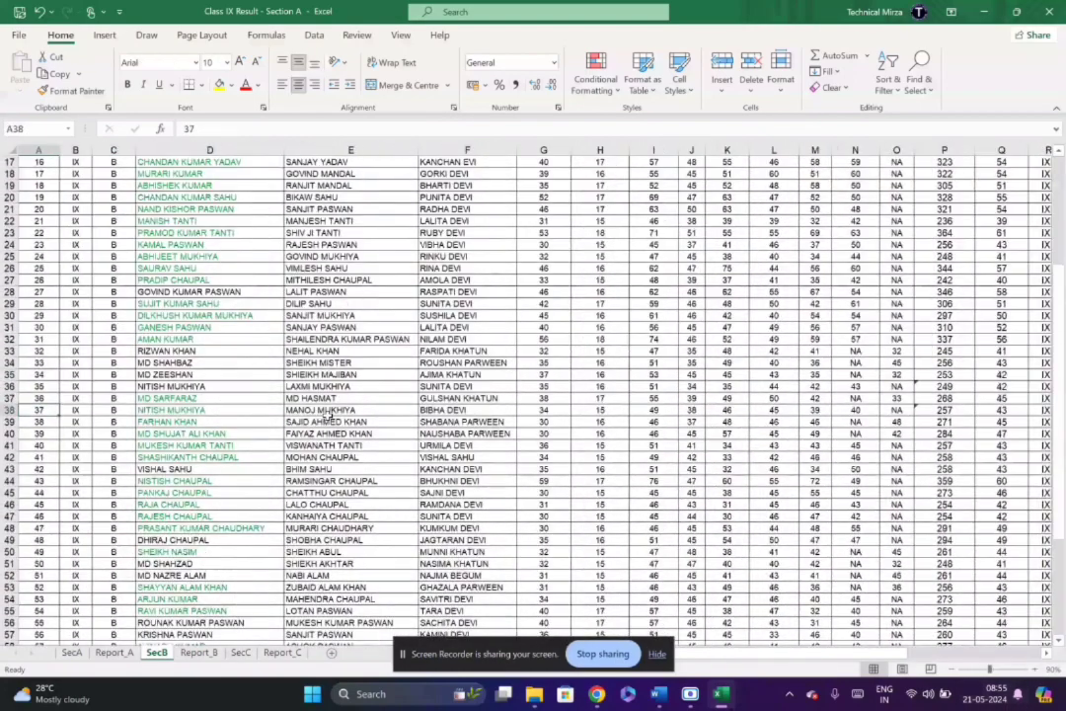
{"action": "key", "text": "Up"}
{"action": "key", "text": "Up"}
{"action": "key", "text": "Up"}
{"action": "key", "text": "Up"}
{"action": "key", "text": "Up"}
{"action": "key", "text": "Up"}
{"action": "key", "text": "Up"}
{"action": "key", "text": "Up"}
{"action": "key", "text": "Up"}
{"action": "key", "text": "Up"}
{"action": "key", "text": "Up"}
{"action": "key", "text": "Up"}
{"action": "key", "text": "Up"}
{"action": "key", "text": "Up"}
{"action": "key", "text": "Up"}
{"action": "key", "text": "Up"}
{"action": "key", "text": "Up"}
{"action": "key", "text": "Up"}
{"action": "key", "text": "Up"}
{"action": "key", "text": "Up"}
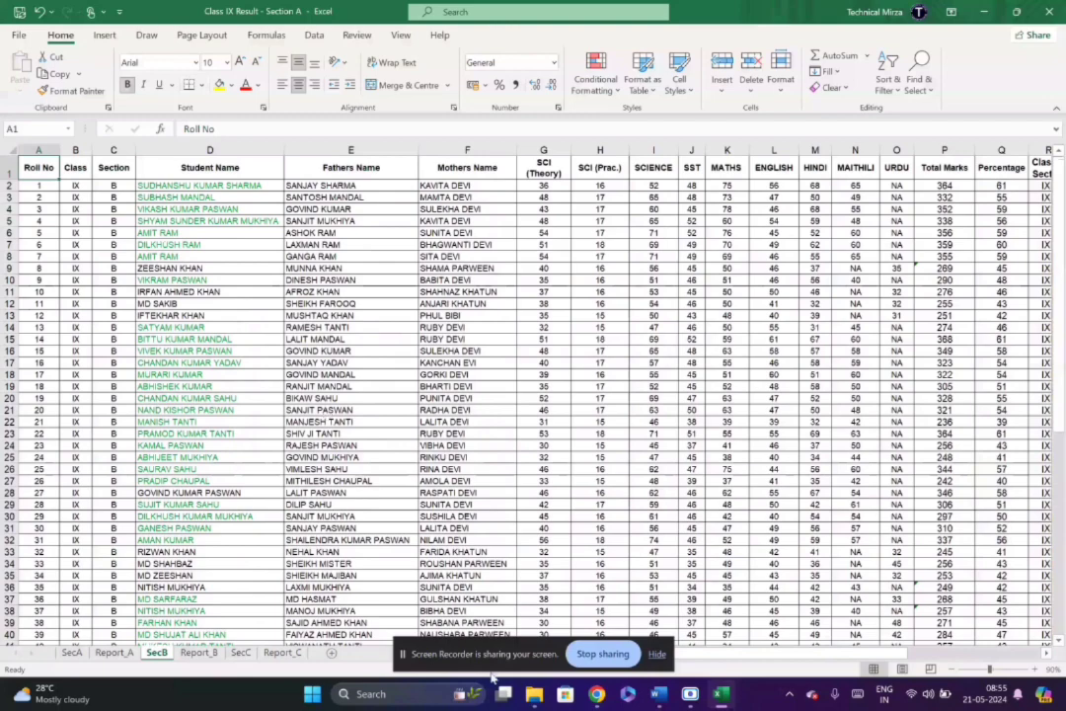
- View the PROGRESS result card in Word, then review the SecB column headings in Excel from Roll No through the Grade columns to Final Grade
{"action": "left_click", "coordinate": [661, 703]}
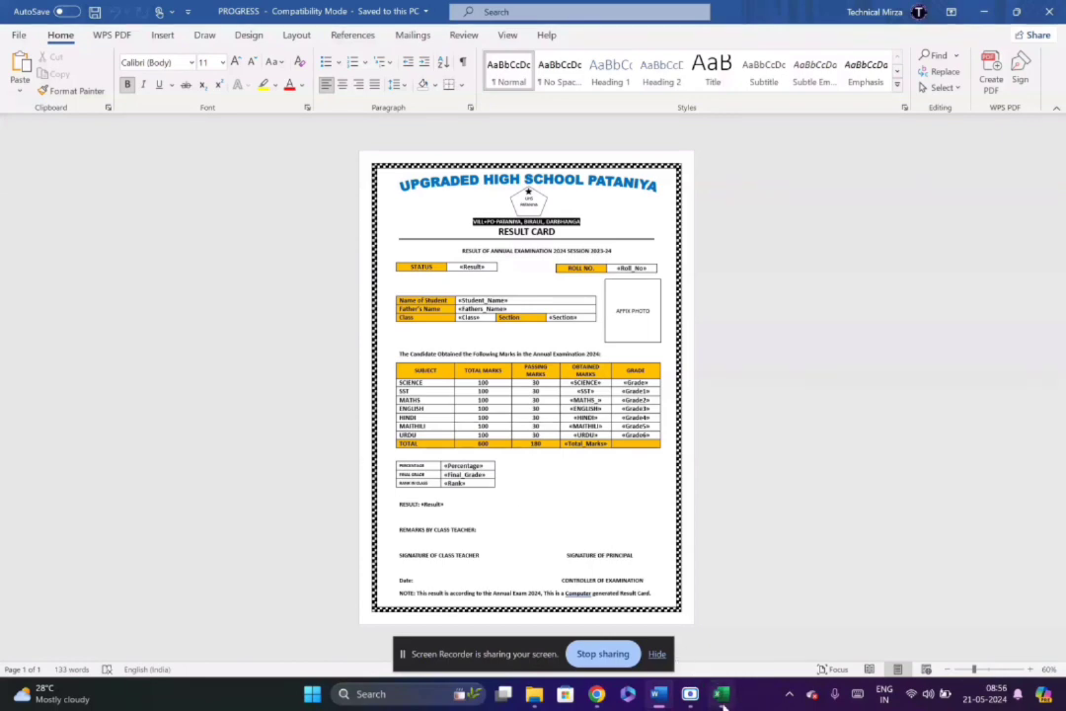
{"action": "key", "text": "alt+Tab"}
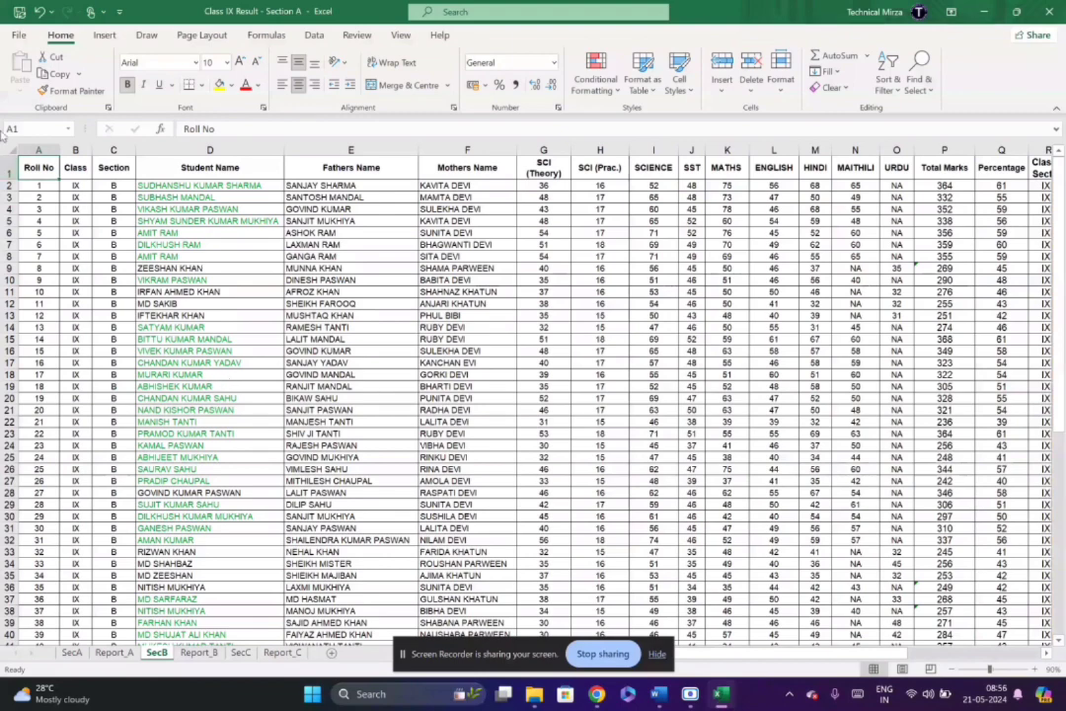
{"action": "key", "text": "Right"}
{"action": "key", "text": "Right"}
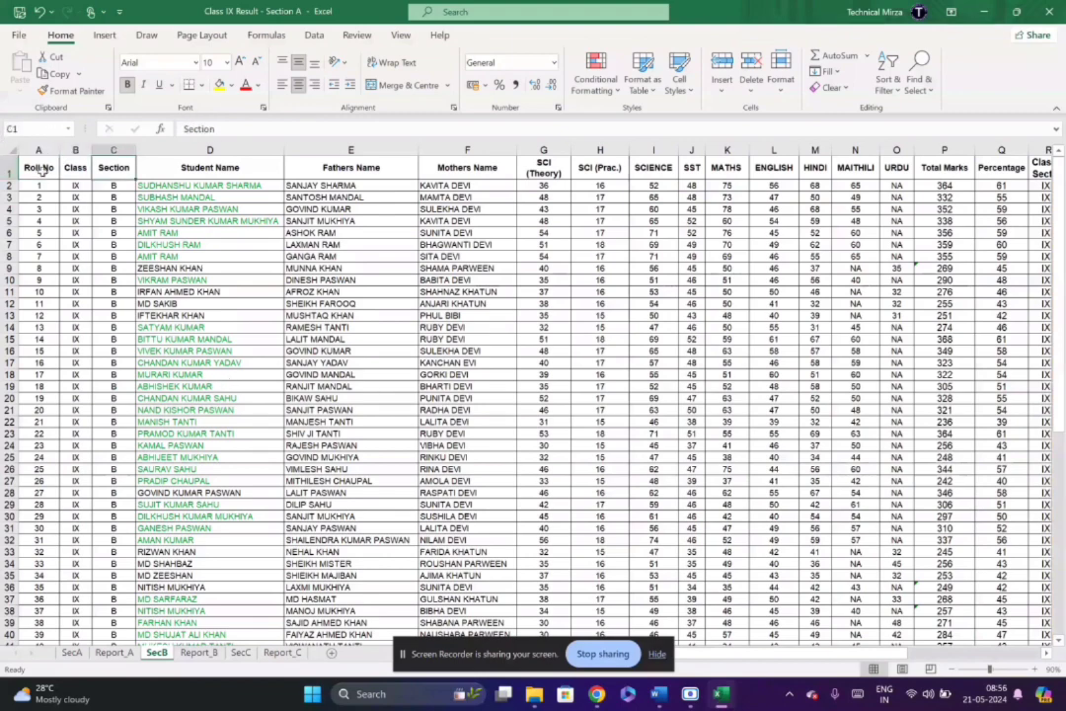
{"action": "key", "text": "Right"}
{"action": "key", "text": "Right"}
{"action": "key", "text": "Right"}
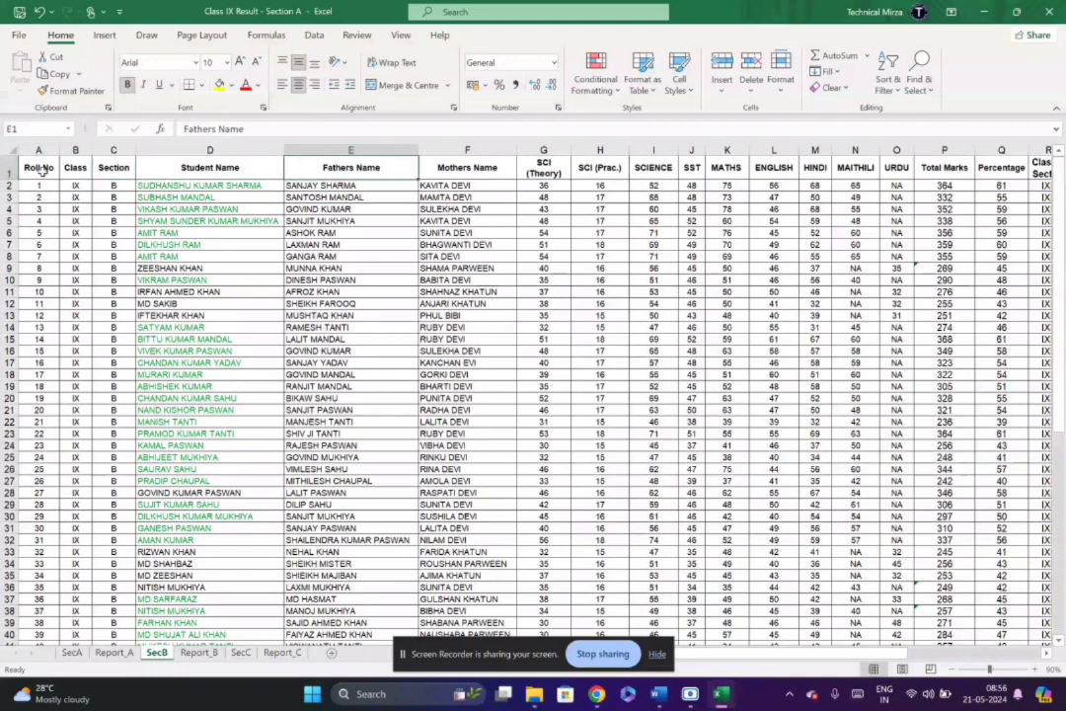
{"action": "key", "text": "Right"}
{"action": "key", "text": "Right"}
{"action": "key", "text": "Right"}
{"action": "key", "text": "Right"}
{"action": "key", "text": "Right"}
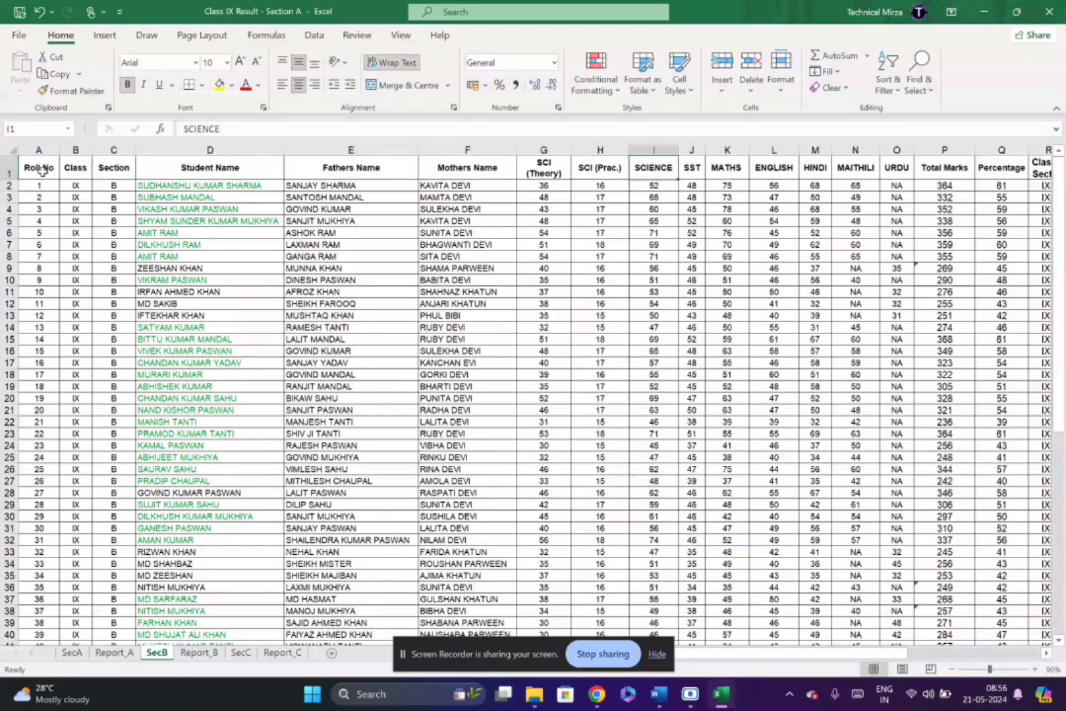
{"action": "key", "text": "Right"}
{"action": "key", "text": "Right"}
{"action": "key", "text": "Right"}
{"action": "key", "text": "Right"}
{"action": "key", "text": "Right"}
{"action": "key", "text": "Right"}
{"action": "key", "text": "Right"}
{"action": "key", "text": "Right"}
{"action": "key", "text": "Right"}
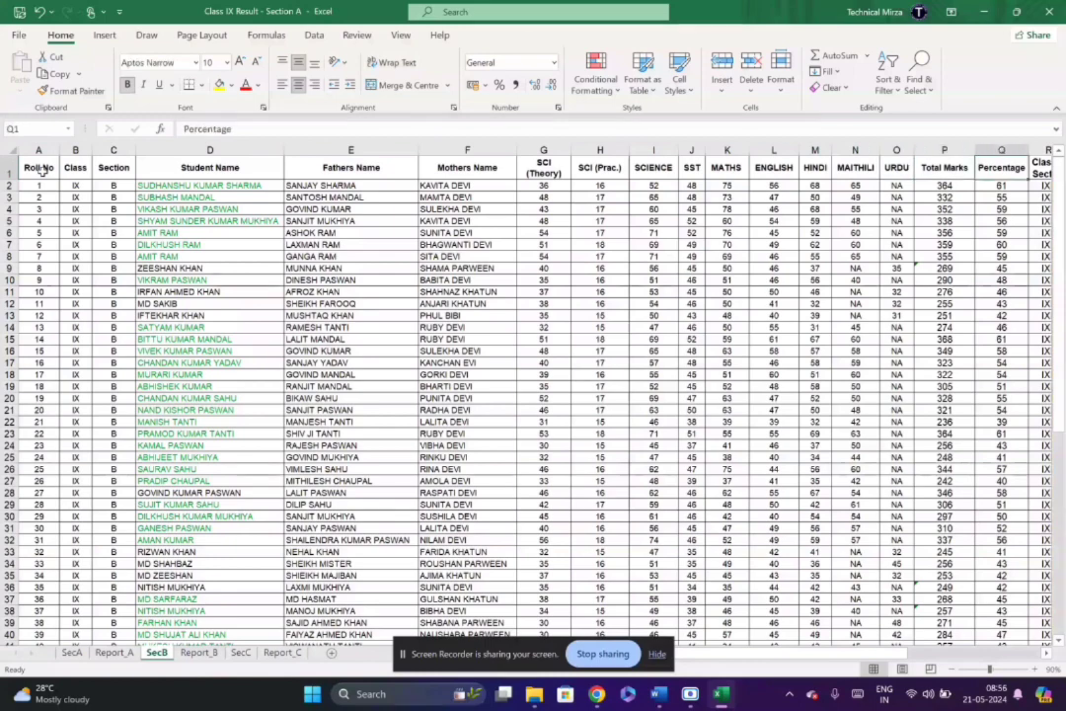
{"action": "key", "text": "Right"}
{"action": "key", "text": "Right"}
{"action": "key", "text": "Right"}
{"action": "key", "text": "Right"}
{"action": "key", "text": "Right"}
{"action": "key", "text": "Right"}
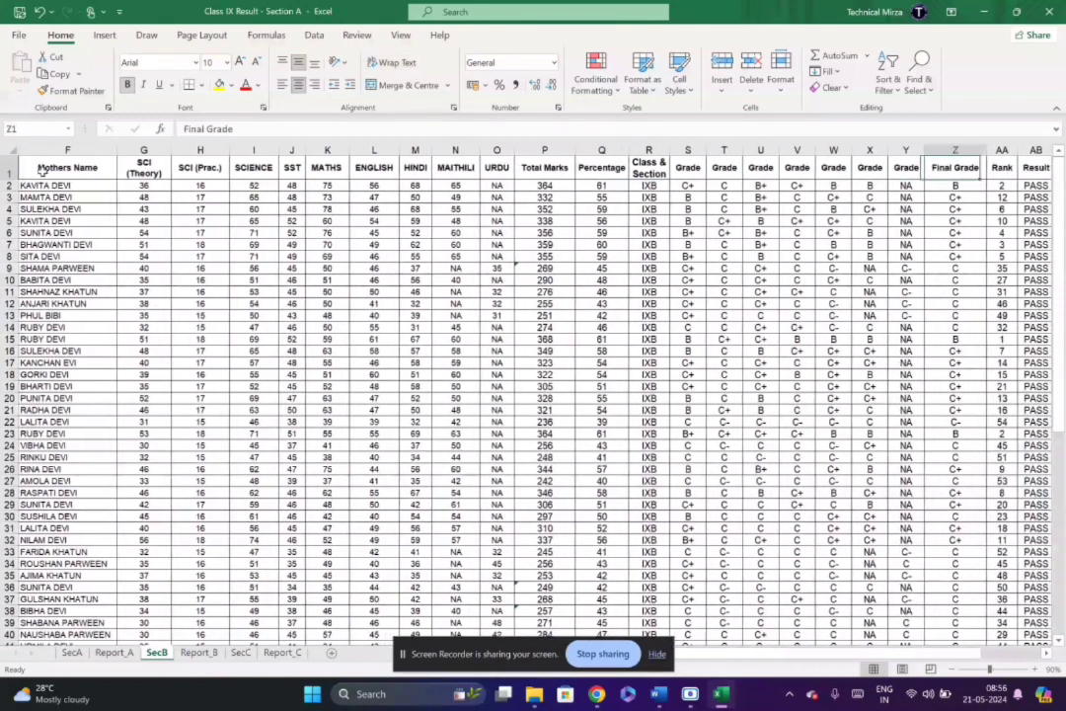
{"action": "left_click", "coordinate": [518, 170]}
{"action": "key", "text": "Right"}
{"action": "key", "text": "Right"}
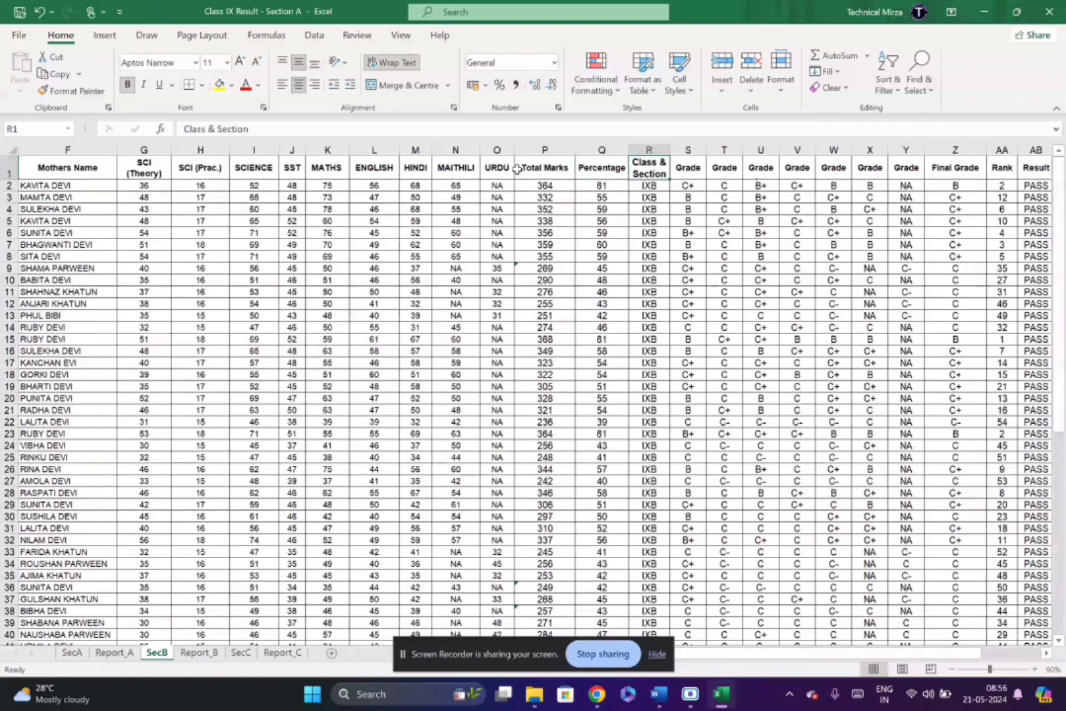
{"action": "key", "text": "Right"}
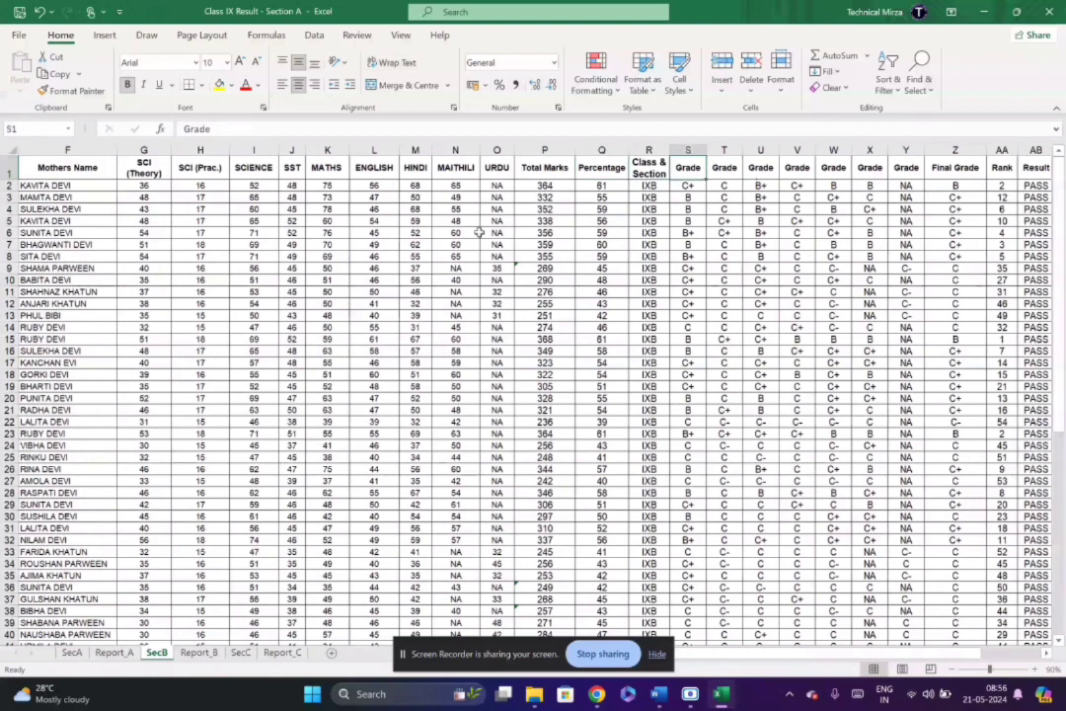
- Rename the Grade headings in cells S1 and T1 as "Grade - Sci" and "Grade - SST"
{"action": "double_click", "coordinate": [697, 170]}
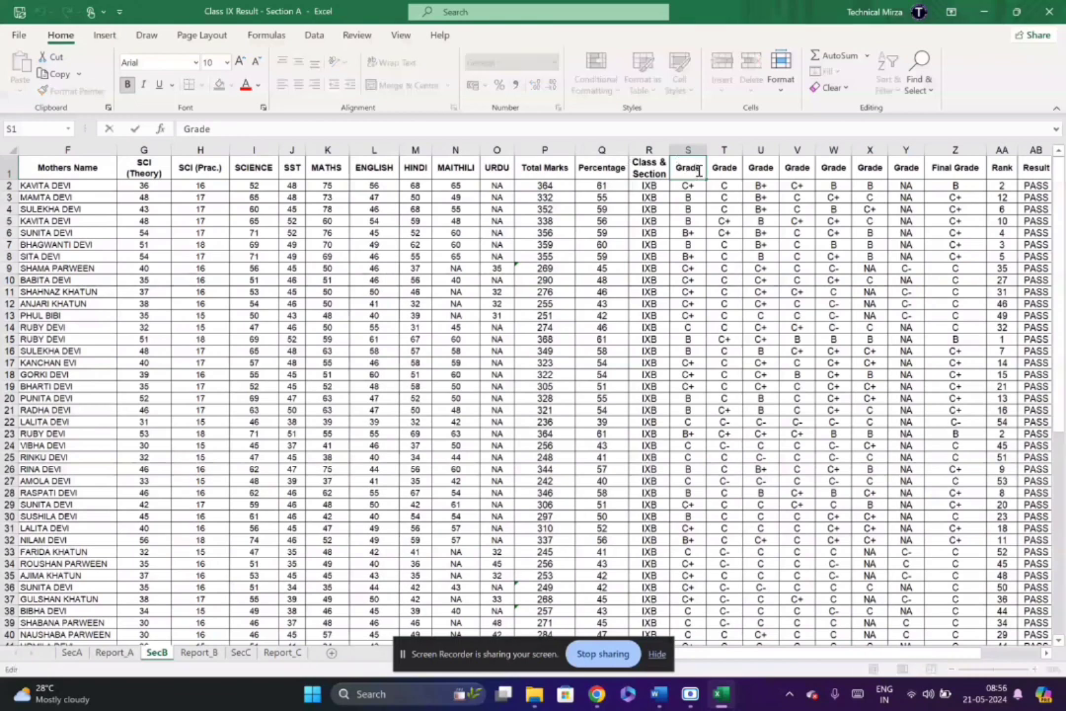
{"action": "type", "text": "- Sci"}
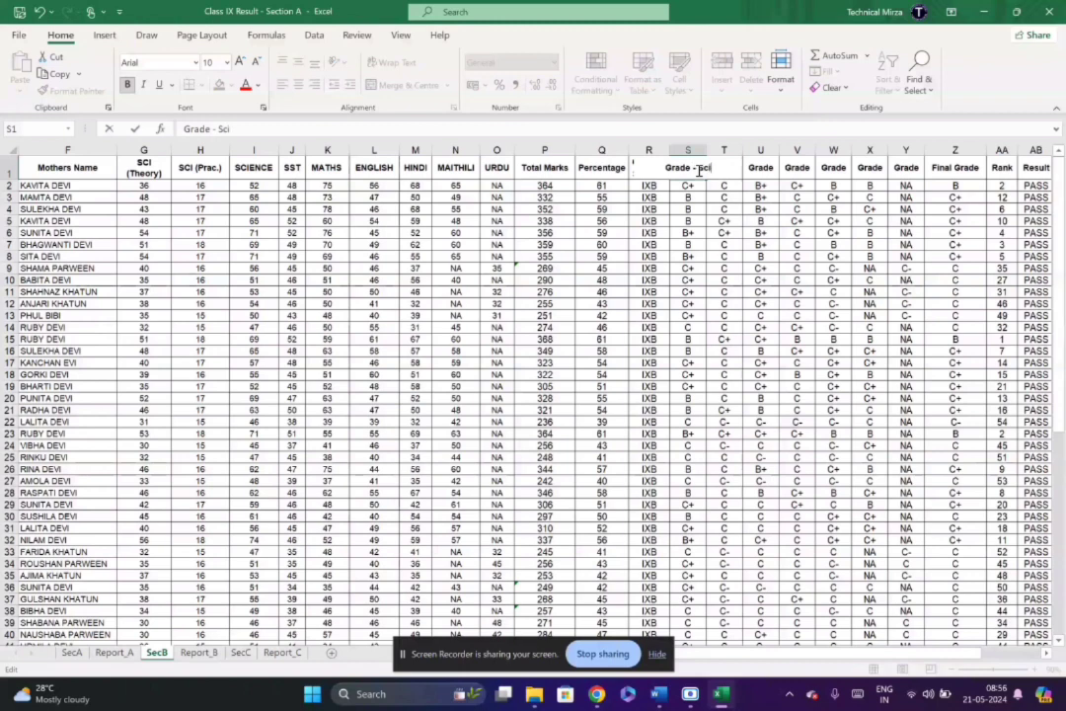
{"action": "left_click", "coordinate": [695, 256]}
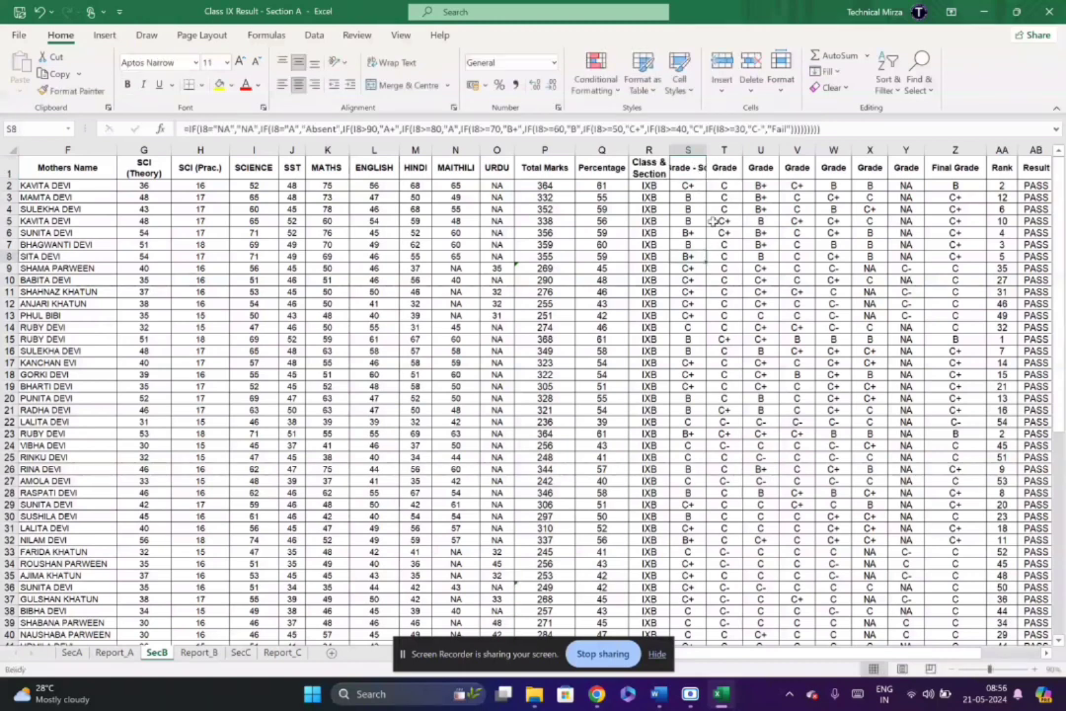
{"action": "double_click", "coordinate": [735, 168]}
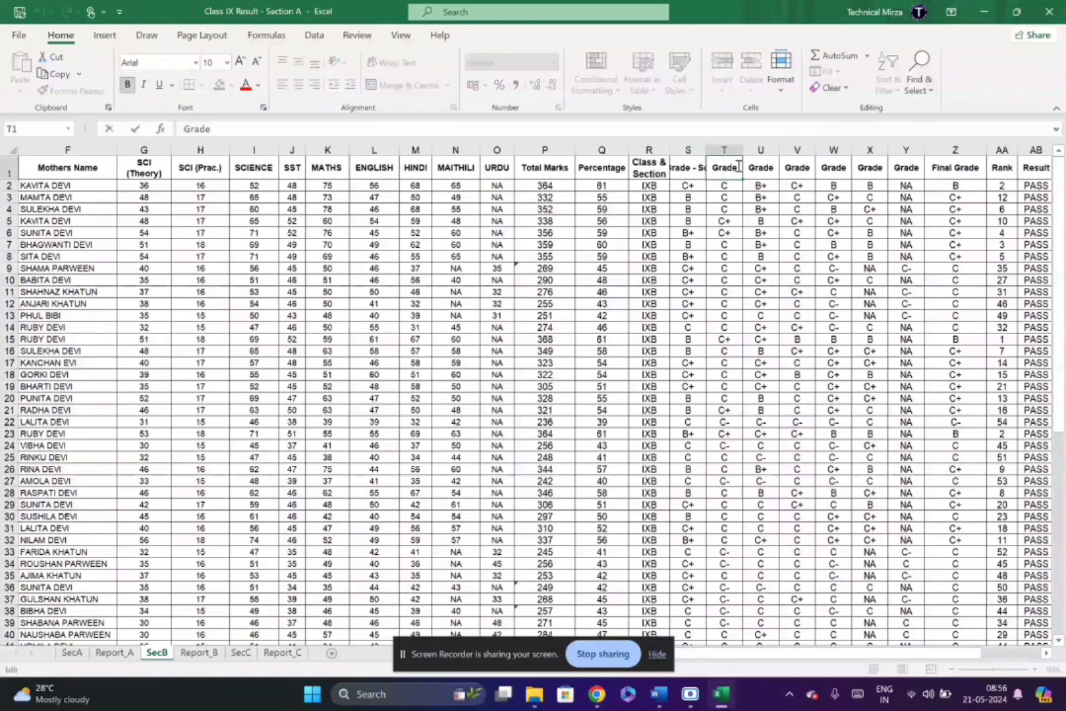
{"action": "type", "text": "- SST"}
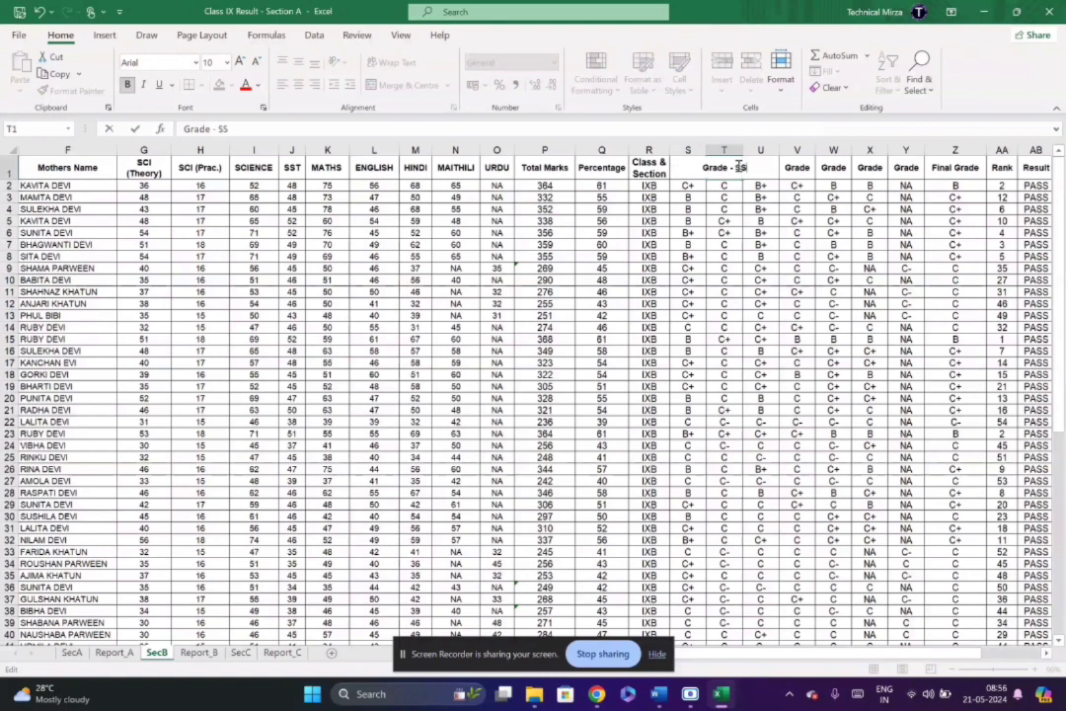
{"action": "left_click", "coordinate": [639, 381]}
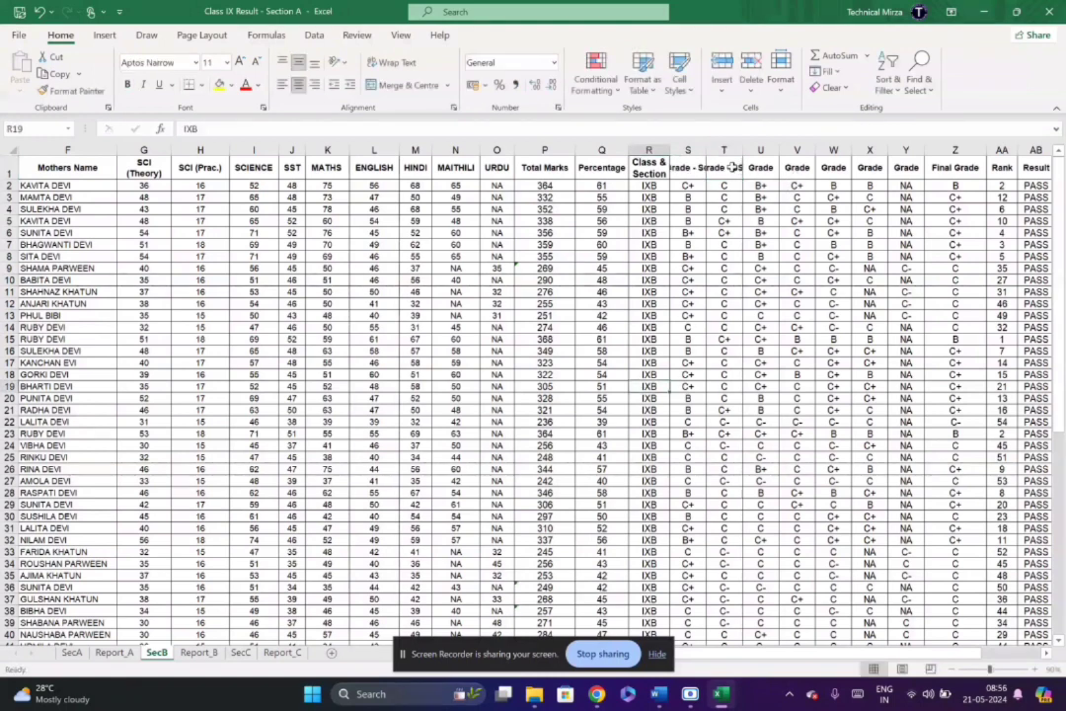
- Rename the Grade headings in cells U1 and V1 as "Grade - Maths" and "Grade - Eng"
{"action": "double_click", "coordinate": [756, 169]}
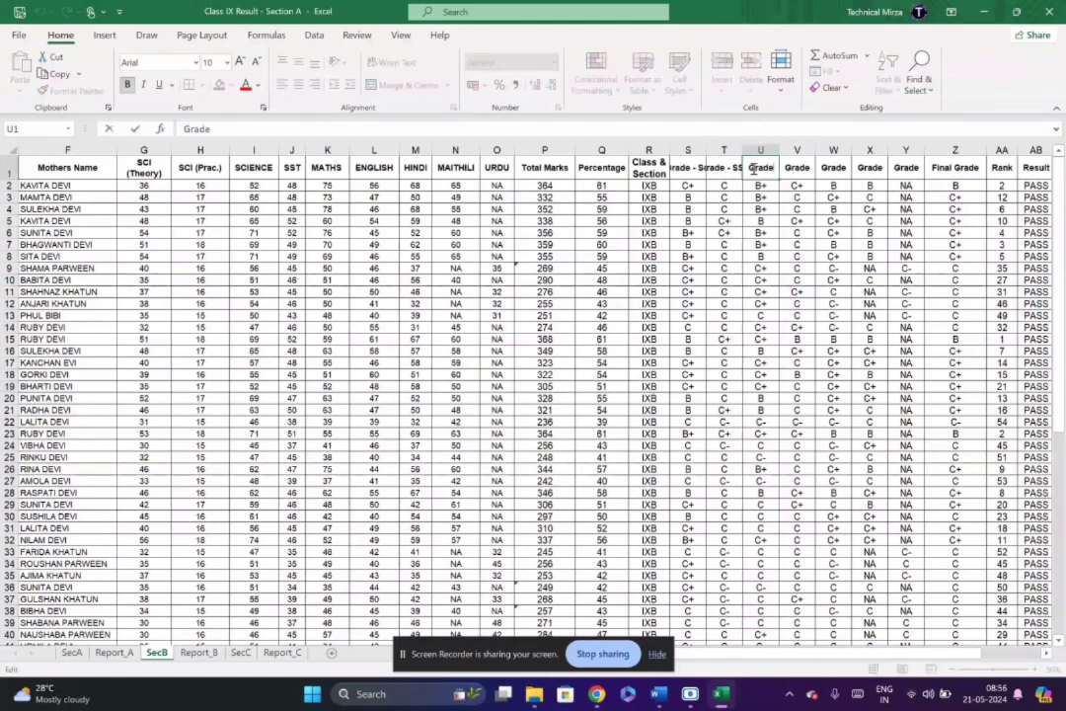
{"action": "type", "text": "- Mat"}
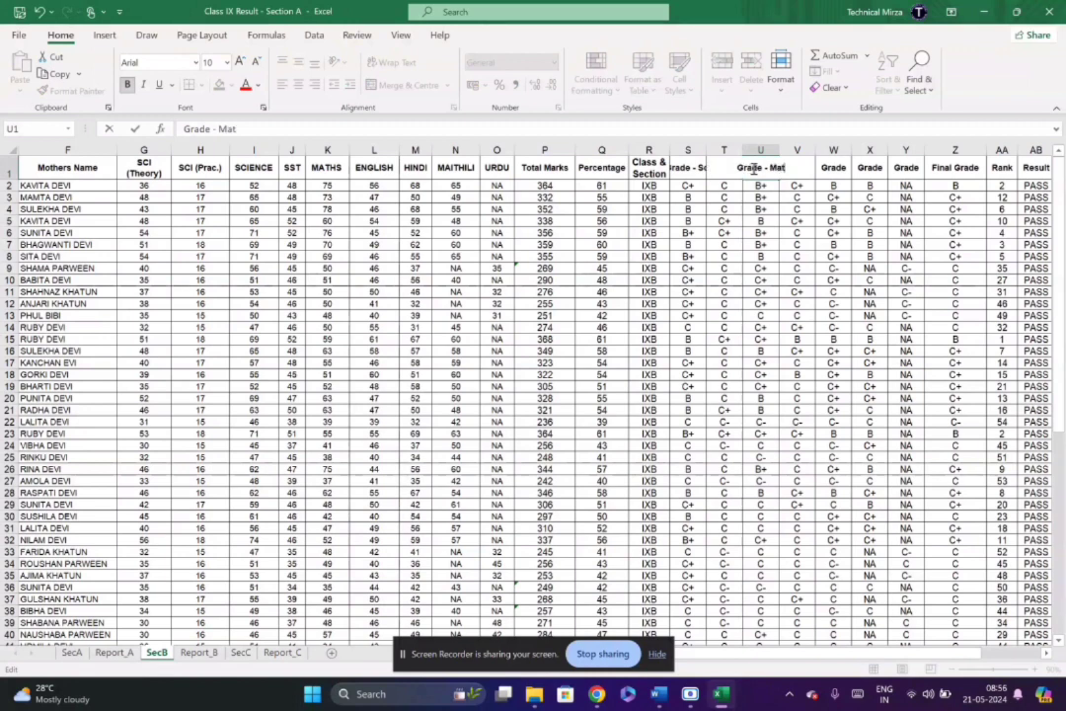
{"action": "type", "text": "hs"}
{"action": "left_click", "coordinate": [757, 221]}
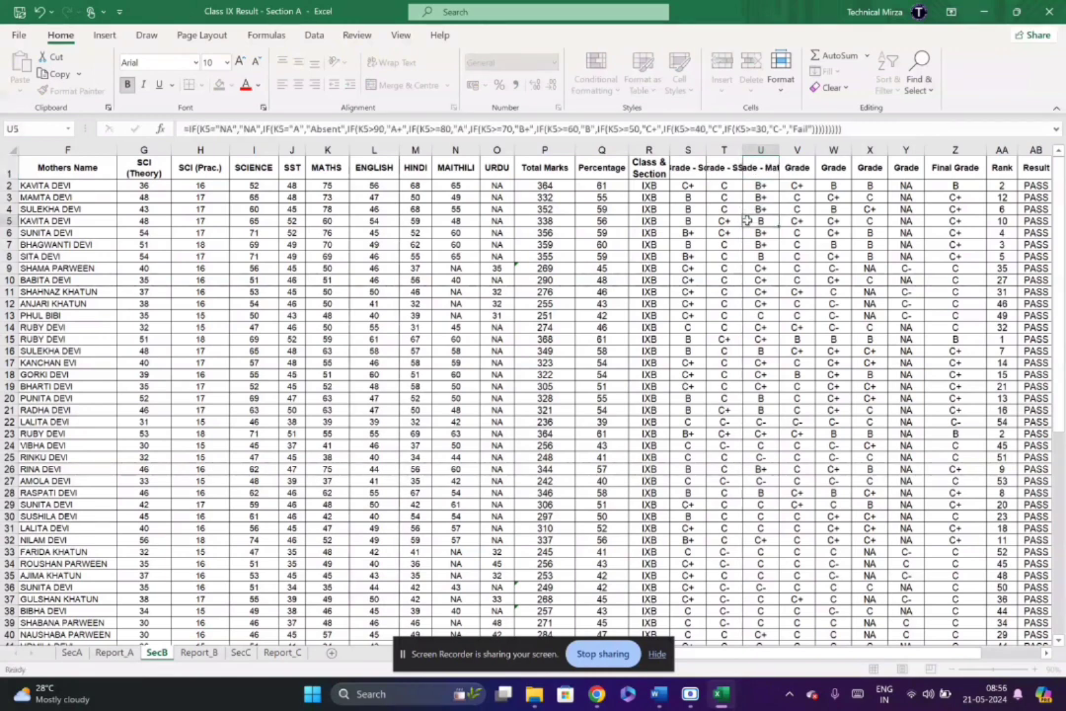
{"action": "double_click", "coordinate": [794, 170]}
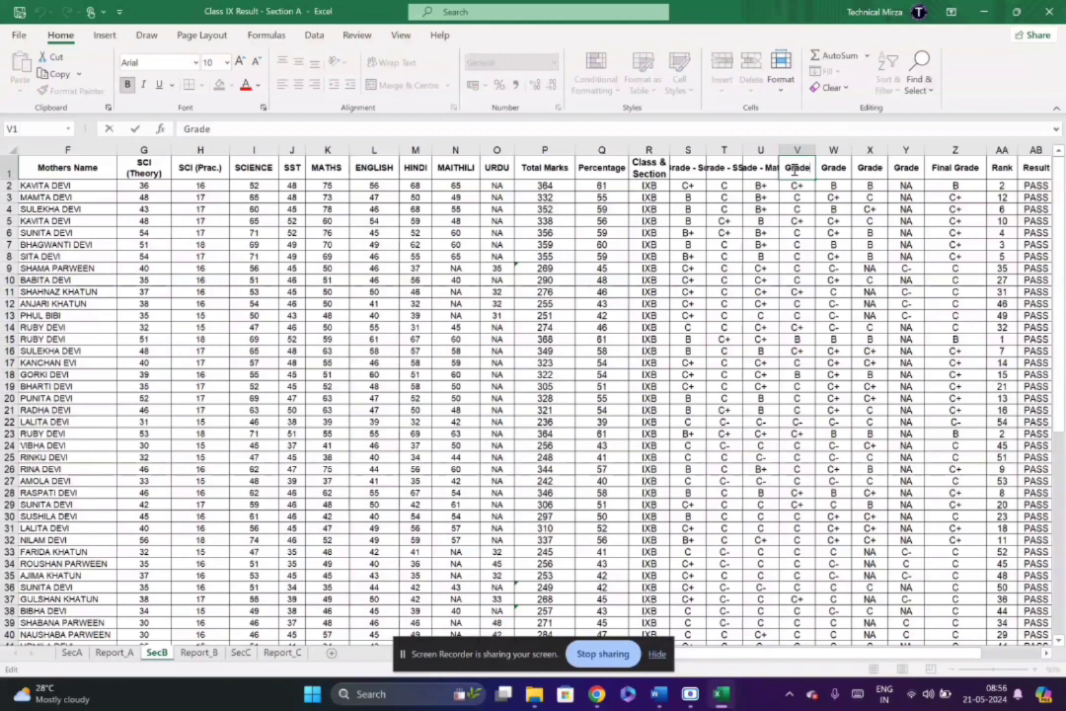
{"action": "type", "text": "- enfg"}
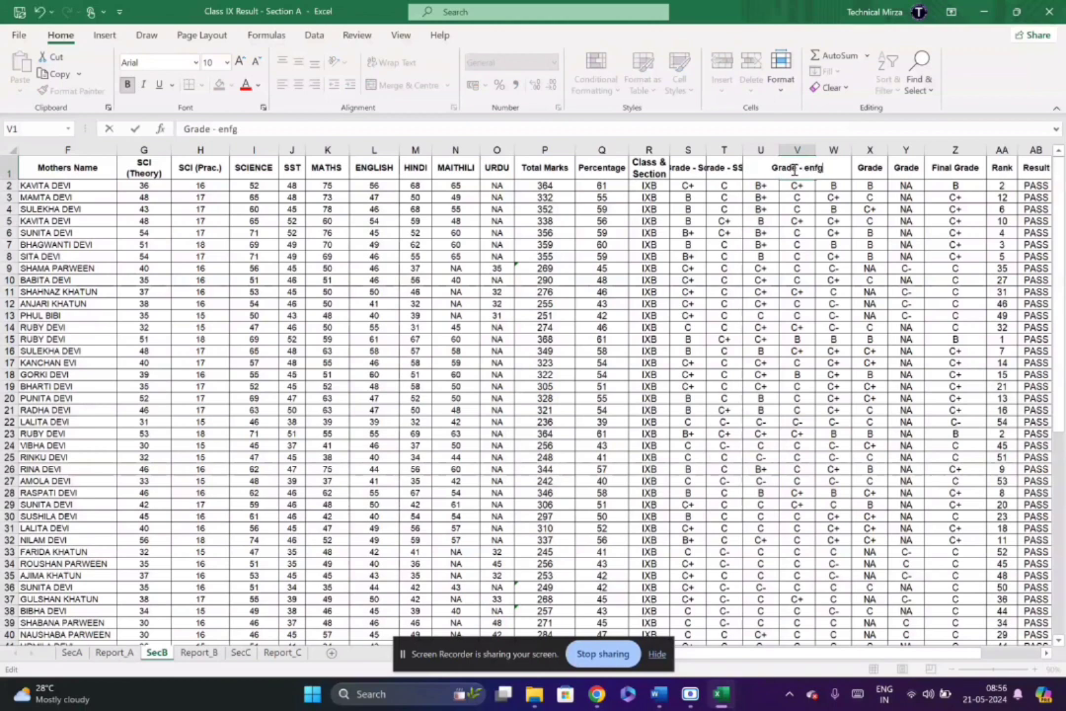
{"action": "key", "text": "BackSpace"}
{"action": "key", "text": "BackSpace"}
{"action": "key", "text": "BackSpace"}
{"action": "key", "text": "BackSpace"}
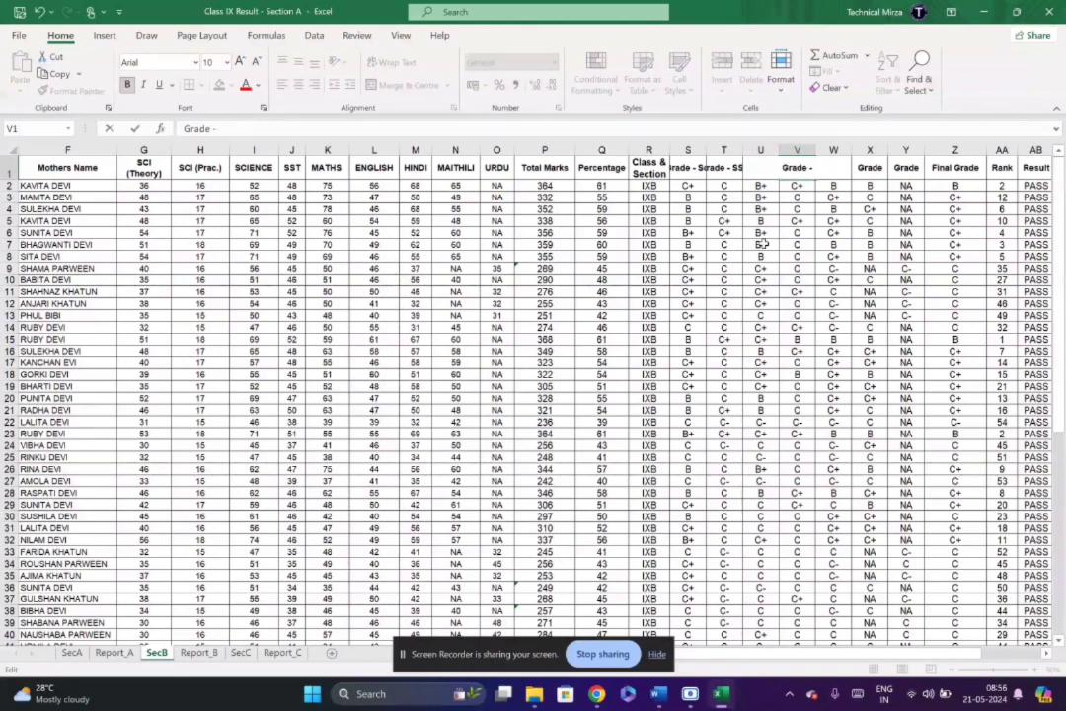
{"action": "type", "text": "Eng"}
{"action": "key", "text": "Return"}
- Rename the Grade headings in cells W1 and X1 as "Grade - hin" and "Grade - mai"
{"action": "left_click", "coordinate": [833, 169]}
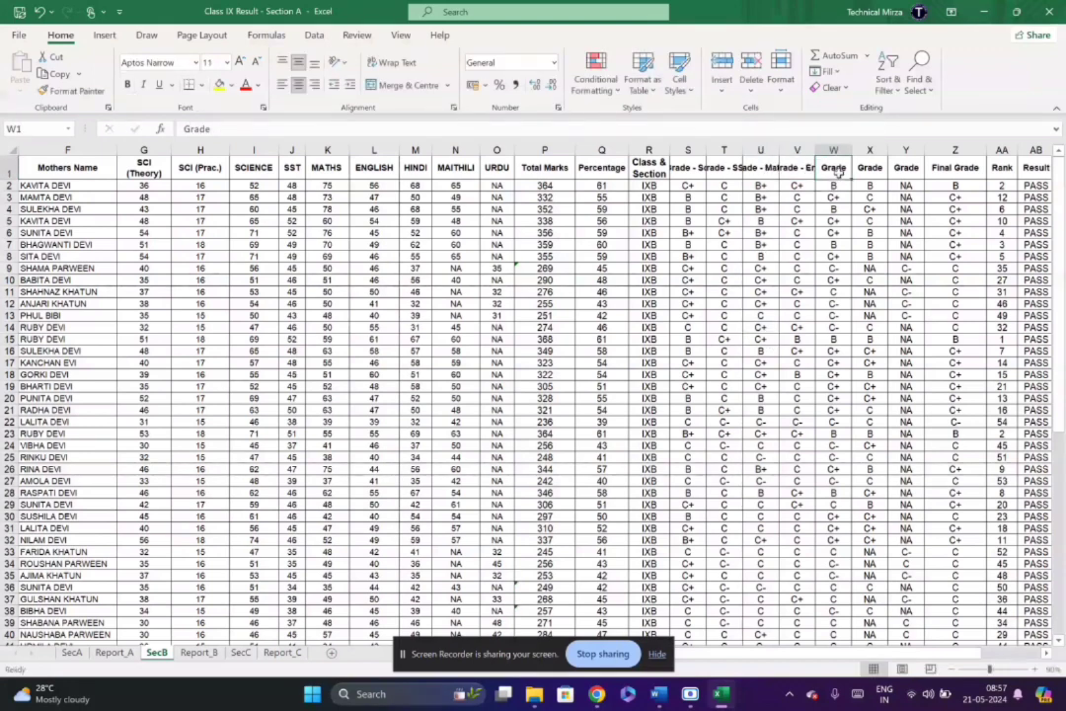
{"action": "double_click", "coordinate": [834, 169]}
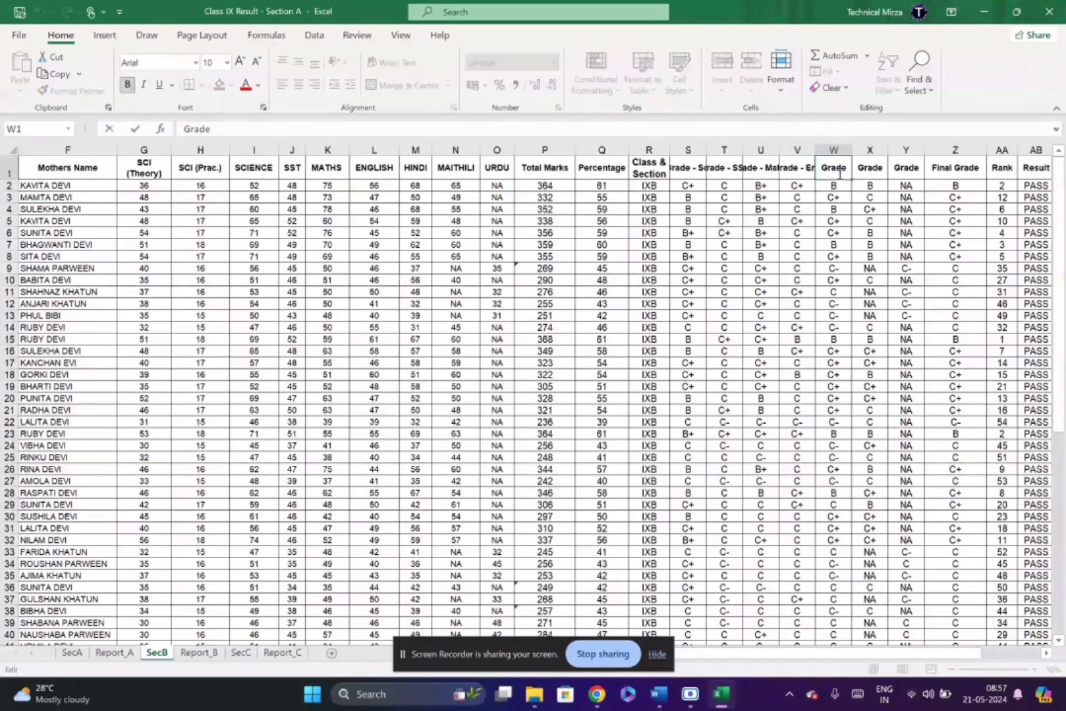
{"action": "type", "text": "- hin"}
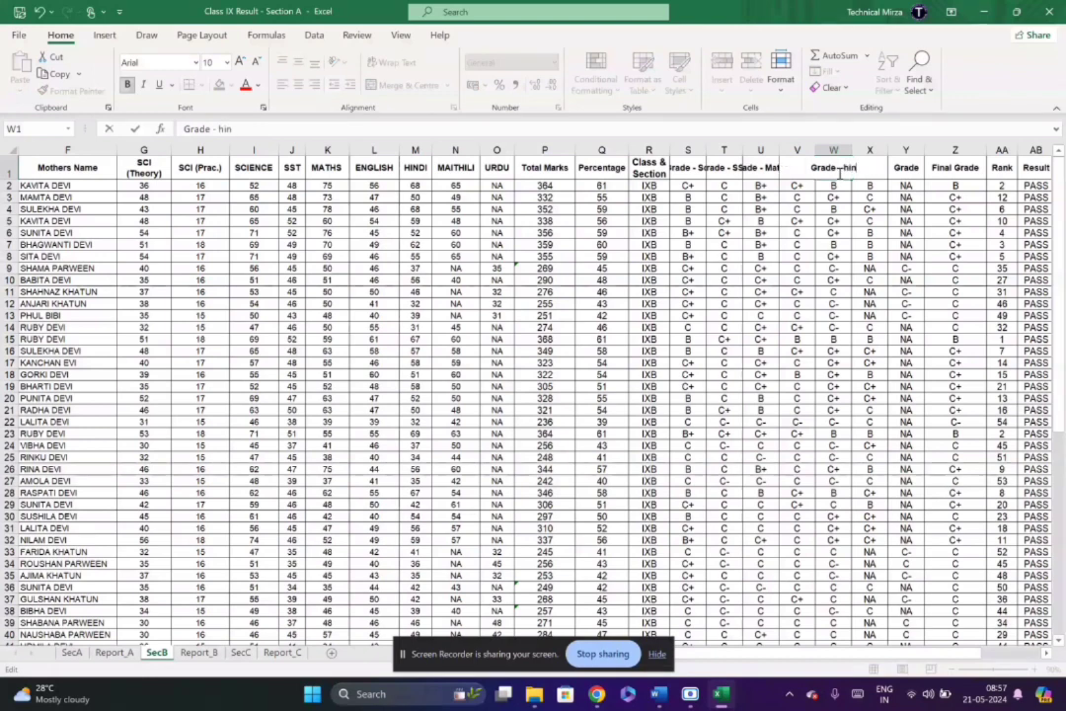
{"action": "left_click", "coordinate": [840, 269]}
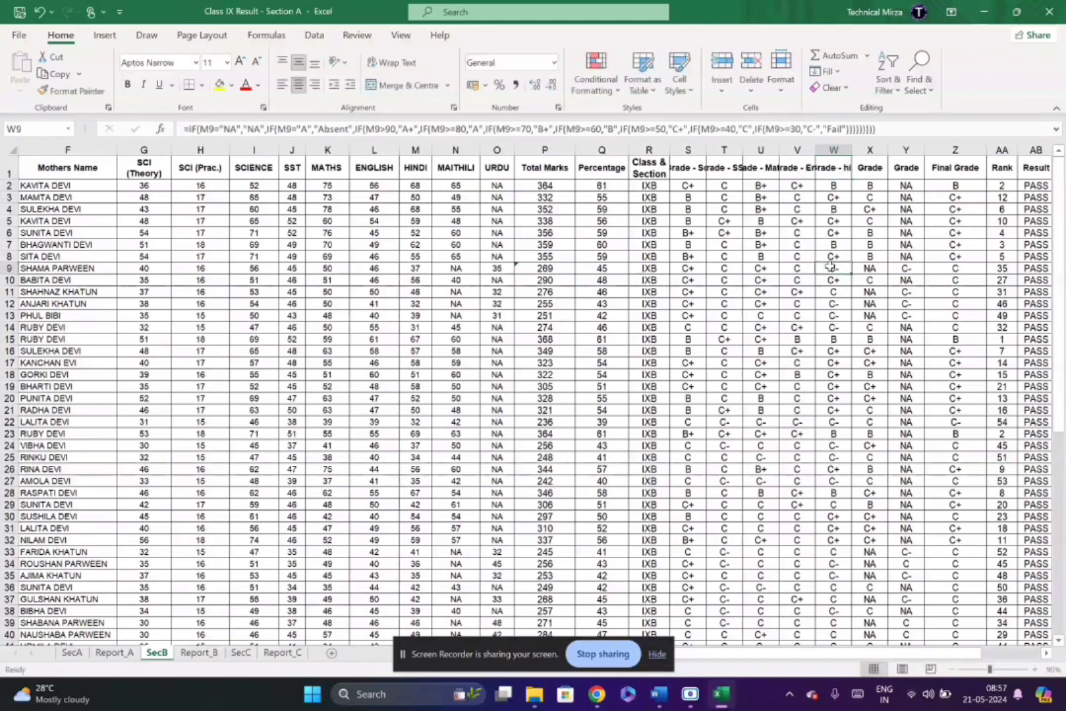
{"action": "double_click", "coordinate": [874, 168]}
{"action": "type", "text": "-"}
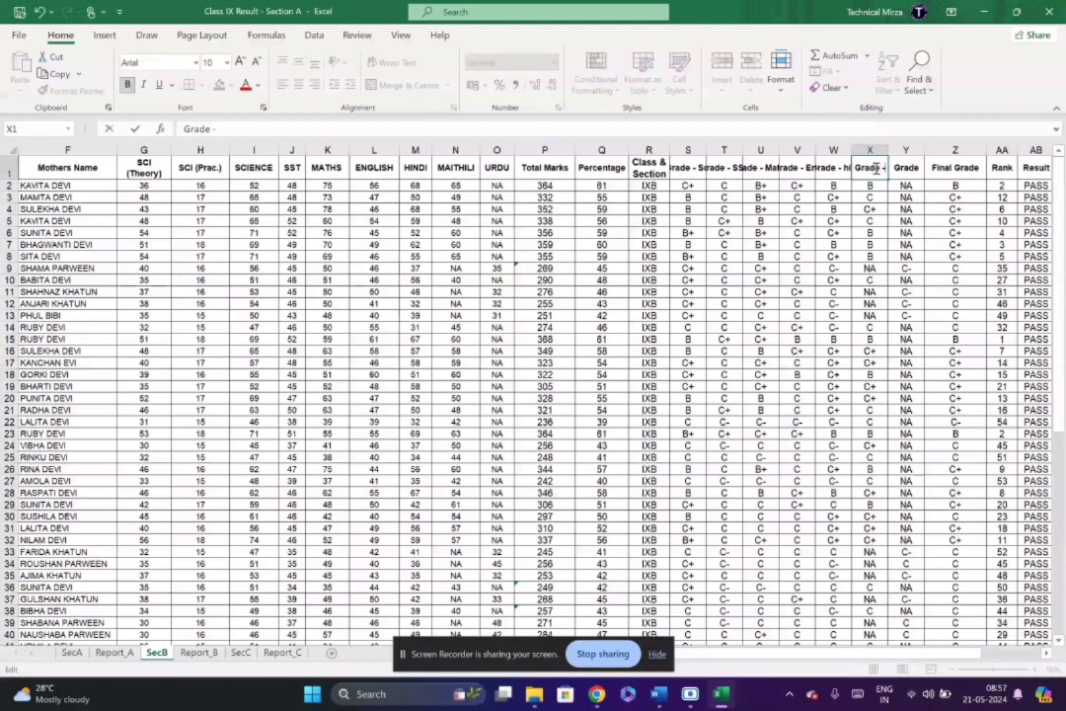
{"action": "type", "text": " mai"}
{"action": "left_click", "coordinate": [865, 292]}
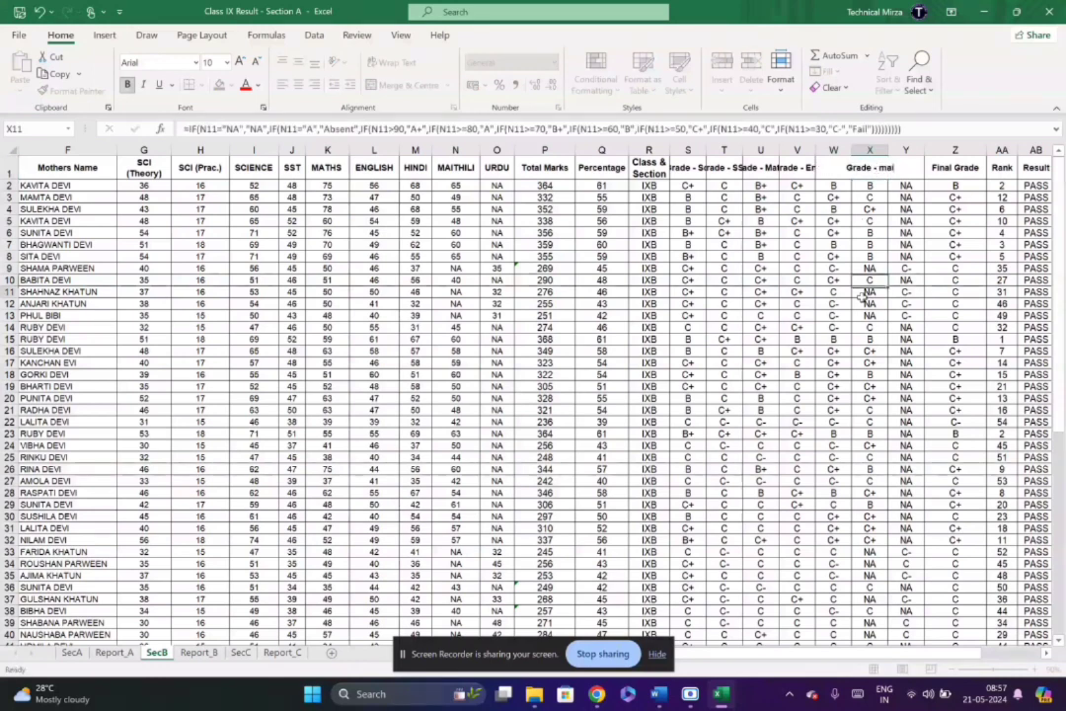
- Rename the Grade heading in cell Y1 as "Grade - Urd"
{"action": "double_click", "coordinate": [916, 169]}
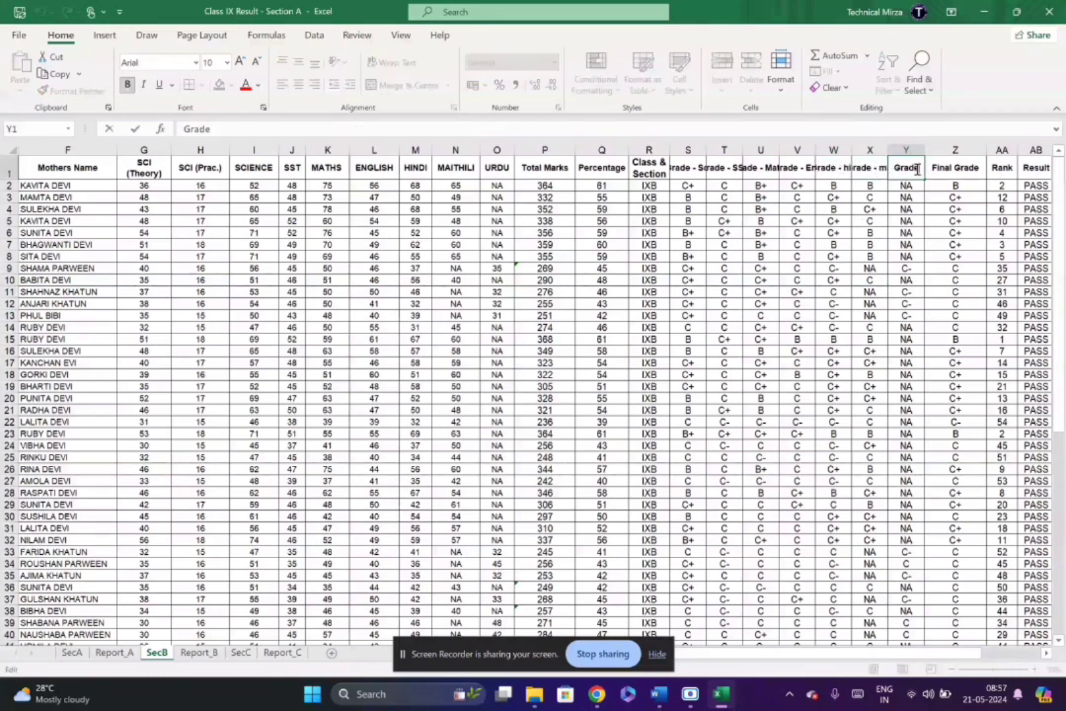
{"action": "type", "text": "-"}
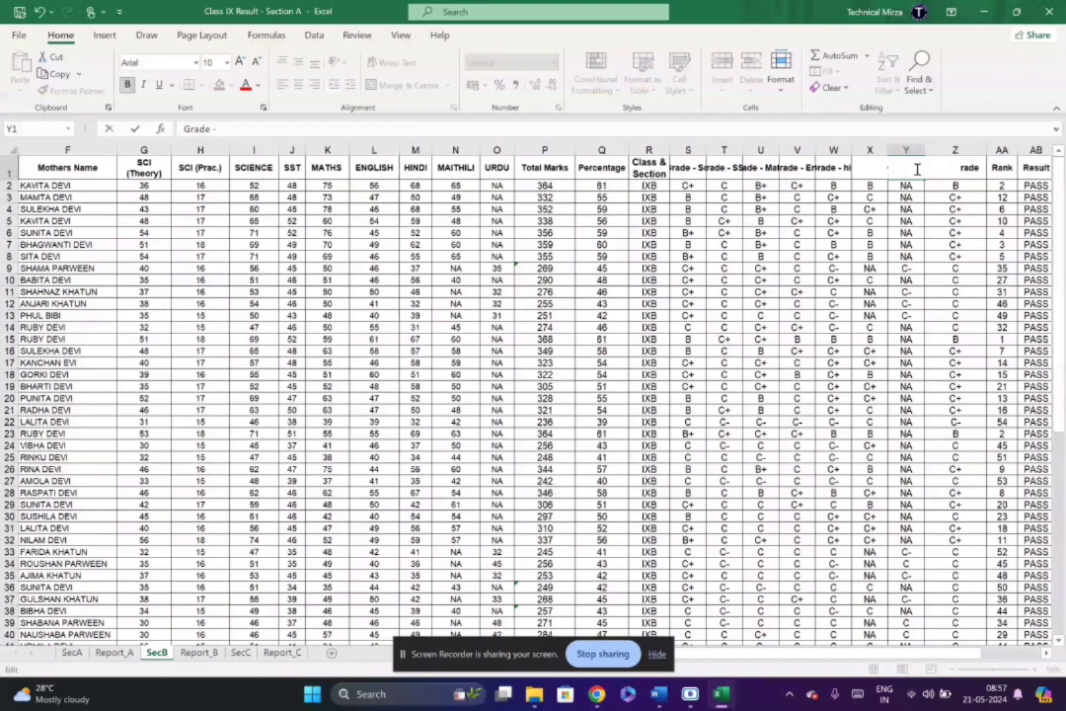
{"action": "type", "text": " Urd"}
{"action": "left_click", "coordinate": [871, 258]}
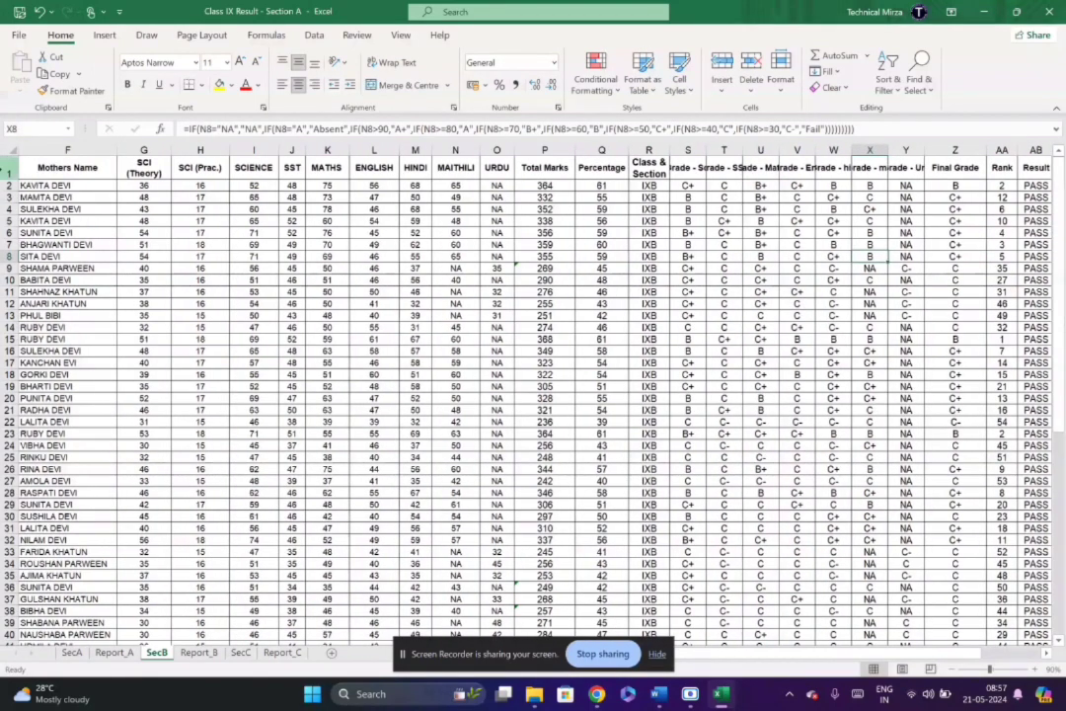
- Wrap the text of the whole heading row 1 on the SecB sheet
{"action": "left_click", "coordinate": [8, 170]}
{"action": "left_click", "coordinate": [390, 62]}
{"action": "left_click", "coordinate": [688, 244]}
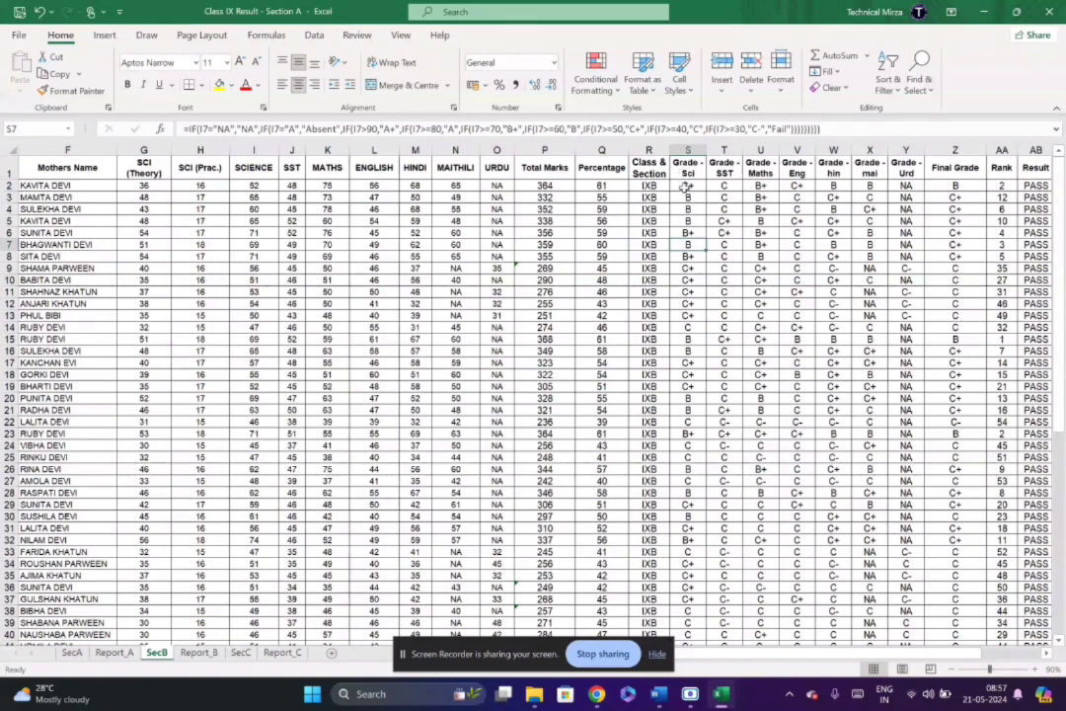
- Look through row 2 of SecB from the Grade - Sci column past the photo column and the grading key
{"action": "left_click", "coordinate": [686, 186]}
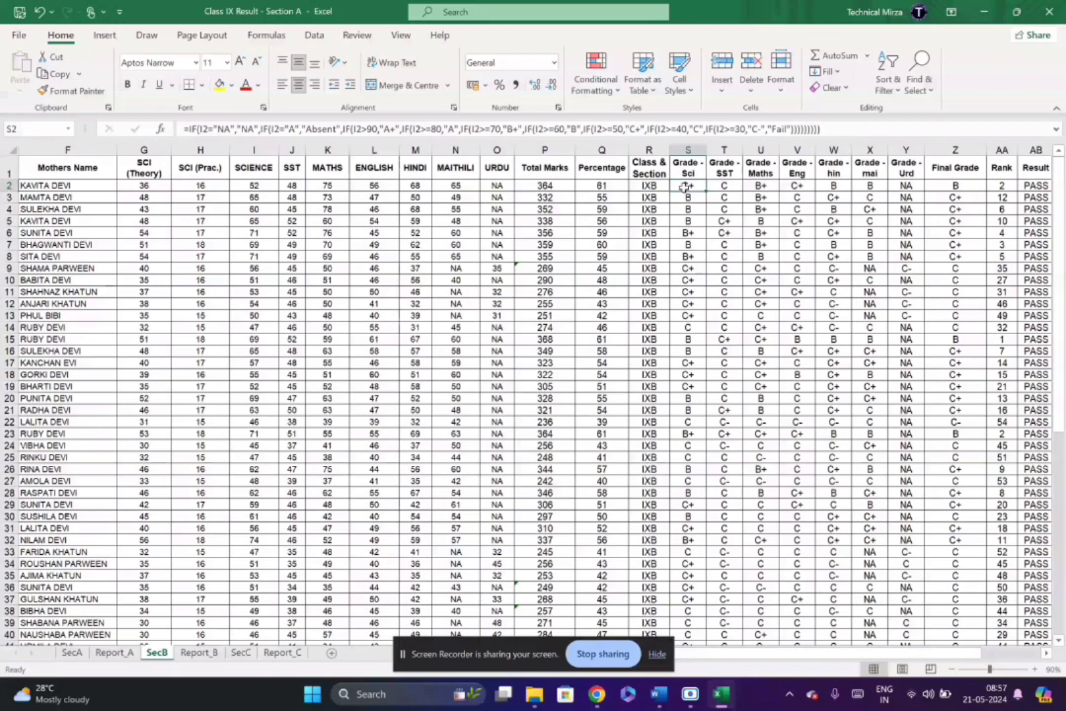
{"action": "key", "text": "Right"}
{"action": "key", "text": "Right"}
{"action": "key", "text": "Right"}
{"action": "key", "text": "Right"}
{"action": "key", "text": "Right"}
{"action": "key", "text": "Right"}
{"action": "key", "text": "Right"}
{"action": "key", "text": "Right"}
{"action": "key", "text": "Right"}
{"action": "key", "text": "Right"}
{"action": "key", "text": "Right"}
{"action": "key", "text": "Right"}
{"action": "key", "text": "Right"}
{"action": "key", "text": "Right"}
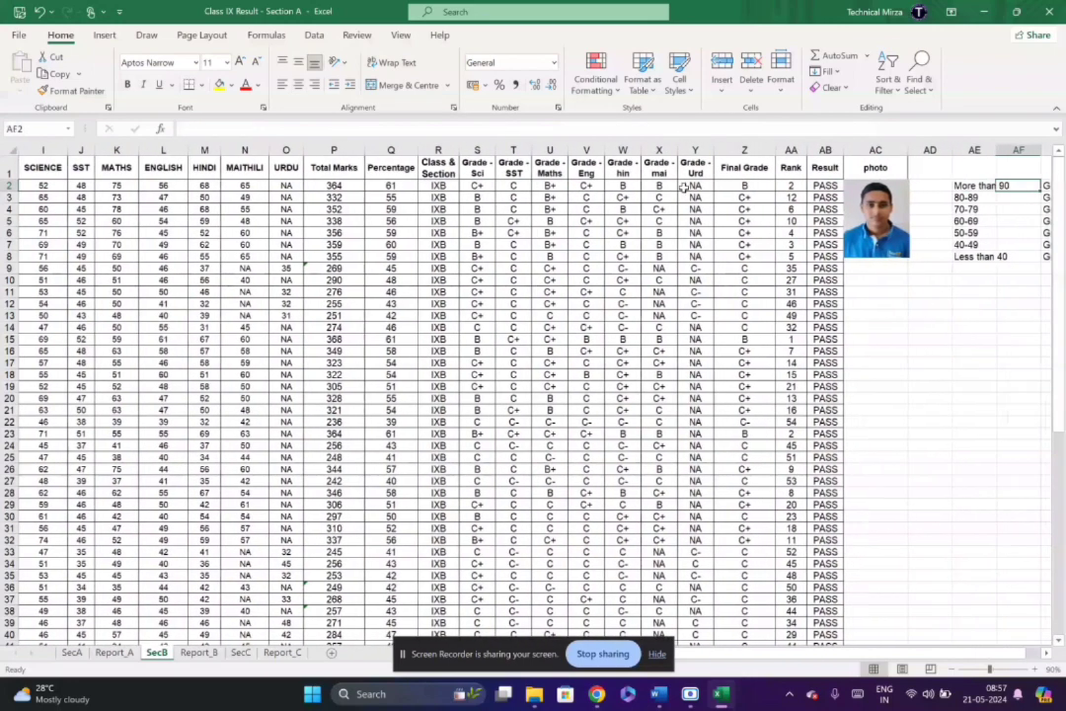
{"action": "key", "text": "Right"}
{"action": "key", "text": "Right"}
{"action": "key", "text": "Right"}
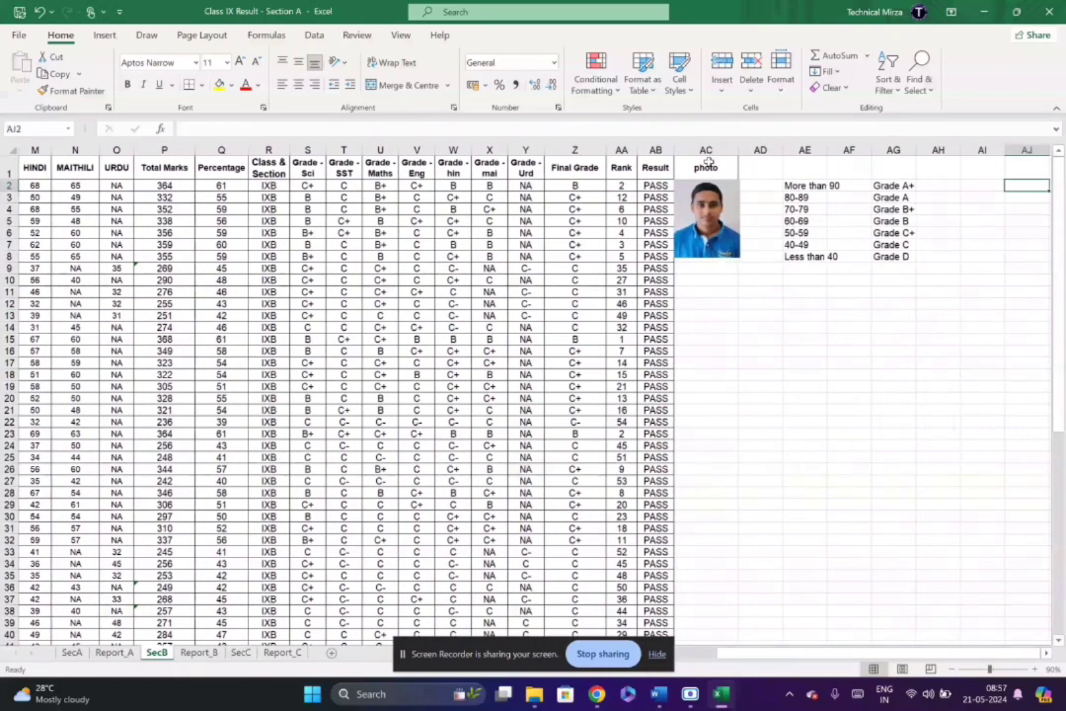
- Delete the photo column AC from SecB together with the picture placed over it
{"action": "left_click", "coordinate": [717, 145]}
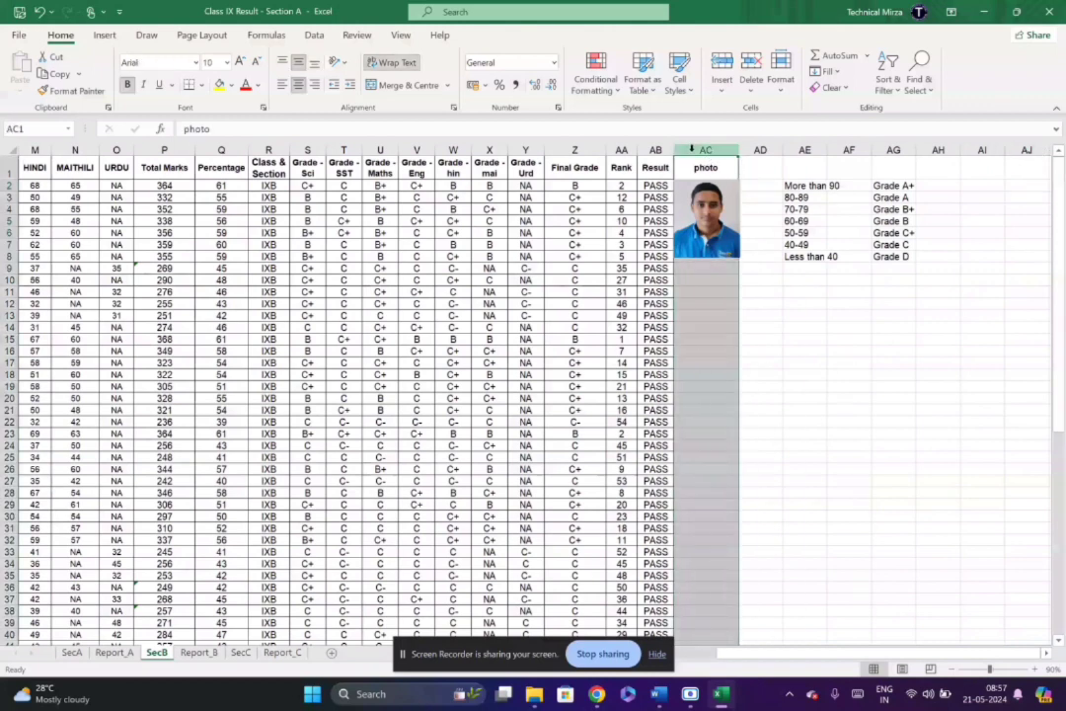
{"action": "right_click", "coordinate": [706, 150]}
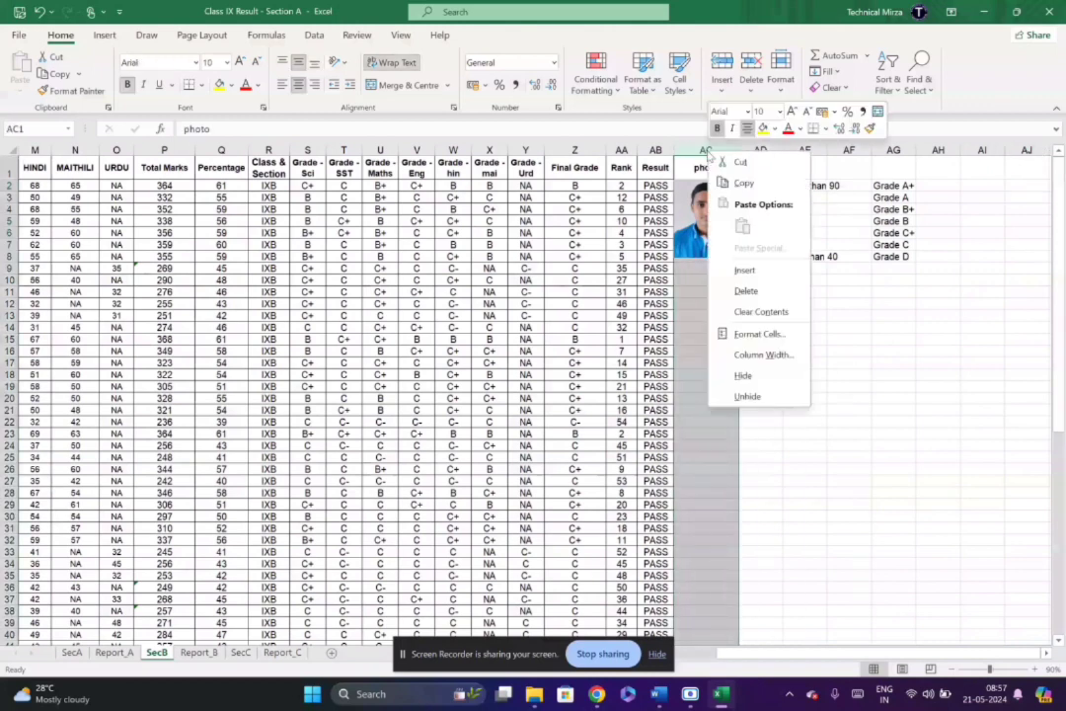
{"action": "left_click", "coordinate": [739, 290]}
{"action": "left_click", "coordinate": [705, 222]}
{"action": "key", "text": "Delete"}
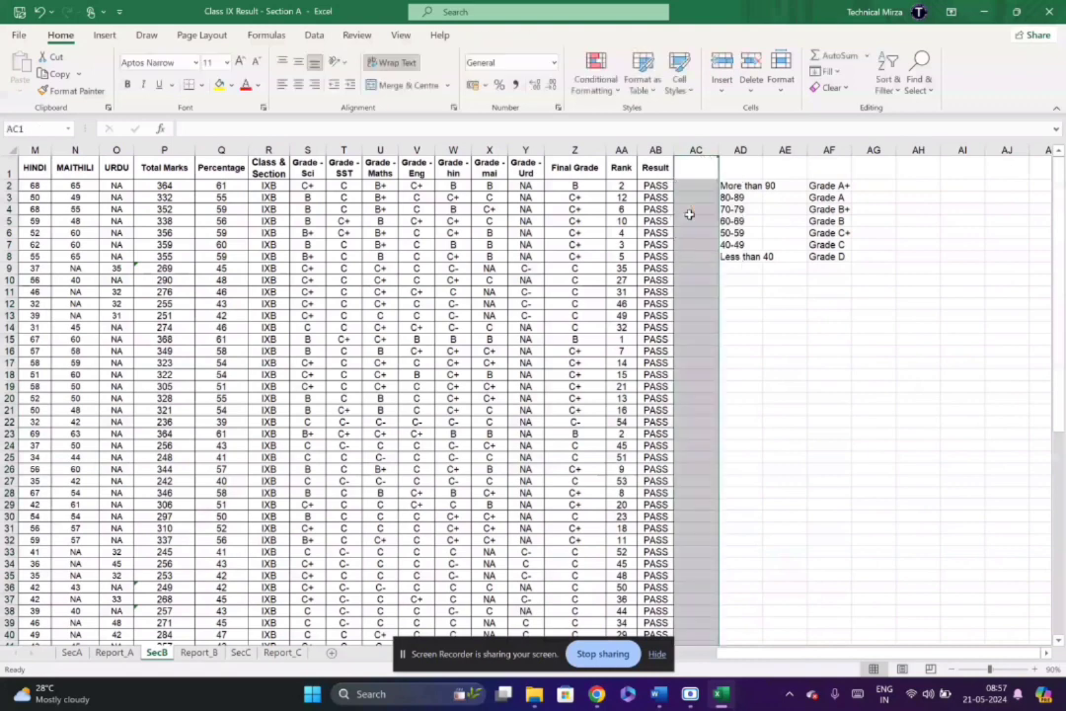
- Examine the grading key beside the SecB table, going through each mark range and its grade down to Less than 40
{"action": "left_click", "coordinate": [830, 282]}
{"action": "left_click_drag", "start_coordinate": [731, 185], "coordinate": [832, 258]}
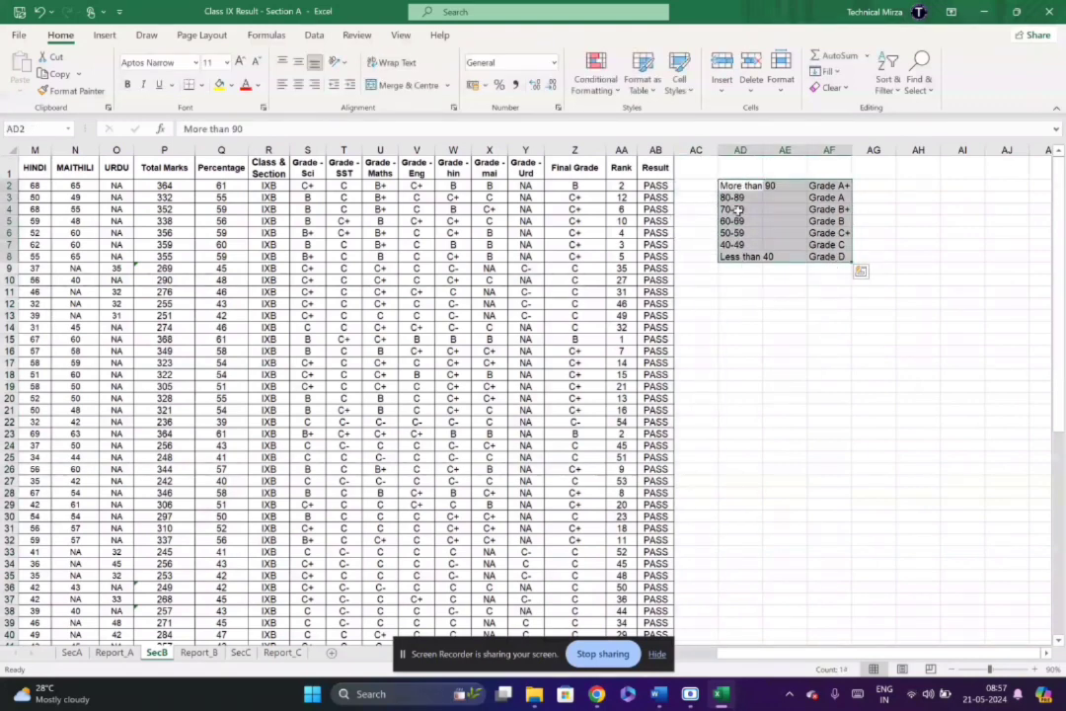
{"action": "key", "text": "Right"}
{"action": "key", "text": "Right"}
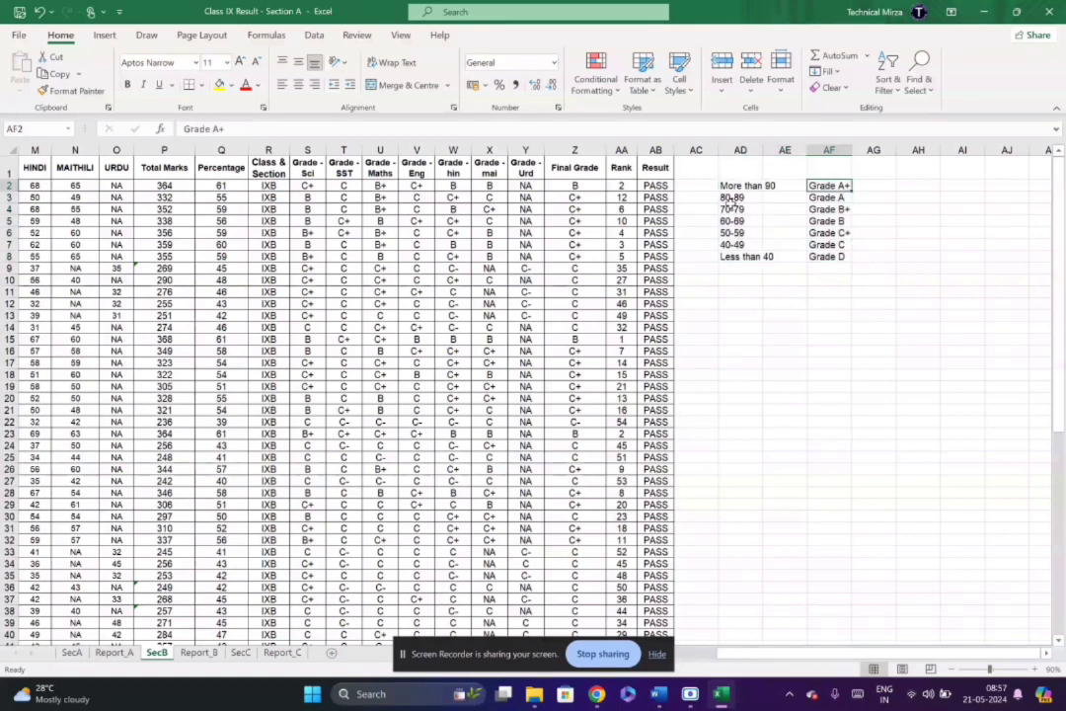
{"action": "key", "text": "Up"}
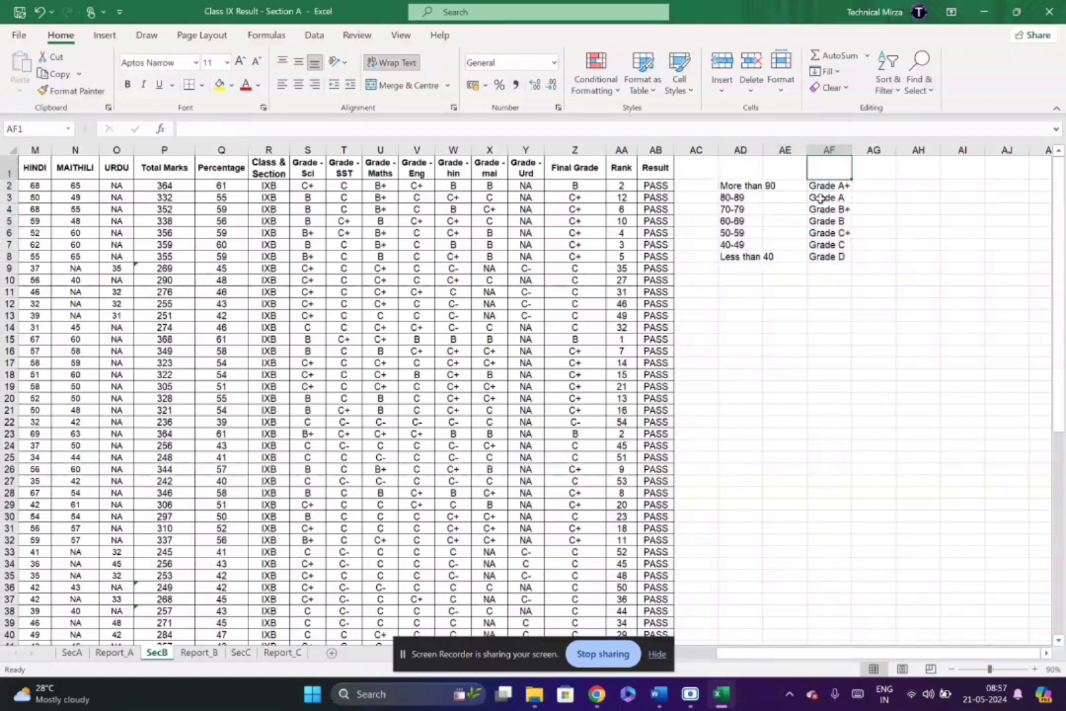
{"action": "key", "text": "Down"}
{"action": "key", "text": "Down"}
{"action": "key", "text": "Down"}
{"action": "key", "text": "Down"}
{"action": "key", "text": "Down"}
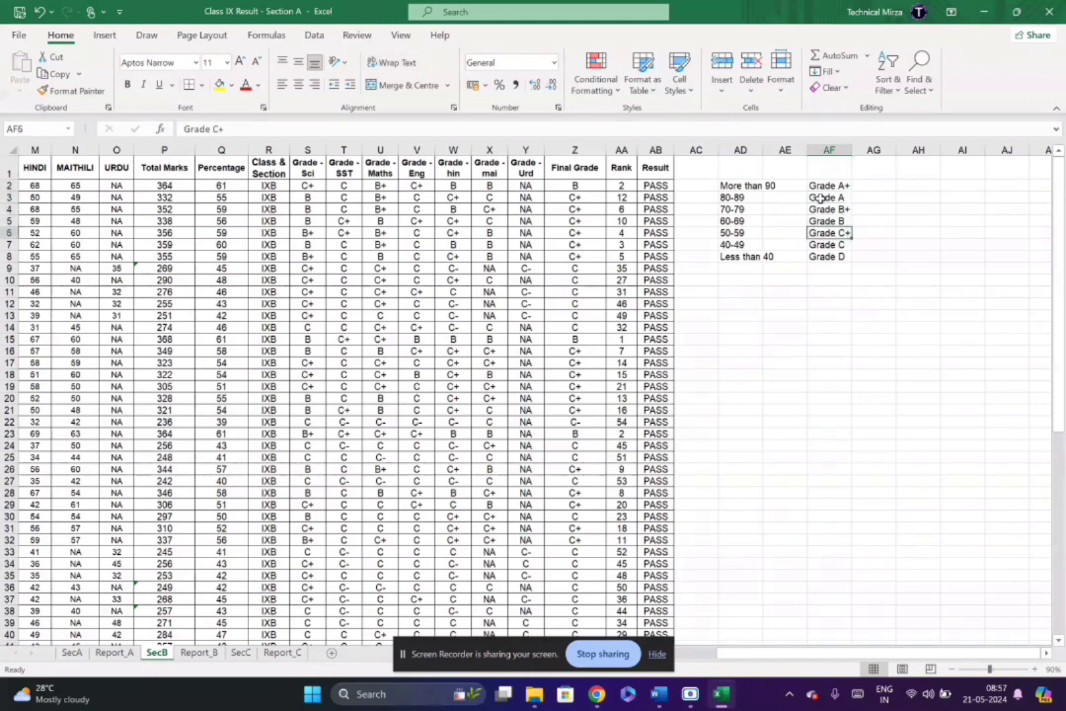
{"action": "key", "text": "Down"}
{"action": "key", "text": "Down"}
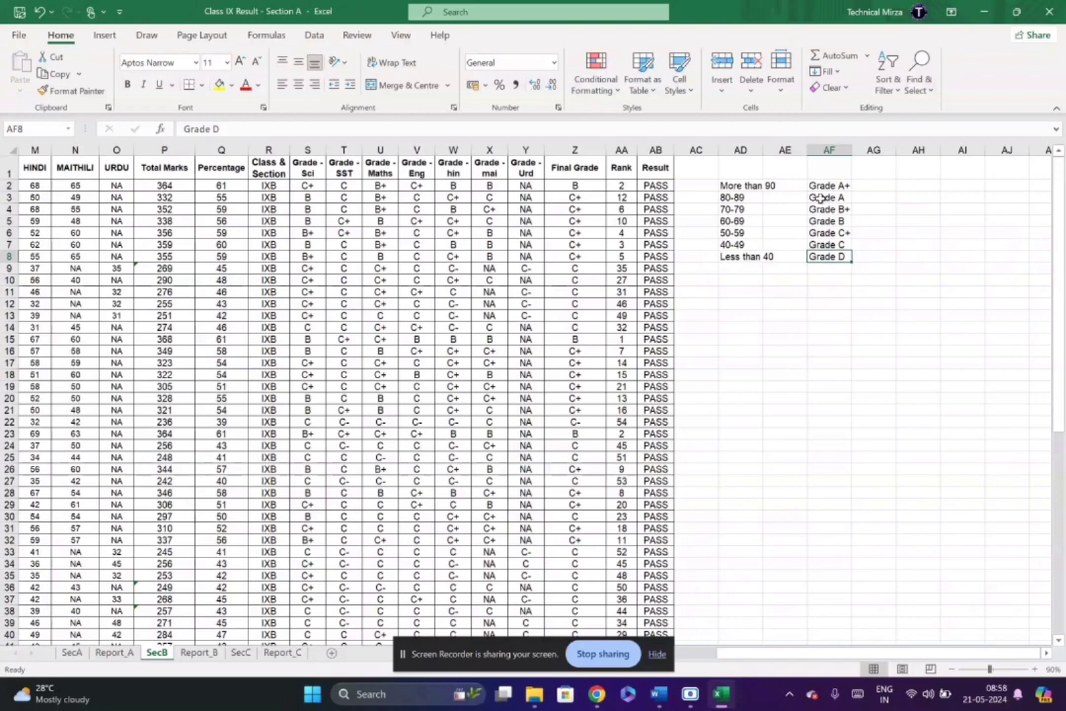
- Review the SecB columns across row 8 from the student details through the subject marks to the grade columns
{"action": "key", "text": "Home"}
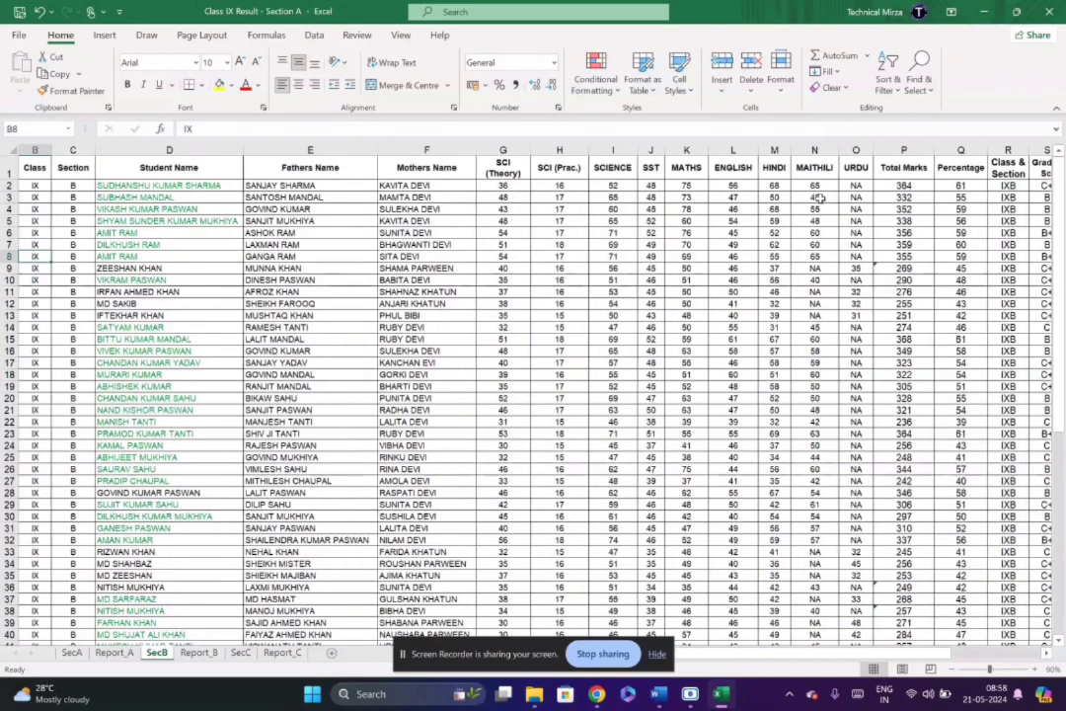
{"action": "key", "text": "Right"}
{"action": "key", "text": "Right"}
{"action": "key", "text": "Right"}
{"action": "key", "text": "Right"}
{"action": "key", "text": "Right"}
{"action": "key", "text": "Right"}
{"action": "key", "text": "Right"}
{"action": "key", "text": "Right"}
{"action": "key", "text": "Right"}
{"action": "key", "text": "Right"}
{"action": "key", "text": "Right"}
{"action": "key", "text": "Right"}
{"action": "key", "text": "Right"}
{"action": "key", "text": "Right"}
{"action": "key", "text": "Right"}
{"action": "key", "text": "Right"}
{"action": "key", "text": "Right"}
{"action": "key", "text": "Right"}
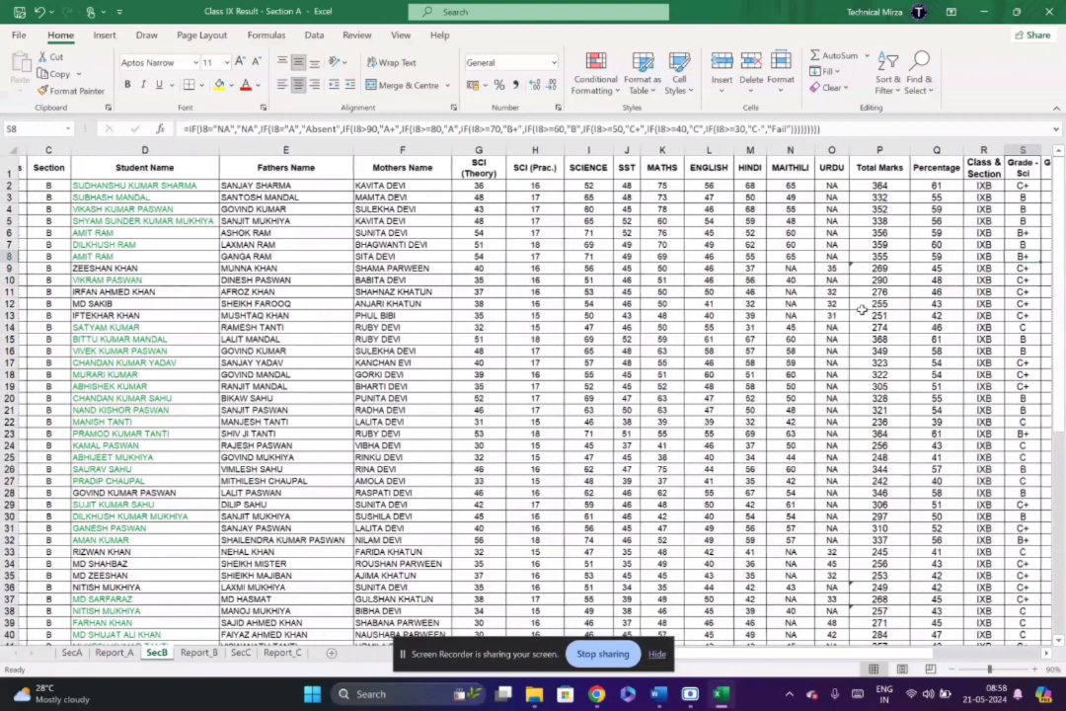
{"action": "key", "text": "Right"}
{"action": "key", "text": "Right"}
{"action": "key", "text": "Right"}
- Check the SecB headings in row 1 across the renamed subject grades, Final Grade, Rank and Result
{"action": "left_click", "coordinate": [862, 170]}
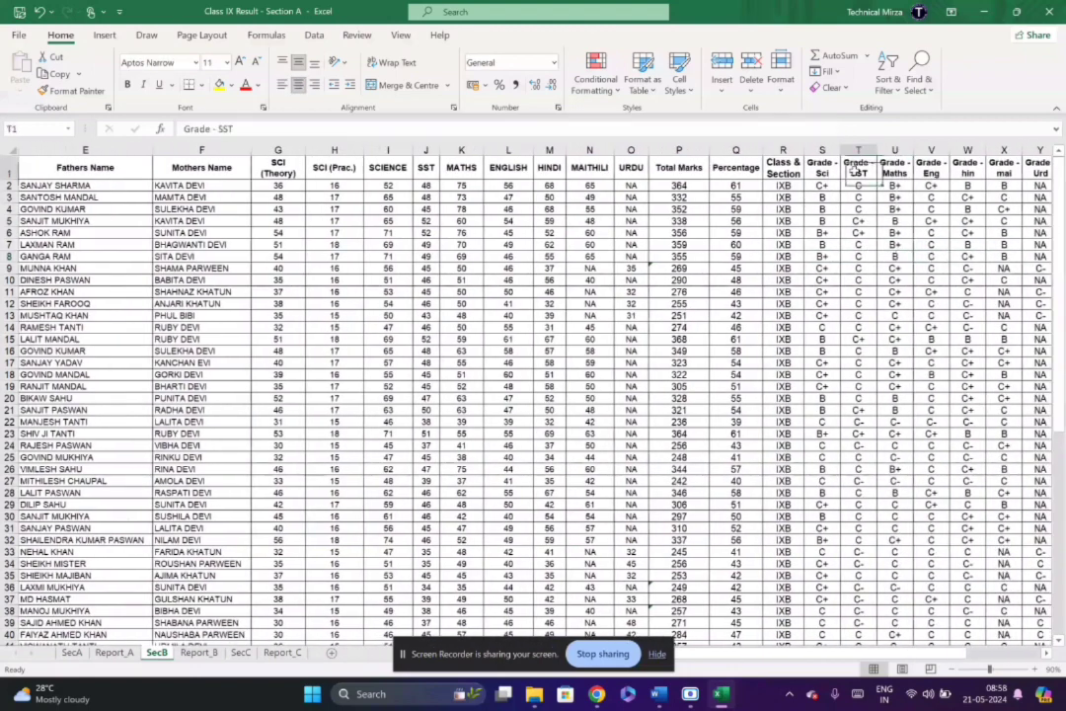
{"action": "key", "text": "Right"}
{"action": "key", "text": "Right"}
{"action": "key", "text": "Right"}
{"action": "key", "text": "Right"}
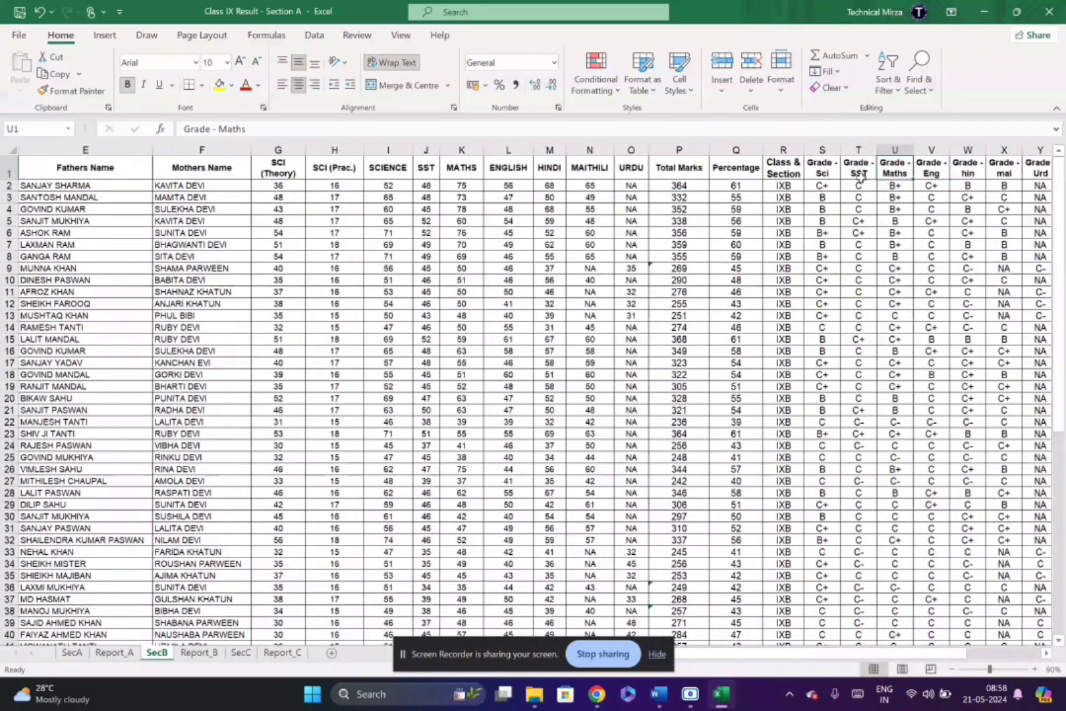
{"action": "key", "text": "Right"}
{"action": "key", "text": "Right"}
{"action": "left_click", "coordinate": [852, 165]}
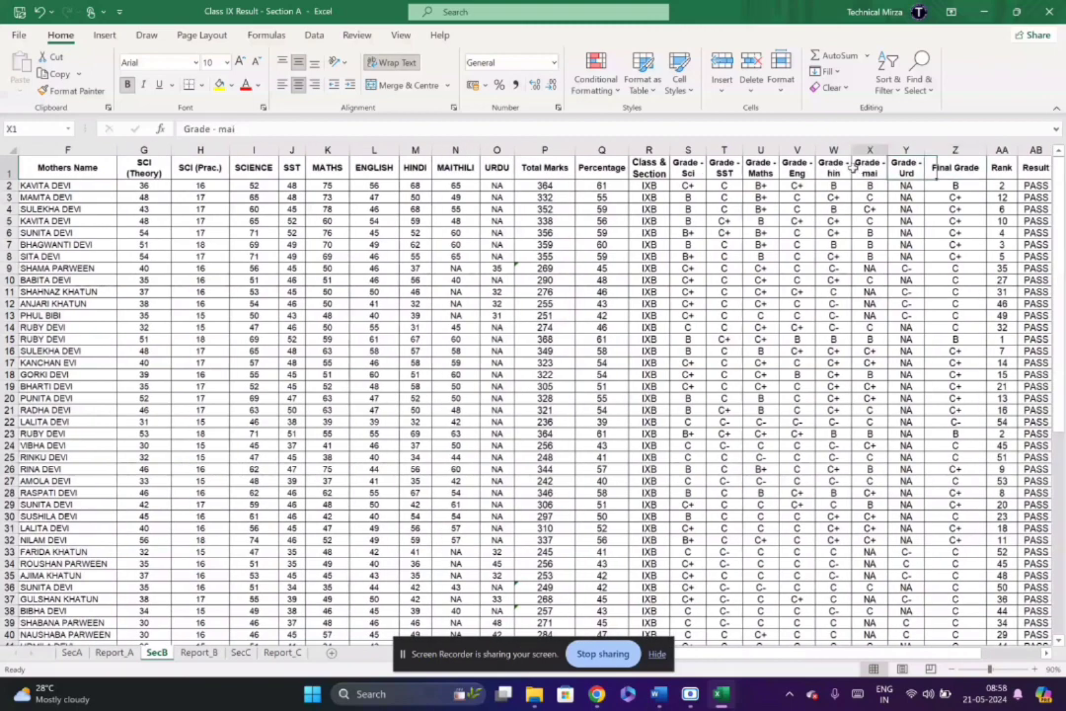
{"action": "key", "text": "Right"}
{"action": "key", "text": "Right"}
{"action": "key", "text": "Right"}
{"action": "key", "text": "Right"}
{"action": "key", "text": "Right"}
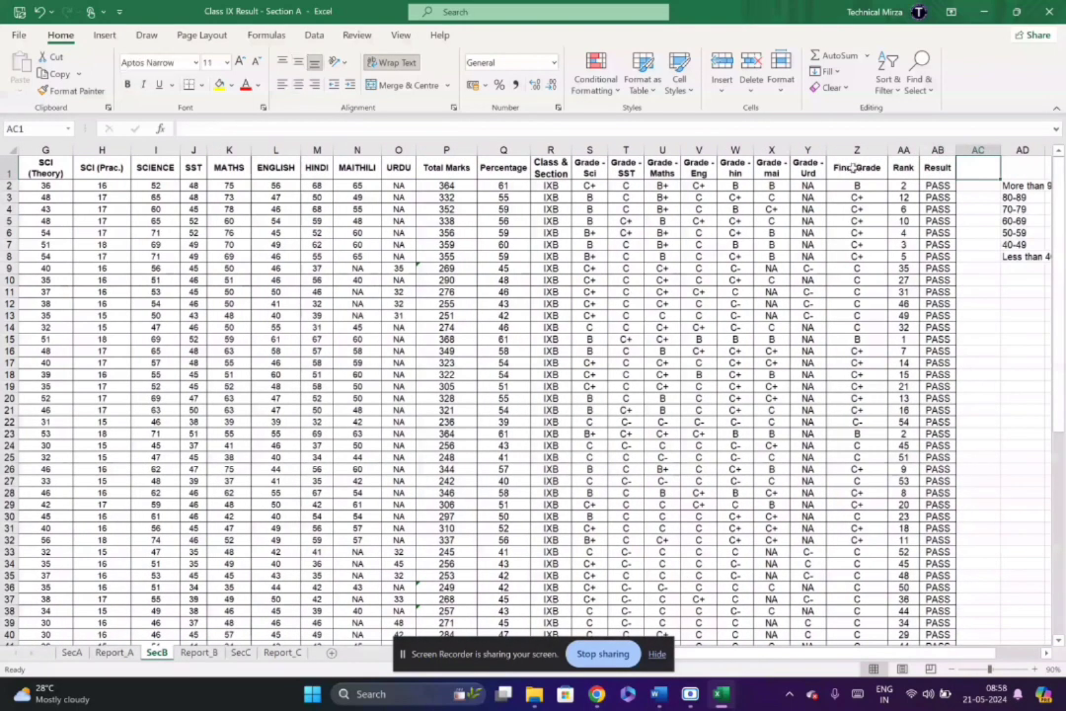
- Examine the first student's subject grades, Final Grade, Rank and Result values in SecB
{"action": "left_click", "coordinate": [855, 168]}
{"action": "left_click_drag", "start_coordinate": [589, 185], "coordinate": [793, 184]}
{"action": "left_click", "coordinate": [854, 185]}
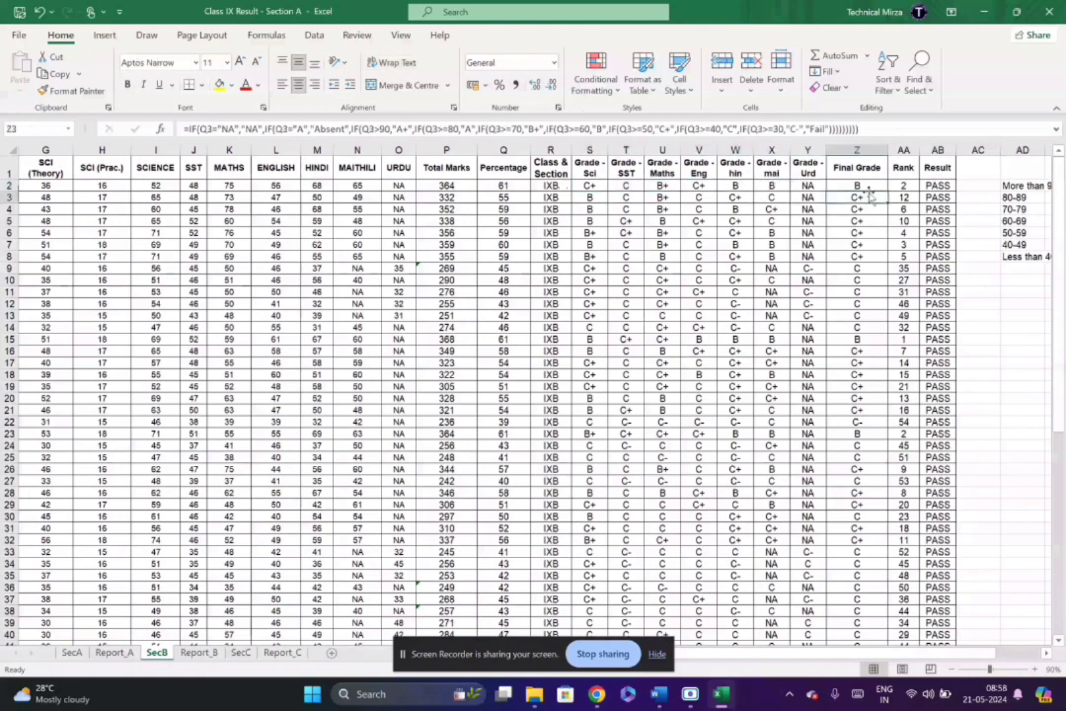
{"action": "left_click", "coordinate": [901, 187]}
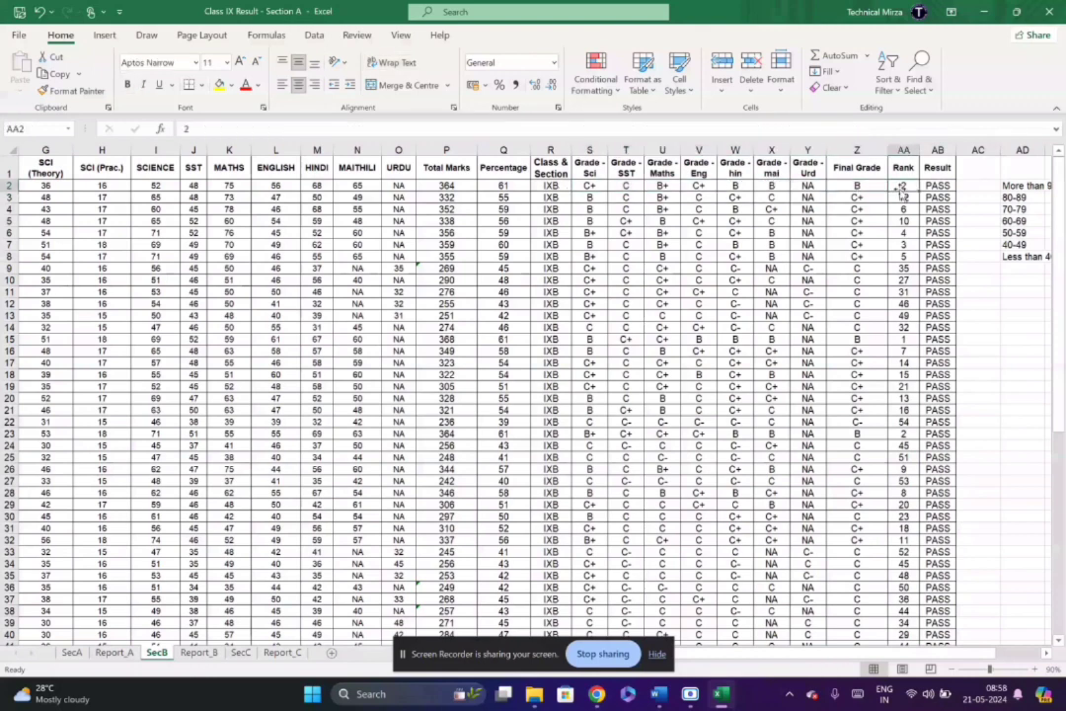
{"action": "key", "text": "Right"}
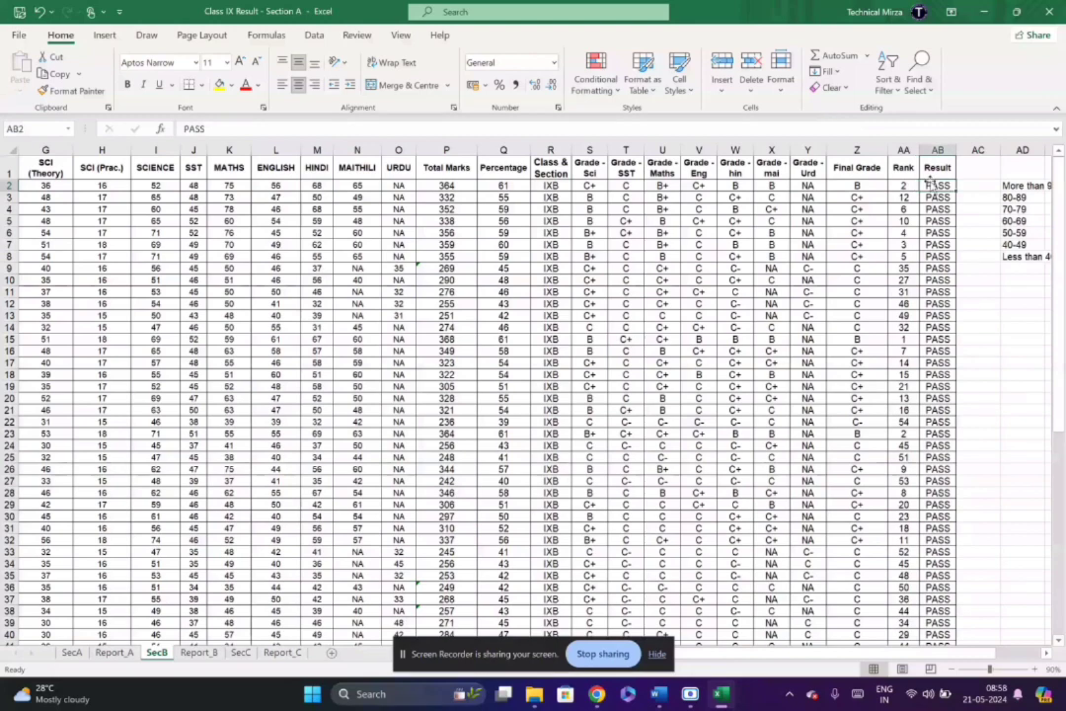
- Inspect the SecB Roll No column from its heading down to the last student
{"action": "key", "text": "Home"}
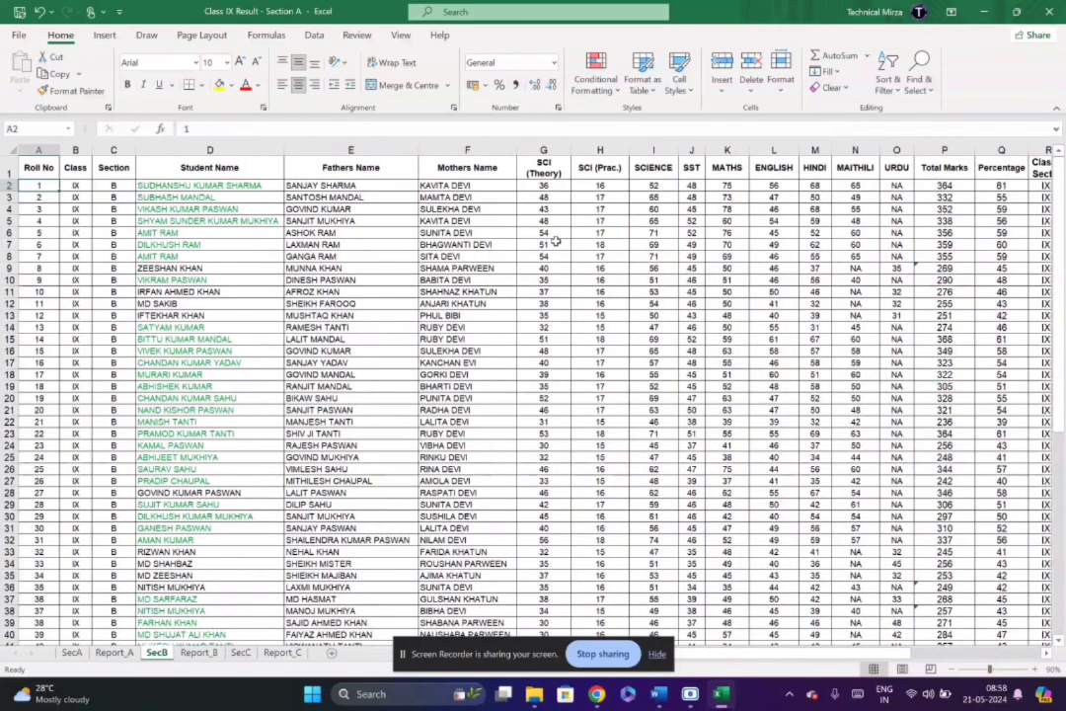
{"action": "left_click", "coordinate": [37, 168]}
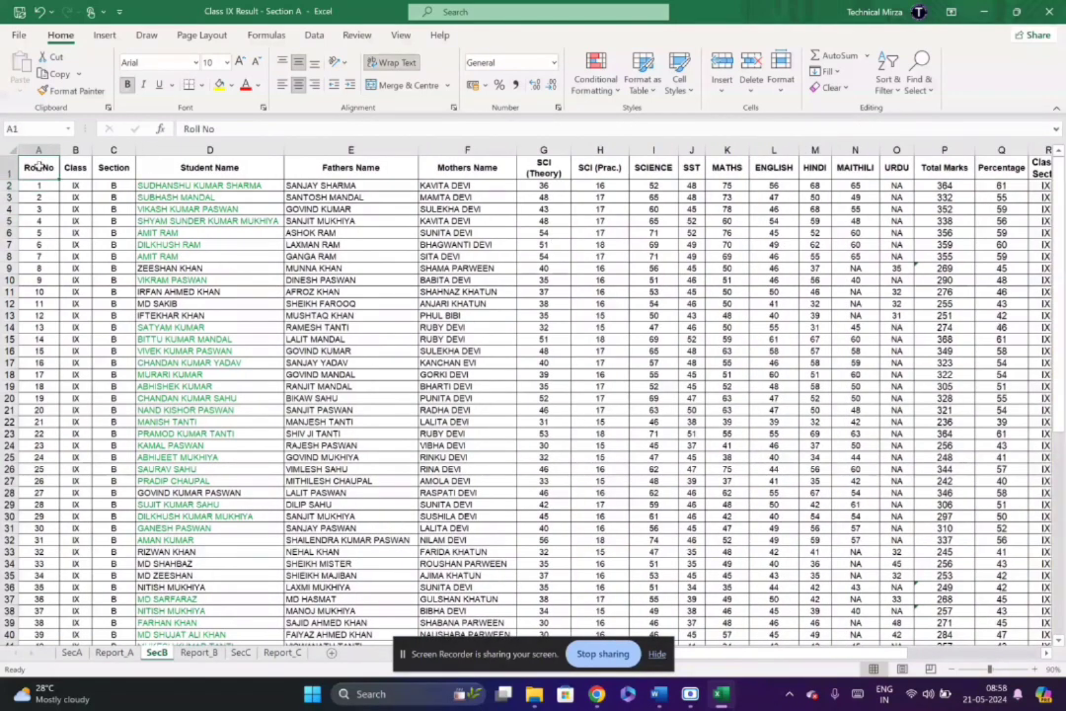
{"action": "left_click_drag", "start_coordinate": [37, 167], "coordinate": [40, 640]}
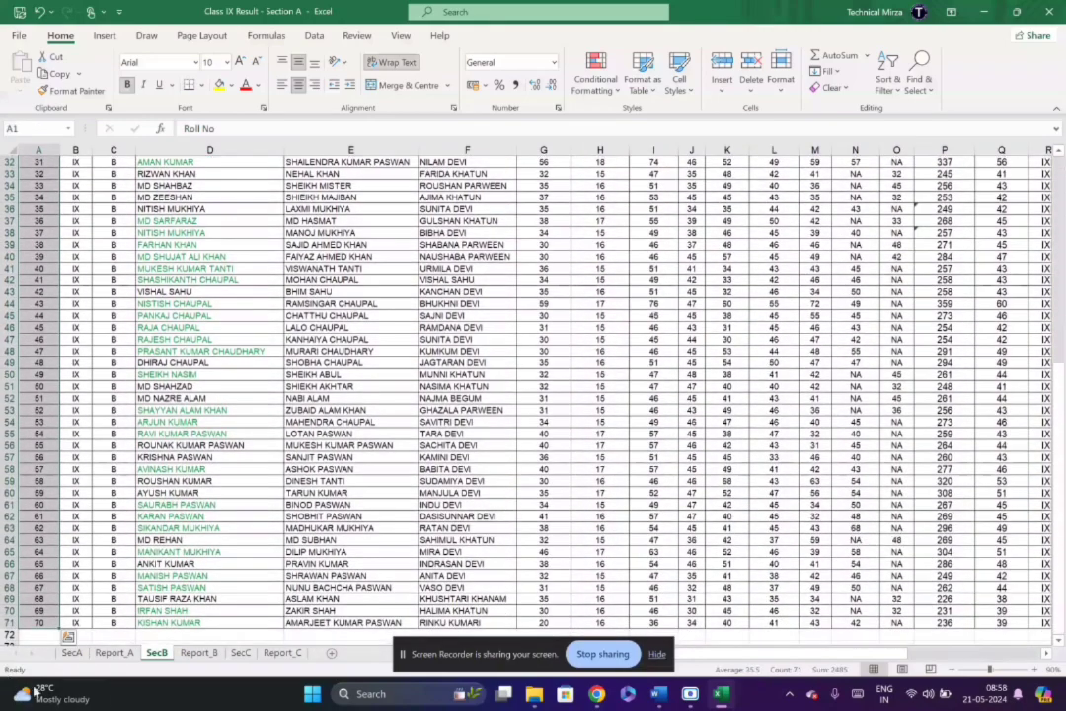
- Sort the student records on the SecA sheet by Roll No from smallest to largest
{"action": "left_click", "coordinate": [71, 652]}
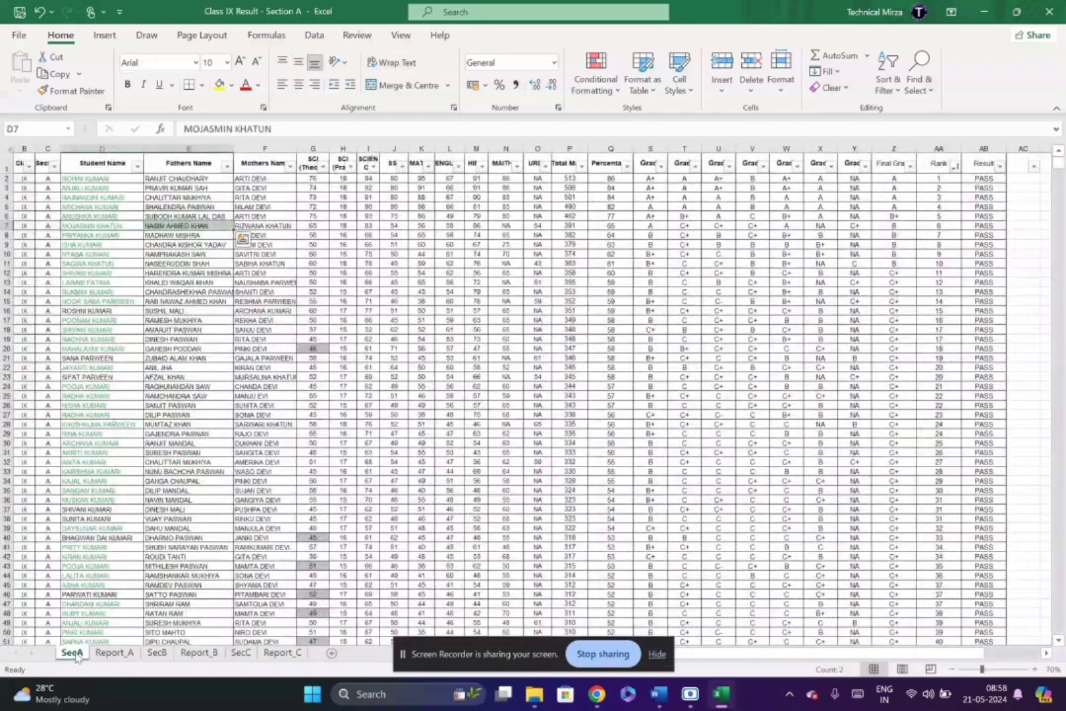
{"action": "left_click", "coordinate": [274, 486]}
{"action": "key", "text": "Up"}
{"action": "key", "text": "Up"}
{"action": "key", "text": "Up"}
{"action": "key", "text": "Up"}
{"action": "key", "text": "Up"}
{"action": "key", "text": "Up"}
{"action": "key", "text": "Up"}
{"action": "key", "text": "Up"}
{"action": "key", "text": "Up"}
{"action": "key", "text": "Up"}
{"action": "key", "text": "Up"}
{"action": "key", "text": "Up"}
{"action": "key", "text": "Up"}
{"action": "key", "text": "Up"}
{"action": "key", "text": "Up"}
{"action": "key", "text": "Up"}
{"action": "key", "text": "Up"}
{"action": "key", "text": "Up"}
{"action": "key", "text": "Up"}
{"action": "key", "text": "Up"}
{"action": "key", "text": "Up"}
{"action": "key", "text": "Up"}
{"action": "key", "text": "Up"}
{"action": "key", "text": "Up"}
{"action": "key", "text": "Up"}
{"action": "key", "text": "Up"}
{"action": "key", "text": "Up"}
{"action": "key", "text": "Up"}
{"action": "key", "text": "Up"}
{"action": "key", "text": "Up"}
{"action": "key", "text": "Up"}
{"action": "key", "text": "Up"}
{"action": "key", "text": "Up"}
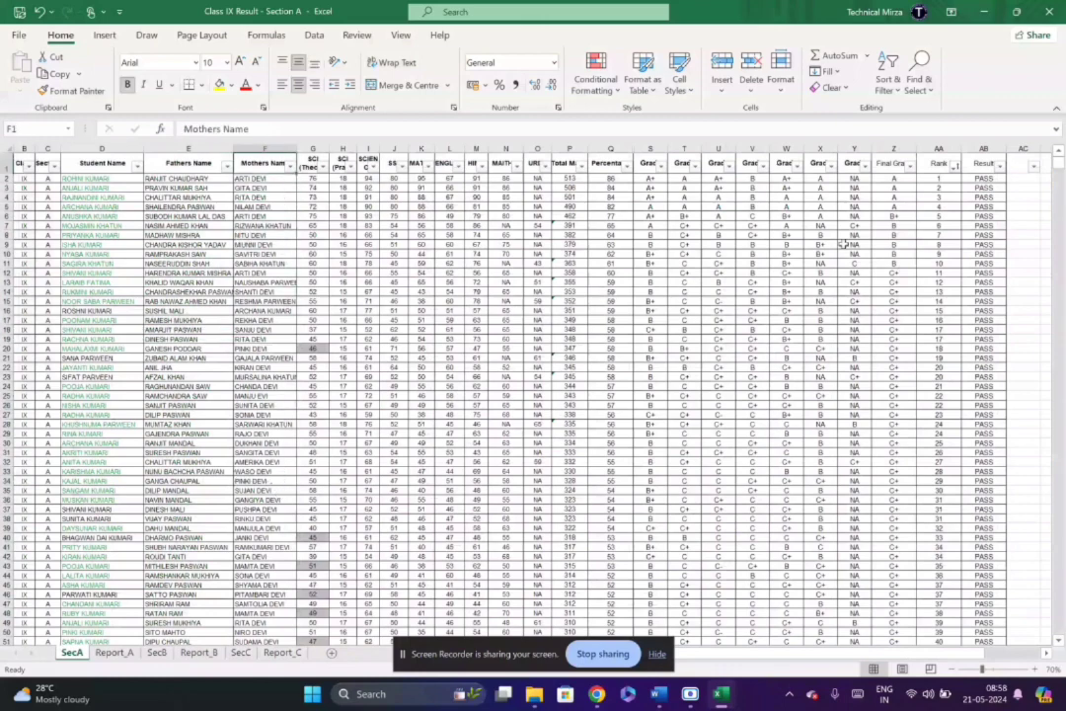
{"action": "key", "text": "Left"}
{"action": "key", "text": "Left"}
{"action": "key", "text": "Left"}
{"action": "key", "text": "Left"}
{"action": "key", "text": "Left"}
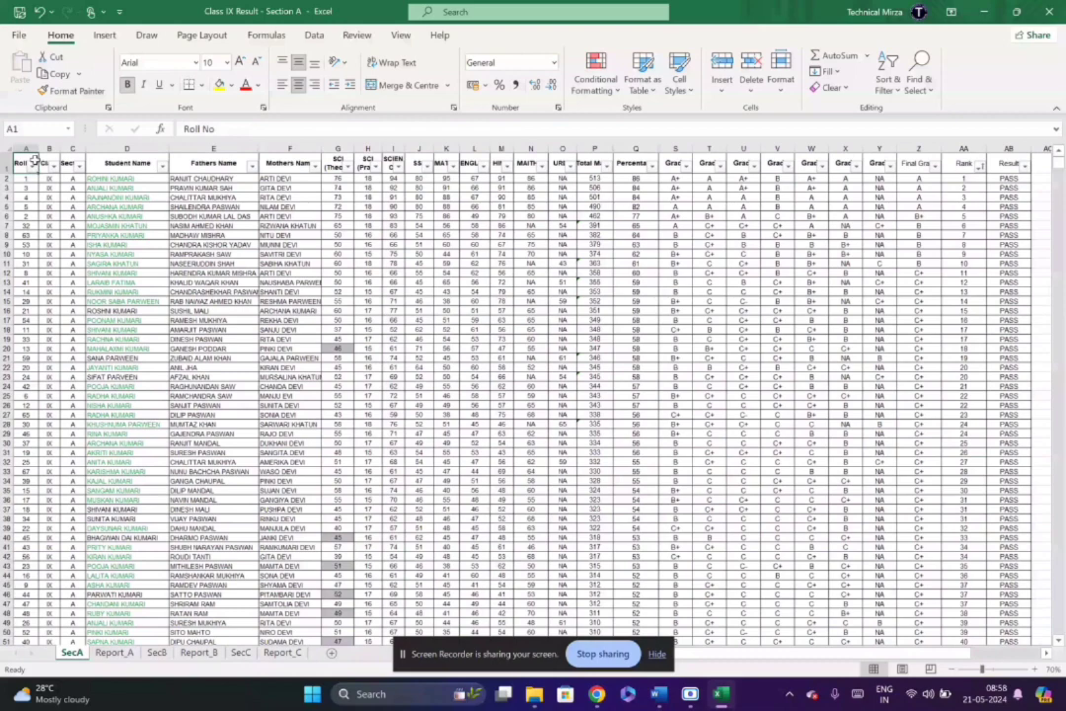
{"action": "left_click", "coordinate": [33, 165]}
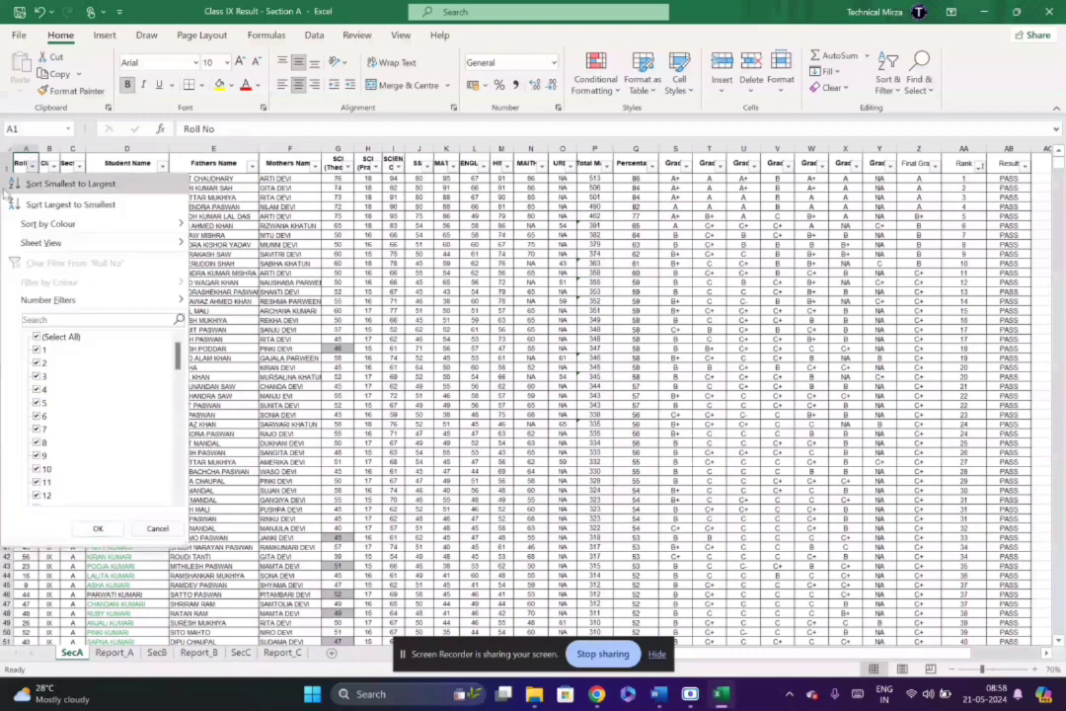
{"action": "left_click", "coordinate": [61, 184]}
{"action": "left_click", "coordinate": [129, 311]}
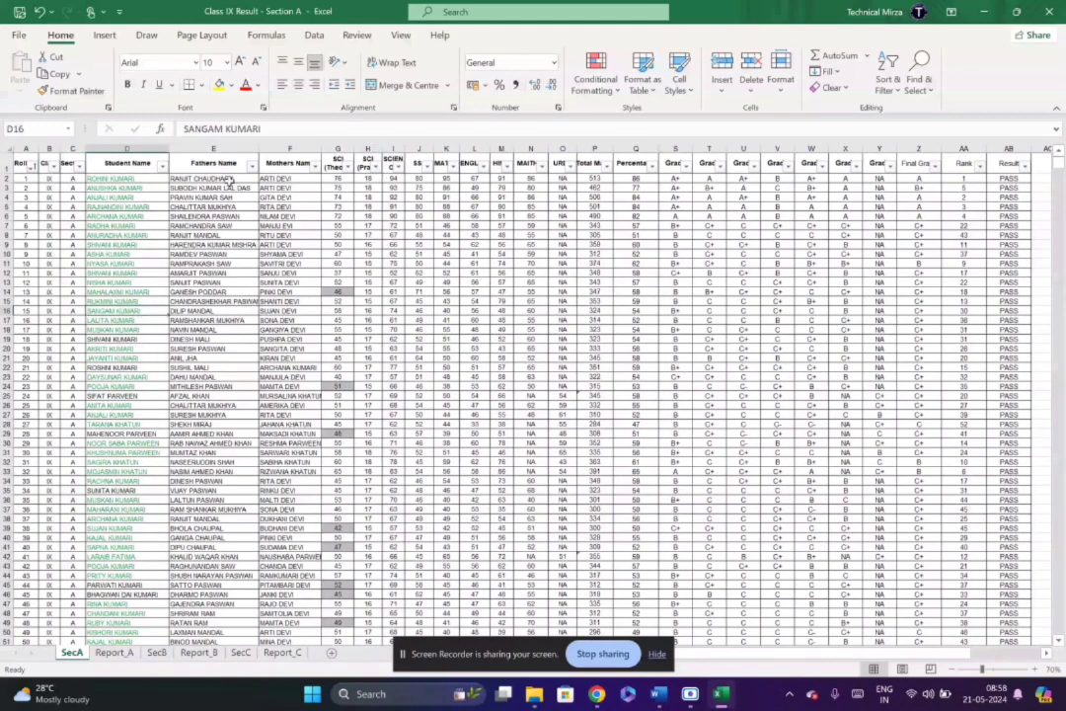
- Remove the filter from the heading row of the SecA sheet
{"action": "left_click", "coordinate": [6, 163]}
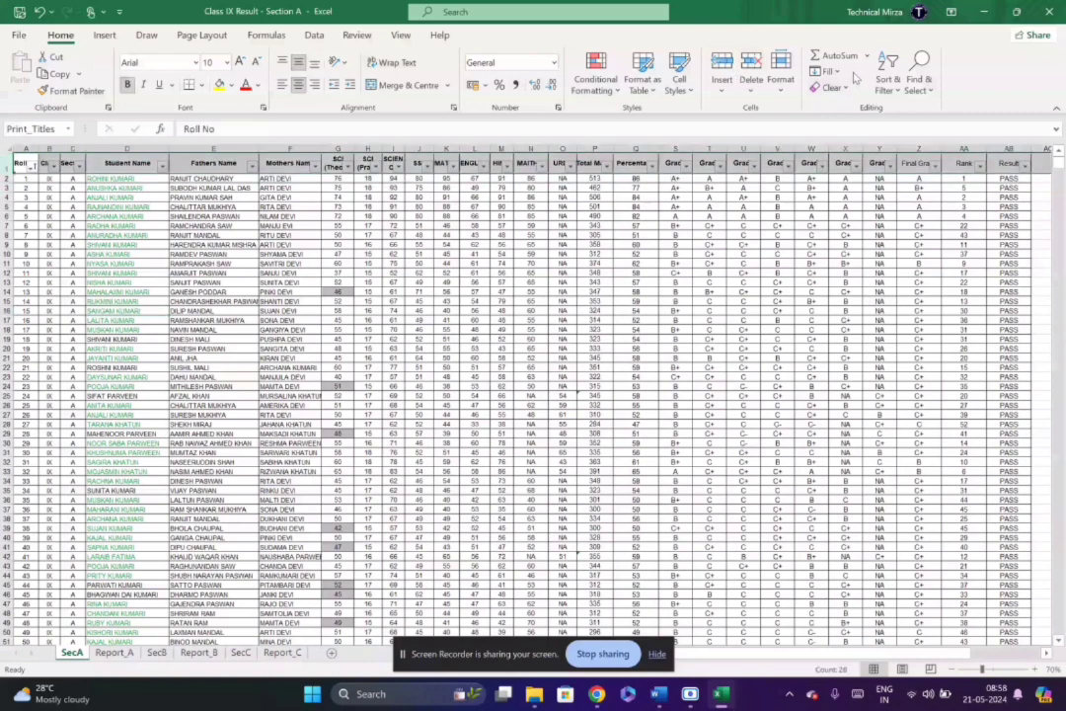
{"action": "left_click", "coordinate": [887, 71]}
{"action": "left_click", "coordinate": [908, 176]}
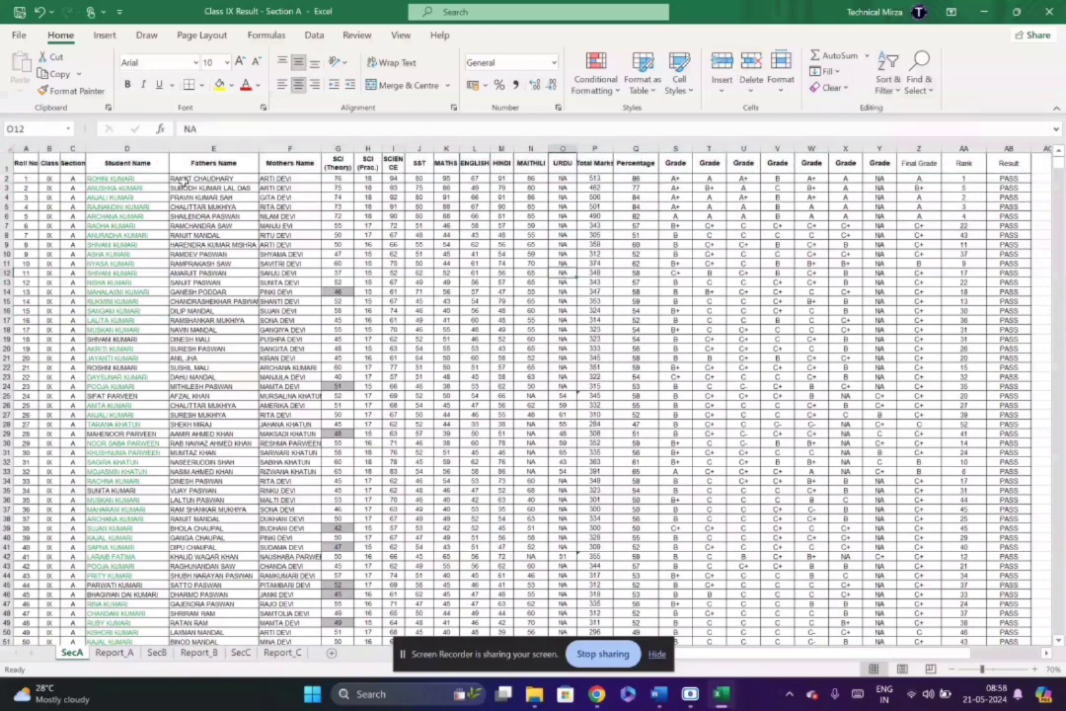
- Copy the seven subject grade headings, Grade - Sci through Grade - Urd, from the heading row of the SecB sheet
{"action": "left_click", "coordinate": [5, 162]}
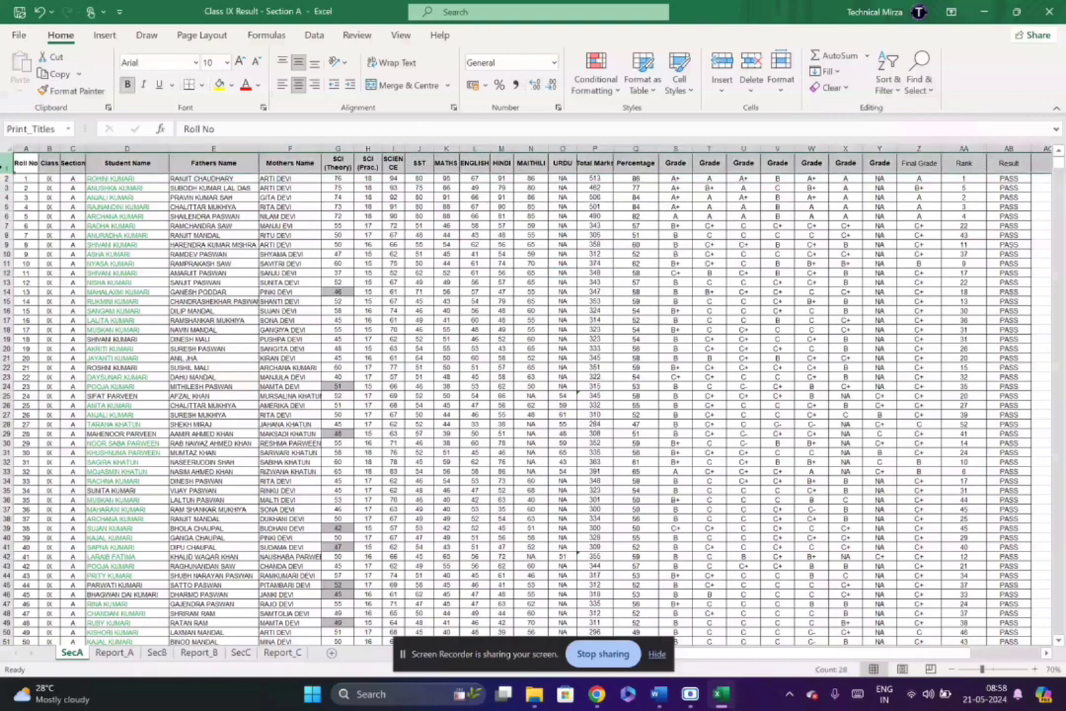
{"action": "left_click", "coordinate": [881, 348]}
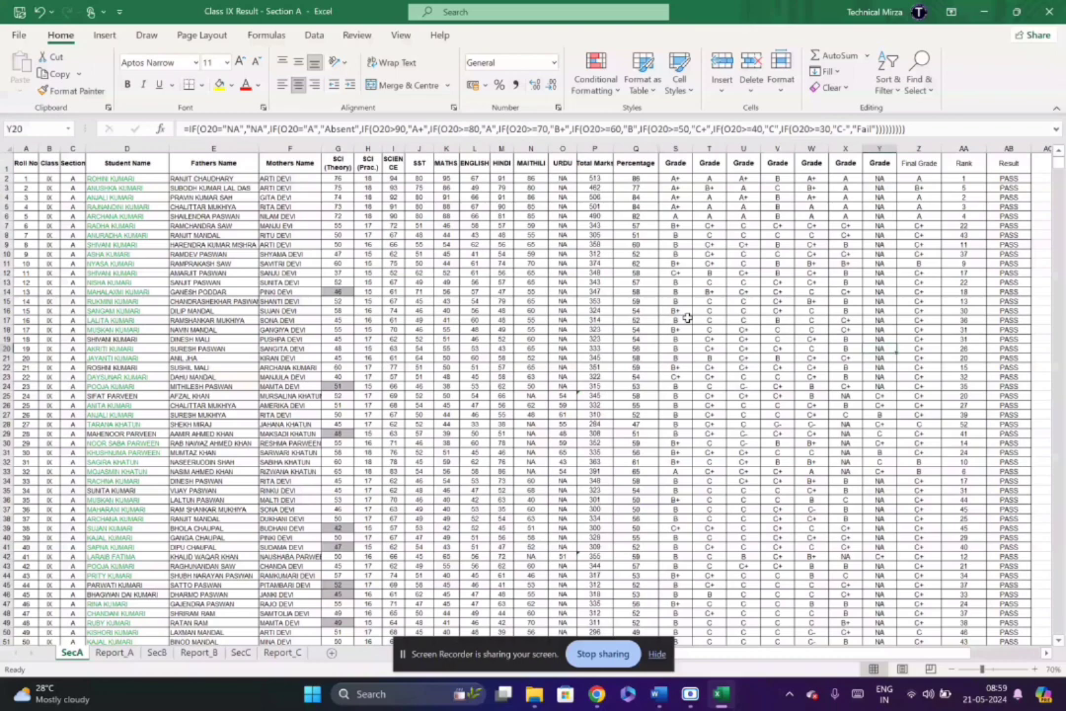
{"action": "left_click", "coordinate": [677, 165]}
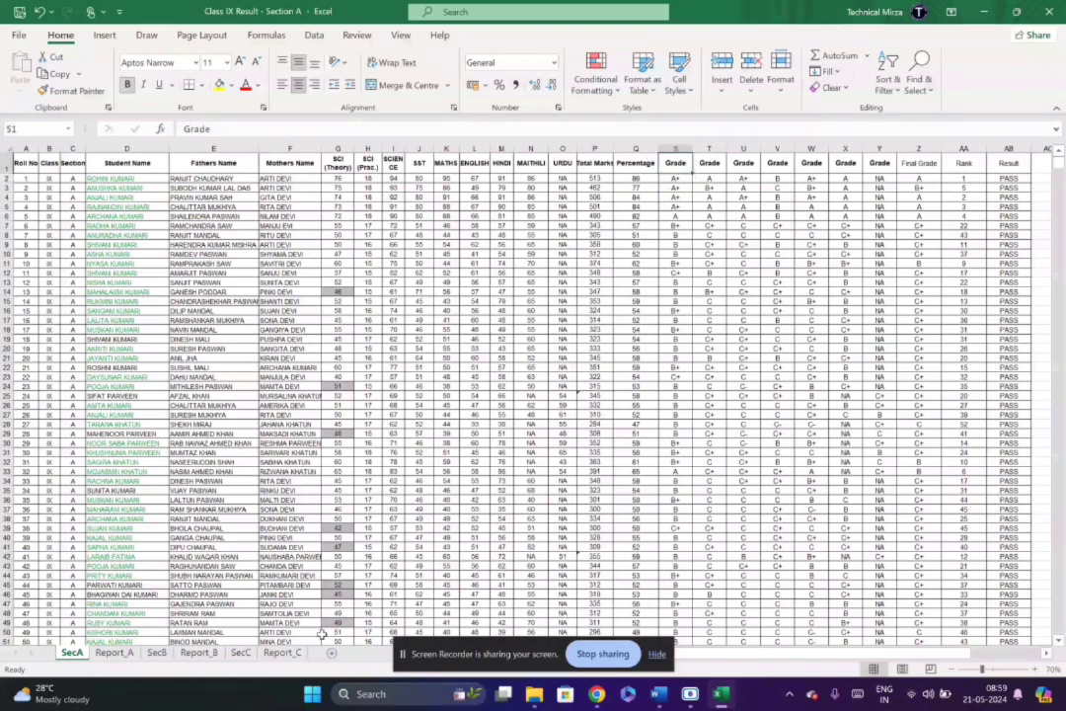
{"action": "left_click", "coordinate": [156, 651]}
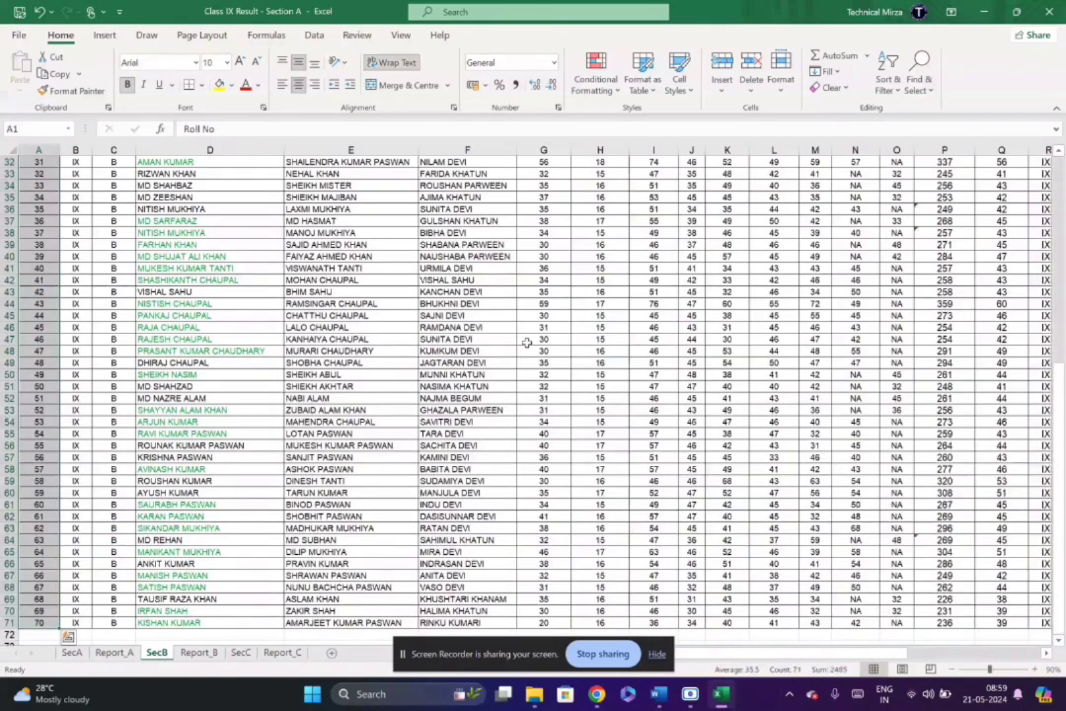
{"action": "scroll", "coordinate": [653, 211], "scroll_direction": "up", "scroll_amount": 10}
{"action": "key", "text": "Right"}
{"action": "key", "text": "Right"}
{"action": "key", "text": "Right"}
{"action": "key", "text": "Right"}
{"action": "key", "text": "Right"}
{"action": "key", "text": "Right"}
{"action": "key", "text": "Right"}
{"action": "key", "text": "Right"}
{"action": "key", "text": "Right"}
{"action": "key", "text": "Right"}
{"action": "key", "text": "Right"}
{"action": "key", "text": "Right"}
{"action": "key", "text": "Right"}
{"action": "key", "text": "Right"}
{"action": "key", "text": "Right"}
{"action": "key", "text": "Right"}
{"action": "key", "text": "Right"}
{"action": "key", "text": "Right"}
{"action": "key", "text": "Right"}
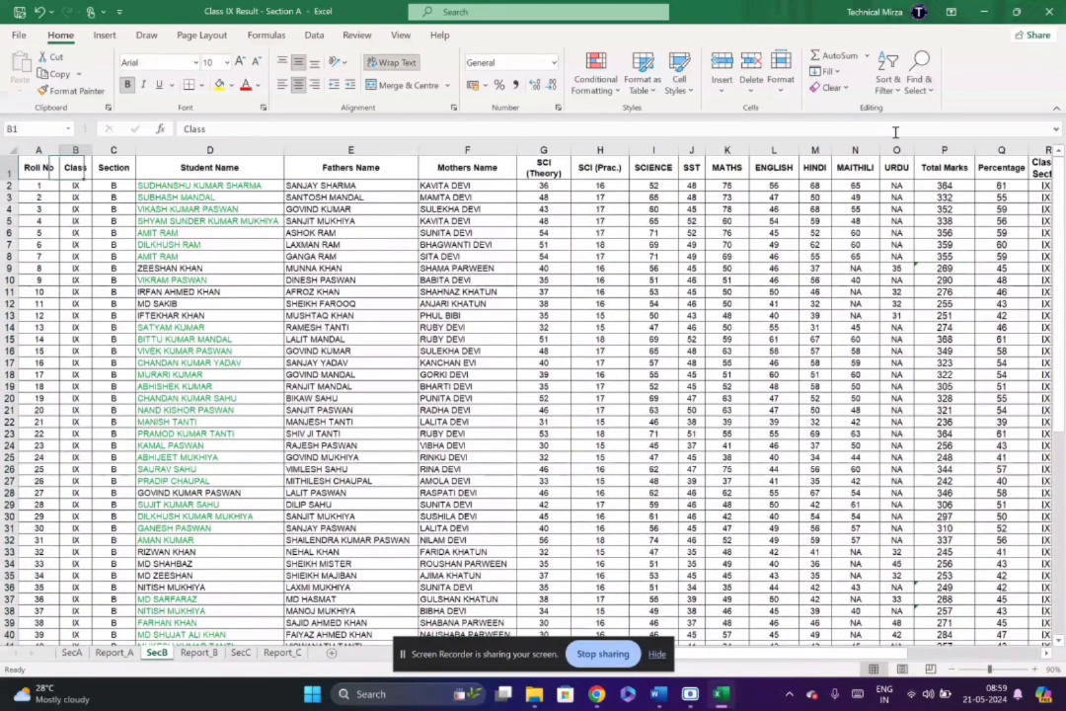
{"action": "scroll", "coordinate": [483, 178], "scroll_direction": "right", "scroll_amount": 3}
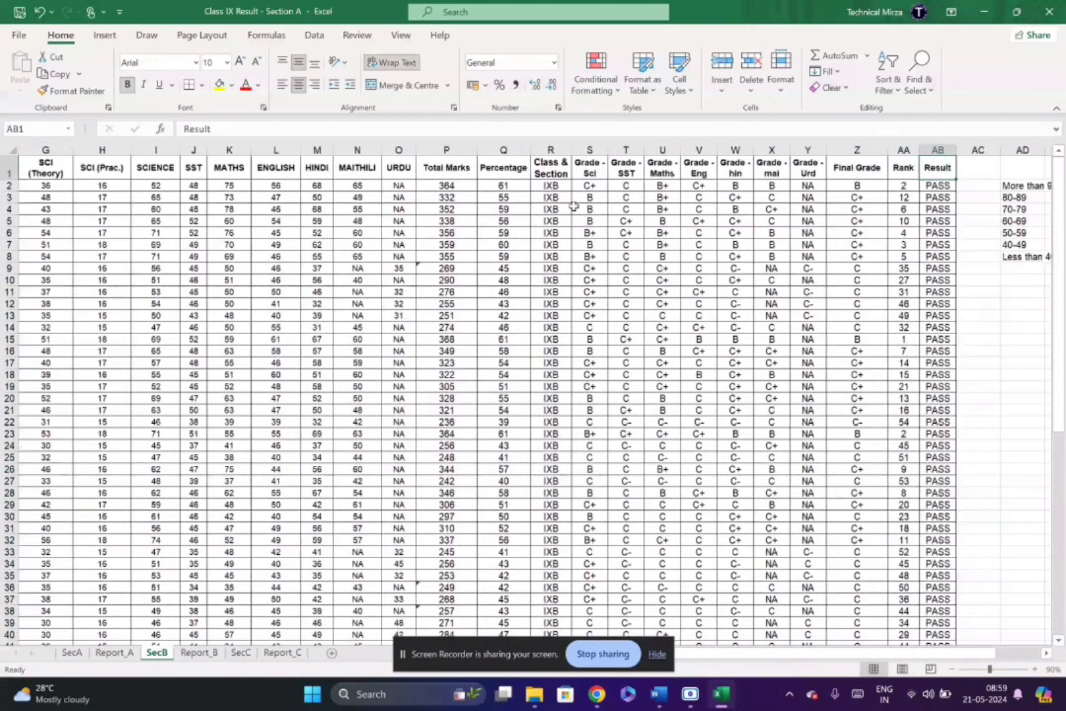
{"action": "left_click", "coordinate": [588, 170]}
{"action": "left_click_drag", "start_coordinate": [588, 170], "coordinate": [799, 170]}
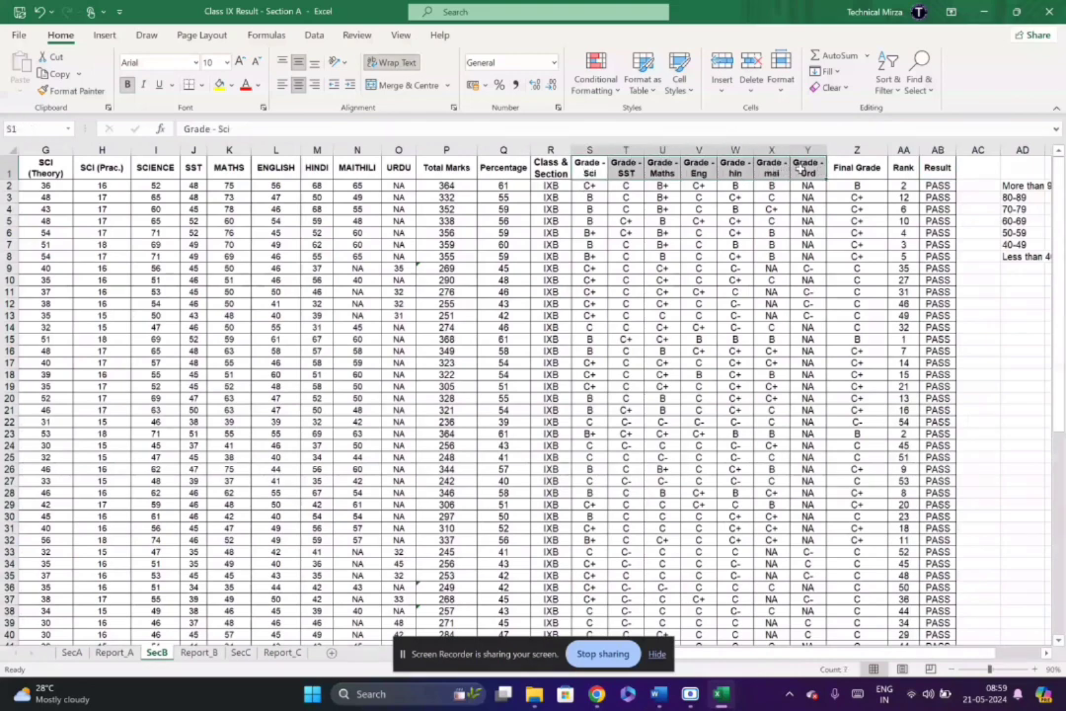
{"action": "key", "text": "ctrl+c"}
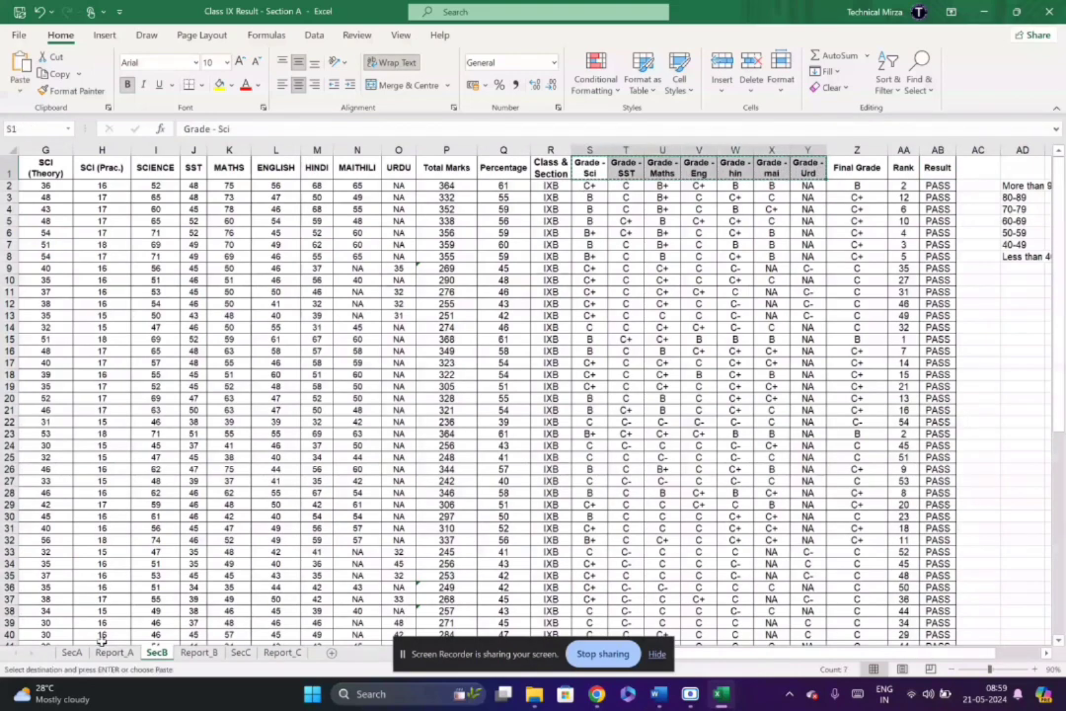
- Paste the copied subject grade headings over the seven generic Grade headings on the SecA sheet, starting at S1
{"action": "left_click", "coordinate": [77, 653]}
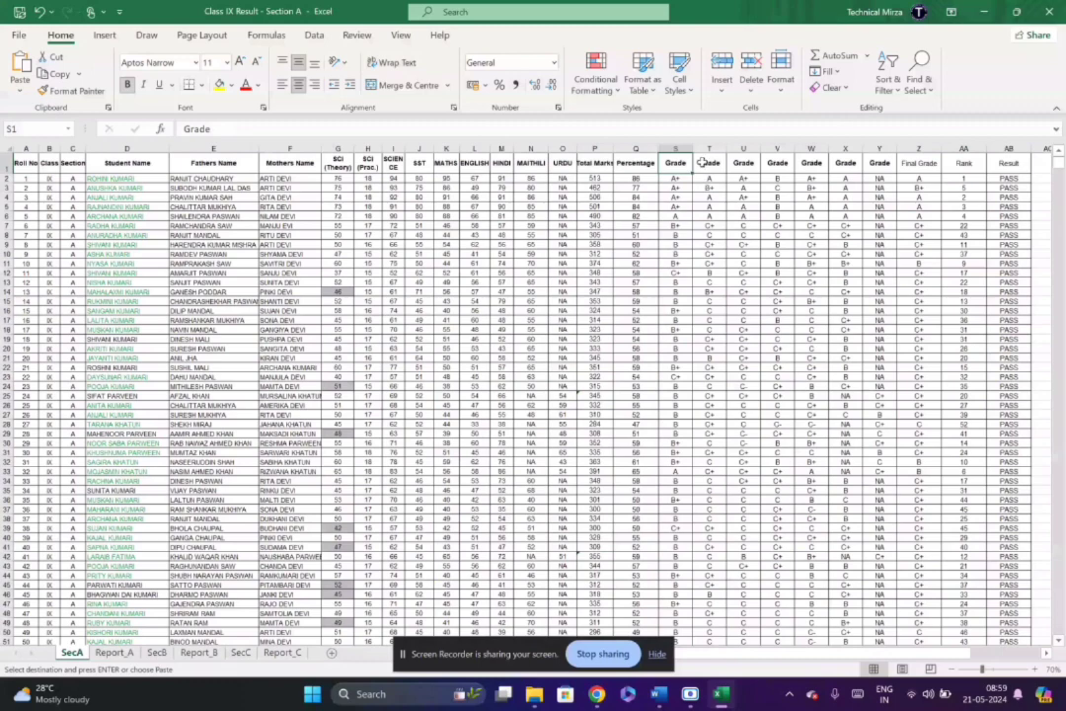
{"action": "left_click", "coordinate": [671, 167]}
{"action": "key", "text": "ctrl+v"}
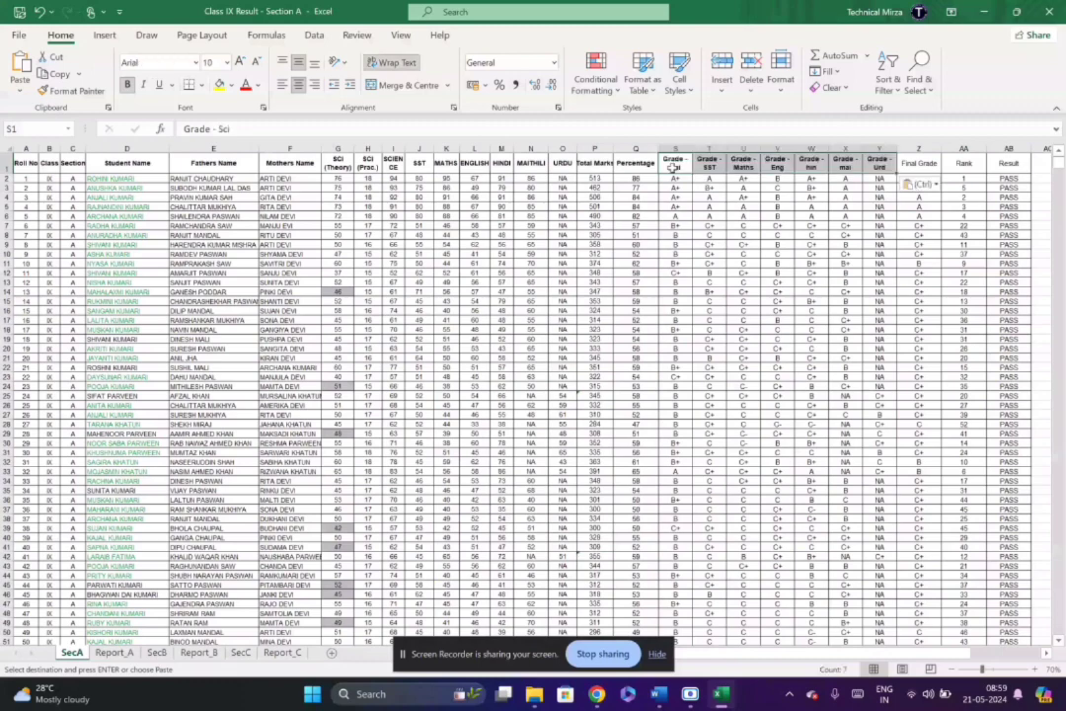
{"action": "left_click", "coordinate": [637, 243]}
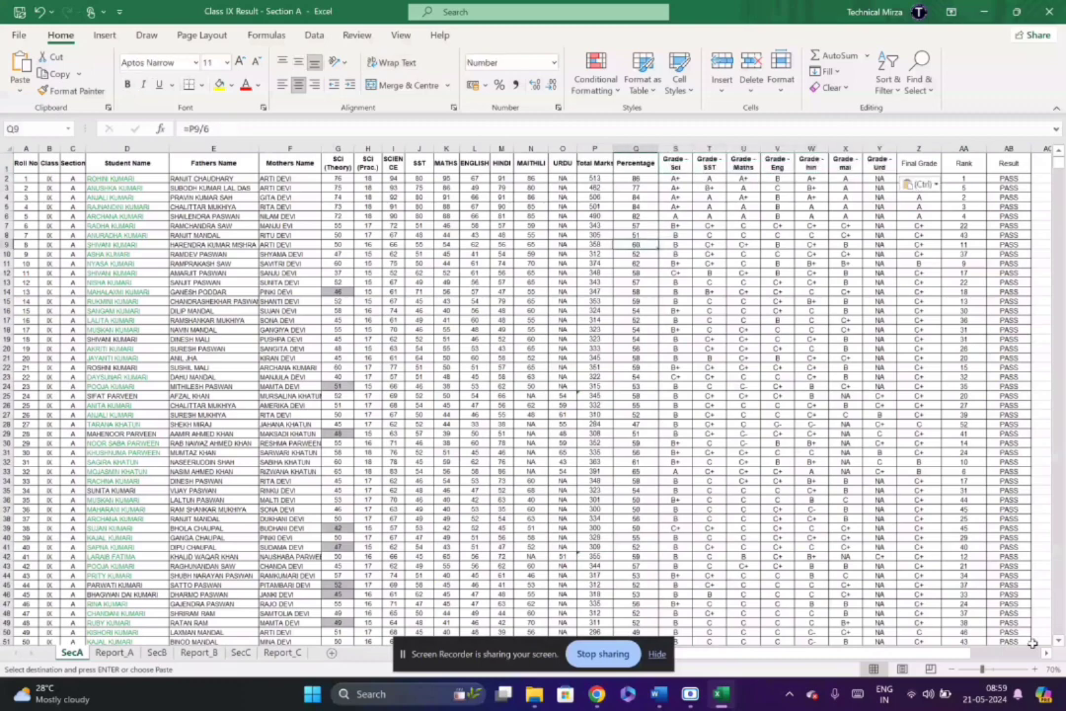
- Enlarge the SecA sheet to 90% and review every column heading from Roll No across to Result
{"action": "left_click", "coordinate": [1038, 669]}
{"action": "left_click", "coordinate": [1038, 669]}
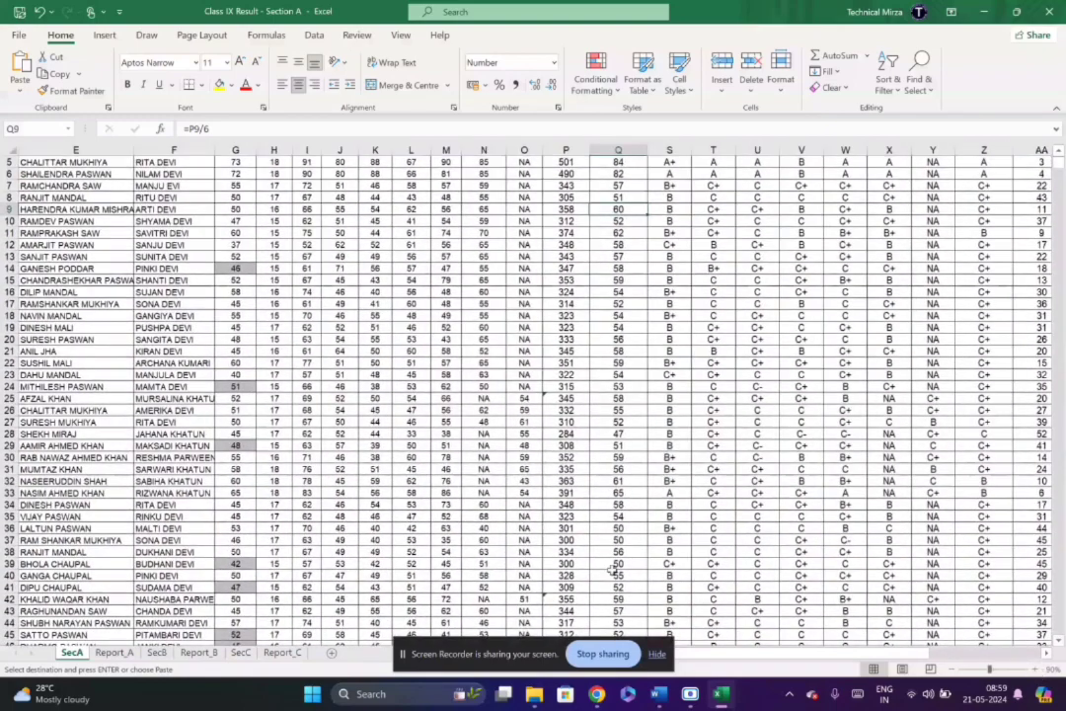
{"action": "key", "text": "Up"}
{"action": "key", "text": "Up"}
{"action": "key", "text": "Up"}
{"action": "key", "text": "Up"}
{"action": "key", "text": "Up"}
{"action": "key", "text": "Up"}
{"action": "key", "text": "Up"}
{"action": "key", "text": "Up"}
{"action": "key", "text": "Left"}
{"action": "key", "text": "Left"}
{"action": "key", "text": "Left"}
{"action": "key", "text": "Left"}
{"action": "key", "text": "Left"}
{"action": "key", "text": "Left"}
{"action": "key", "text": "Left"}
{"action": "key", "text": "Left"}
{"action": "key", "text": "Left"}
{"action": "key", "text": "Left"}
{"action": "key", "text": "Left"}
{"action": "key", "text": "Left"}
{"action": "key", "text": "Left"}
{"action": "key", "text": "Left"}
{"action": "key", "text": "Left"}
{"action": "key", "text": "Left"}
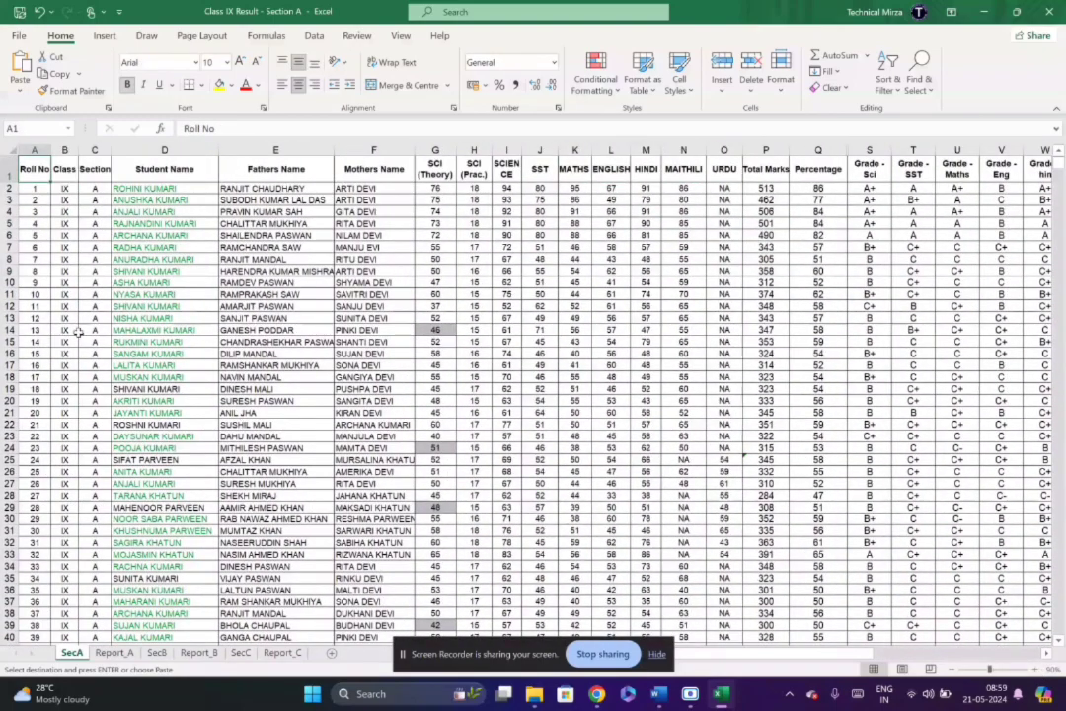
{"action": "left_click", "coordinate": [62, 169]}
{"action": "left_click", "coordinate": [91, 169]}
{"action": "left_click", "coordinate": [181, 170]}
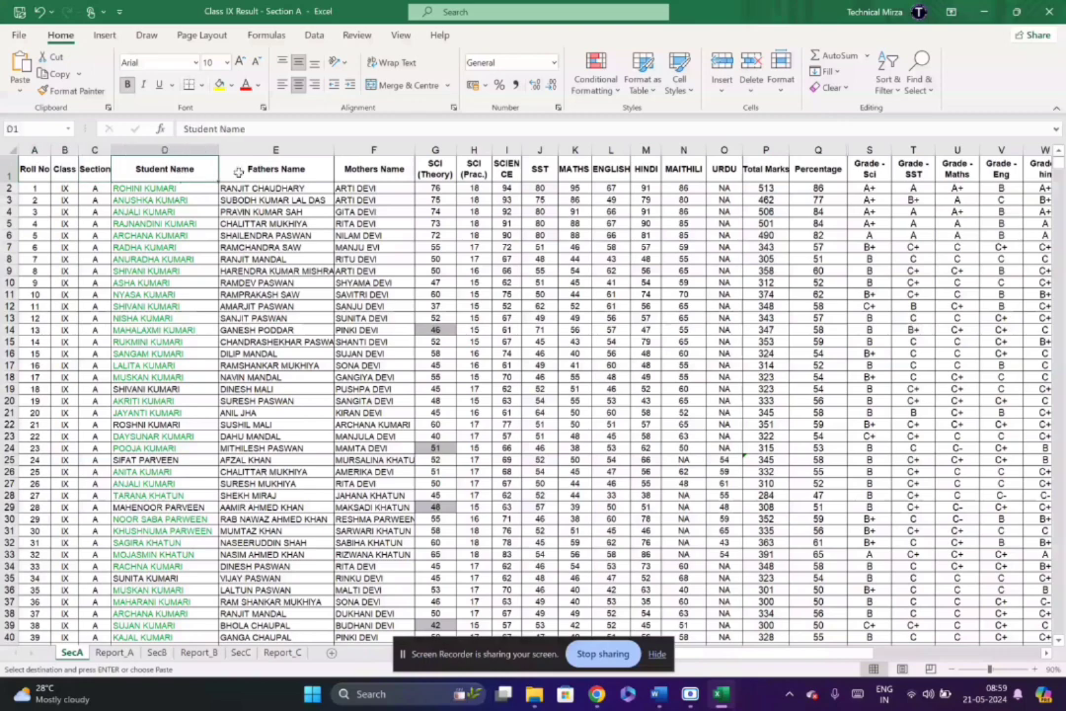
{"action": "left_click", "coordinate": [223, 165]}
{"action": "key", "text": "Right"}
{"action": "key", "text": "Right"}
{"action": "key", "text": "Right"}
{"action": "key", "text": "Right"}
{"action": "key", "text": "Right"}
{"action": "key", "text": "Right"}
{"action": "key", "text": "Right"}
{"action": "key", "text": "Right"}
{"action": "key", "text": "Right"}
{"action": "key", "text": "Right"}
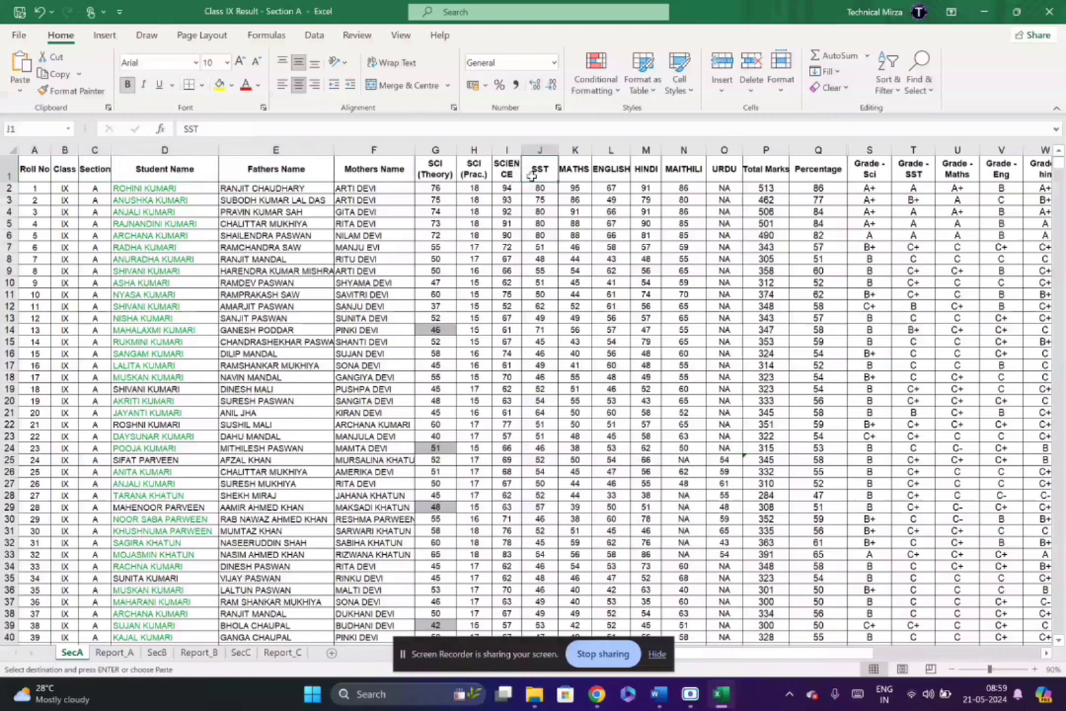
{"action": "key", "text": "Right"}
{"action": "key", "text": "Right"}
{"action": "key", "text": "Right"}
{"action": "key", "text": "Right"}
{"action": "key", "text": "Right"}
{"action": "key", "text": "Right"}
{"action": "key", "text": "Right"}
{"action": "key", "text": "Right"}
{"action": "key", "text": "Right"}
{"action": "key", "text": "Right"}
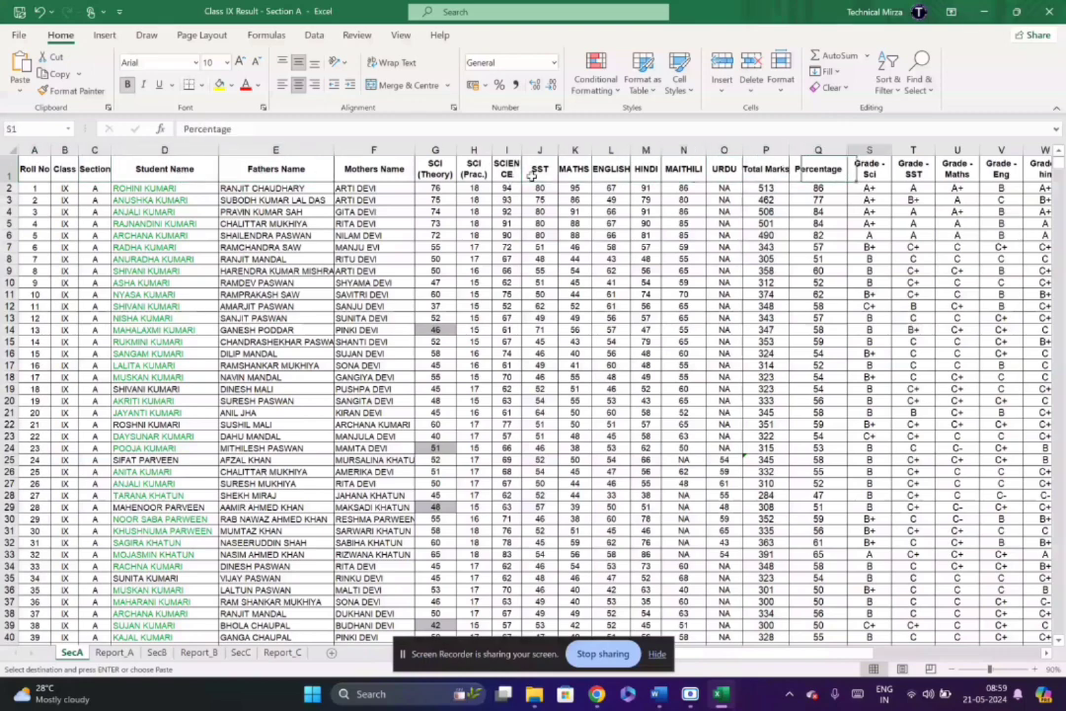
{"action": "key", "text": "Right"}
{"action": "key", "text": "Right"}
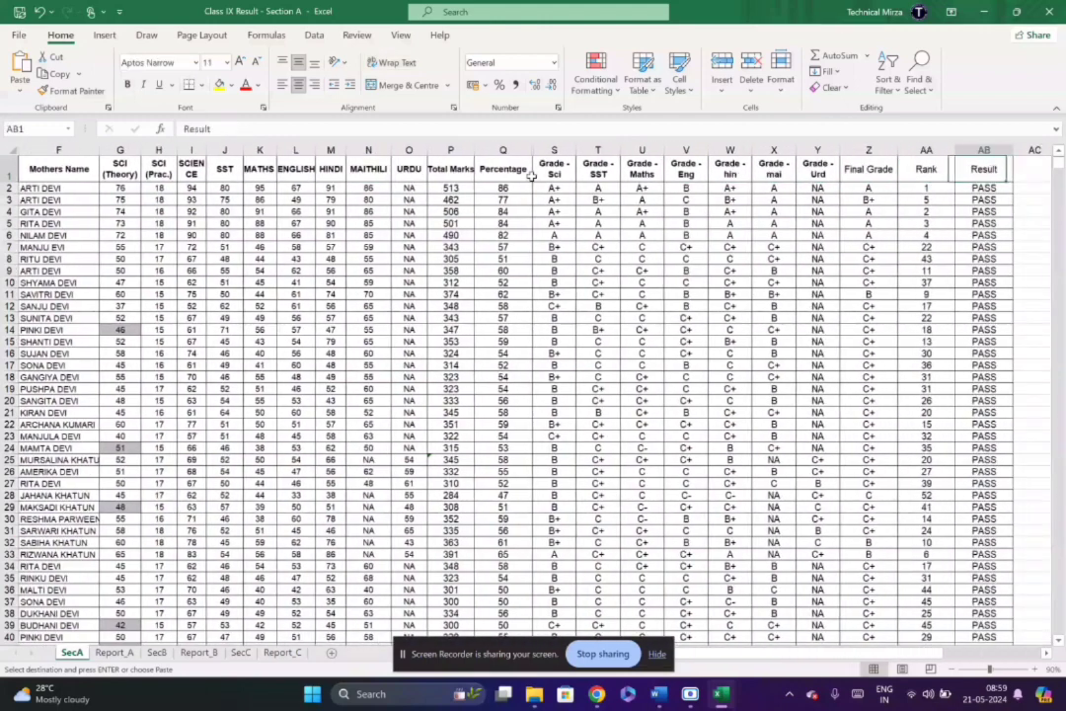
{"action": "key", "text": "Right"}
{"action": "key", "text": "Right"}
{"action": "key", "text": "Right"}
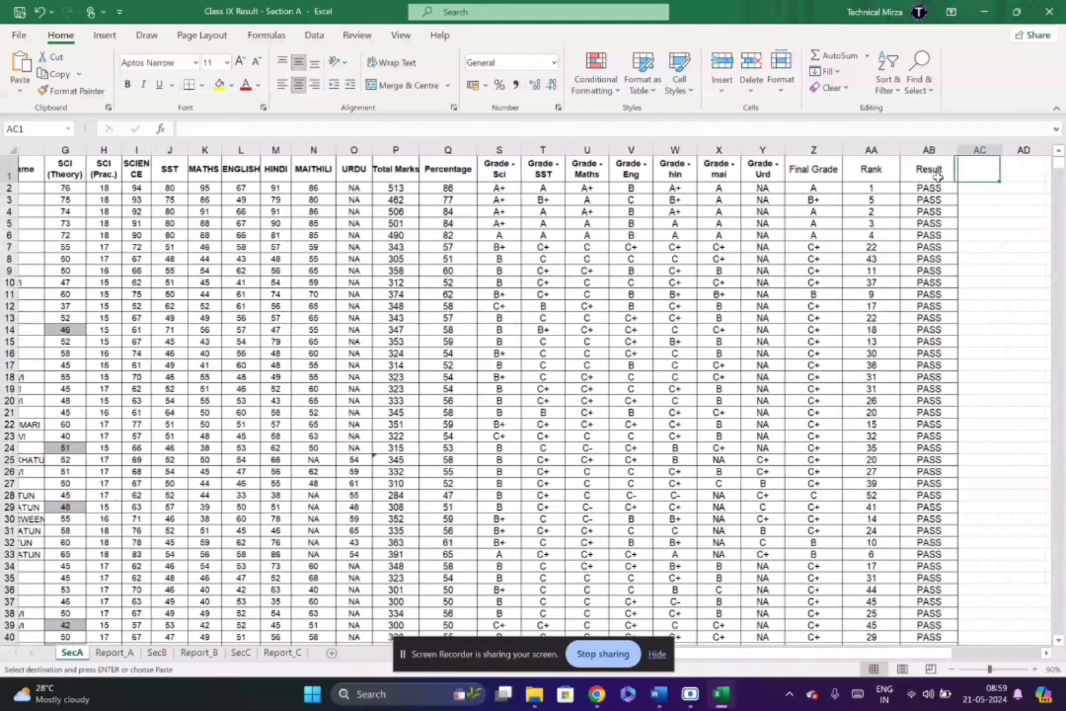
{"action": "key", "text": "Left"}
{"action": "key", "text": "Left"}
{"action": "key", "text": "Left"}
{"action": "key", "text": "Left"}
{"action": "key", "text": "Left"}
{"action": "key", "text": "Left"}
{"action": "key", "text": "Left"}
{"action": "key", "text": "Left"}
{"action": "key", "text": "Left"}
{"action": "key", "text": "Left"}
{"action": "key", "text": "Left"}
{"action": "key", "text": "Left"}
{"action": "key", "text": "Left"}
{"action": "key", "text": "Left"}
{"action": "key", "text": "Left"}
{"action": "key", "text": "Left"}
{"action": "key", "text": "Left"}
{"action": "key", "text": "Left"}
{"action": "key", "text": "Left"}
{"action": "key", "text": "Left"}
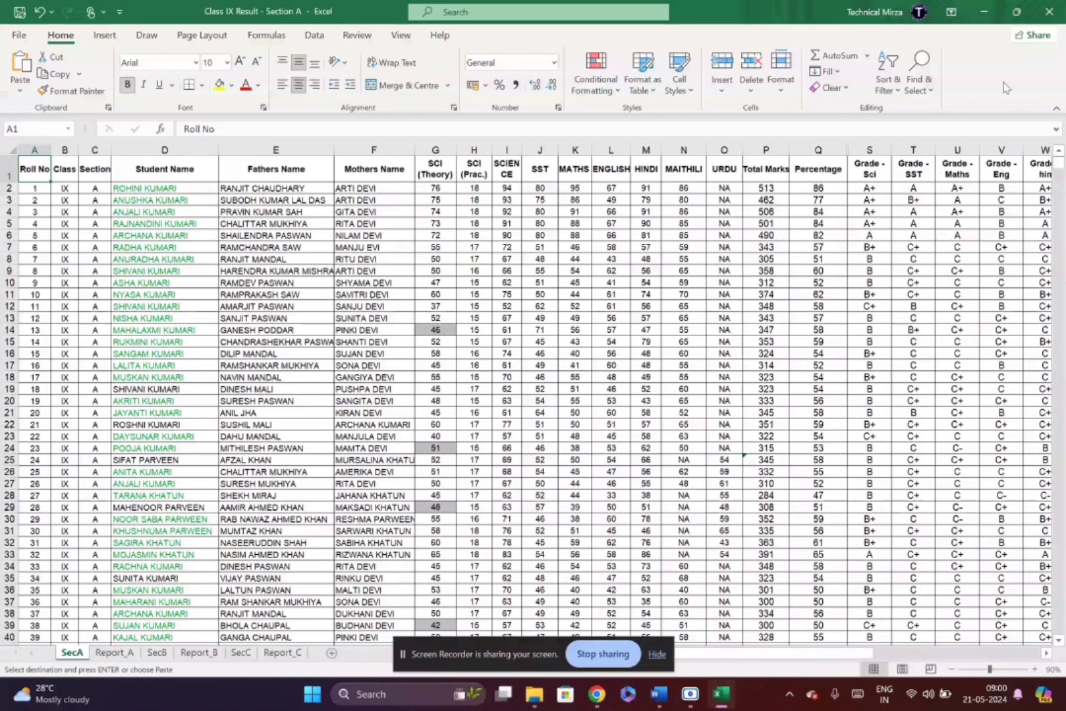
- Switch to the PROGRESS document in Word and examine the sample result card's layout and merge fields at 80% zoom
{"action": "left_click", "coordinate": [772, 304]}
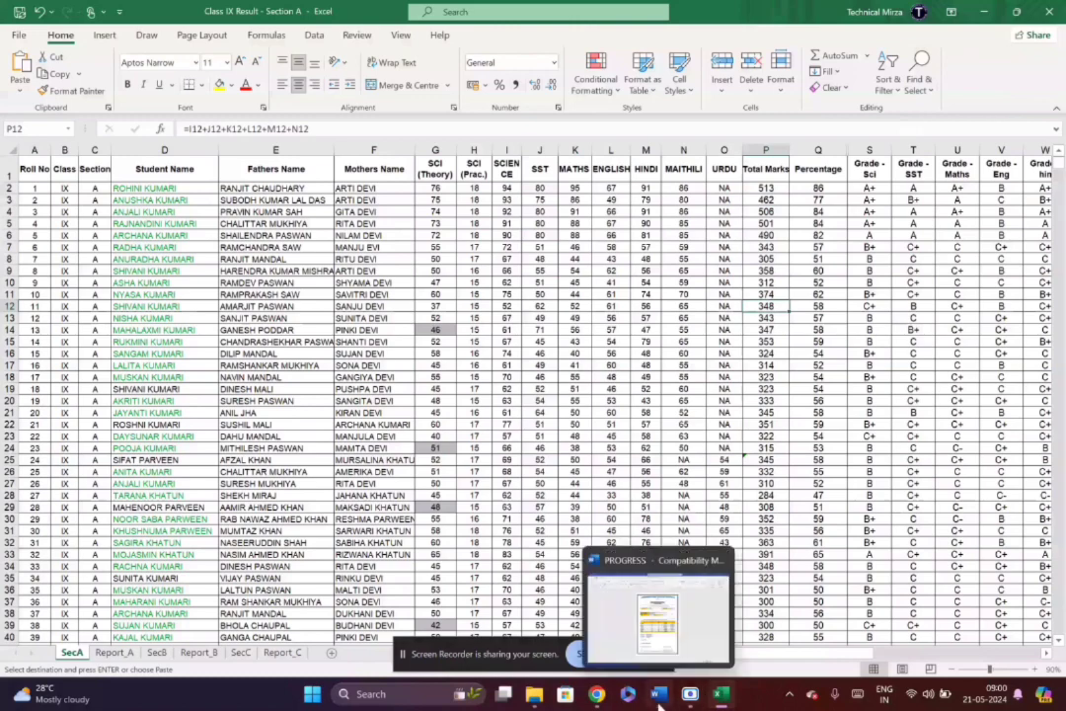
{"action": "left_click", "coordinate": [982, 12]}
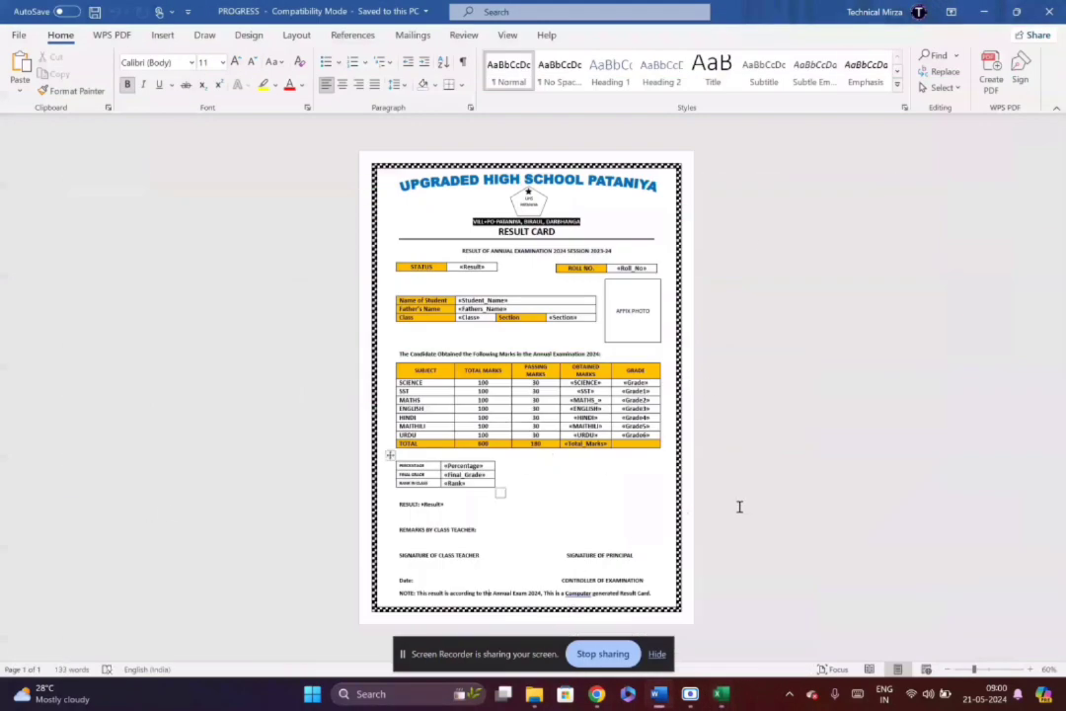
{"action": "left_click", "coordinate": [1029, 670]}
{"action": "left_click", "coordinate": [1029, 670]}
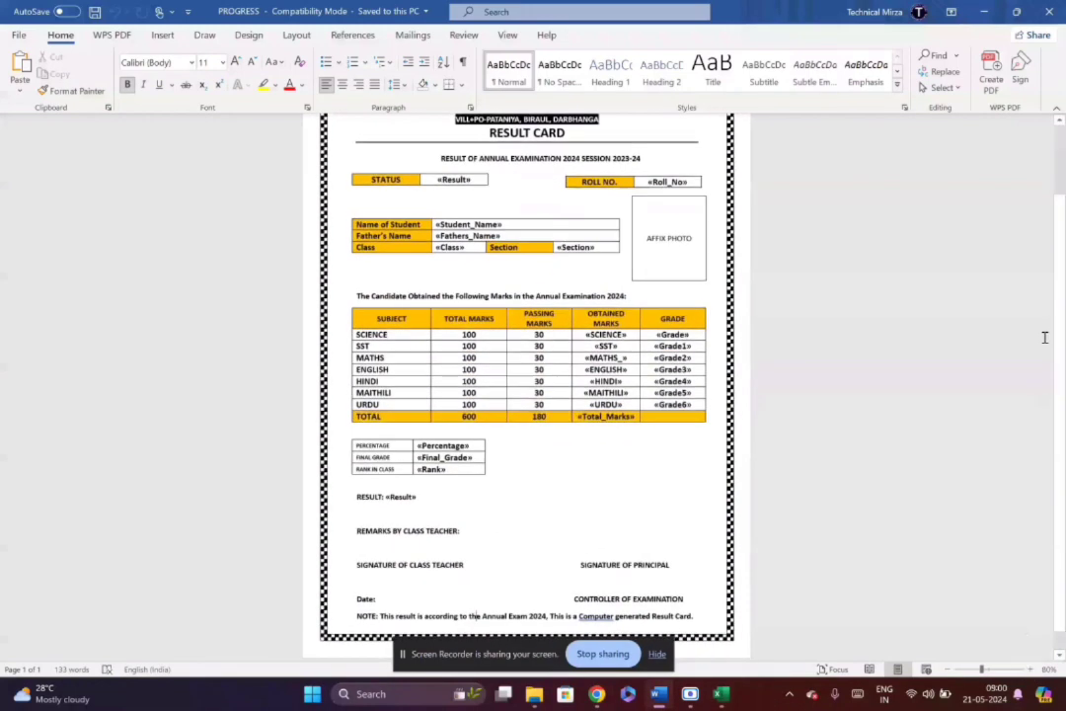
{"action": "left_click_drag", "start_coordinate": [1064, 279], "coordinate": [1064, 227]}
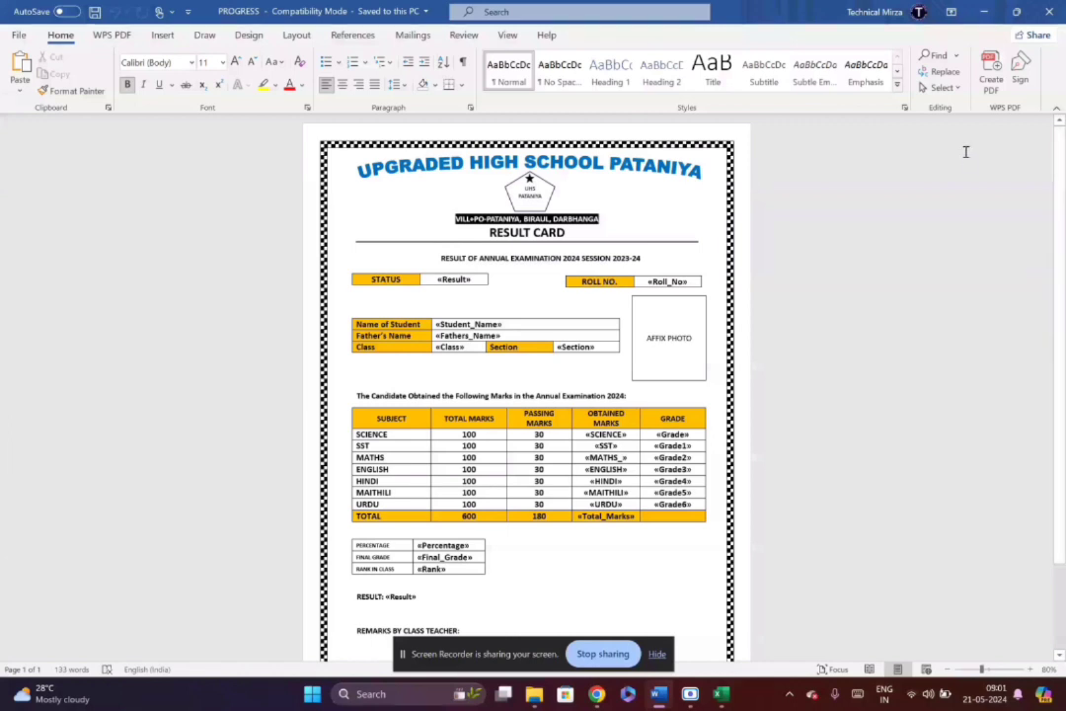
- Minimise the open windows, open the Project - School Report Card folder from the desktop and hide its file preview
{"action": "left_click", "coordinate": [984, 13]}
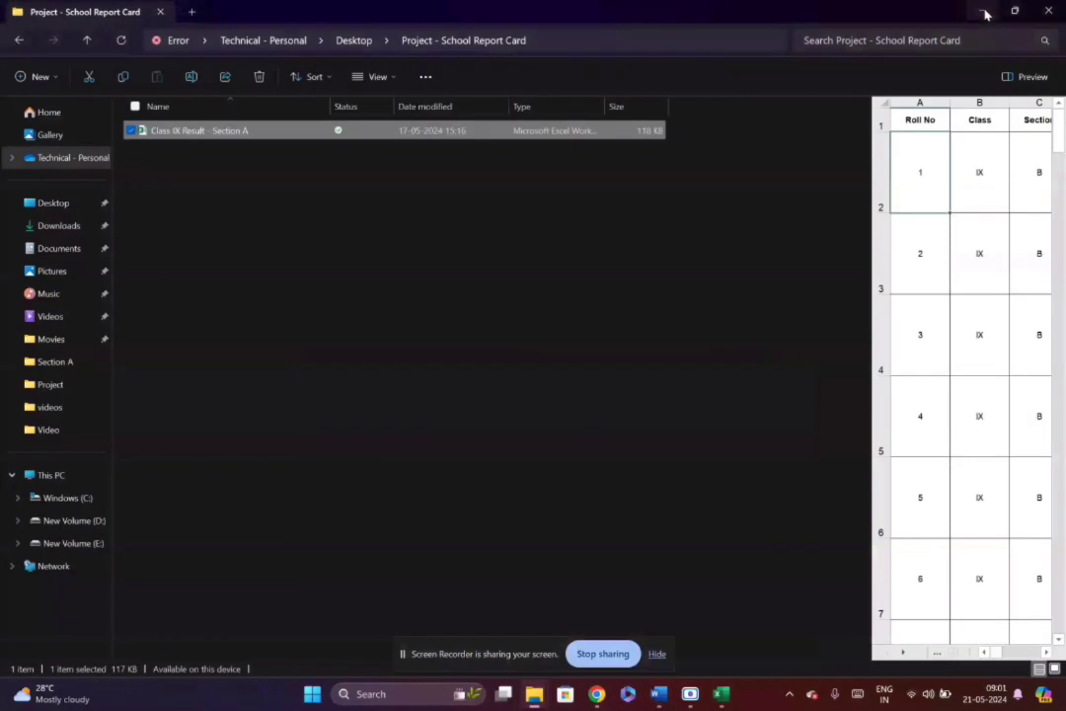
{"action": "left_click", "coordinate": [982, 15]}
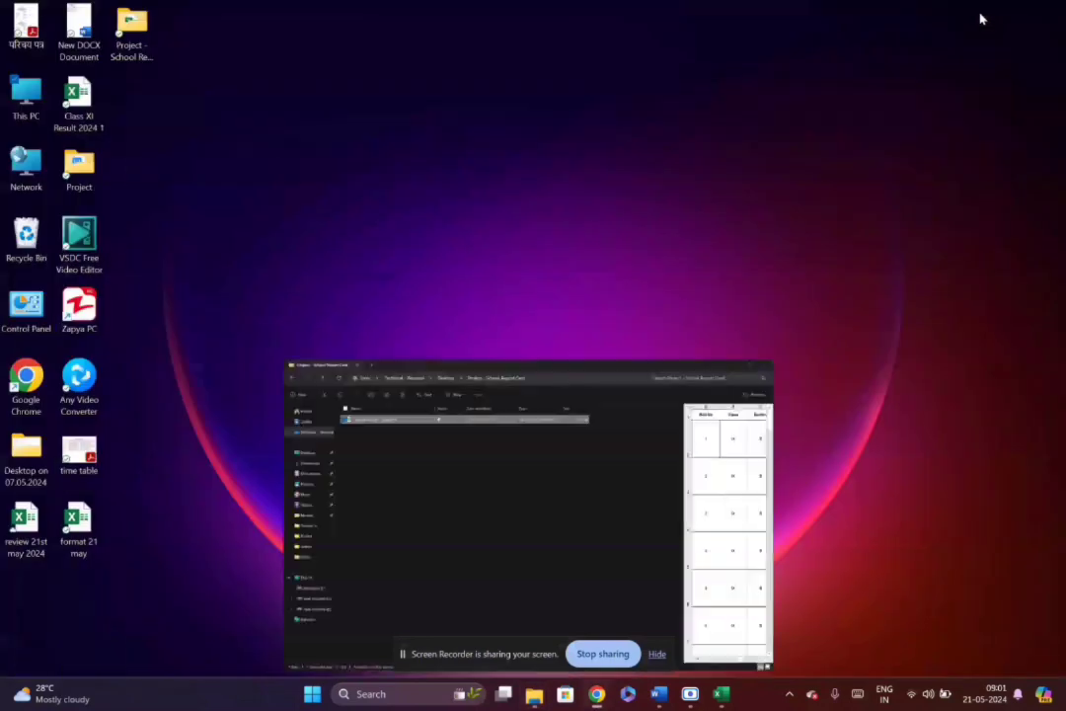
{"action": "double_click", "coordinate": [148, 61]}
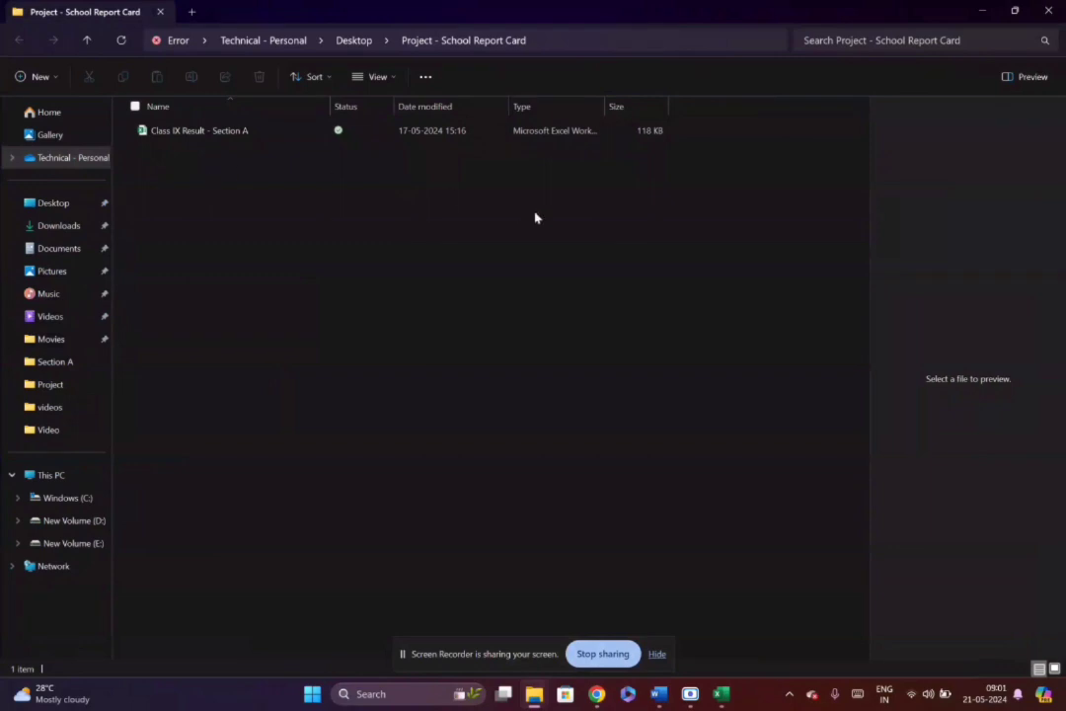
{"action": "left_click", "coordinate": [1034, 77]}
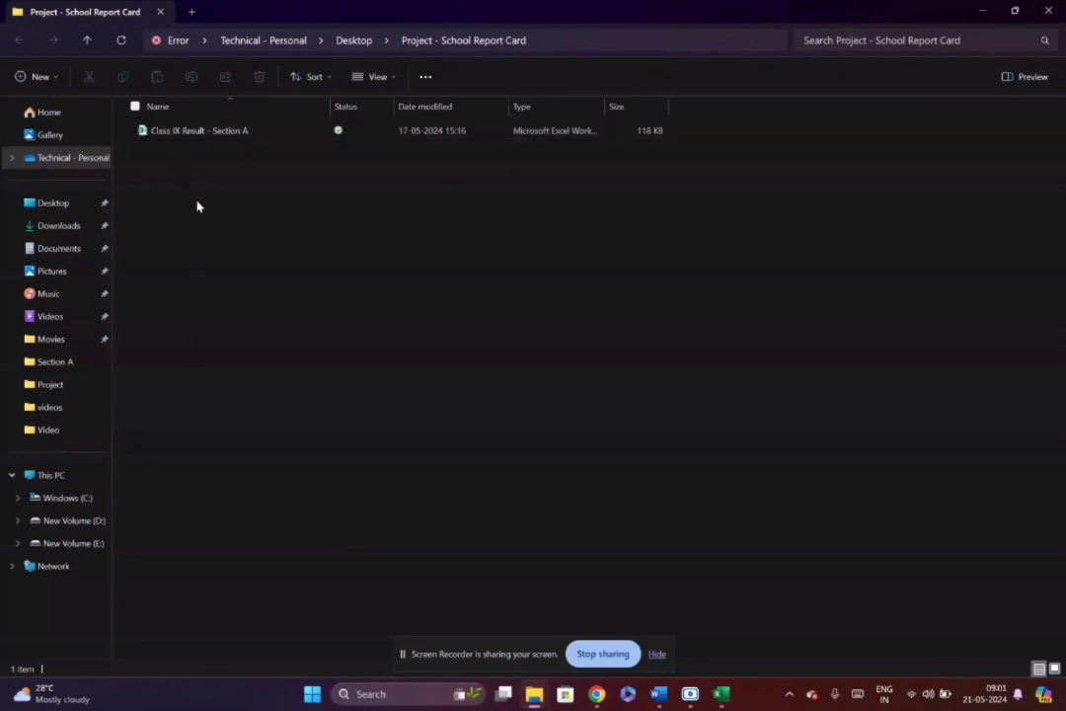
- Close the Project - School Report Card folder and reopen it from the desktop to check the workbook inside
{"action": "left_click", "coordinate": [1047, 10]}
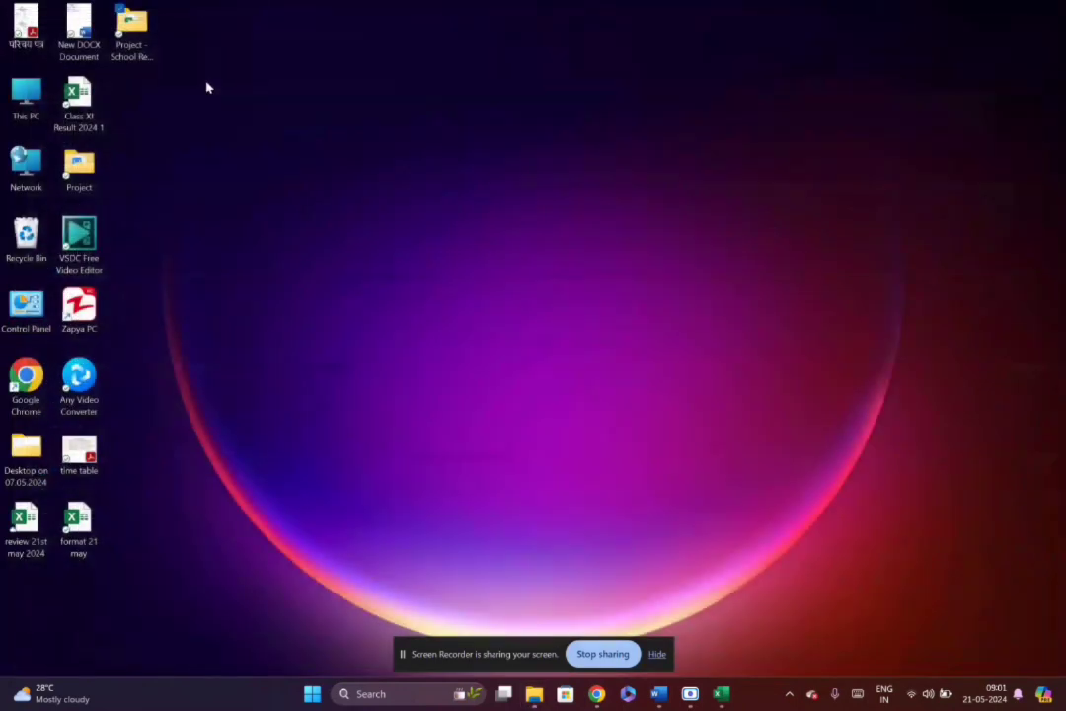
{"action": "left_click", "coordinate": [117, 57]}
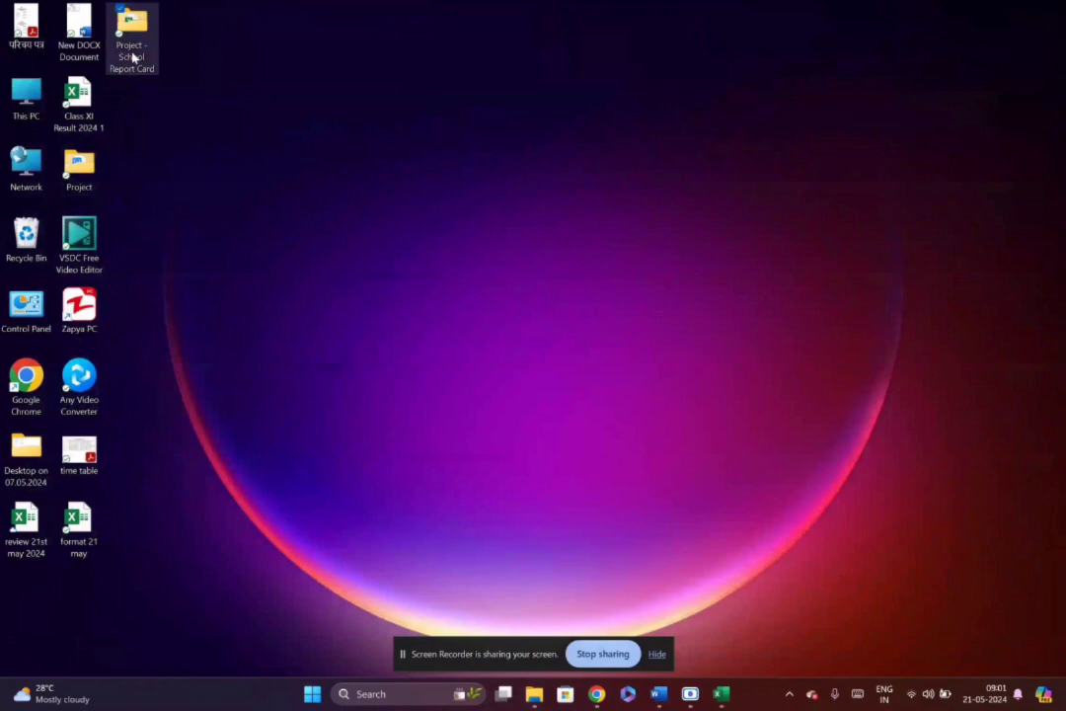
{"action": "double_click", "coordinate": [132, 57]}
{"action": "left_click", "coordinate": [201, 139]}
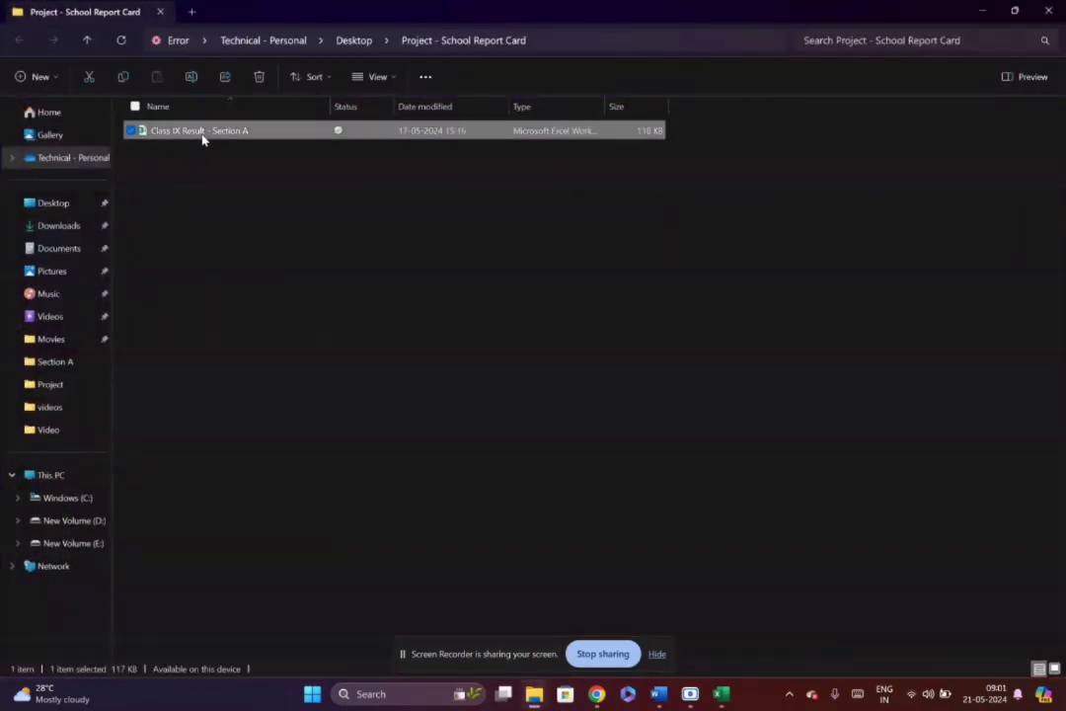
{"action": "left_click", "coordinate": [185, 181]}
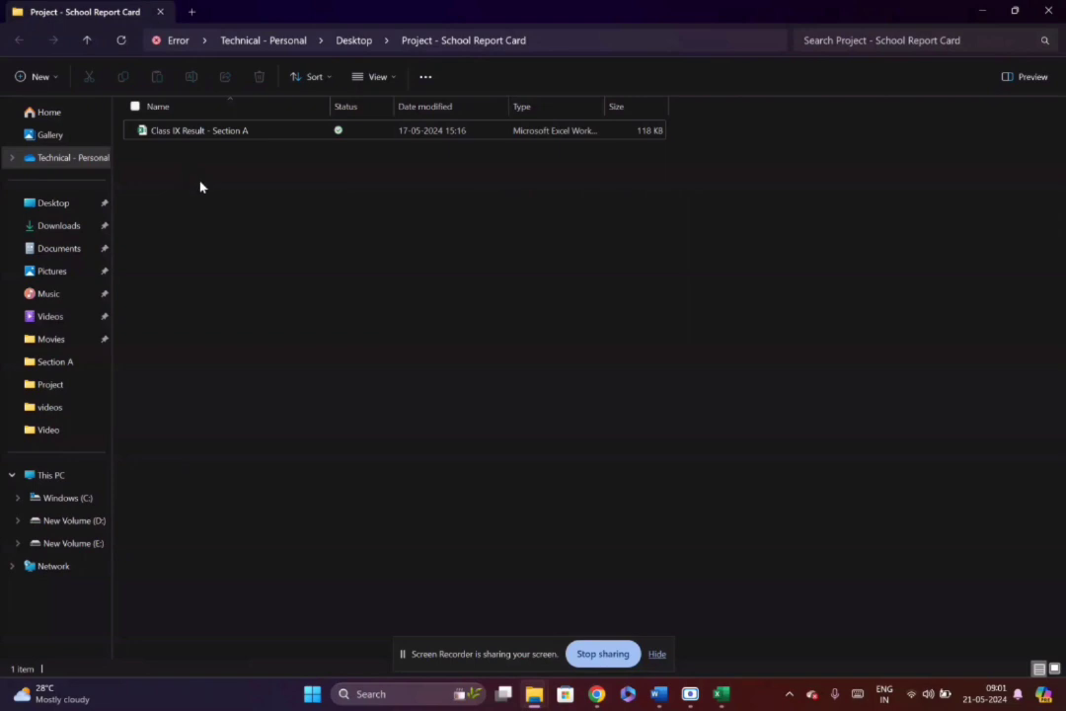
- Create a new Microsoft Word document named Result Card Design in the Project - School Report Card folder and open it
{"action": "right_click", "coordinate": [201, 187]}
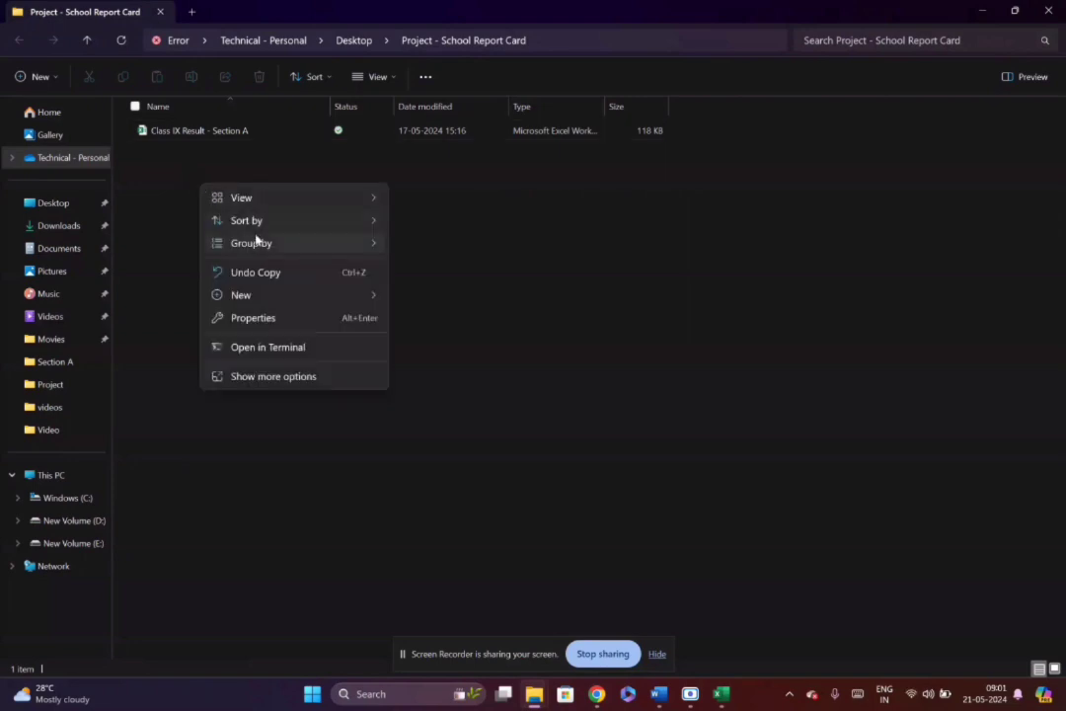
{"action": "mouse_move", "coordinate": [243, 296]}
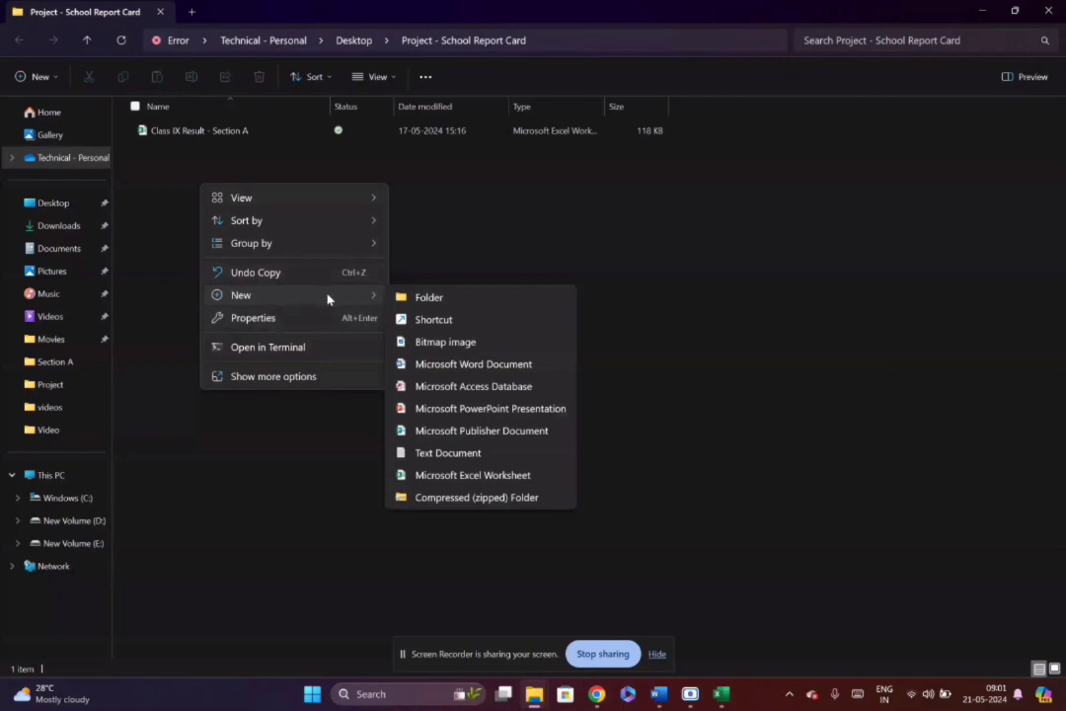
{"action": "left_click", "coordinate": [460, 372]}
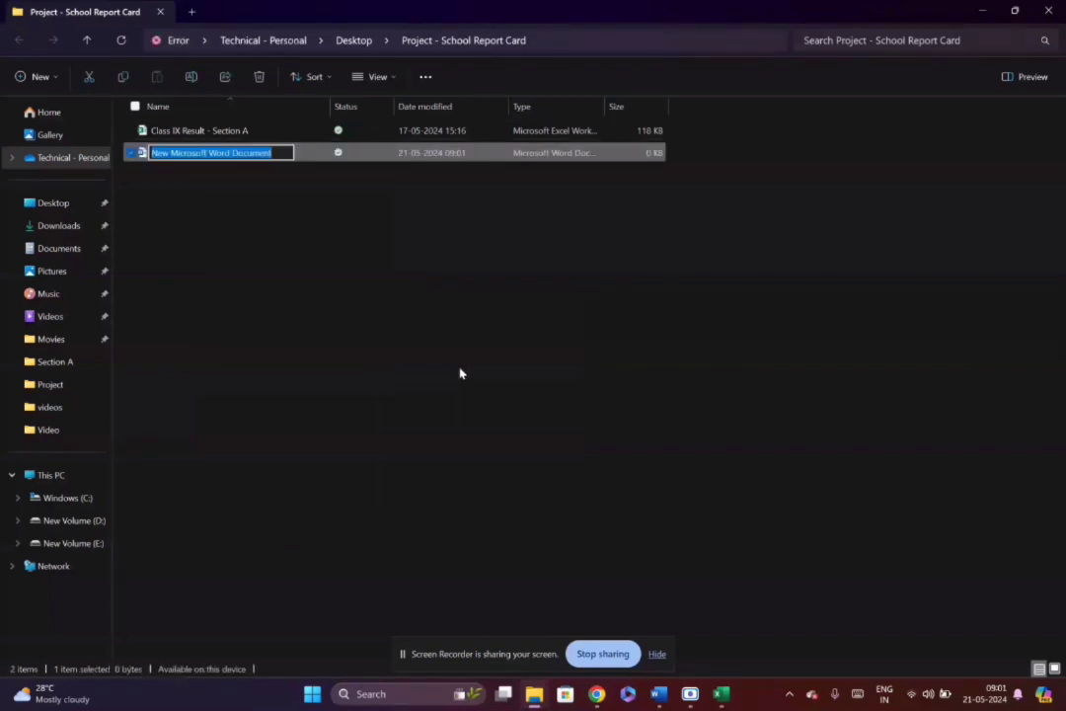
{"action": "type", "text": "Result"}
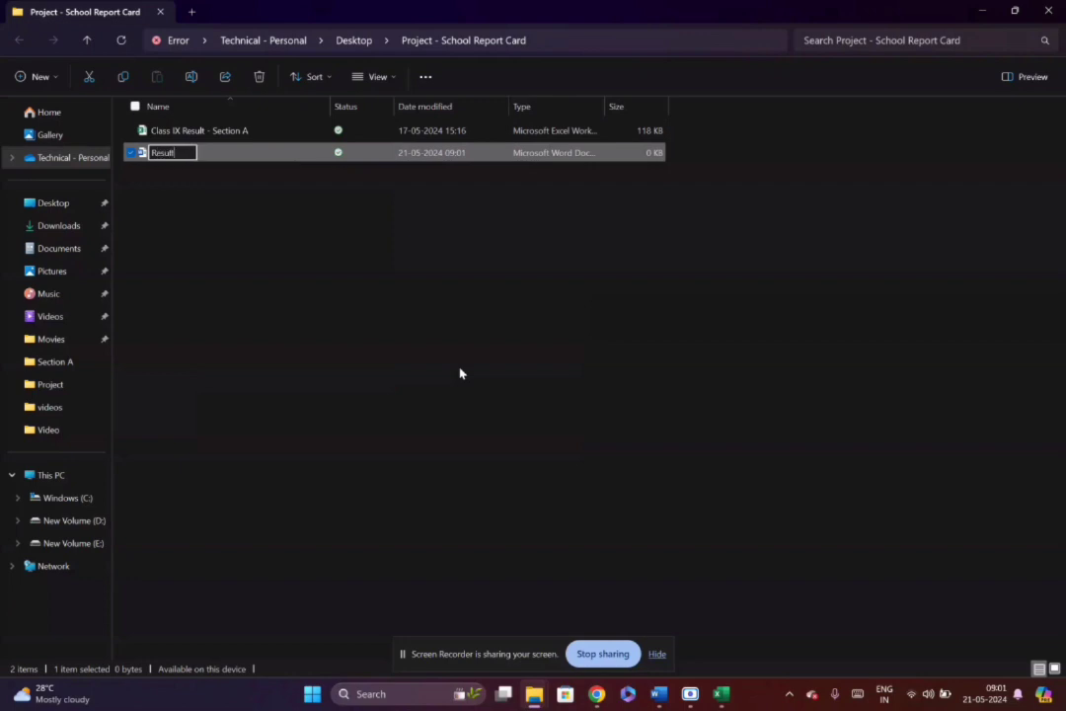
{"action": "type", "text": " Card"}
{"action": "type", "text": "sign"}
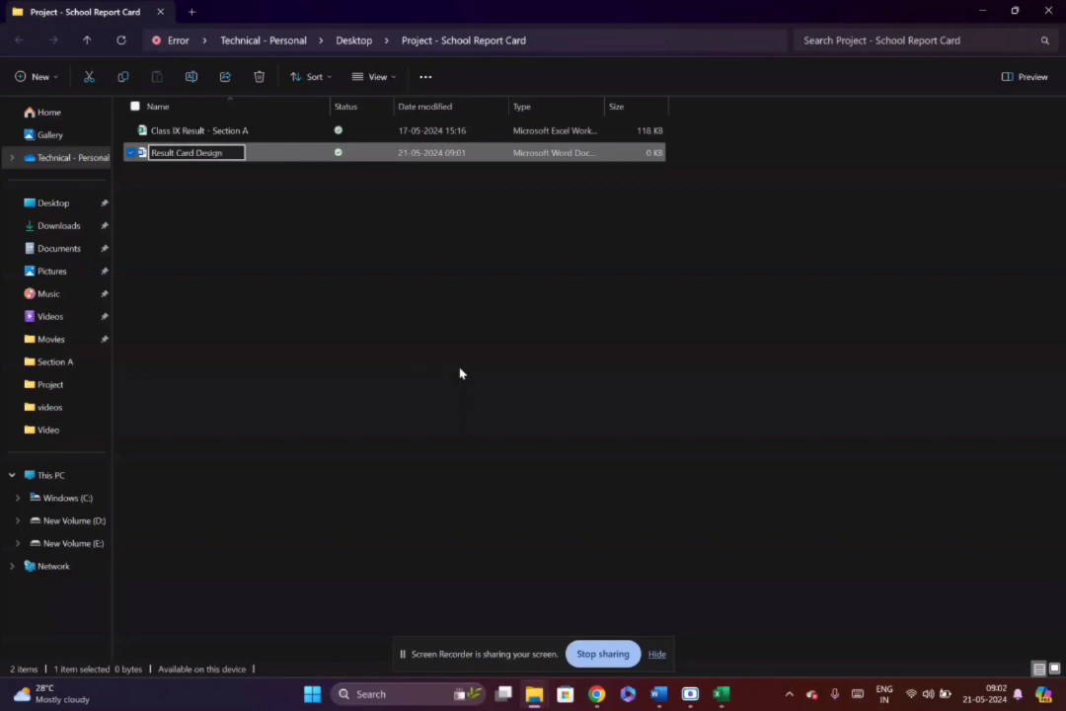
{"action": "key", "text": "Return"}
{"action": "key", "text": "Return"}
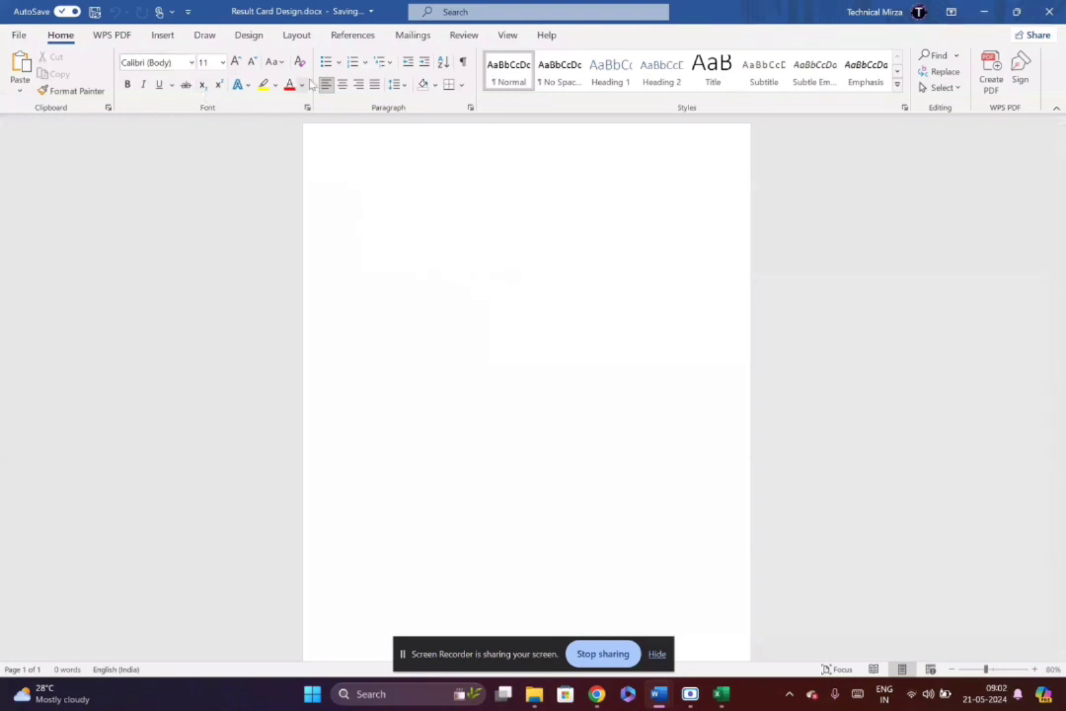
- Check the sample result card in the PROGRESS document and return to the blank Result Card Design document
{"action": "mouse_move", "coordinate": [659, 693]}
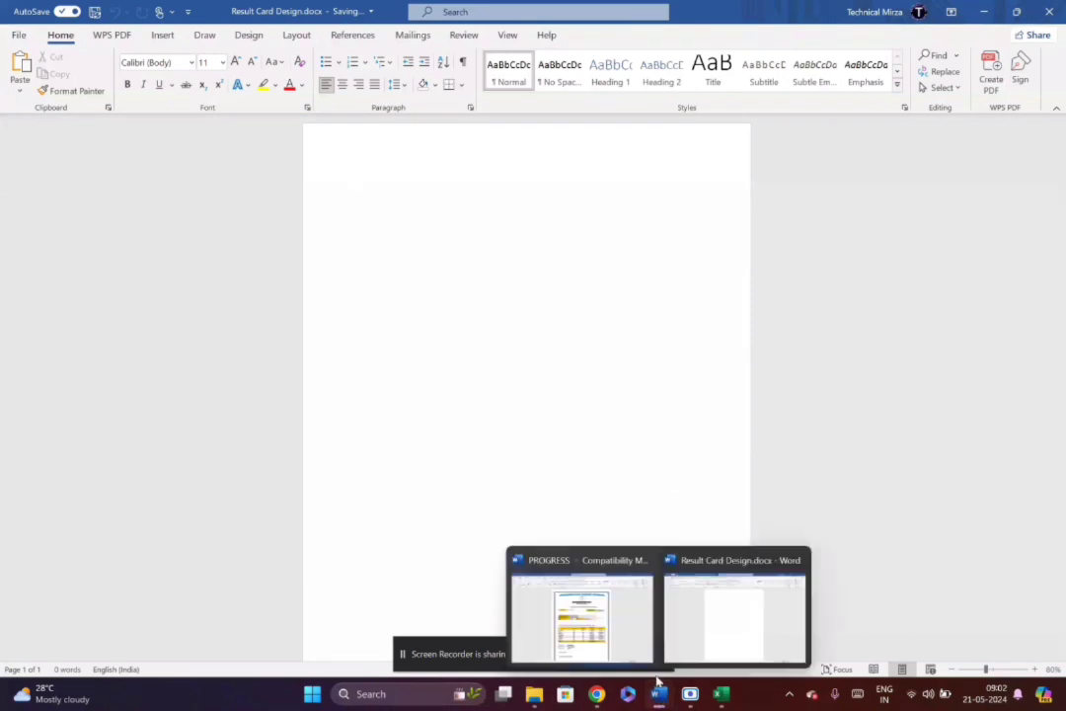
{"action": "left_click", "coordinate": [542, 613]}
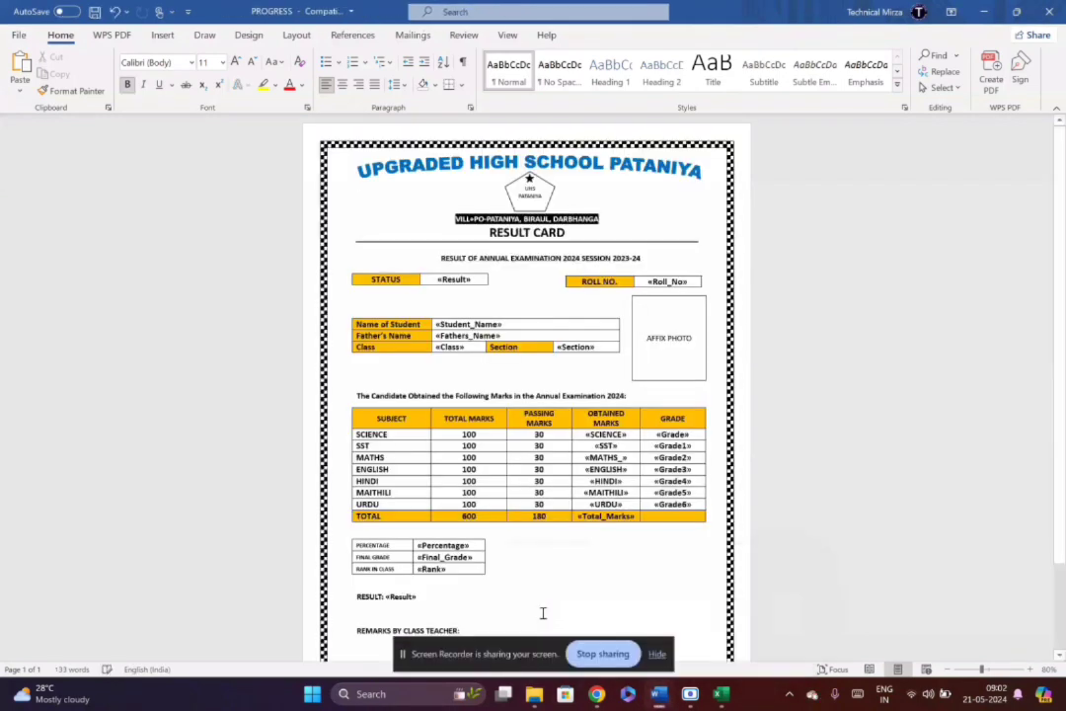
{"action": "mouse_move", "coordinate": [662, 698]}
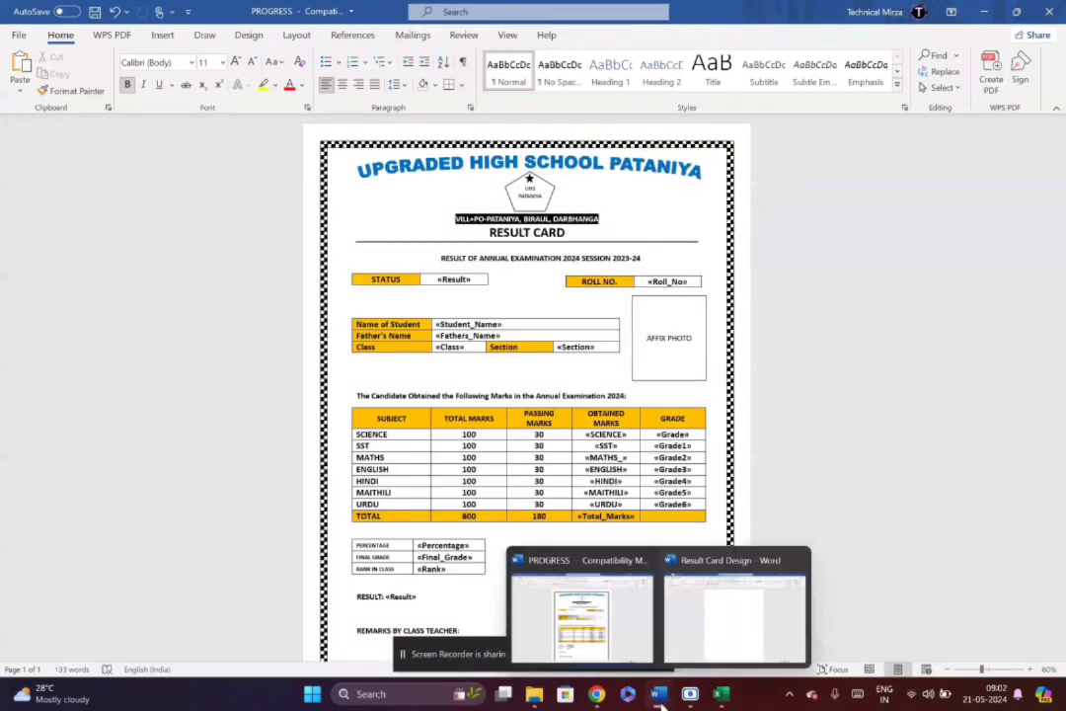
{"action": "left_click", "coordinate": [740, 627]}
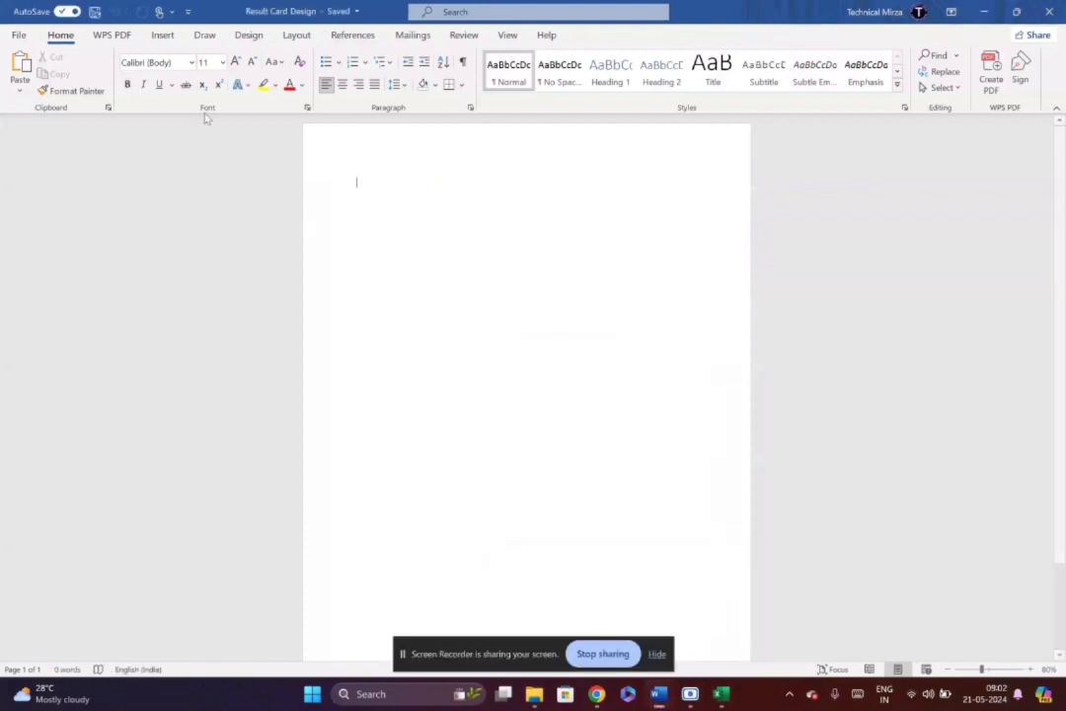
- Add a 16 pt black triangle art page border around the whole document
{"action": "left_click", "coordinate": [254, 36]}
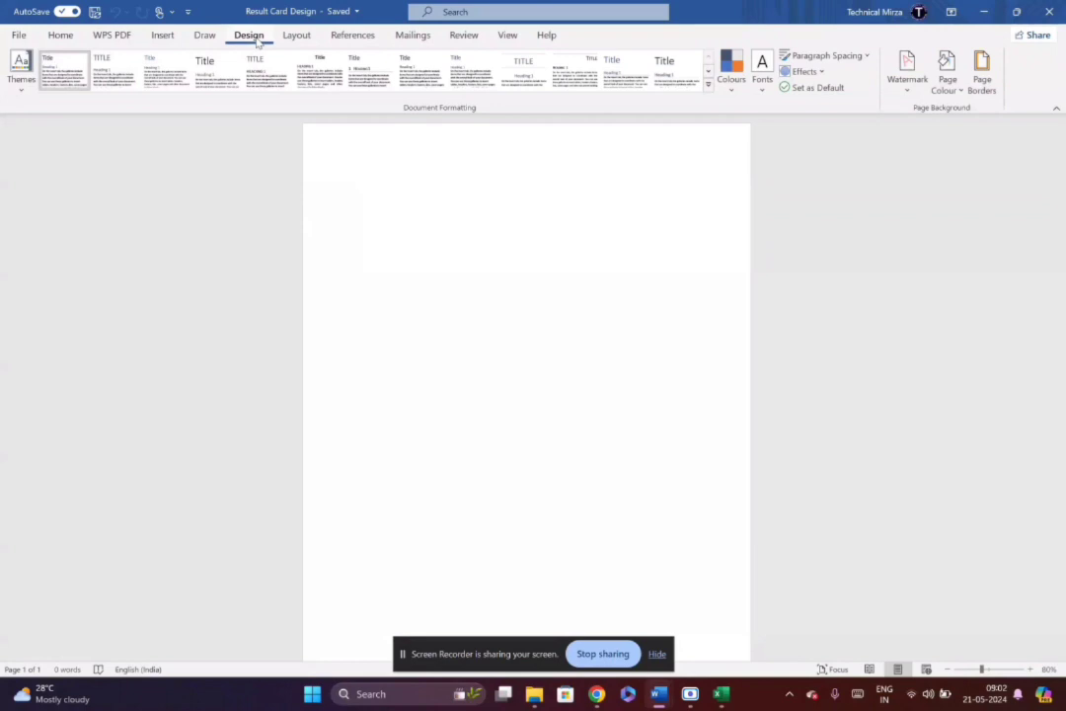
{"action": "left_click", "coordinate": [983, 81]}
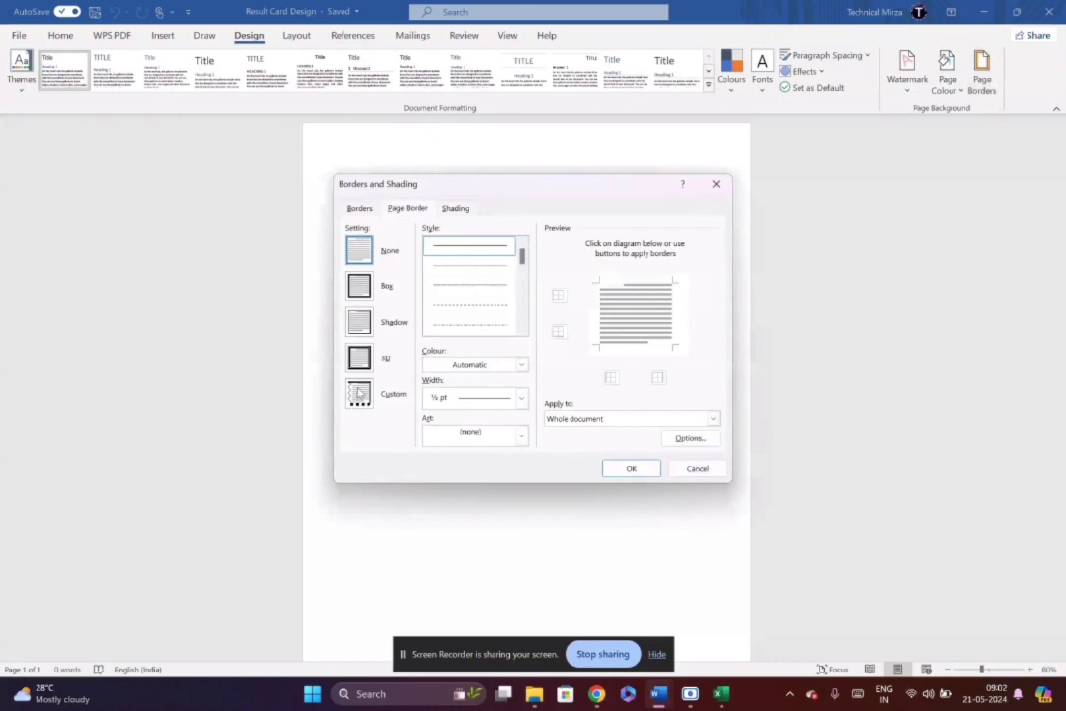
{"action": "left_click", "coordinate": [360, 393]}
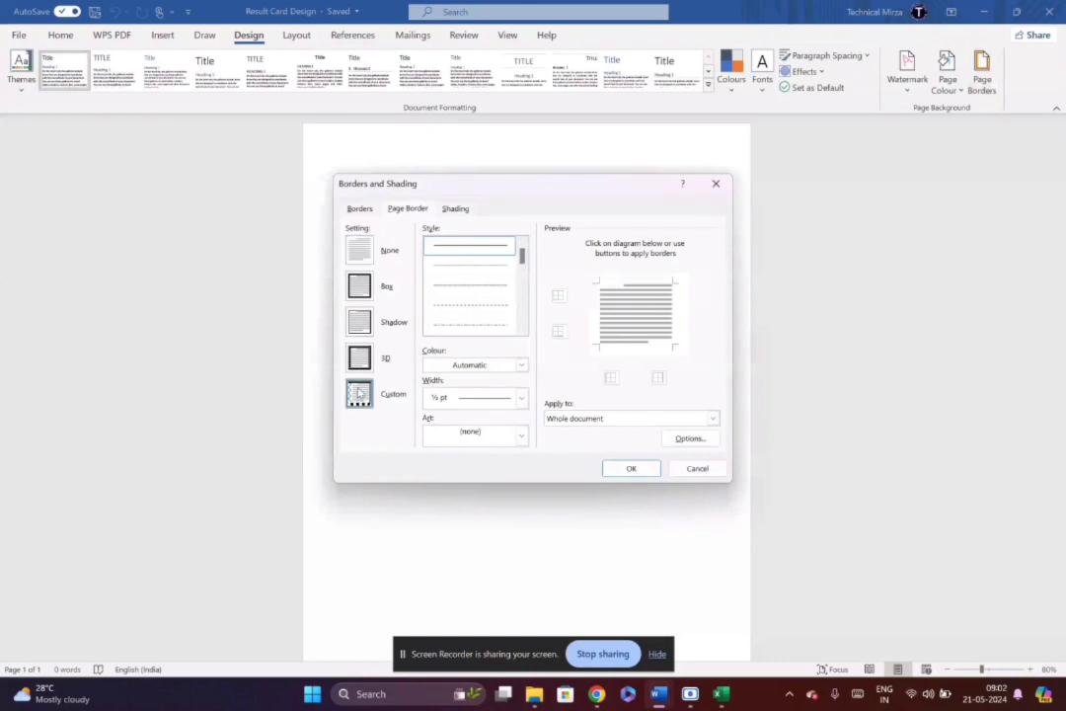
{"action": "left_click", "coordinate": [517, 438]}
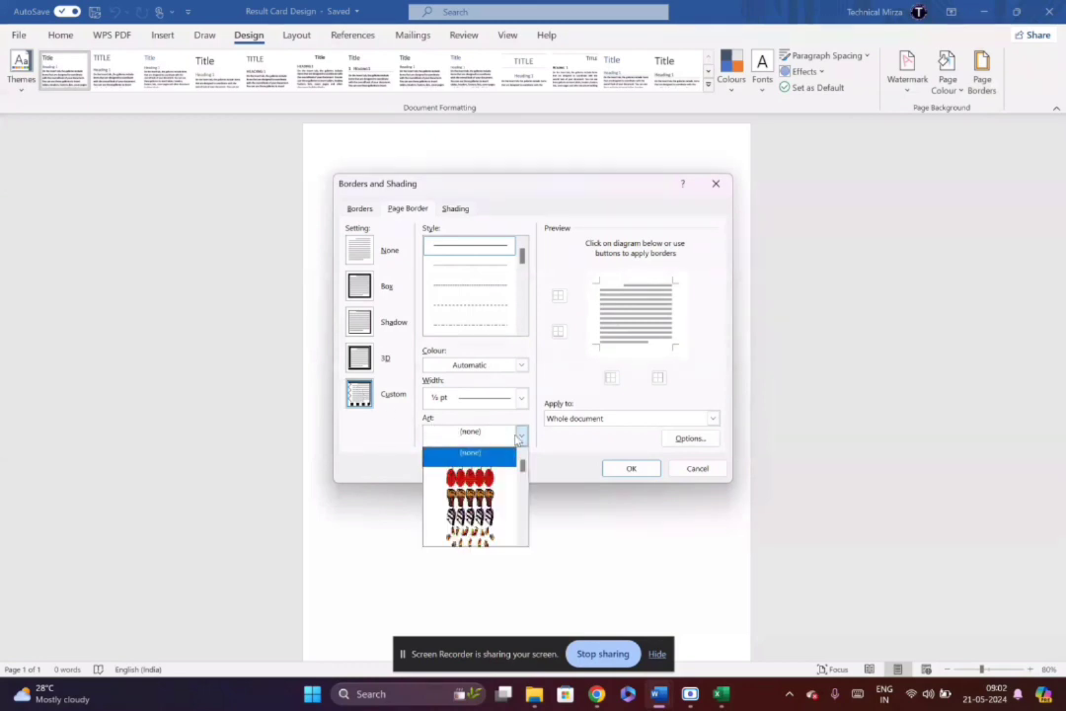
{"action": "left_click_drag", "start_coordinate": [523, 466], "coordinate": [520, 520]}
{"action": "left_click", "coordinate": [469, 515]}
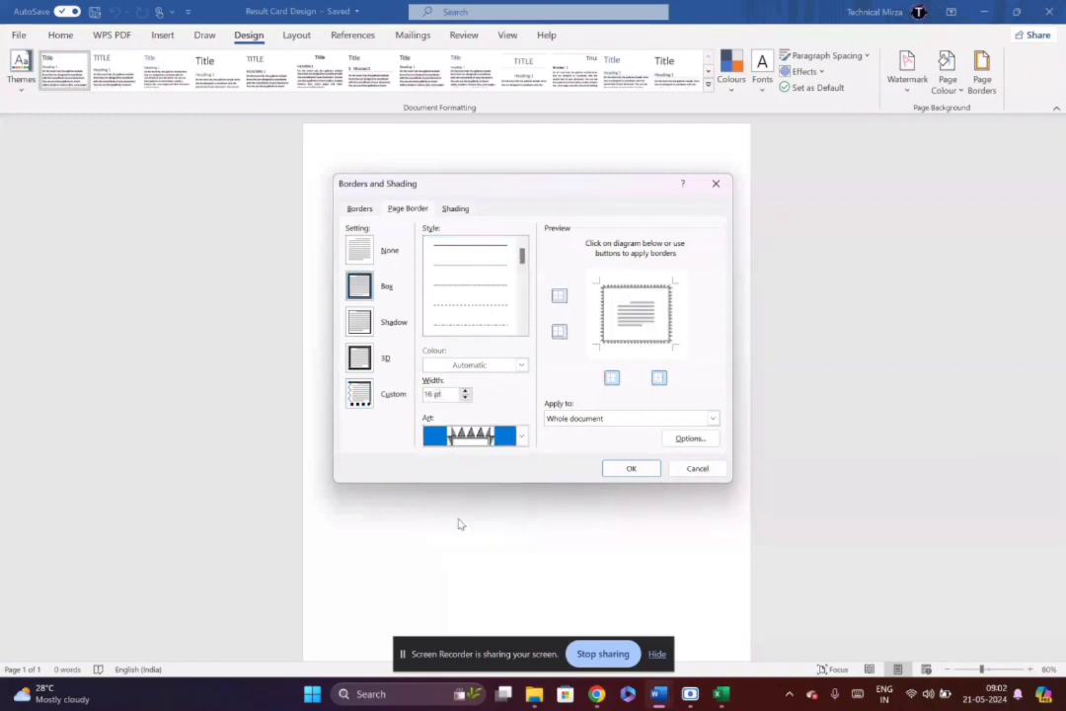
{"action": "left_click", "coordinate": [632, 470]}
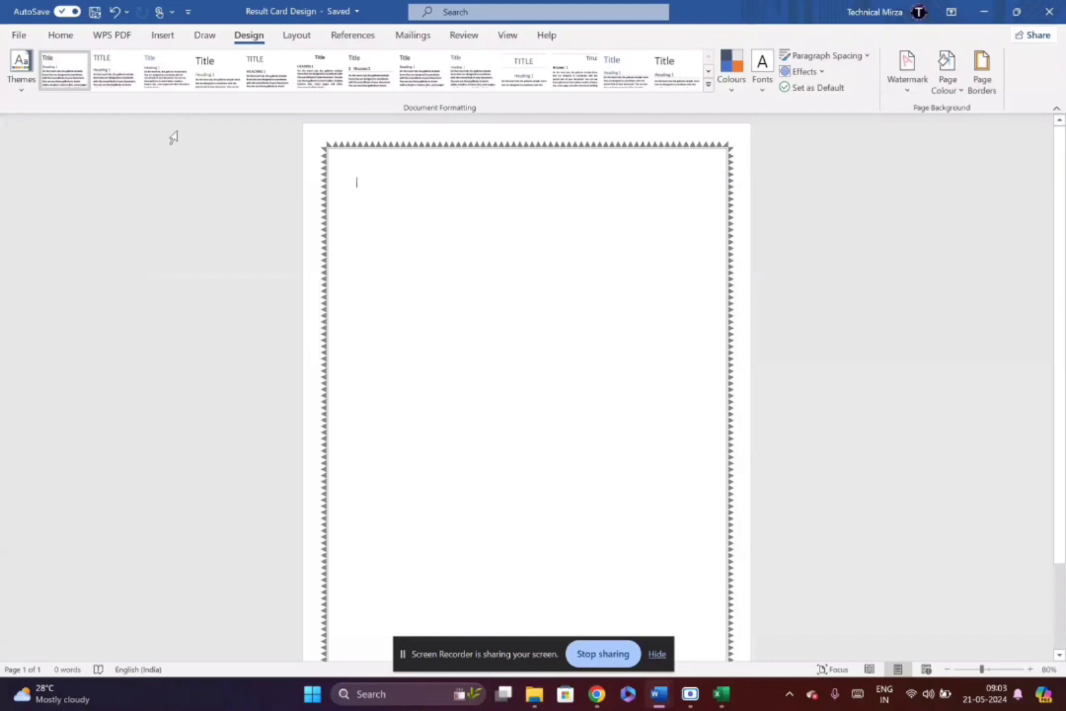
- Insert a WordArt heading on the page using the dark-filled style in the second column of the gallery's last row
{"action": "left_click", "coordinate": [163, 37]}
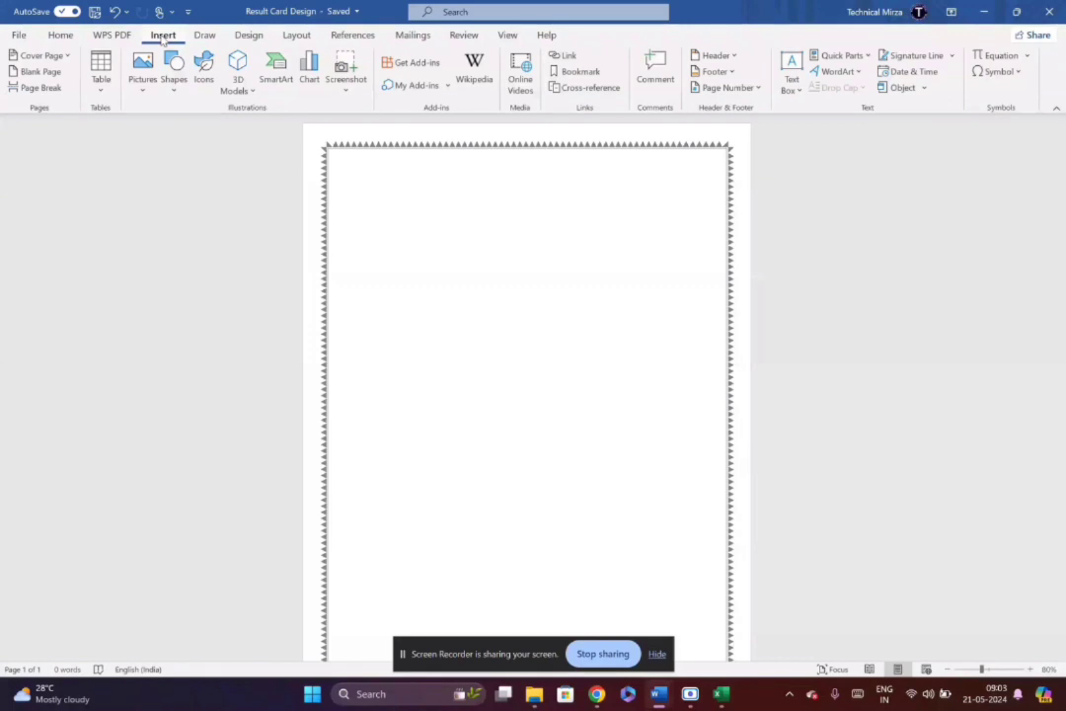
{"action": "left_click", "coordinate": [838, 72]}
{"action": "left_click", "coordinate": [838, 72]}
{"action": "left_click", "coordinate": [837, 72]}
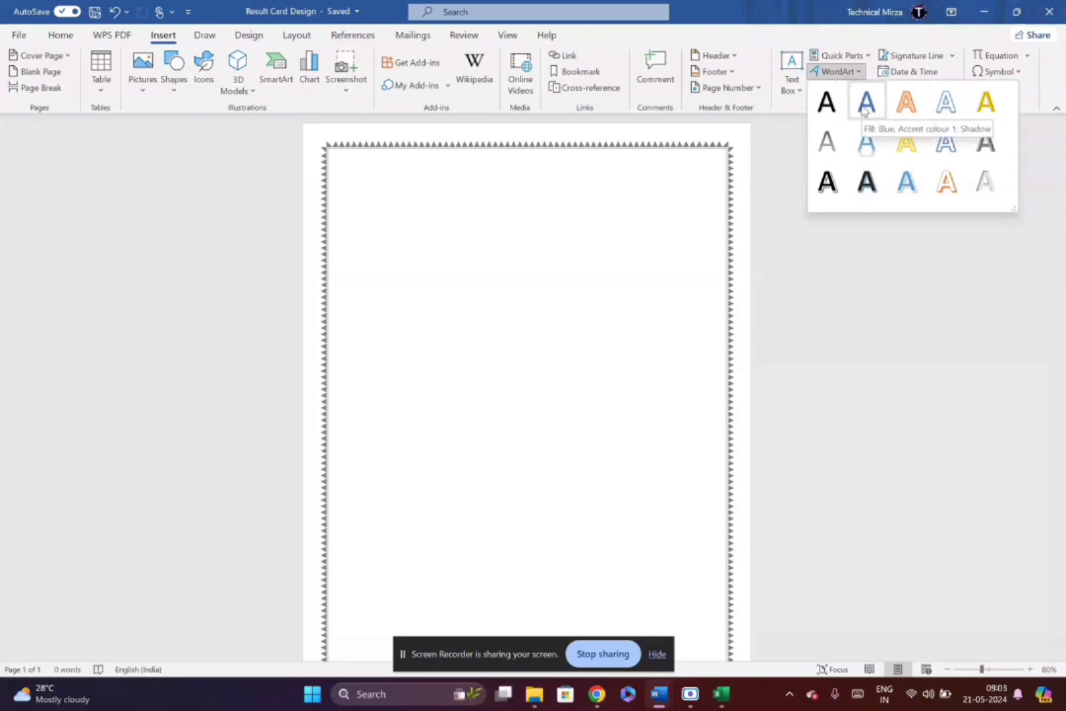
{"action": "left_click", "coordinate": [866, 180]}
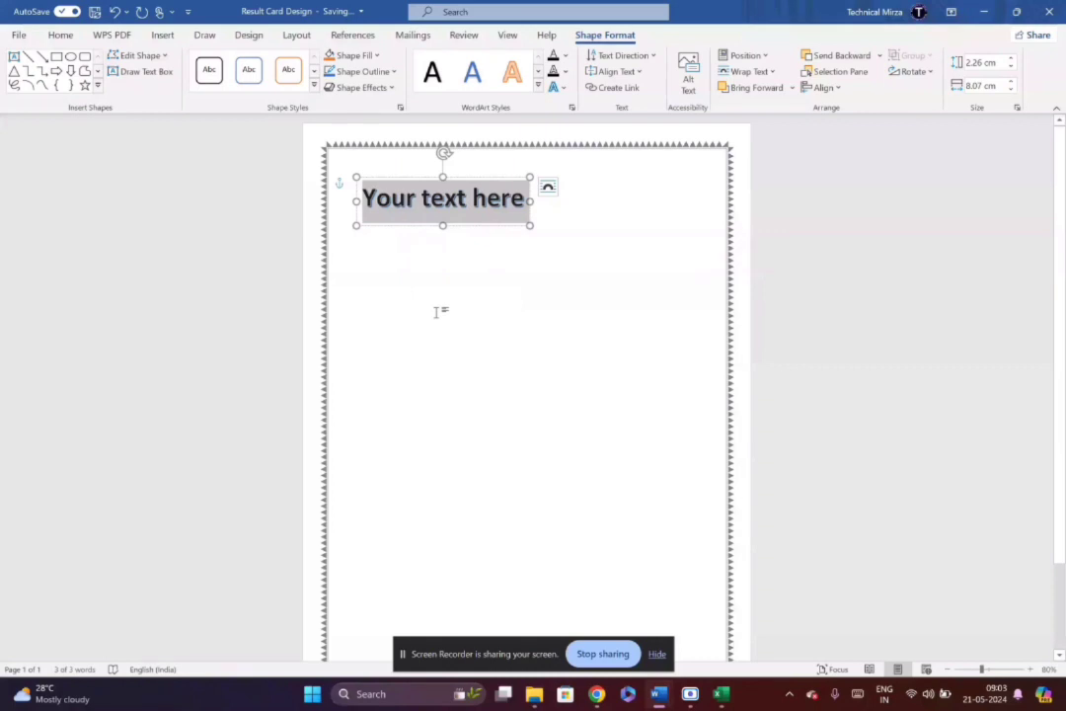
- Replace the WordArt placeholder text with the school name GANDHI PUBLIC SCHOOL
{"action": "type", "text": "GAN"}
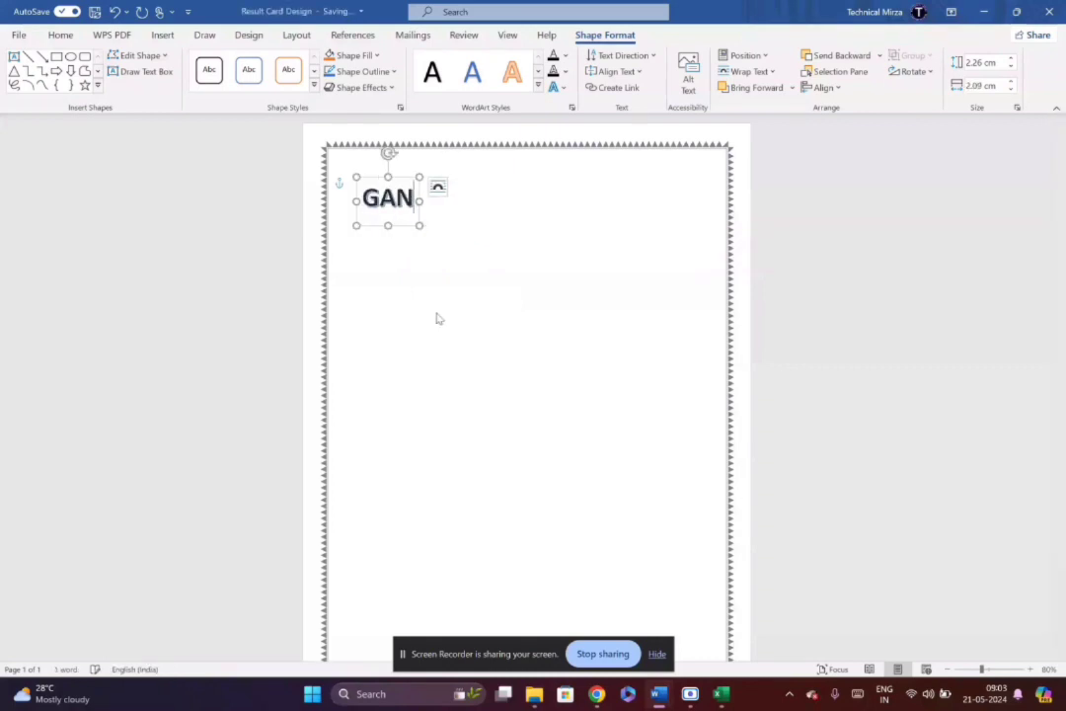
{"action": "type", "text": "DHI OU"}
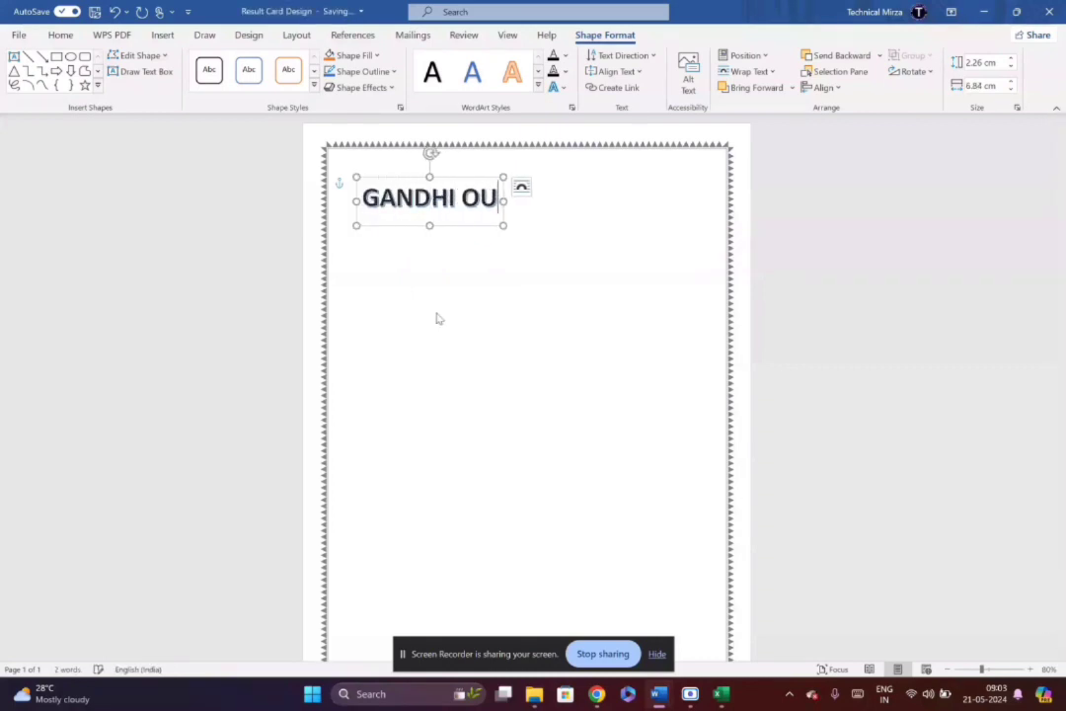
{"action": "type", "text": "B"}
{"action": "key", "text": "BackSpace"}
{"action": "key", "text": "BackSpace"}
{"action": "key", "text": "BackSpace"}
{"action": "key", "text": "BackSpace"}
{"action": "type", "text": "P"}
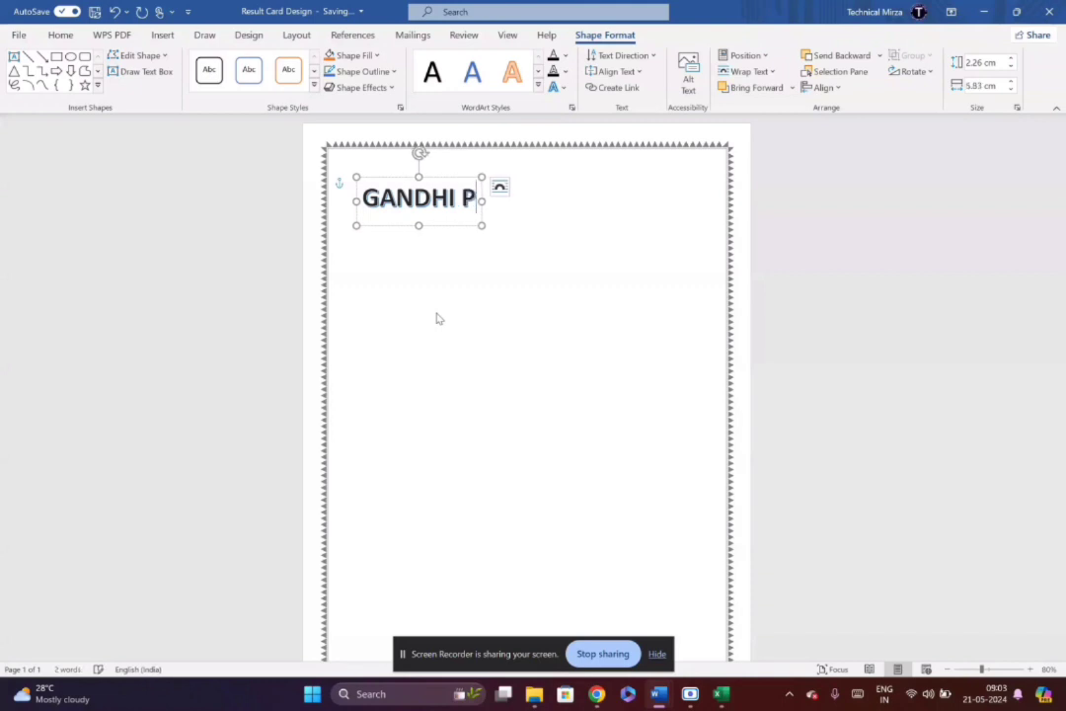
{"action": "type", "text": "UBLIC AS"}
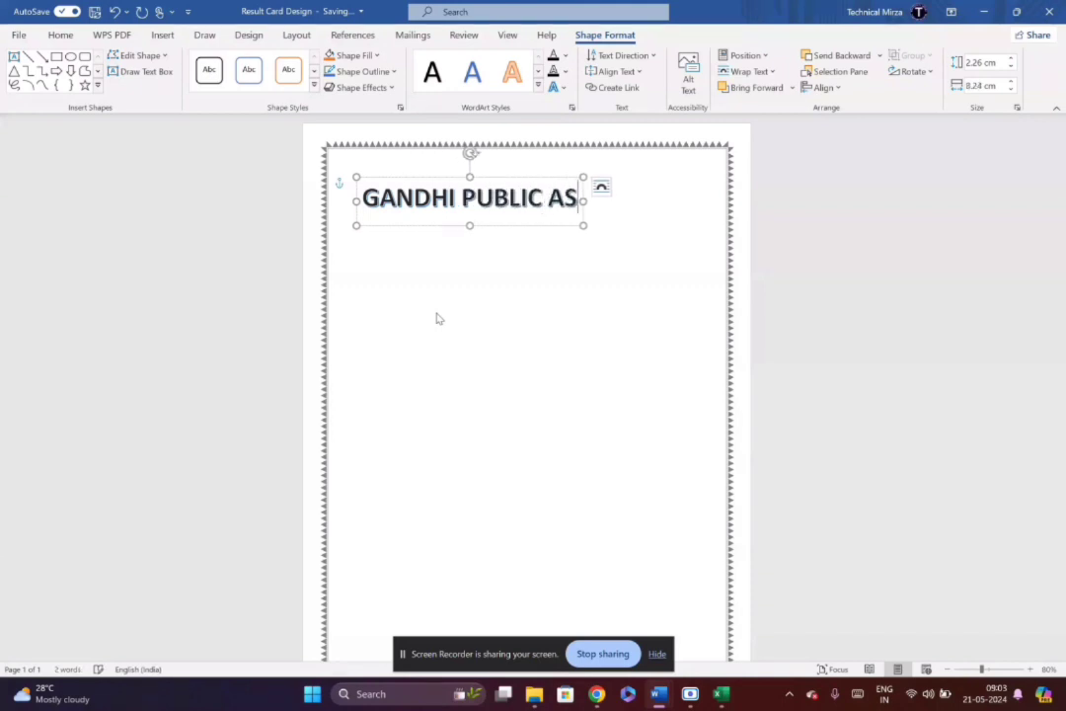
{"action": "type", "text": "C"}
{"action": "key", "text": "BackSpace"}
{"action": "key", "text": "BackSpace"}
{"action": "key", "text": "BackSpace"}
{"action": "key", "text": "BackSpace"}
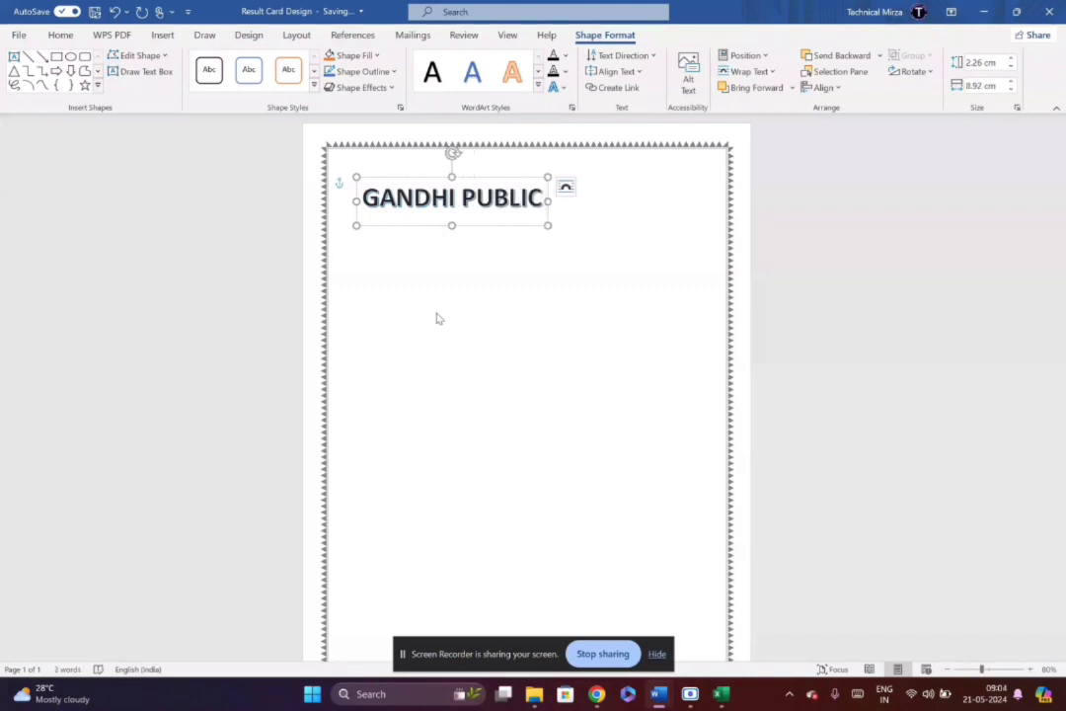
{"action": "type", "text": "SCHOOL"}
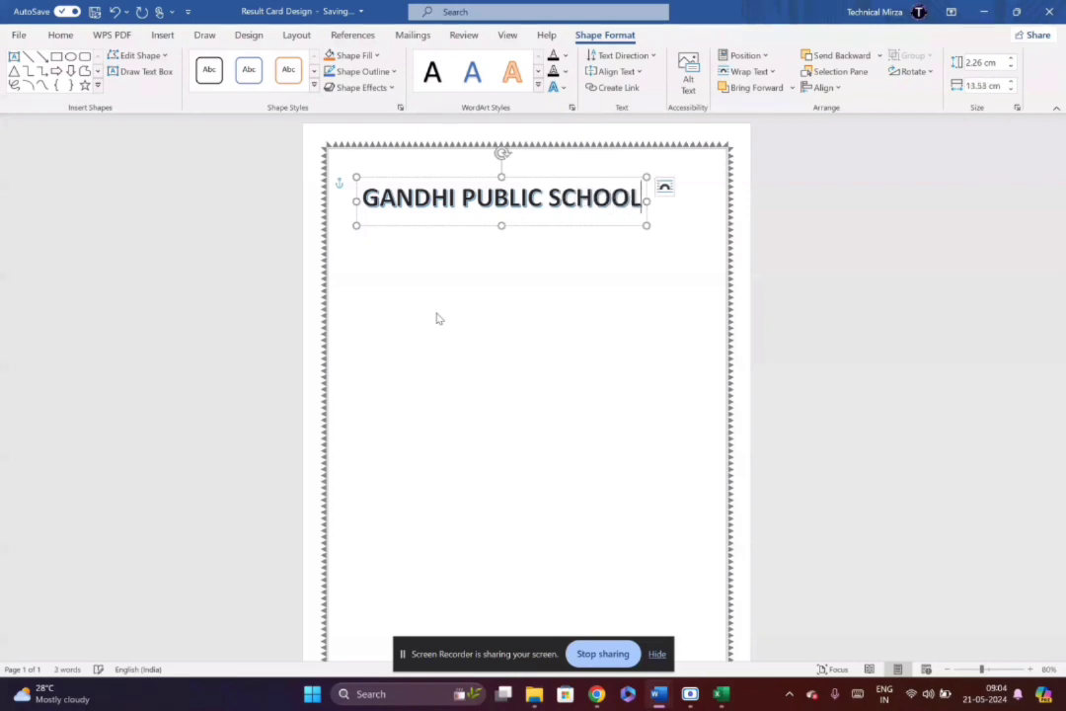
- Move the GANDHI PUBLIC SCHOOL heading up beneath the top border and centre it horizontally on the page
{"action": "left_click", "coordinate": [456, 247]}
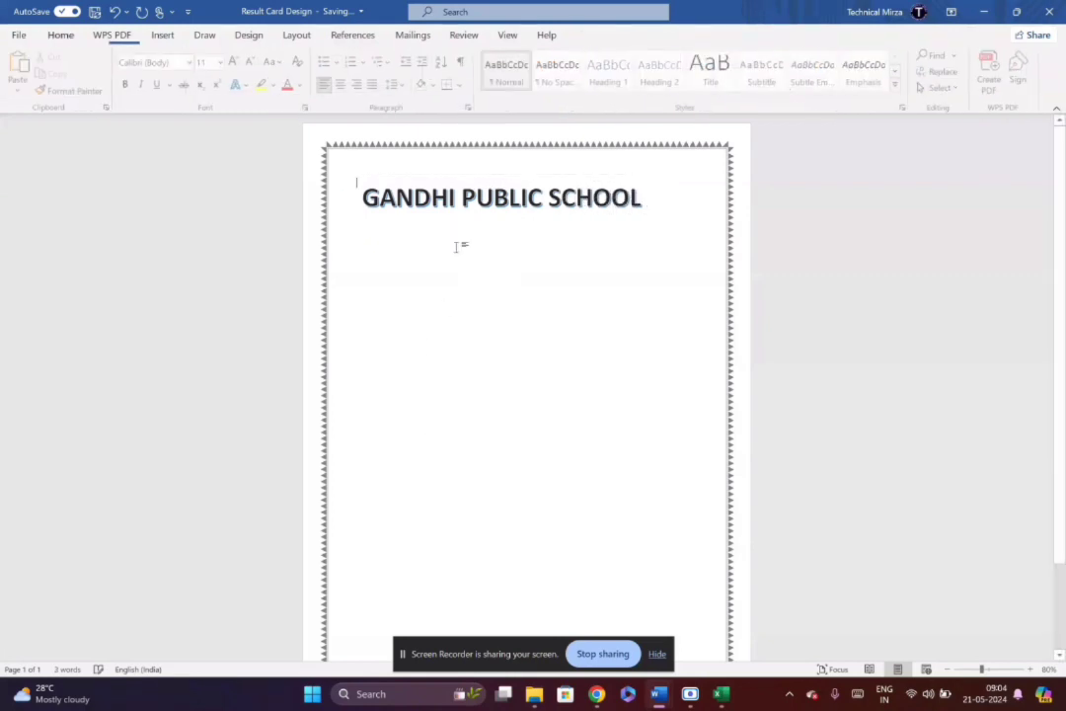
{"action": "left_click", "coordinate": [459, 209]}
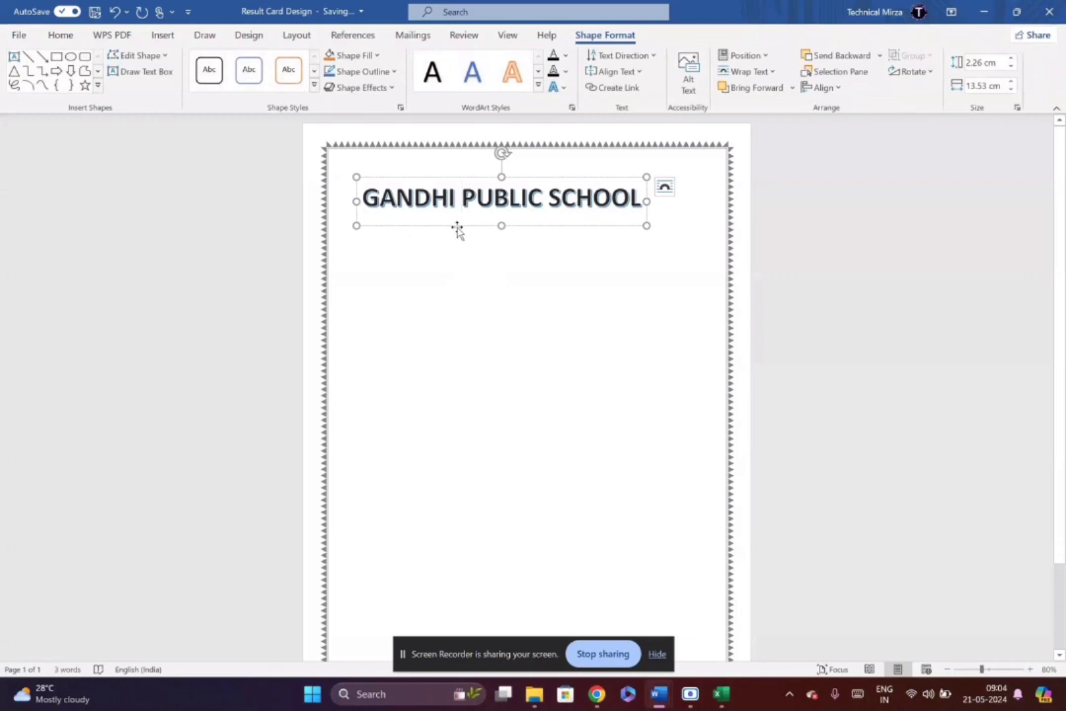
{"action": "left_click_drag", "start_coordinate": [457, 229], "coordinate": [496, 203]}
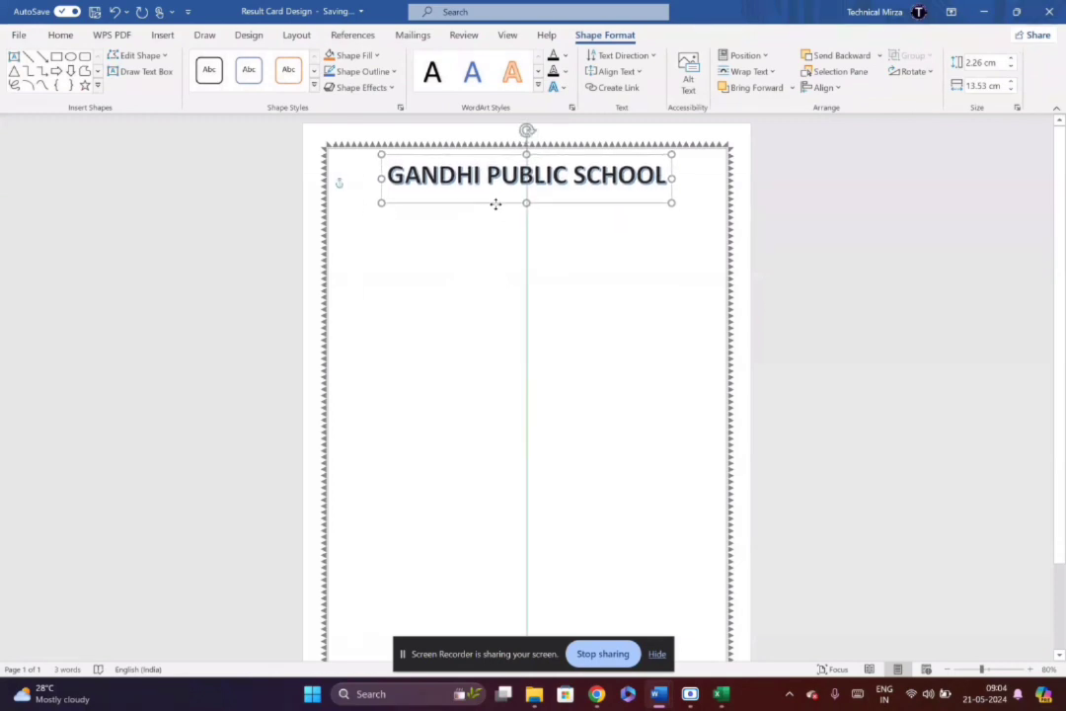
{"action": "left_click_drag", "start_coordinate": [495, 203], "coordinate": [497, 204]}
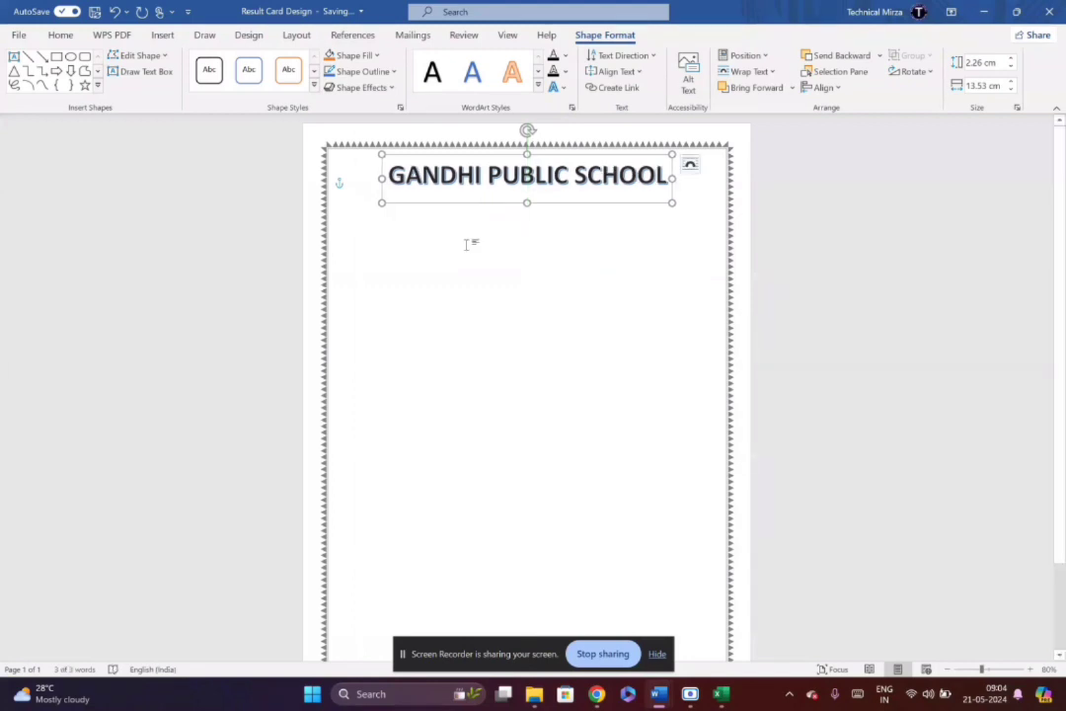
{"action": "left_click", "coordinate": [467, 243]}
- Curve the GANDHI PUBLIC SCHOOL heading with the upward arch follow-path text effect and enlarge its box to about 4.46 cm high
{"action": "left_click", "coordinate": [470, 191]}
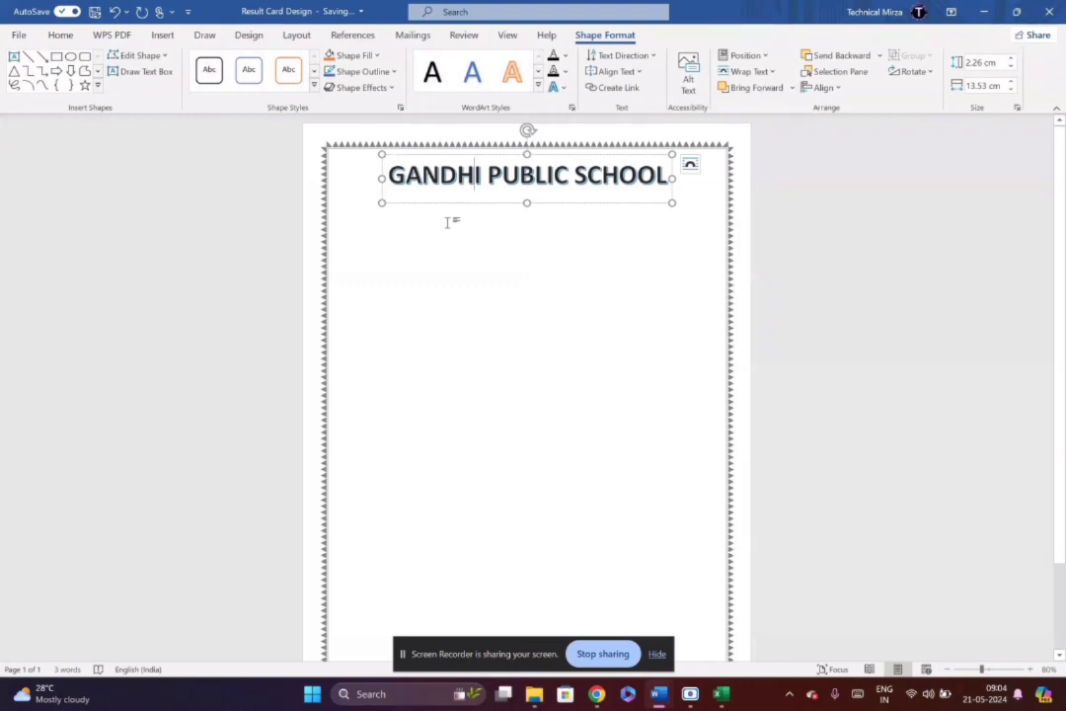
{"action": "left_click", "coordinate": [488, 204]}
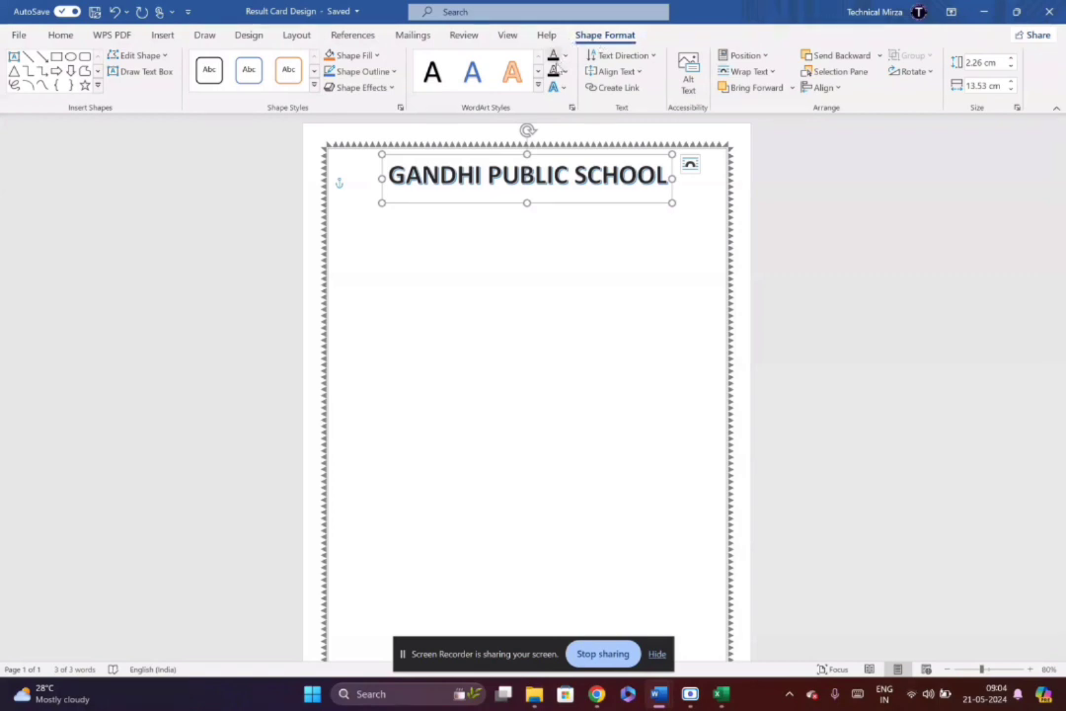
{"action": "left_click", "coordinate": [565, 89]}
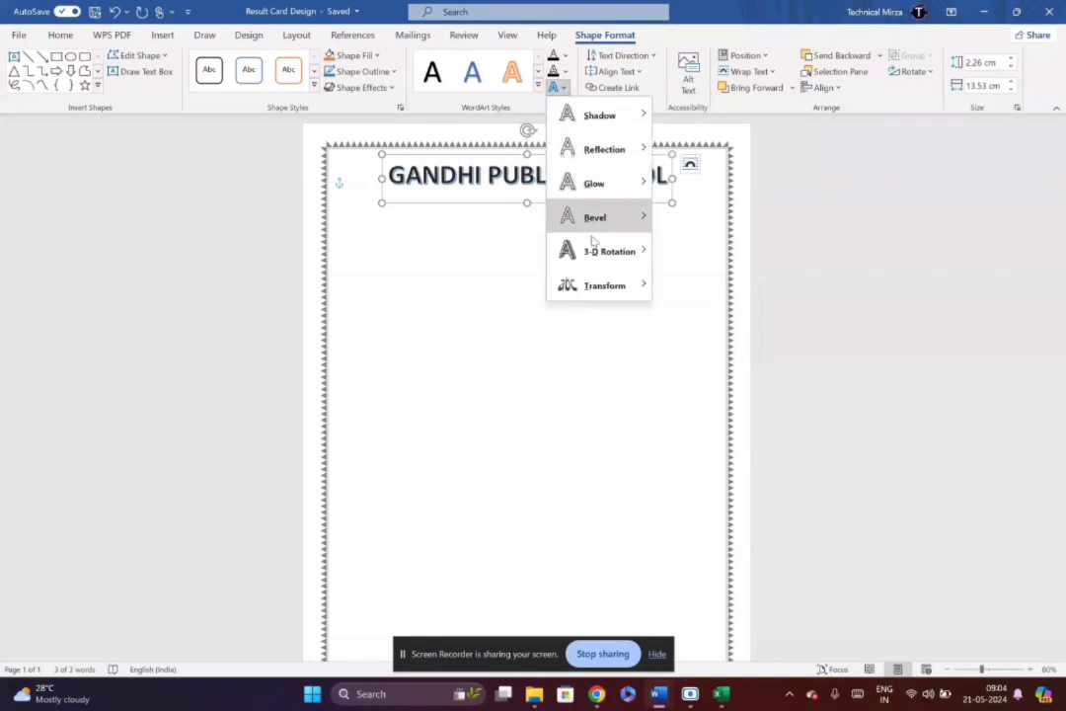
{"action": "mouse_move", "coordinate": [591, 288]}
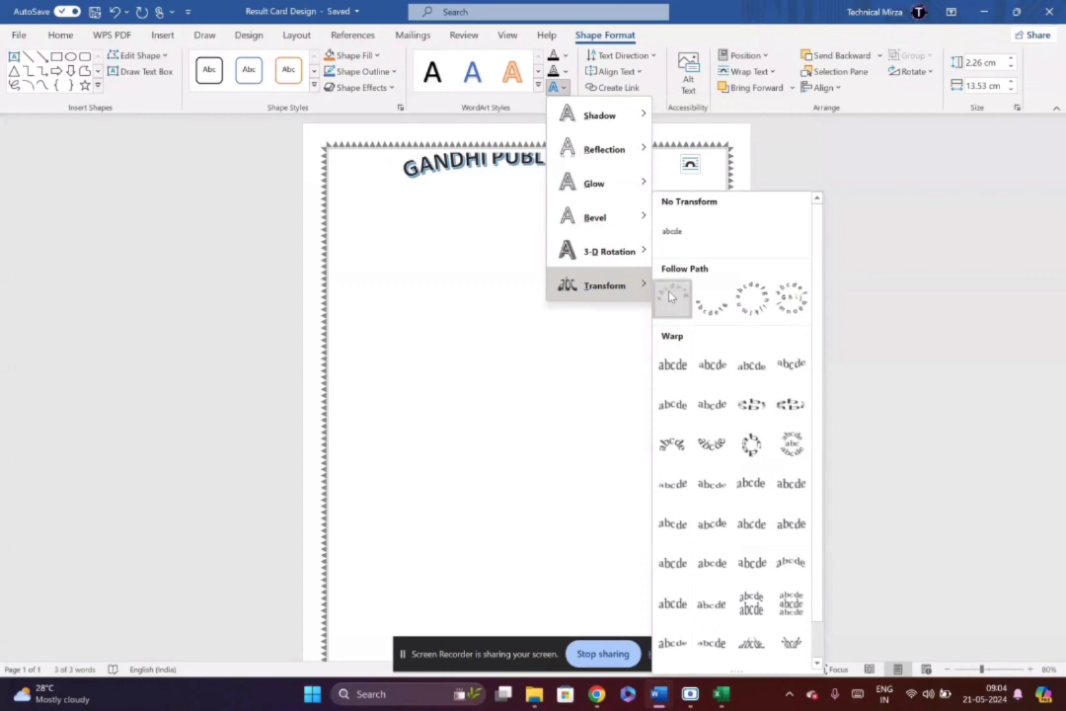
{"action": "left_click", "coordinate": [670, 295]}
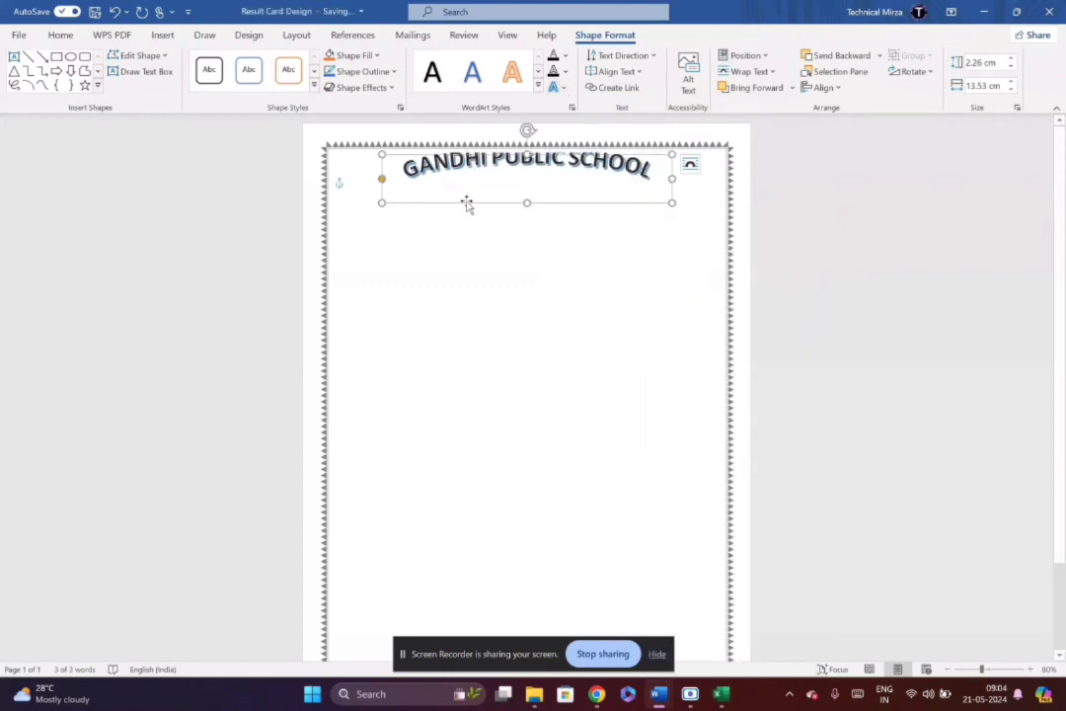
{"action": "left_click_drag", "start_coordinate": [467, 204], "coordinate": [534, 256]}
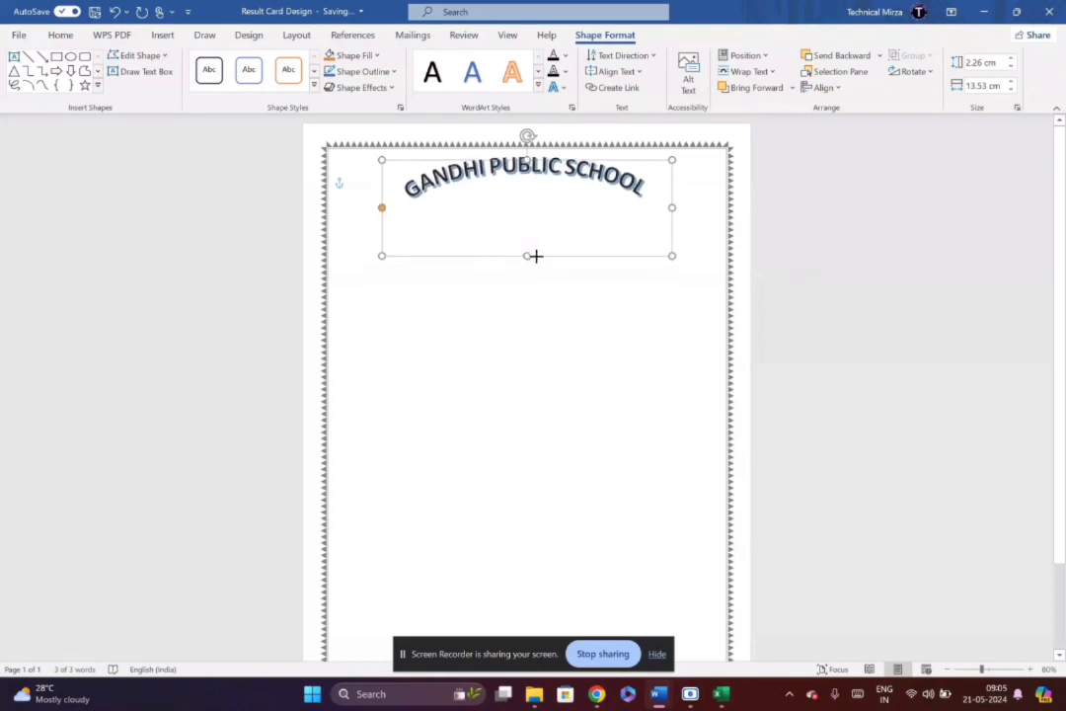
{"action": "left_click_drag", "start_coordinate": [536, 256], "coordinate": [536, 256]}
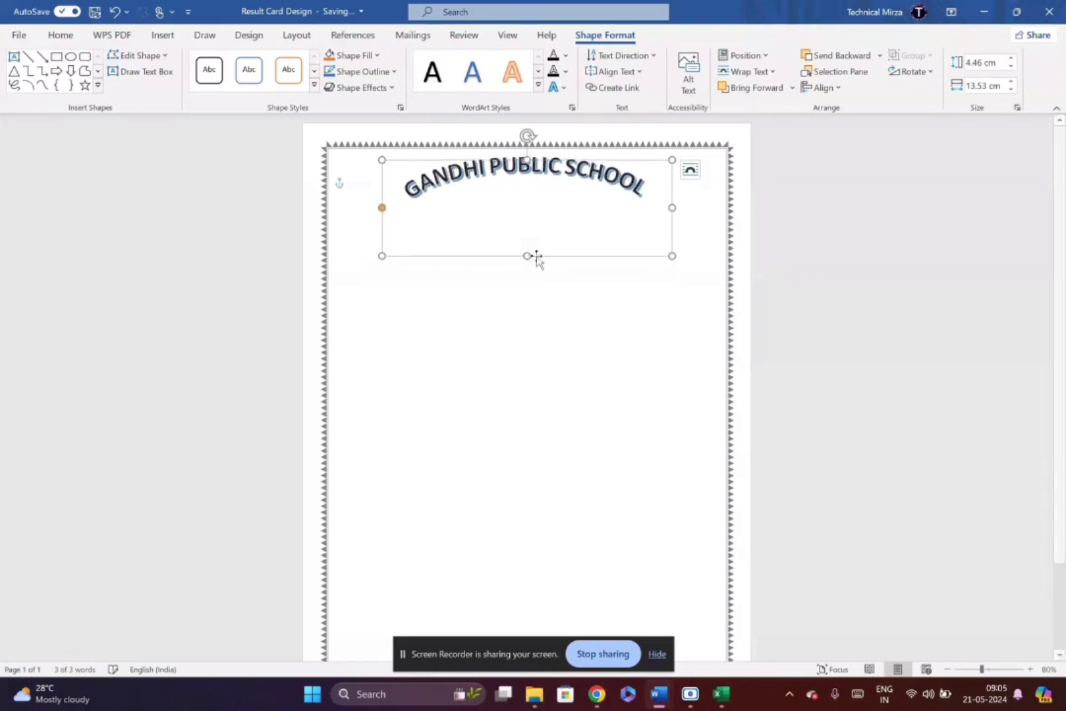
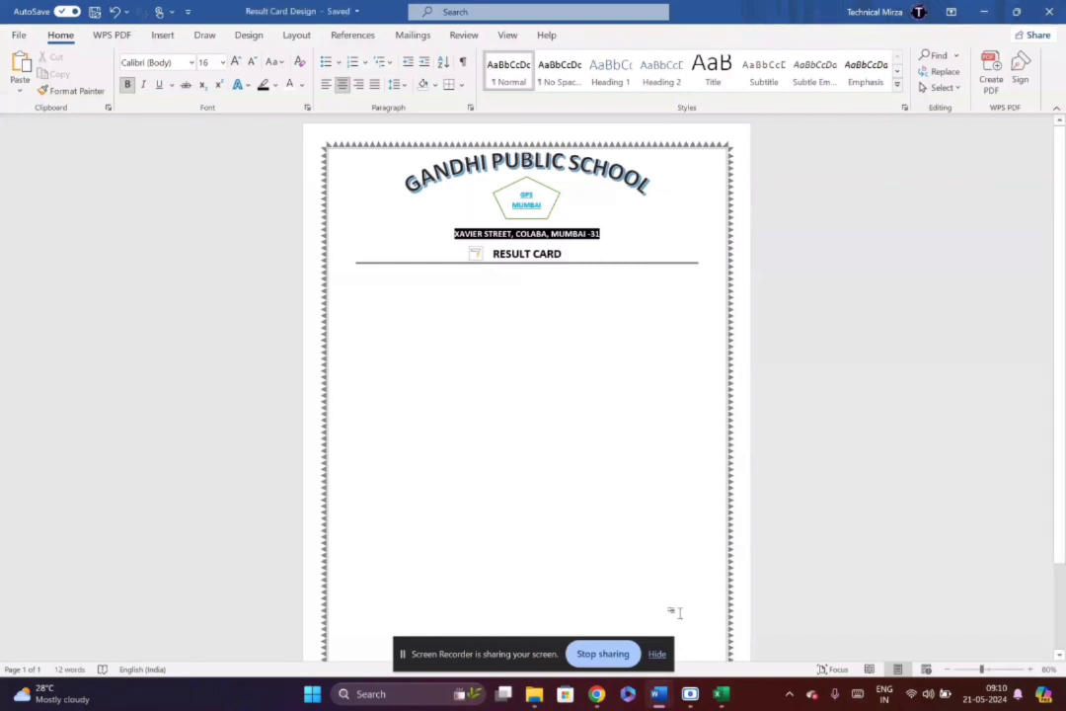
- Following the PROGRESS sample, insert a two-column, one-row table below the RESULT CARD line and narrow it to about a third of the text width
{"action": "mouse_move", "coordinate": [661, 701]}
{"action": "left_click", "coordinate": [582, 618]}
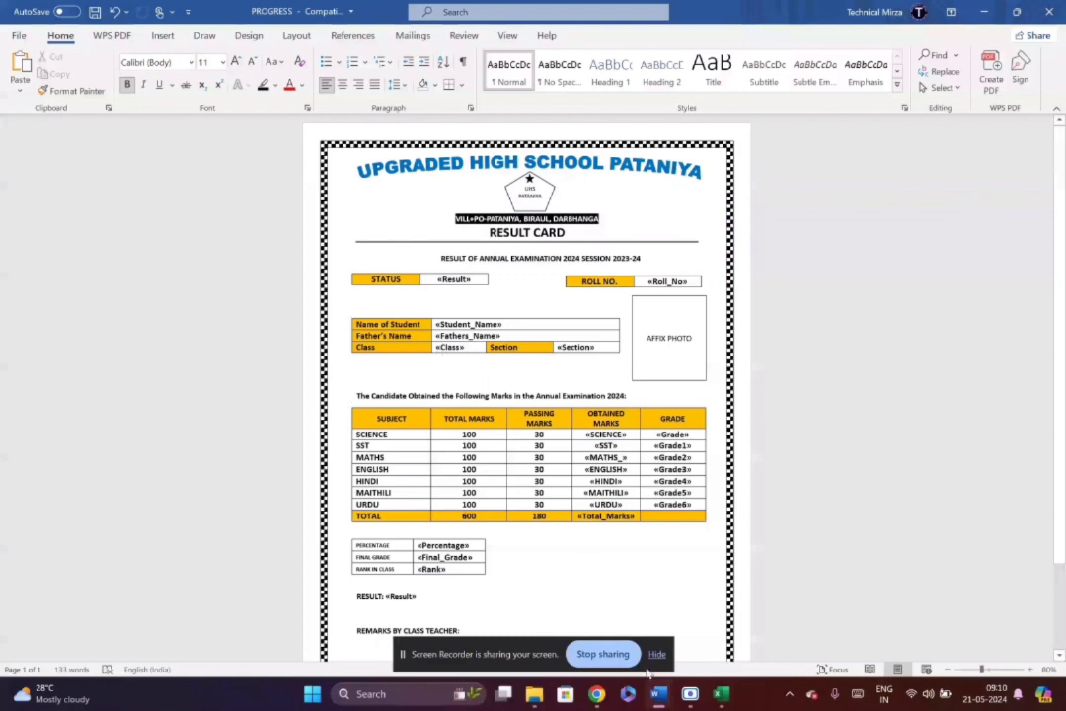
{"action": "mouse_move", "coordinate": [659, 698]}
{"action": "left_click", "coordinate": [745, 631]}
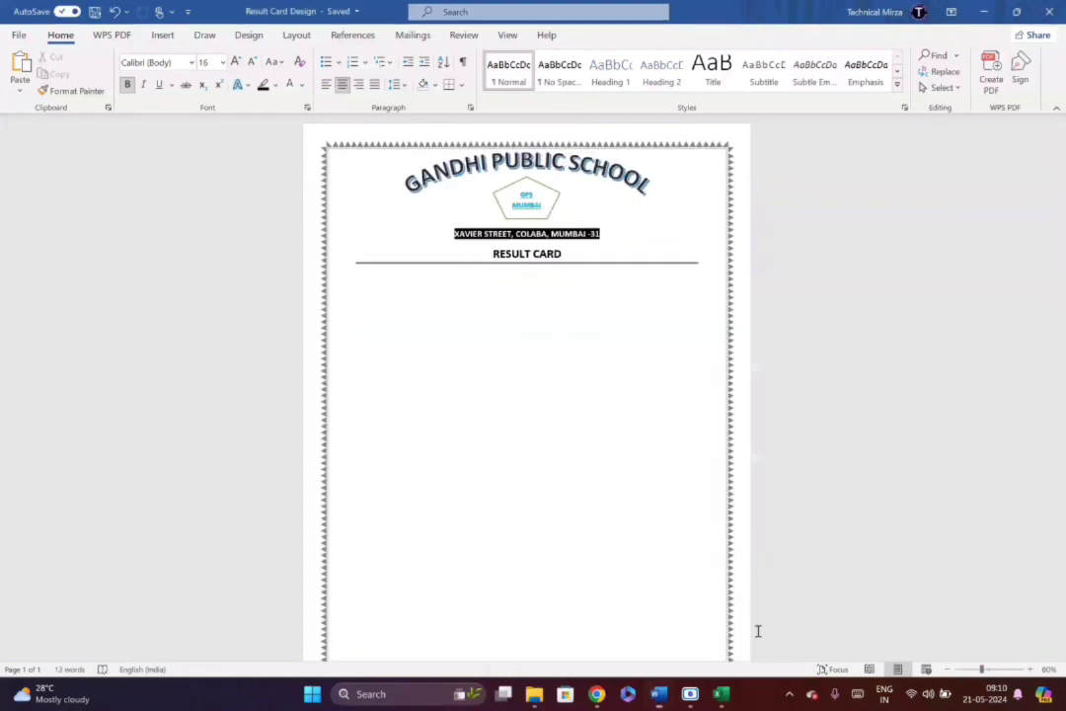
{"action": "double_click", "coordinate": [363, 278]}
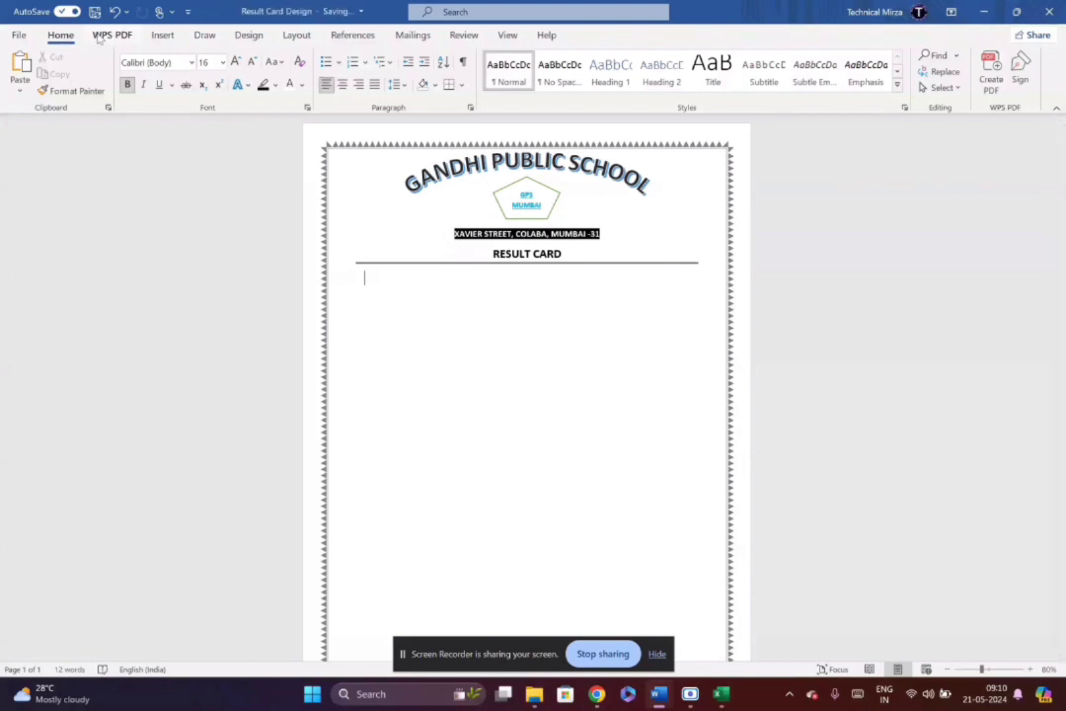
{"action": "left_click", "coordinate": [163, 36]}
{"action": "left_click", "coordinate": [101, 71]}
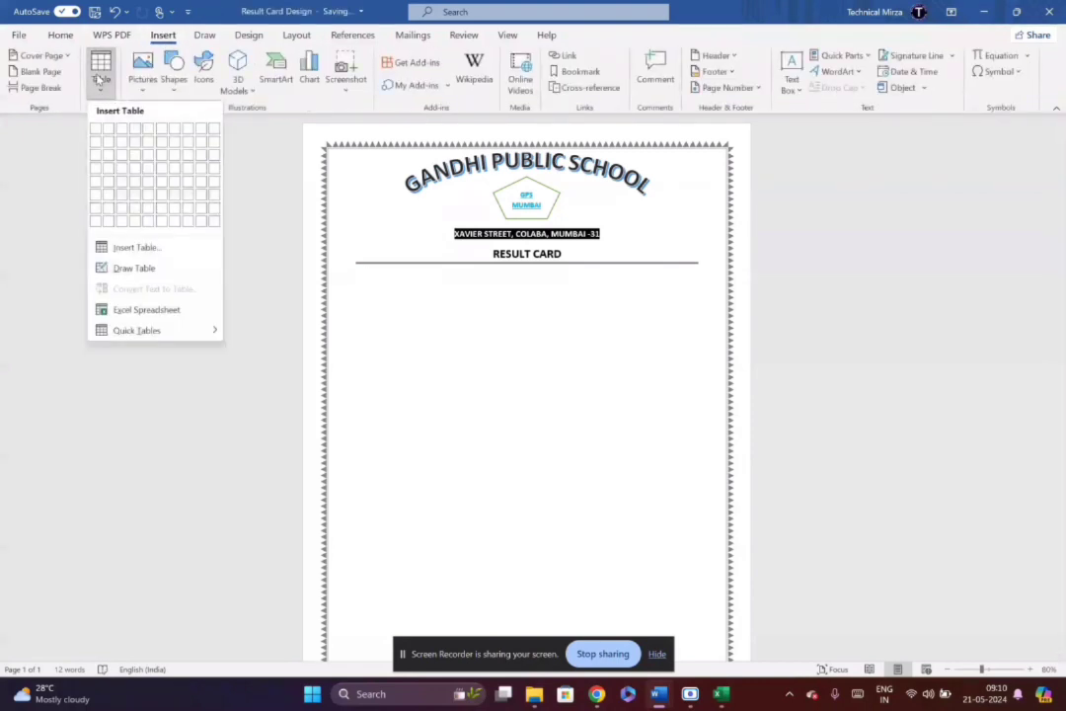
{"action": "left_click", "coordinate": [105, 129]}
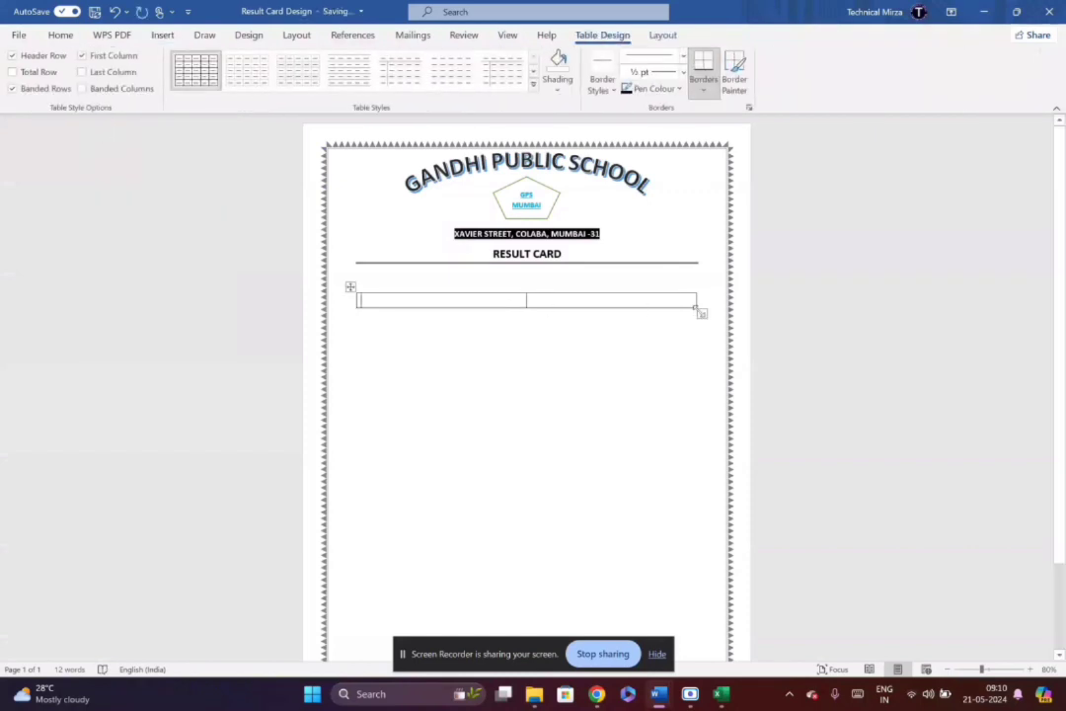
{"action": "left_click_drag", "start_coordinate": [701, 313], "coordinate": [481, 304]}
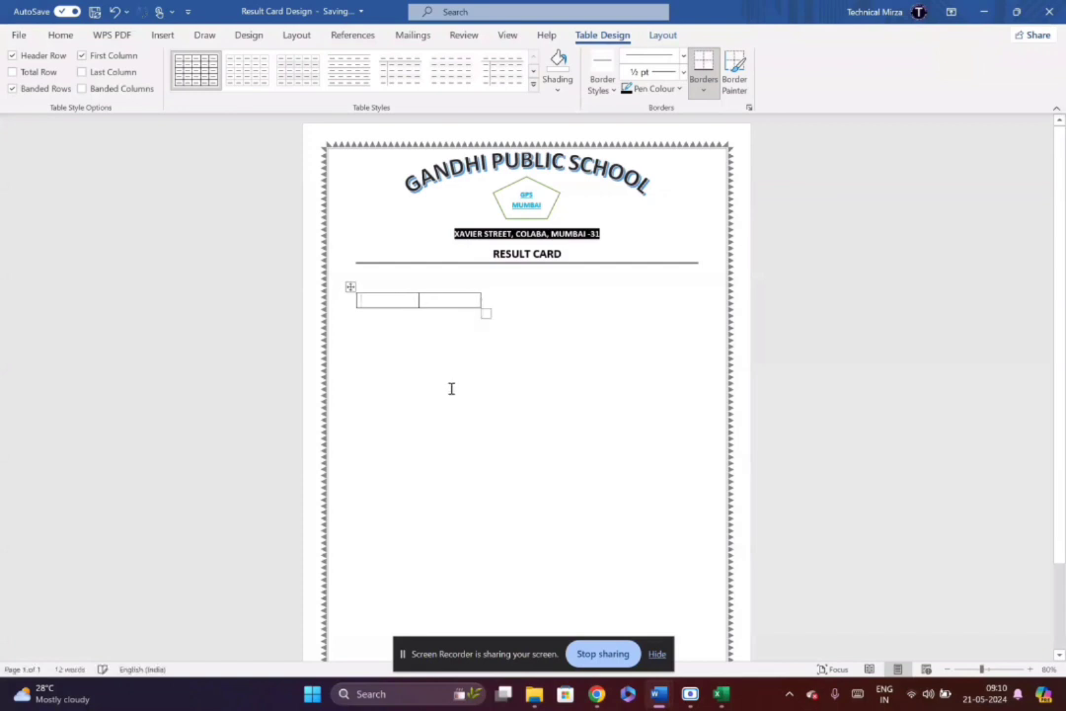
- Duplicate the two-cell table and place the copy level with the original, ending at the right margin
{"action": "left_click", "coordinate": [349, 287]}
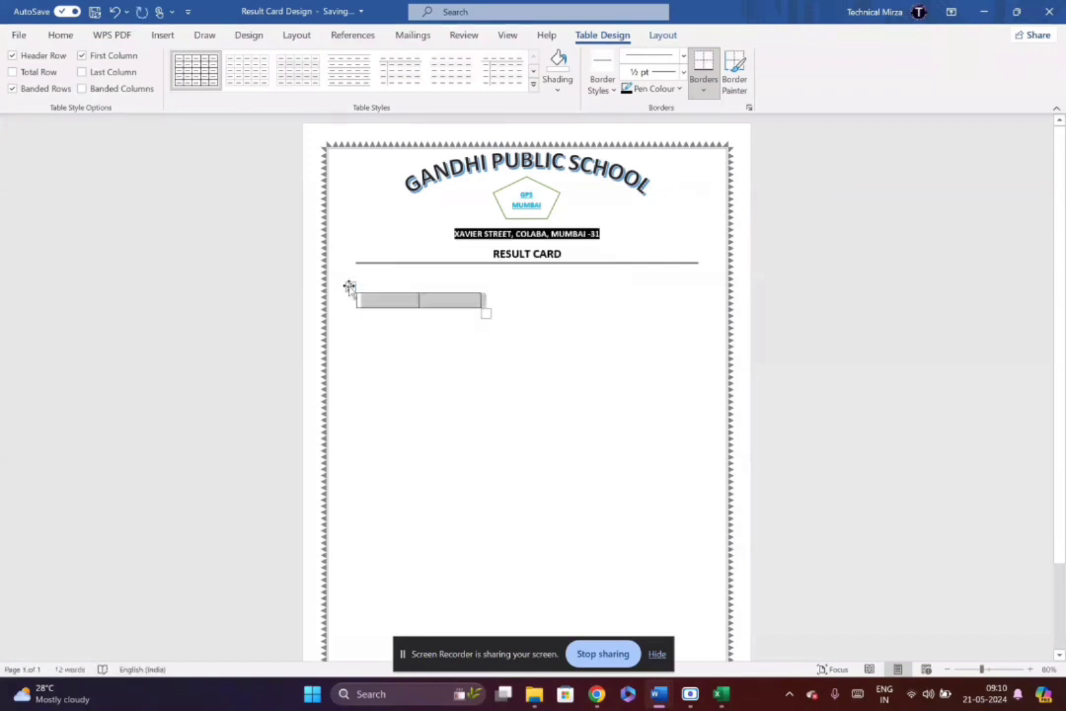
{"action": "left_click", "coordinate": [540, 314]}
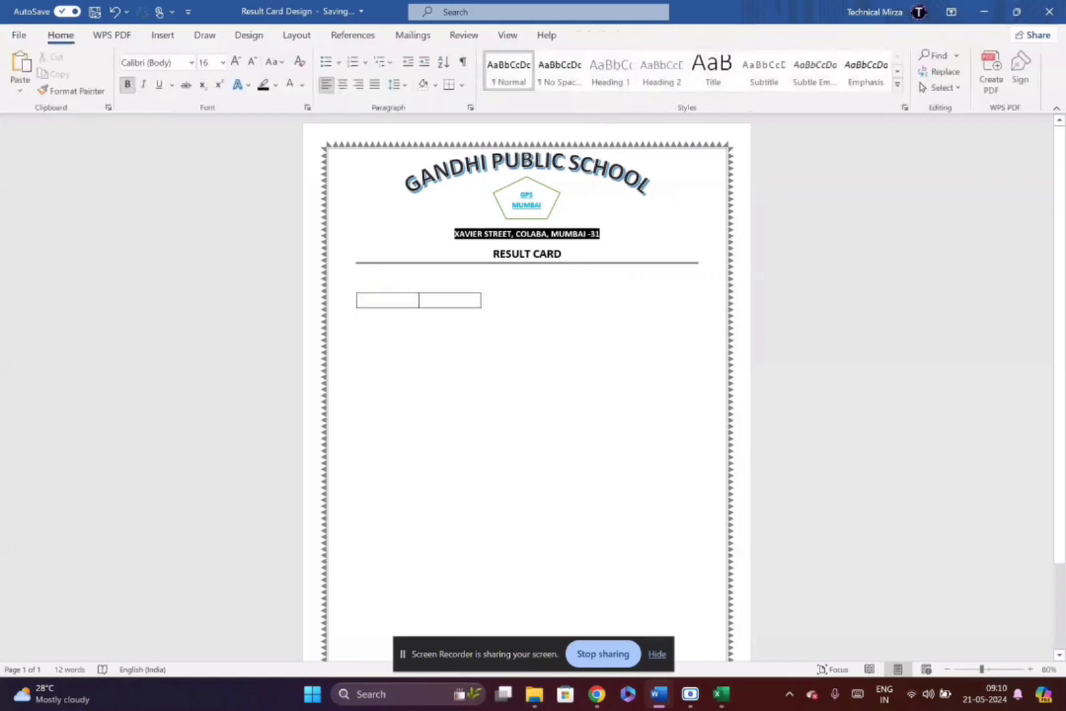
{"action": "key", "text": "Return"}
{"action": "key", "text": "ctrl+v"}
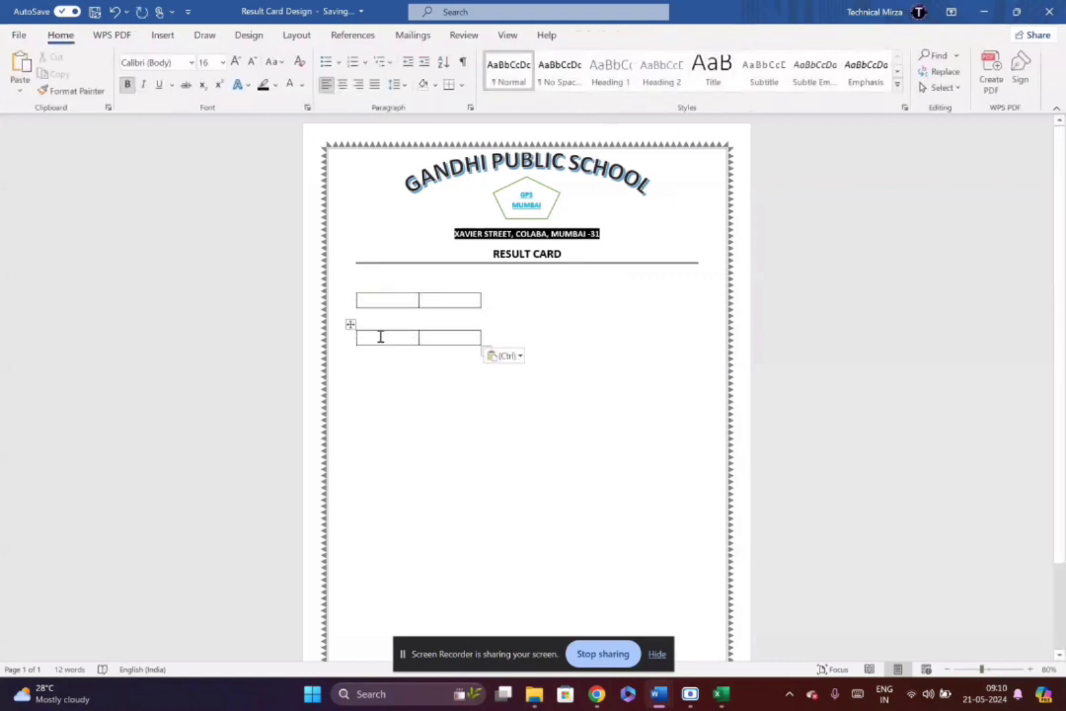
{"action": "left_click_drag", "start_coordinate": [351, 325], "coordinate": [565, 290]}
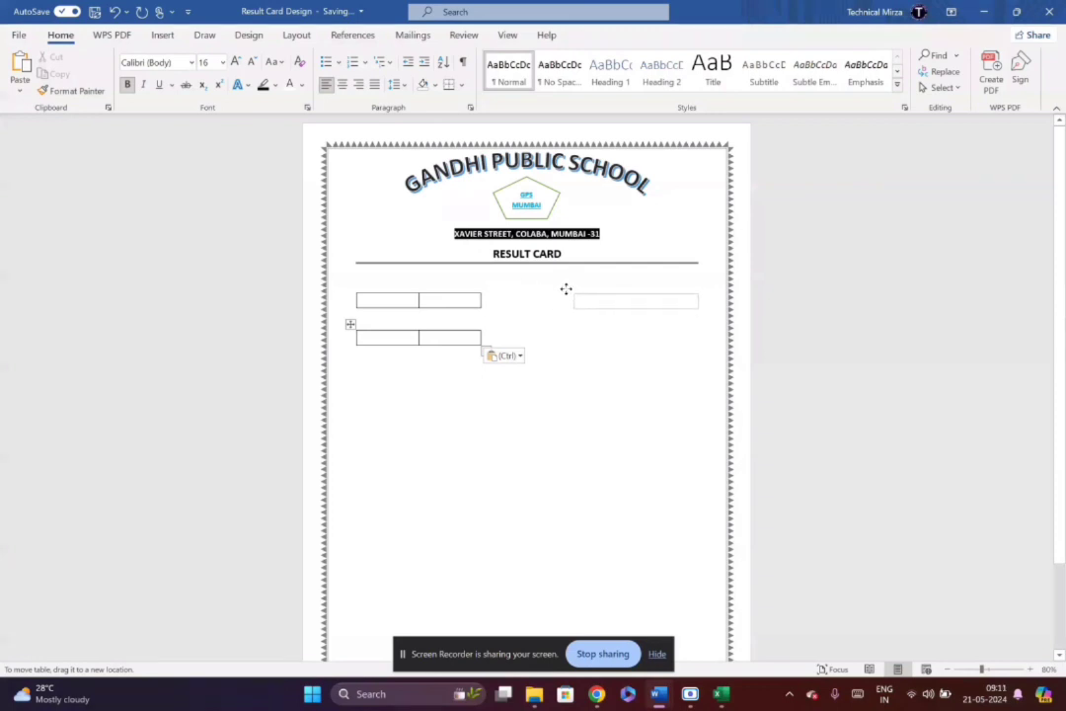
{"action": "left_click_drag", "start_coordinate": [565, 289], "coordinate": [566, 288]}
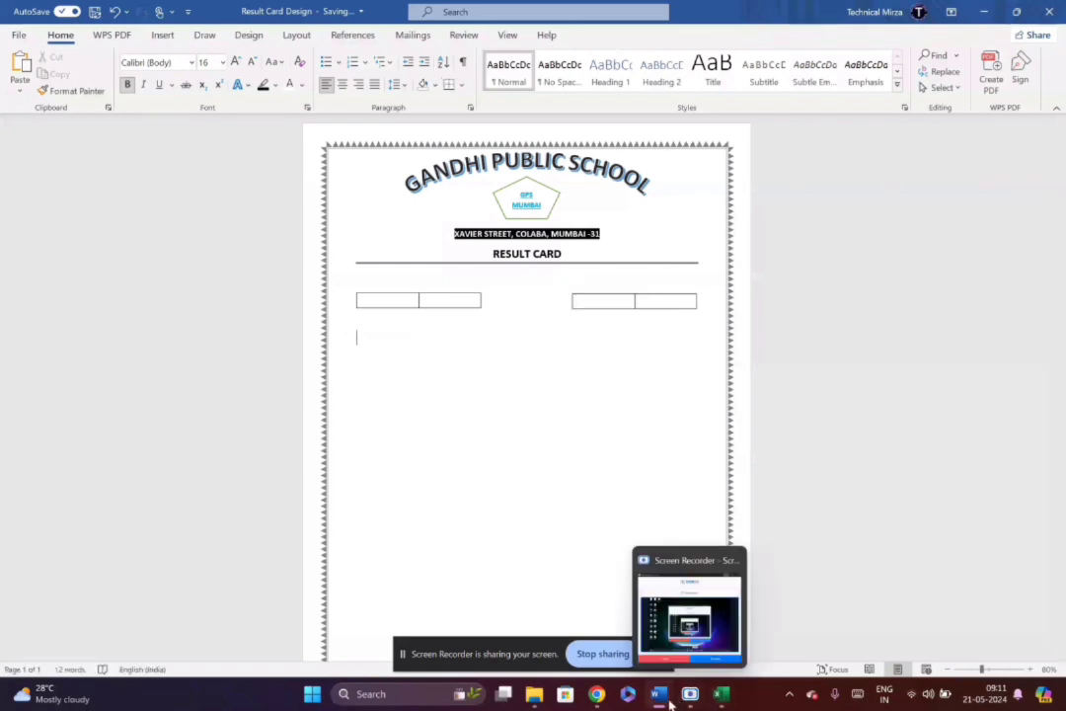
- Following the PROGRESS sample, enter the line RESULT OF ANNUAL EXAMINATION 2024 – SESSION 2023-24 above the two small tables
{"action": "left_click", "coordinate": [642, 659]}
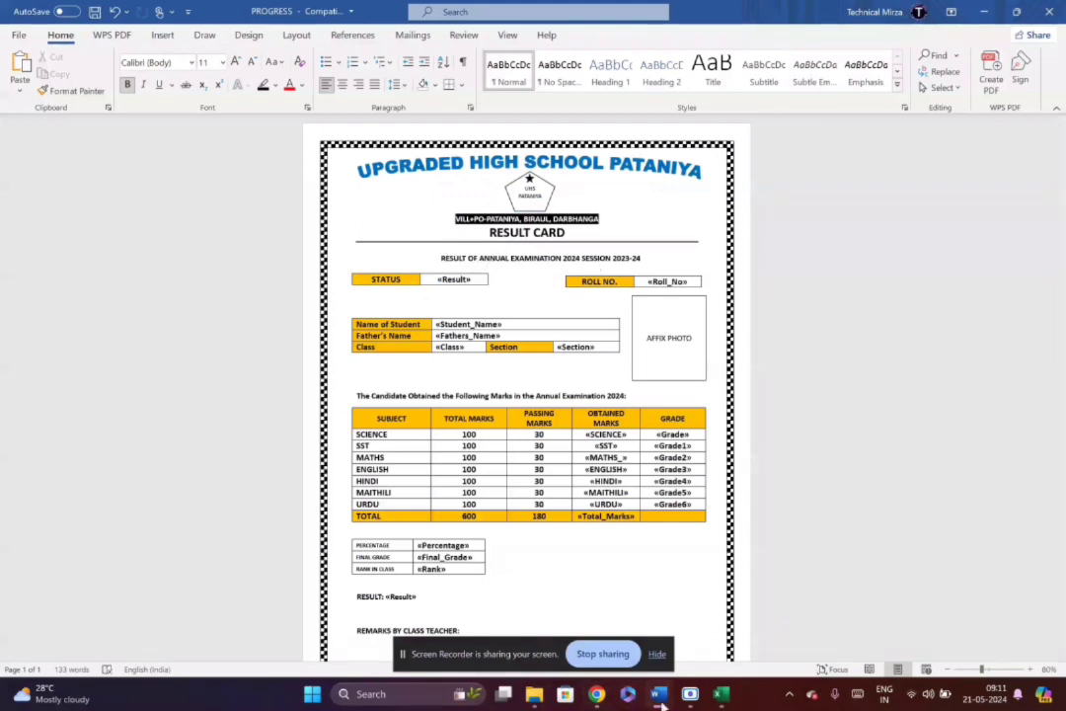
{"action": "mouse_move", "coordinate": [661, 703]}
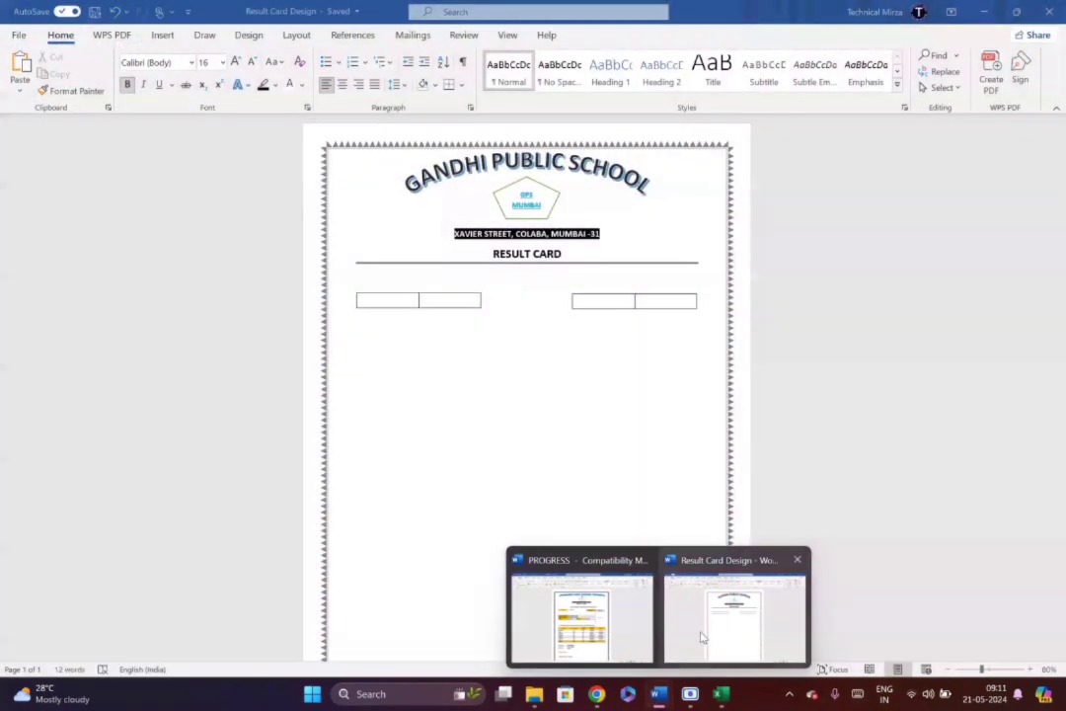
{"action": "left_click", "coordinate": [695, 632]}
{"action": "left_click", "coordinate": [383, 279]}
{"action": "type", "text": "RESULT OF"}
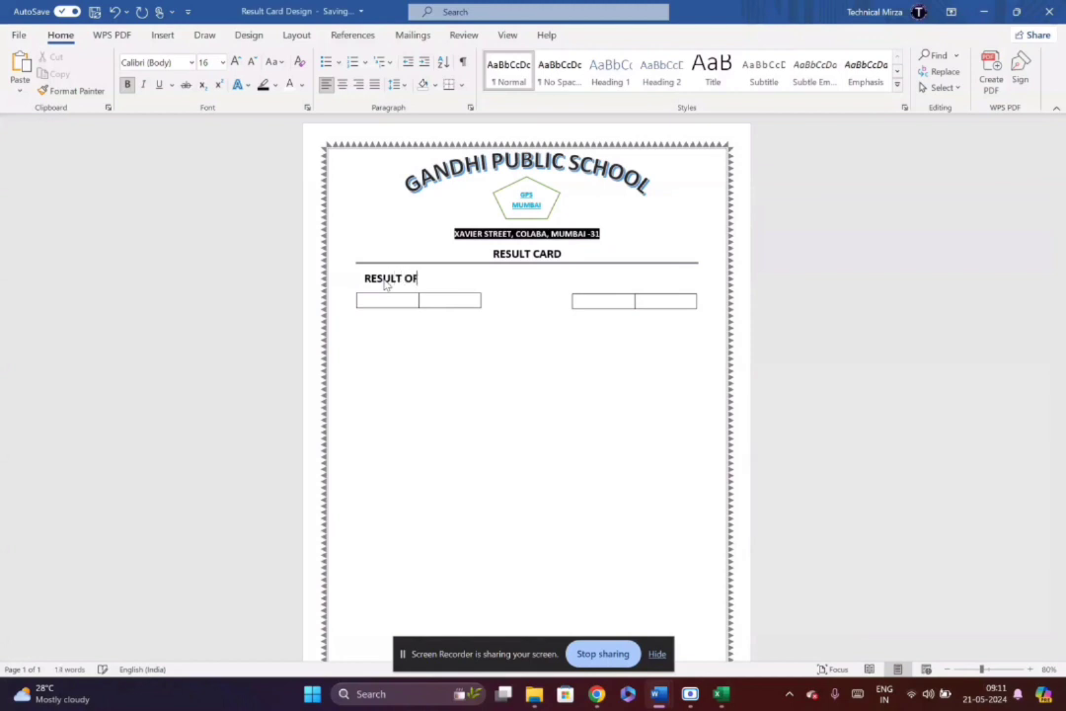
{"action": "type", "text": " ANNUAL EXAMINATION 2024 -=- SESSION"}
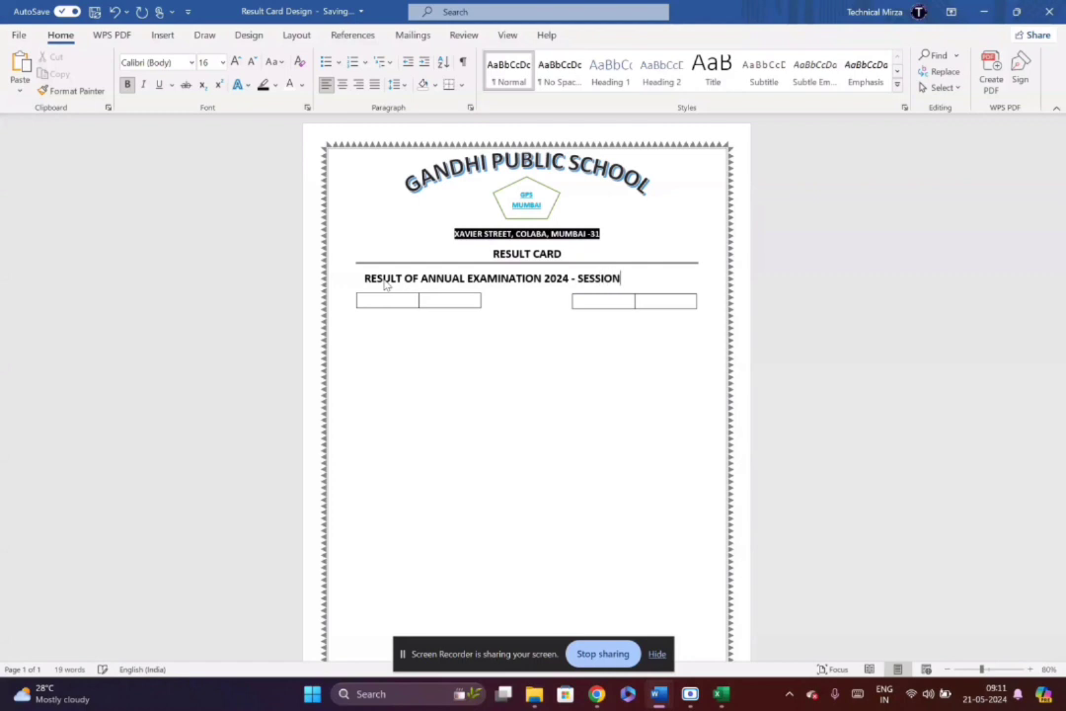
{"action": "type", "text": " 2023-24"}
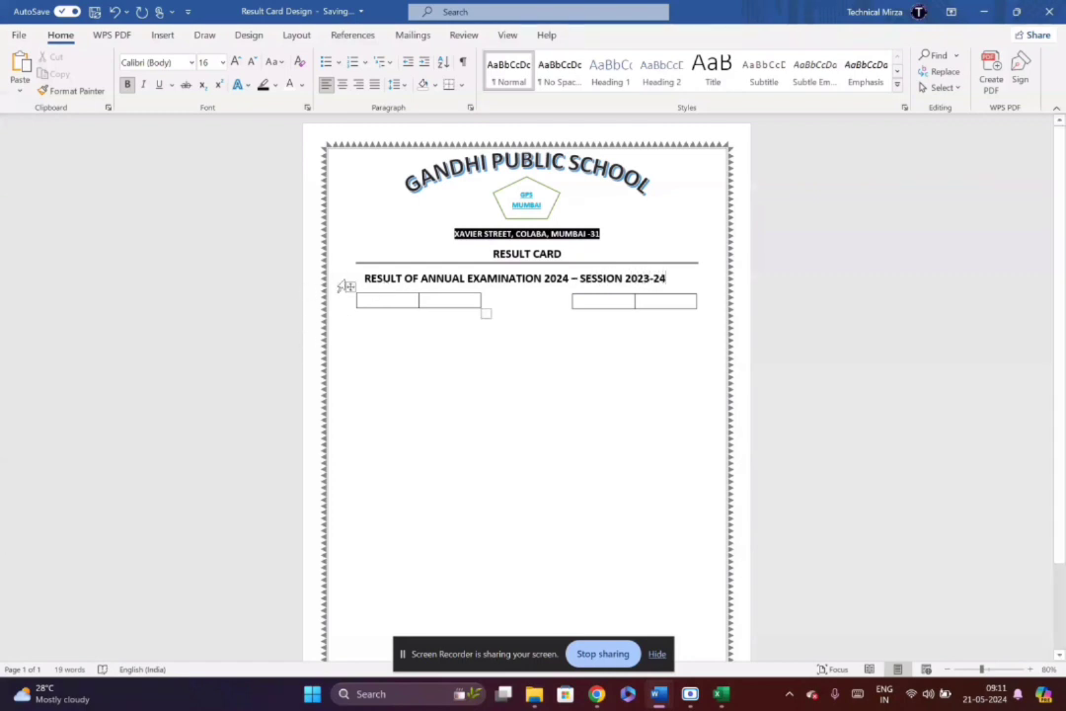
- Set the annual examination line to 14 pt and centre it on the page
{"action": "left_click_drag", "start_coordinate": [365, 282], "coordinate": [673, 286]}
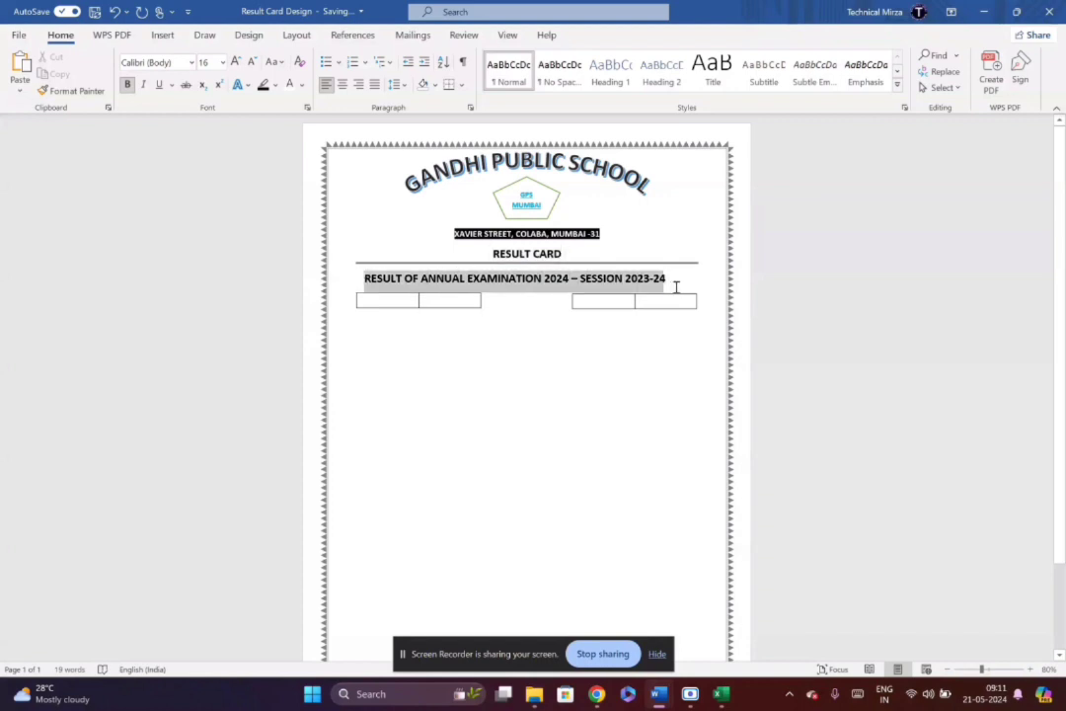
{"action": "left_click", "coordinate": [222, 62]}
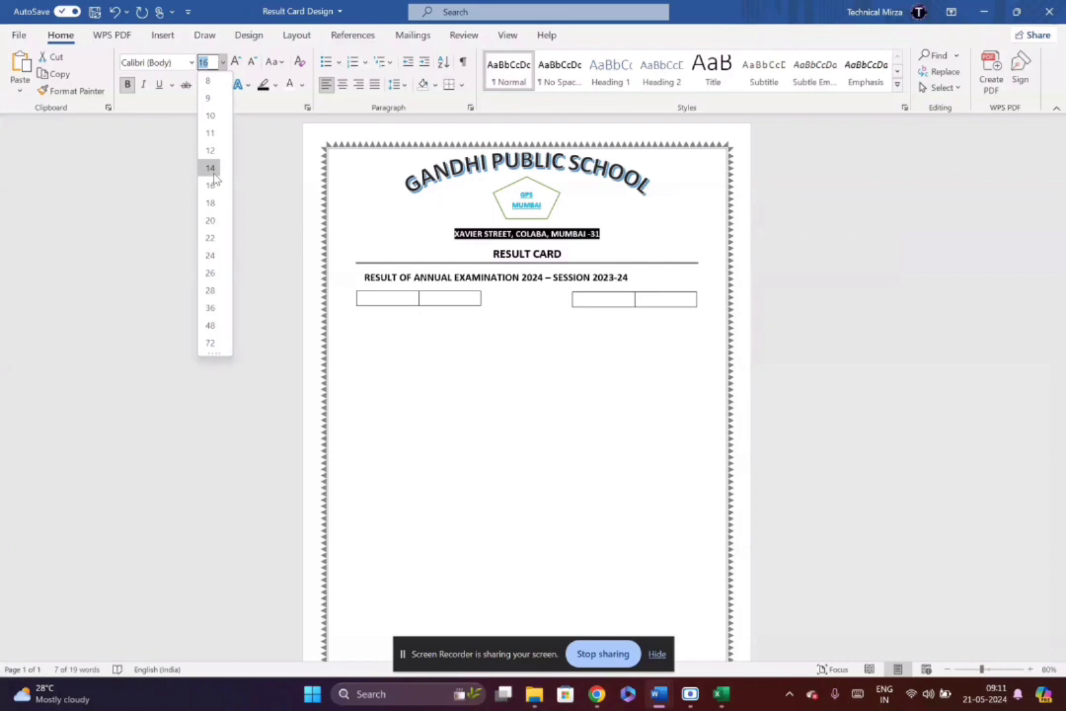
{"action": "left_click", "coordinate": [213, 173]}
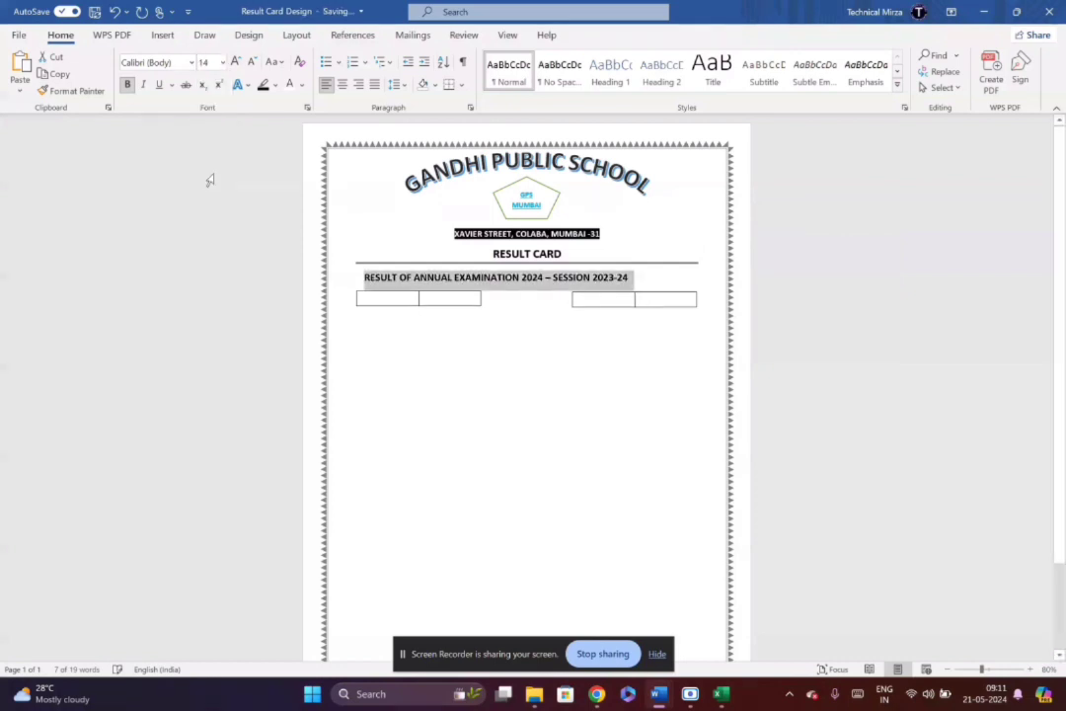
{"action": "left_click", "coordinate": [343, 85]}
{"action": "left_click", "coordinate": [502, 408]}
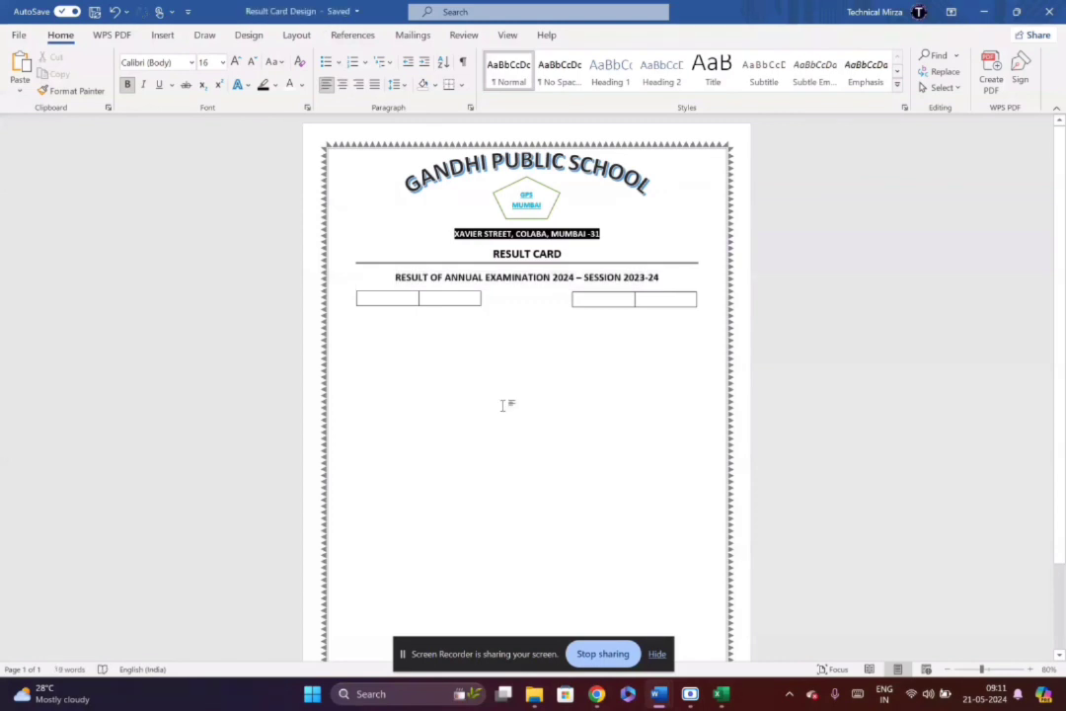
- Label the first cell of the left table STATUS and the first cell of the right table ROLL NO
{"action": "left_click", "coordinate": [378, 300]}
{"action": "type", "text": "STATUS"}
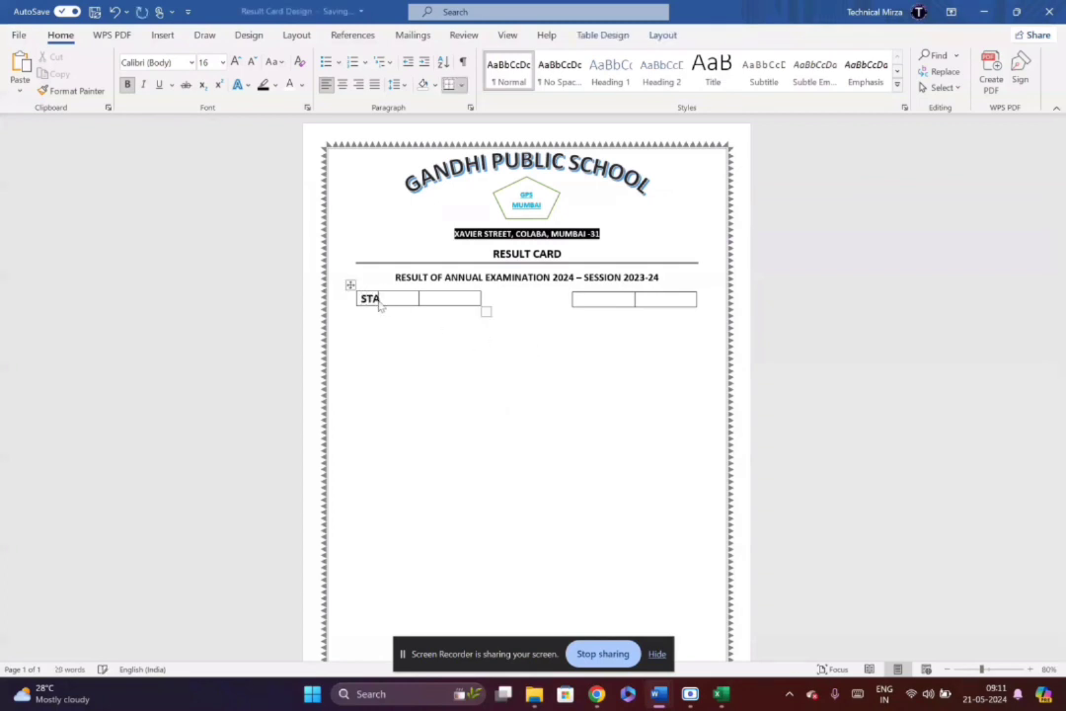
{"action": "left_click", "coordinate": [605, 302]}
{"action": "type", "text": "ROLL NO"}
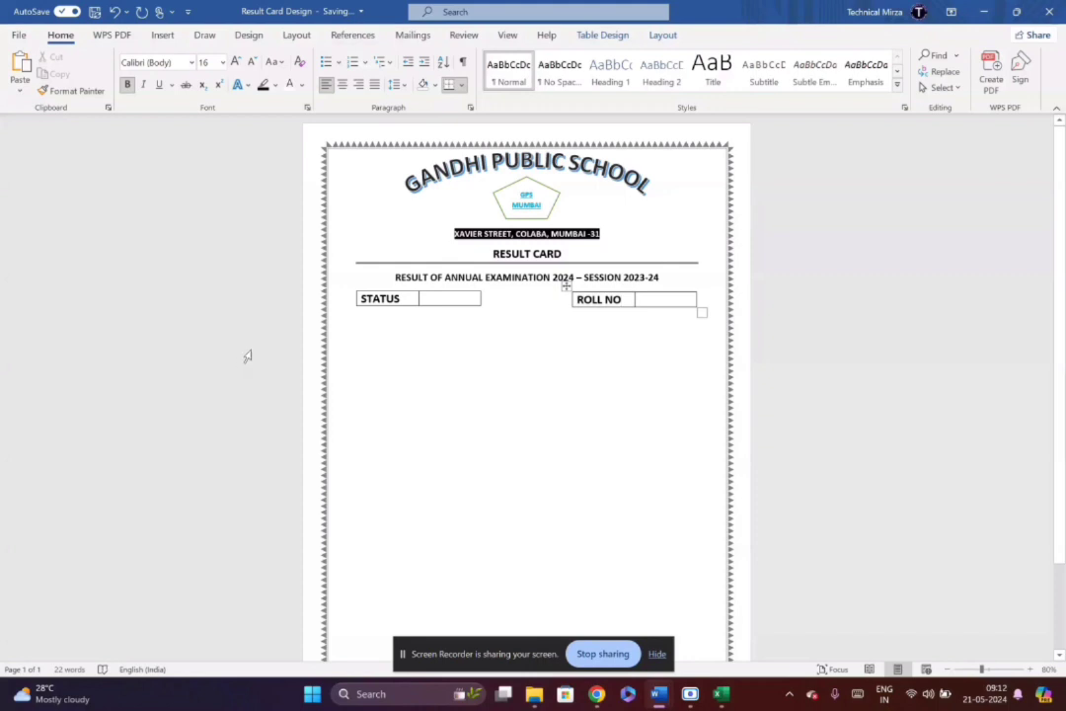
- Shade the STATUS cell with the standard orange colour
{"action": "double_click", "coordinate": [381, 298]}
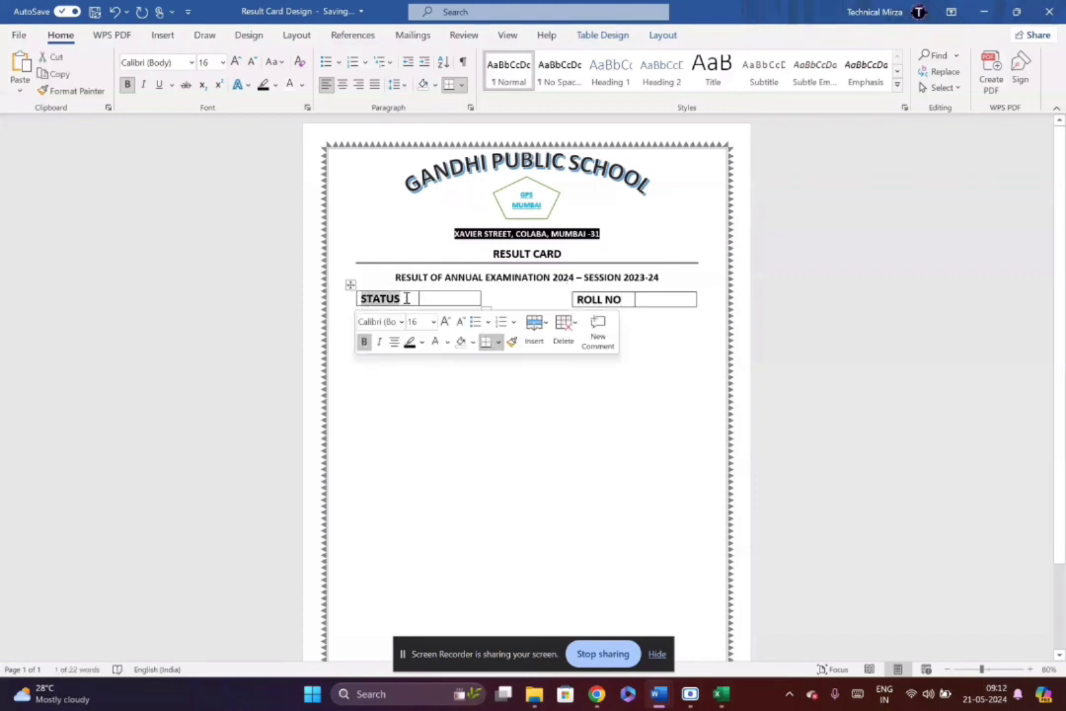
{"action": "right_click", "coordinate": [406, 297]}
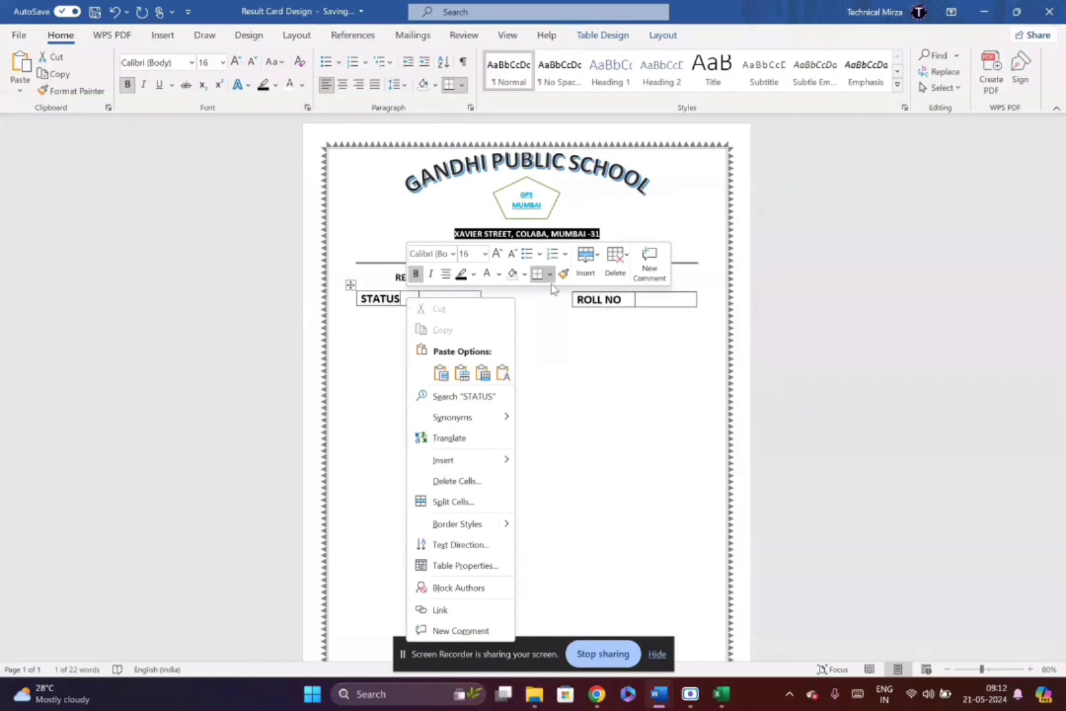
{"action": "left_click", "coordinate": [528, 277]}
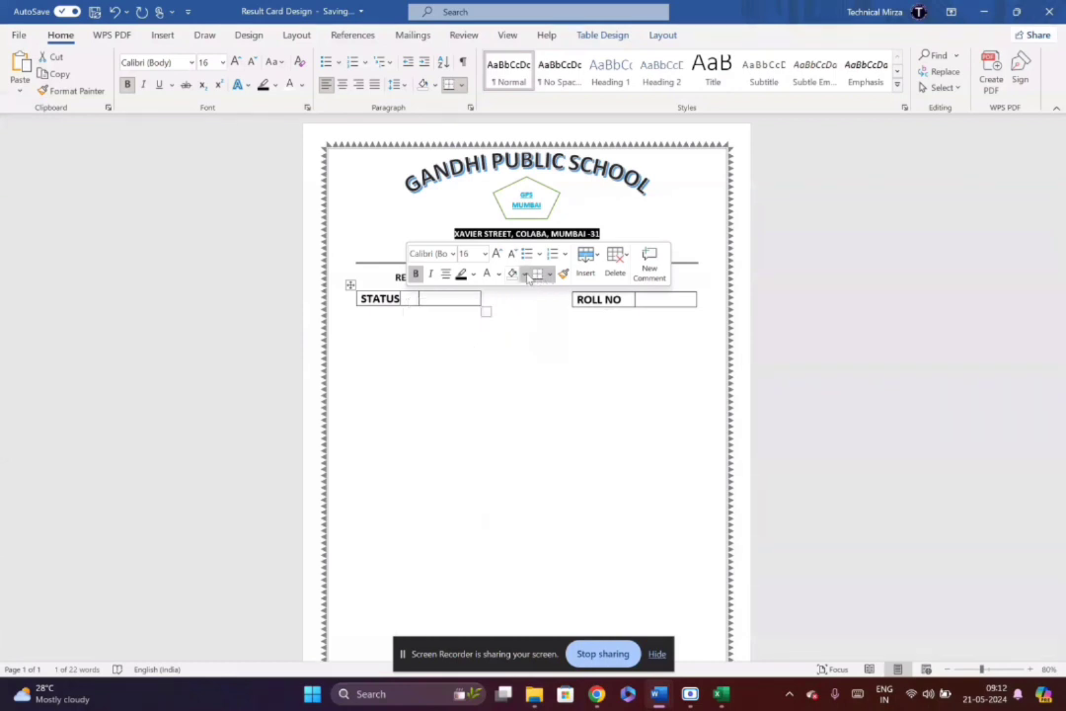
{"action": "left_click", "coordinate": [523, 275]}
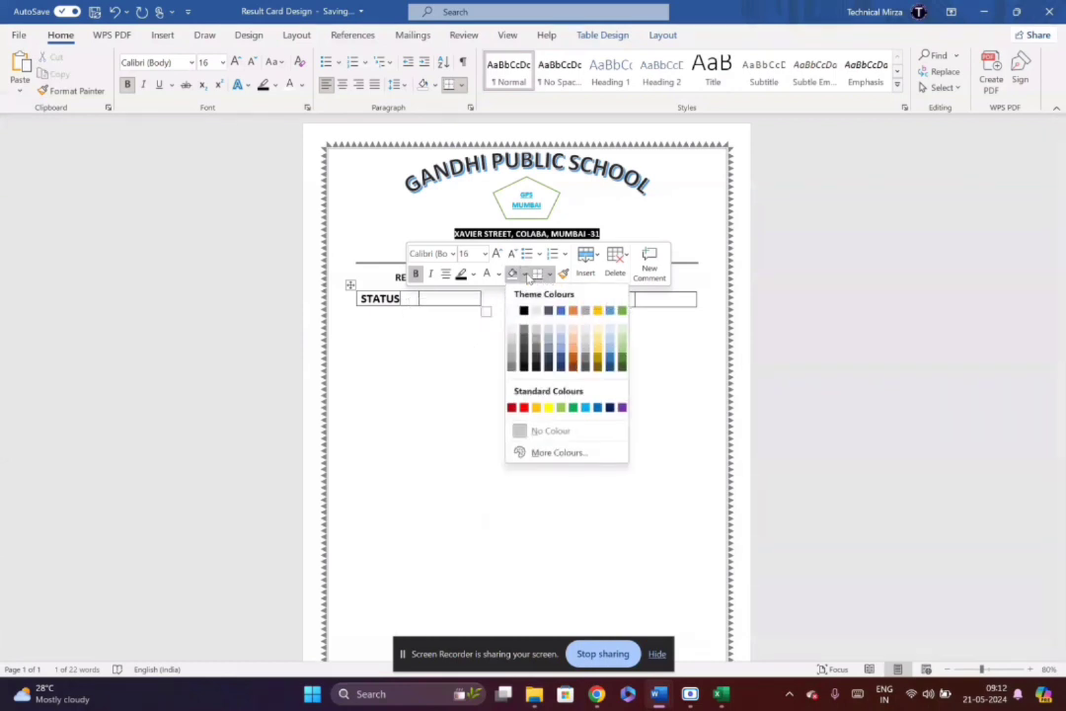
{"action": "left_click", "coordinate": [536, 408]}
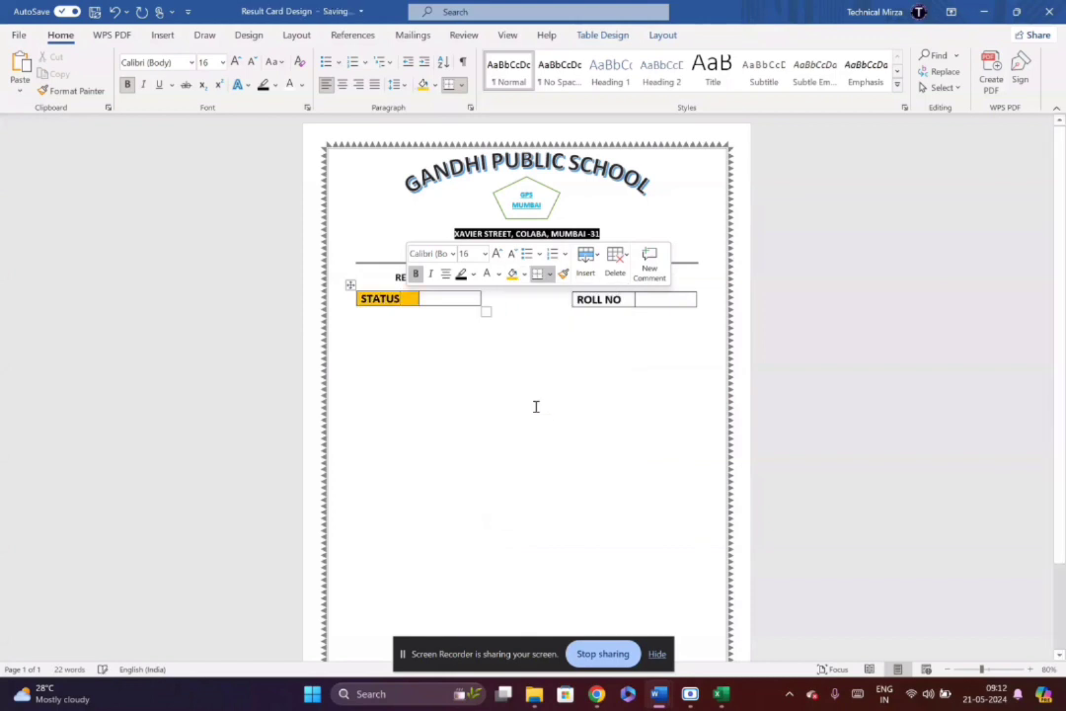
- Shade the ROLL NO cell with the standard orange colour
{"action": "right_click", "coordinate": [633, 299]}
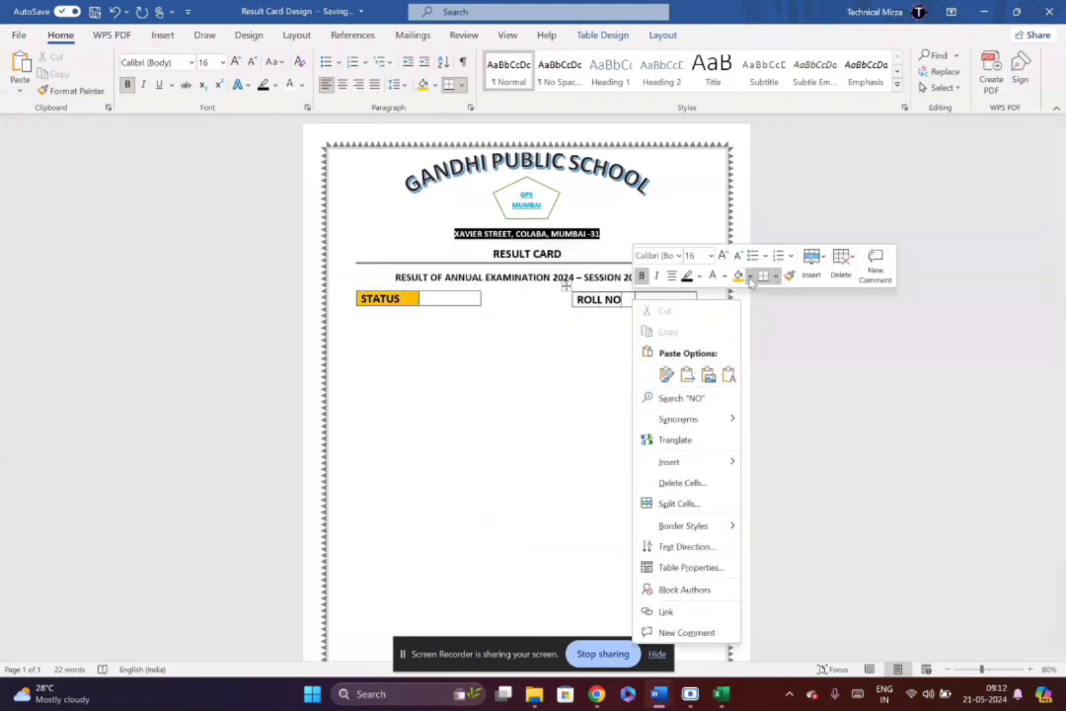
{"action": "left_click", "coordinate": [750, 276]}
{"action": "left_click", "coordinate": [763, 415]}
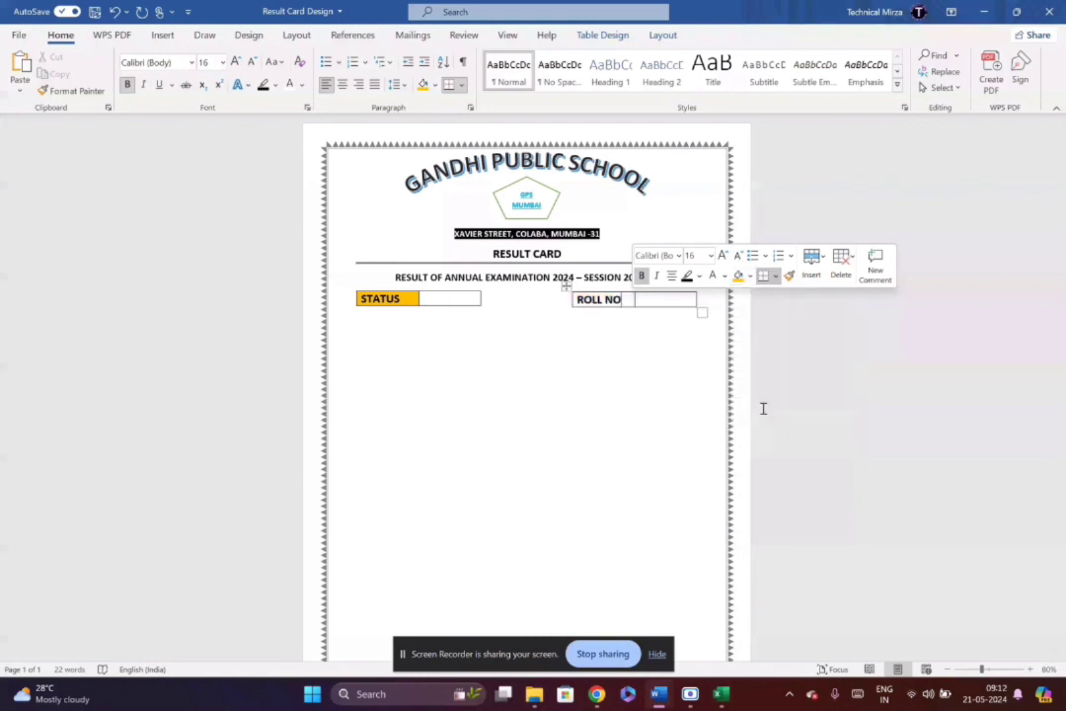
- Insert a table with four columns and five rows below the STATUS and ROLL NO tables
{"action": "left_click", "coordinate": [523, 436]}
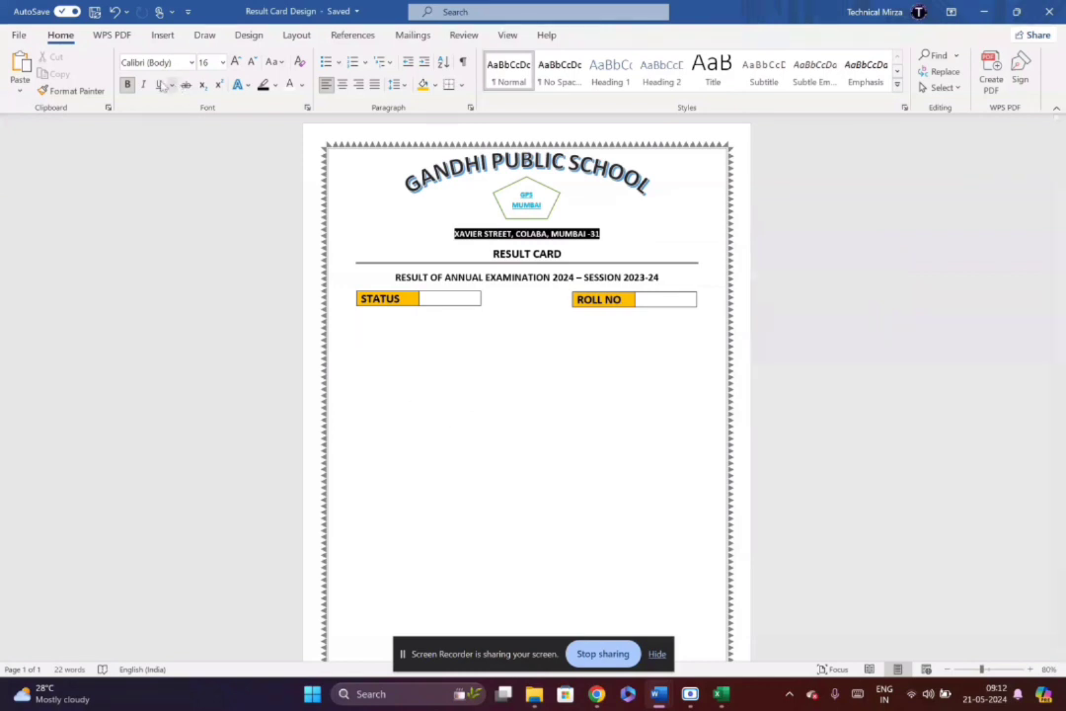
{"action": "left_click", "coordinate": [138, 36]}
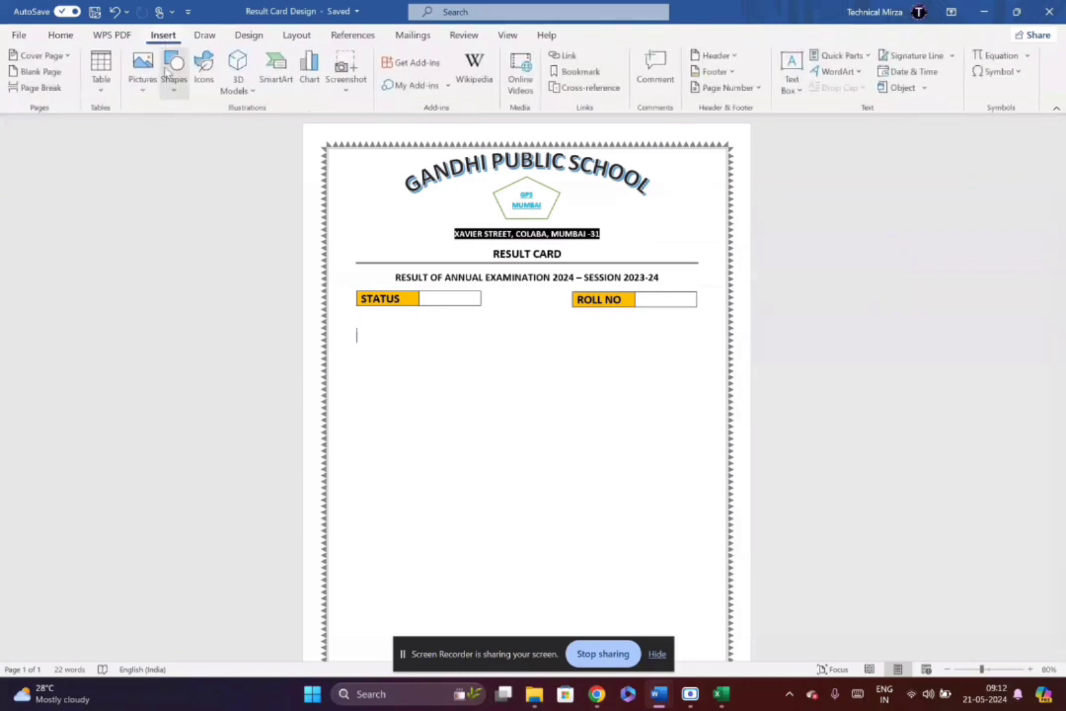
{"action": "left_click", "coordinate": [99, 69]}
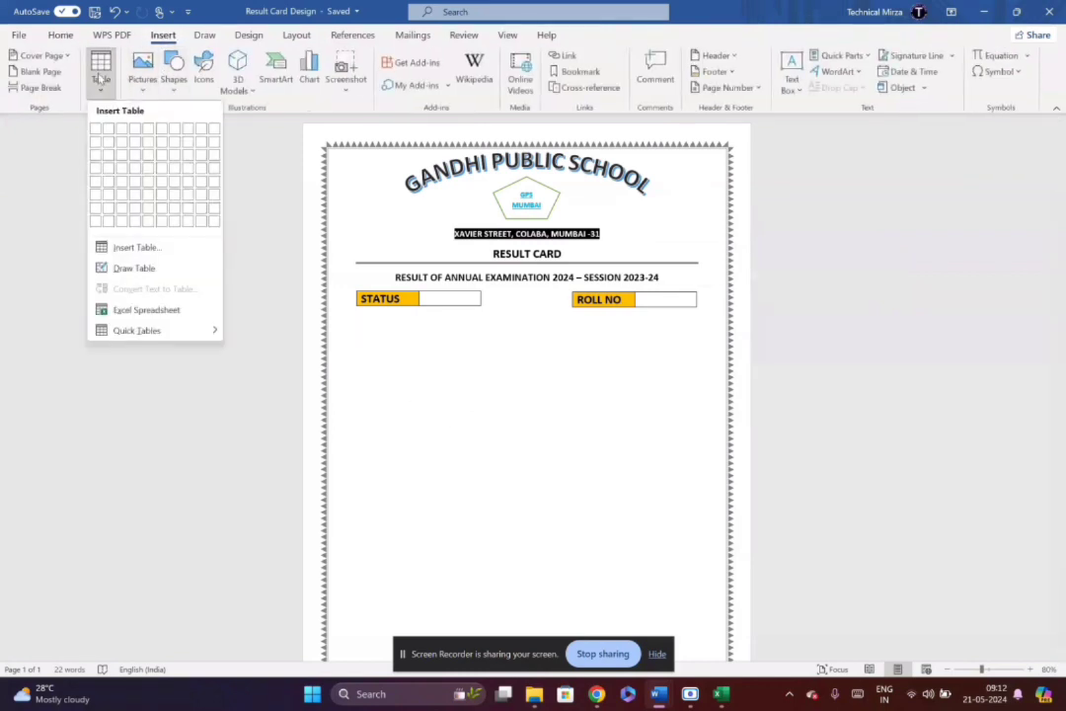
{"action": "left_click", "coordinate": [141, 187]}
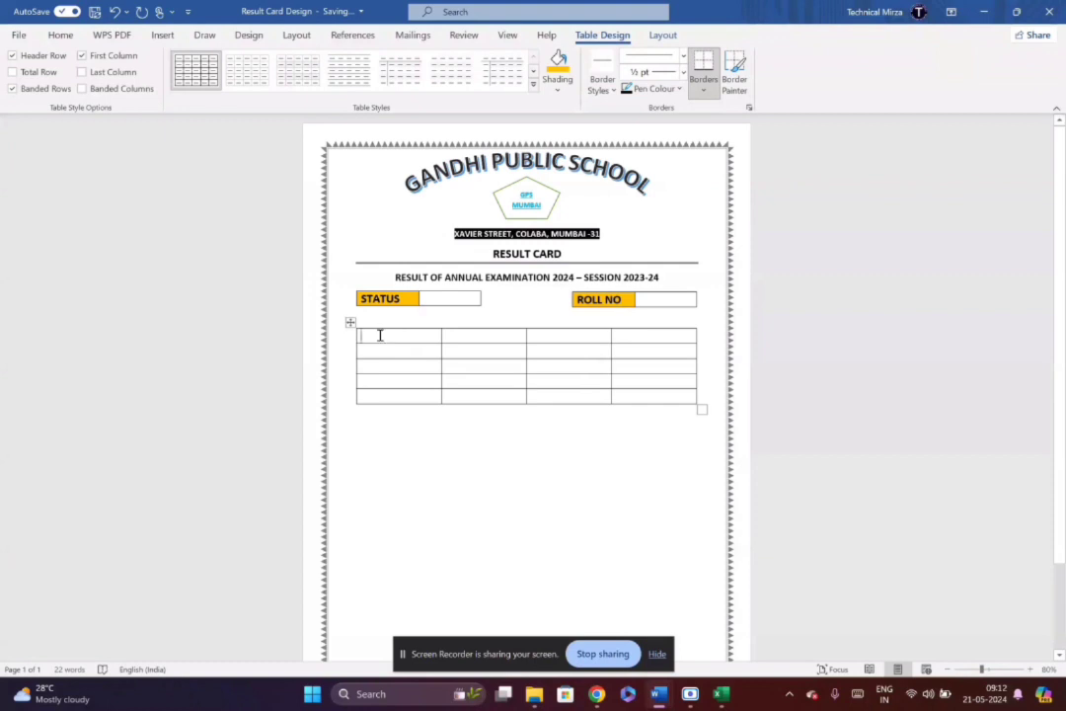
- Label the first three rows of the new table's first column Name of Student, Father's Name and Mother Name
{"action": "type", "text": "n"}
{"action": "key", "text": "BackSpace"}
{"action": "type", "text": "Name o"}
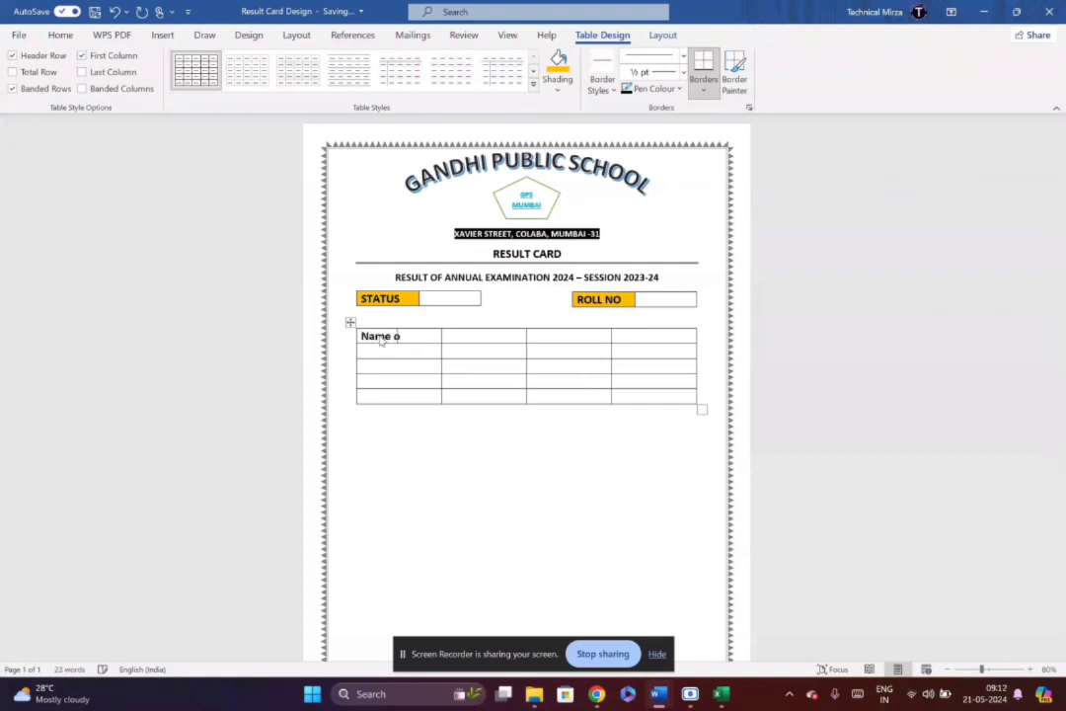
{"action": "type", "text": "f Student"}
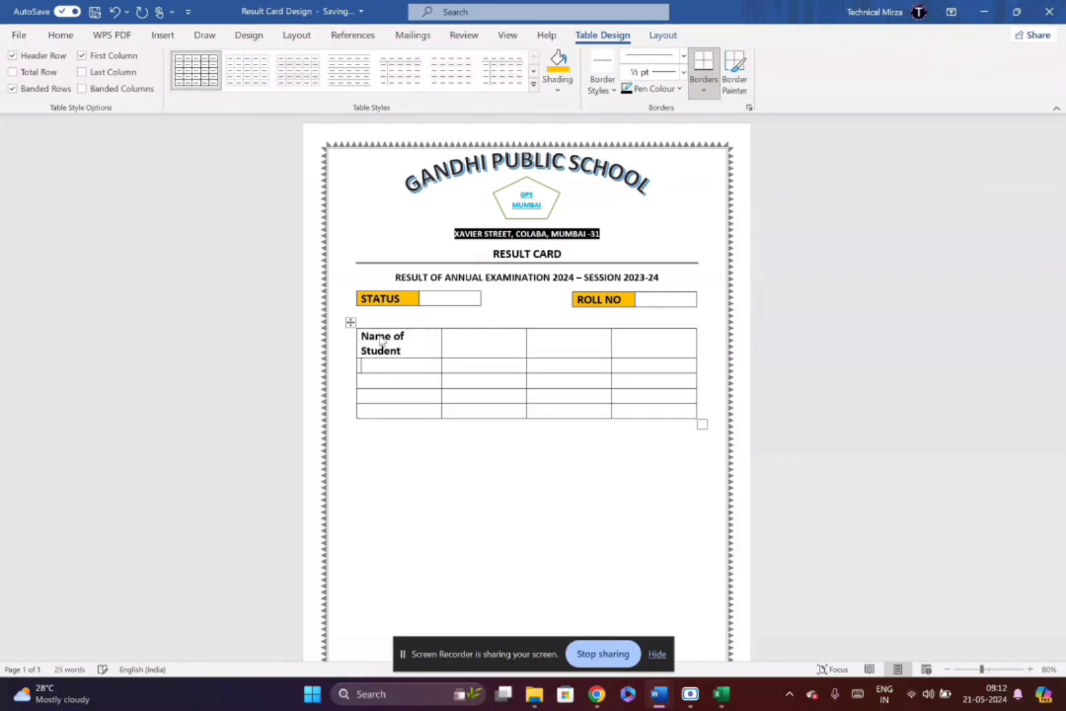
{"action": "type", "text": "Fath"}
{"action": "type", "text": "er's Name"}
{"action": "type", "text": "m"}
{"action": "type", "text": "other Na"}
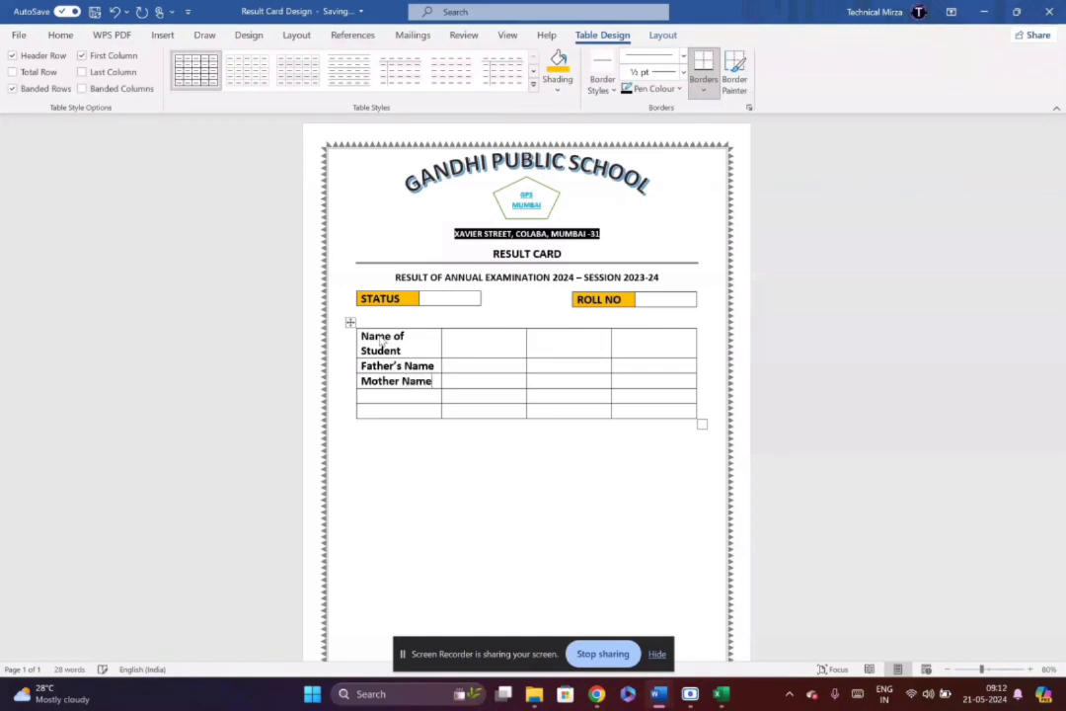
- Label the table's last two rows Date of Birth and Class, and enter Section in the third cell of the Class row
{"action": "type", "text": "D"}
{"action": "type", "text": "ate of Bi"}
{"action": "type", "text": "rt"}
{"action": "type", "text": "Class"}
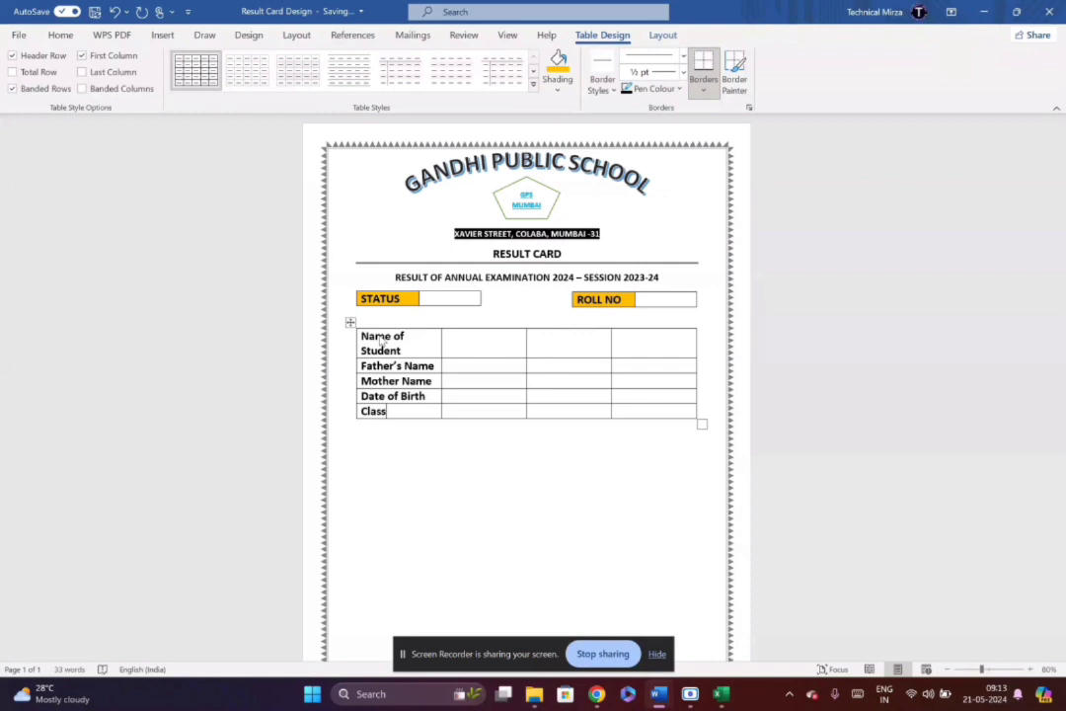
{"action": "key", "text": "Down"}
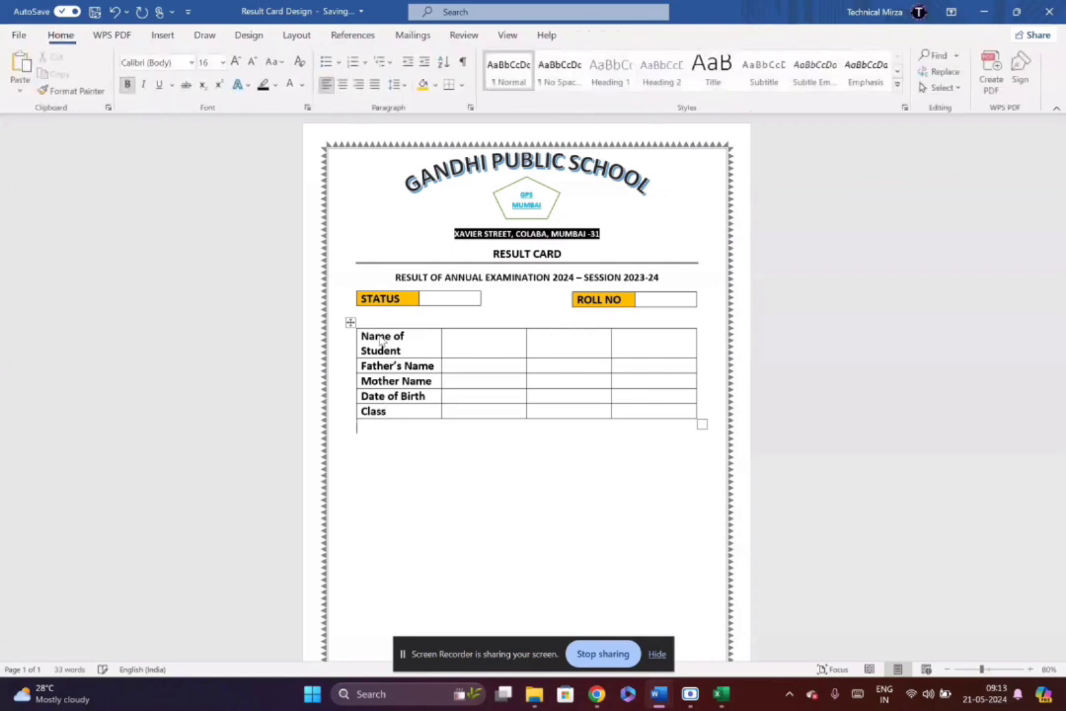
{"action": "left_click", "coordinate": [571, 412]}
{"action": "type", "text": "Section"}
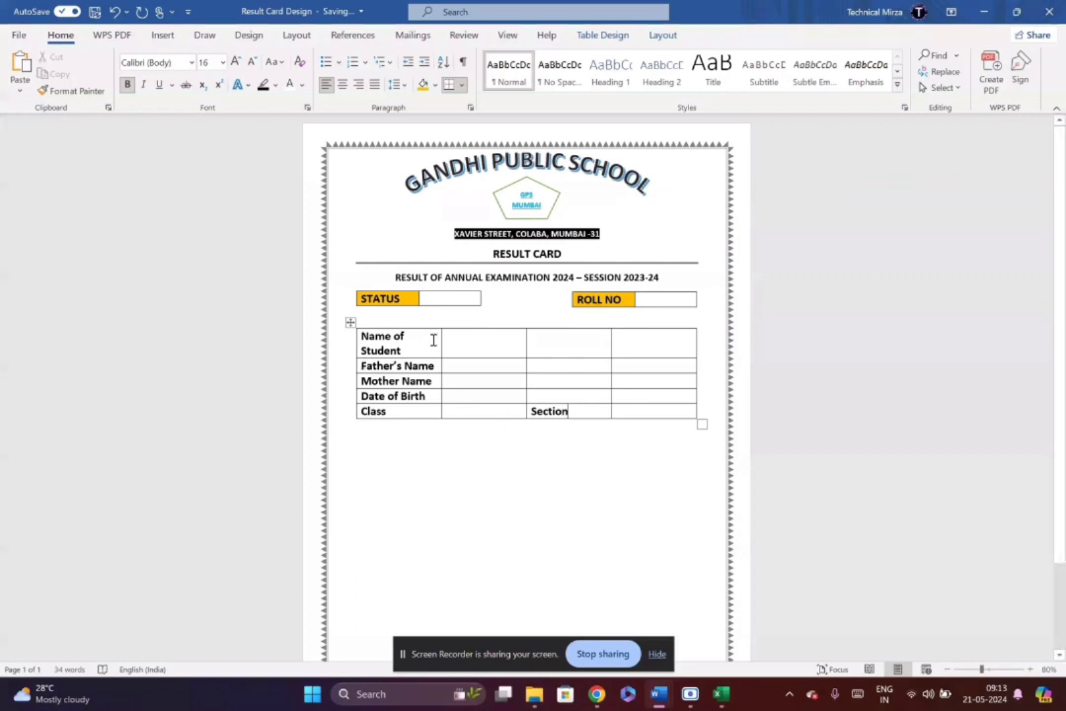
- Fit Name of Student on one line and merge the three cells beside each of the student, father and mother name labels
{"action": "left_click_drag", "start_coordinate": [441, 338], "coordinate": [638, 343]}
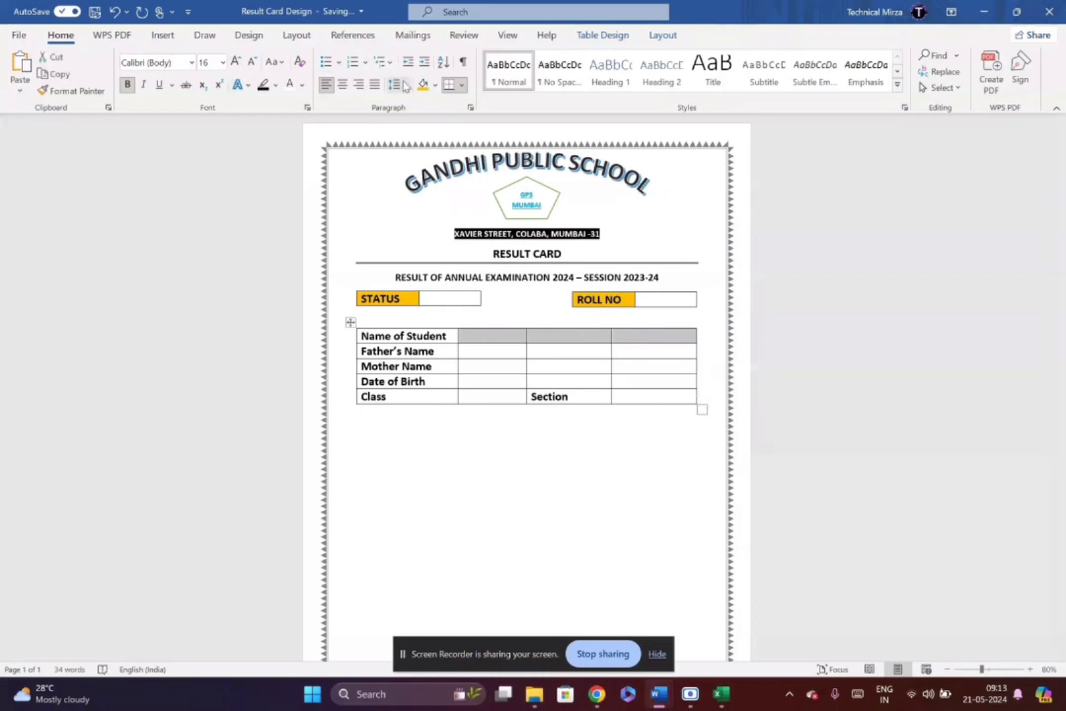
{"action": "right_click", "coordinate": [540, 340]}
{"action": "left_click", "coordinate": [580, 476]}
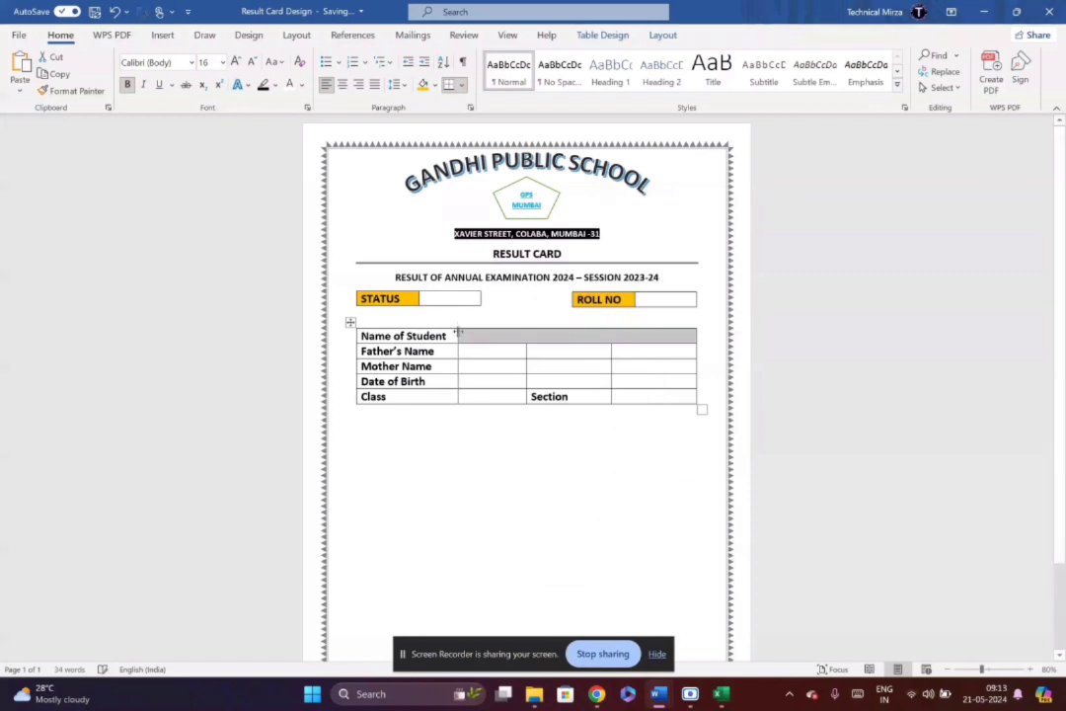
{"action": "left_click_drag", "start_coordinate": [473, 349], "coordinate": [649, 356]}
{"action": "right_click", "coordinate": [650, 355]}
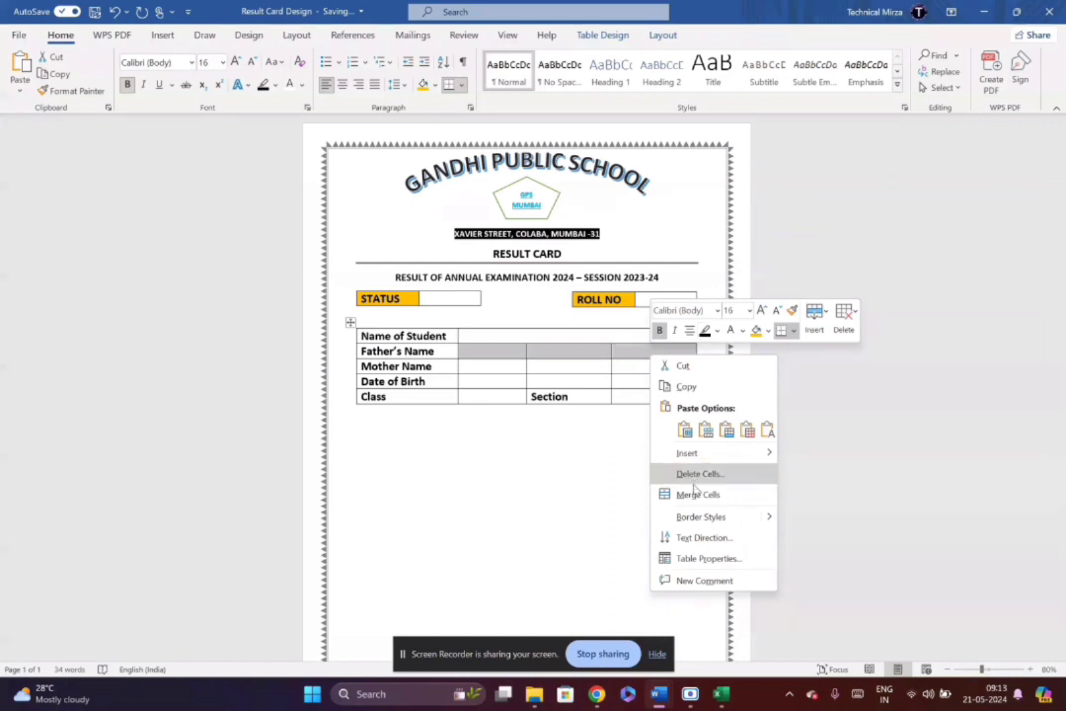
{"action": "left_click", "coordinate": [695, 493]}
{"action": "left_click_drag", "start_coordinate": [491, 366], "coordinate": [630, 367]}
{"action": "right_click", "coordinate": [629, 367]}
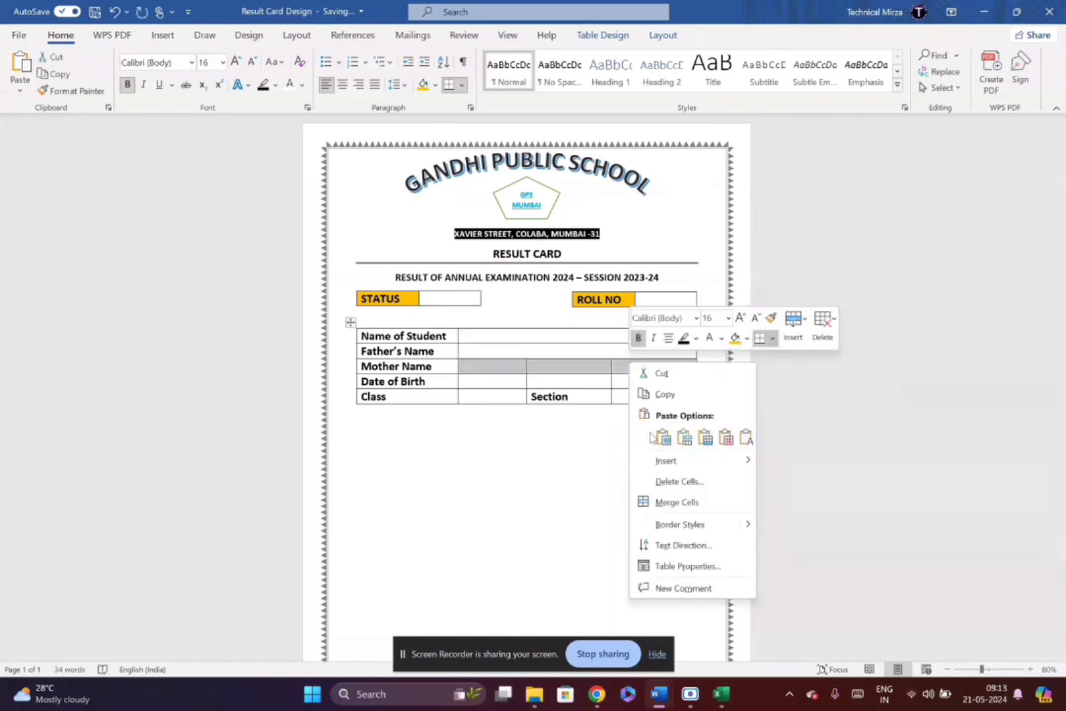
{"action": "left_click", "coordinate": [673, 502]}
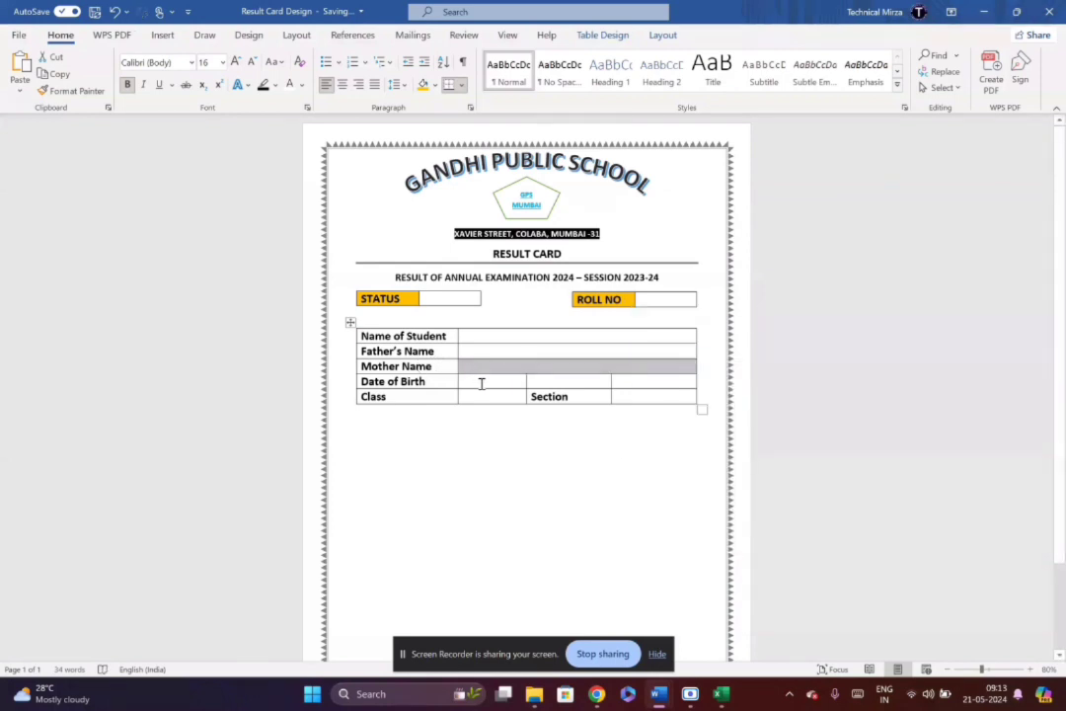
- Check the column headings in the Class IX Result - Section A workbook in Excel for a date of birth, and return to the Word result card
{"action": "left_click_drag", "start_coordinate": [481, 383], "coordinate": [619, 385]}
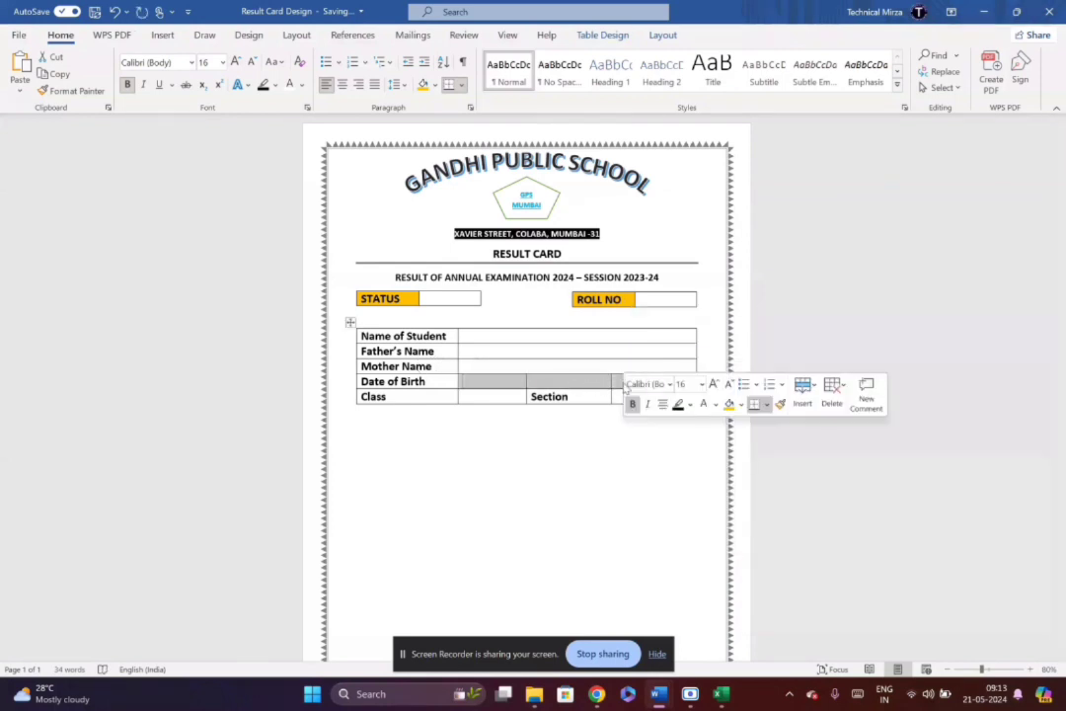
{"action": "right_click", "coordinate": [619, 384]}
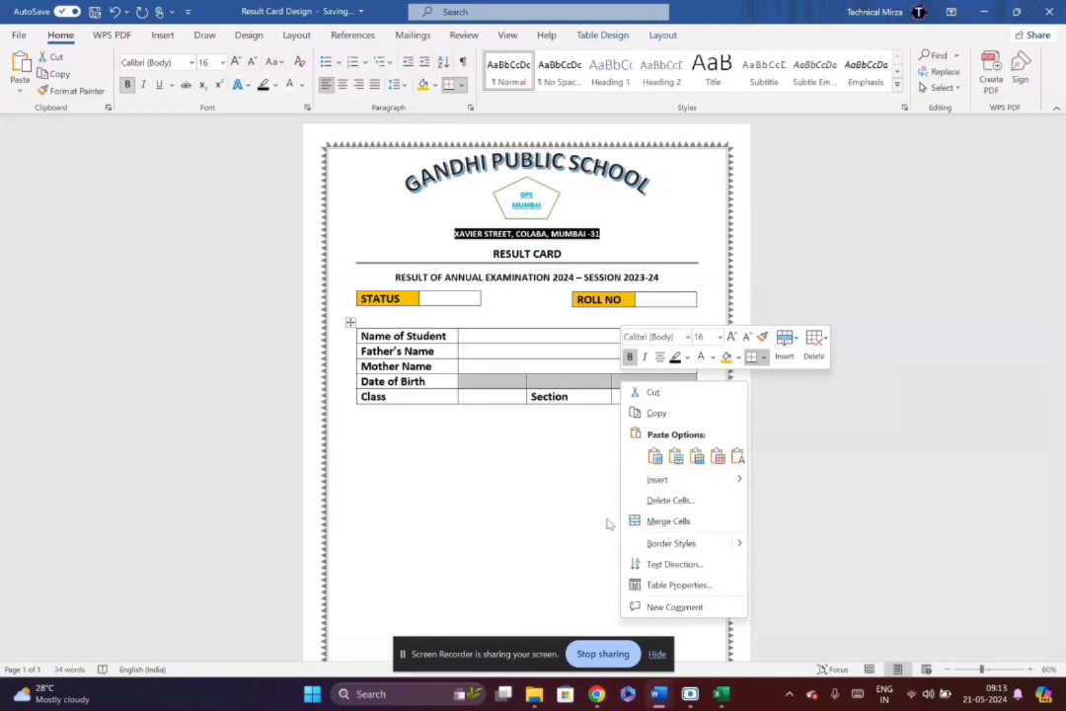
{"action": "left_click", "coordinate": [723, 700]}
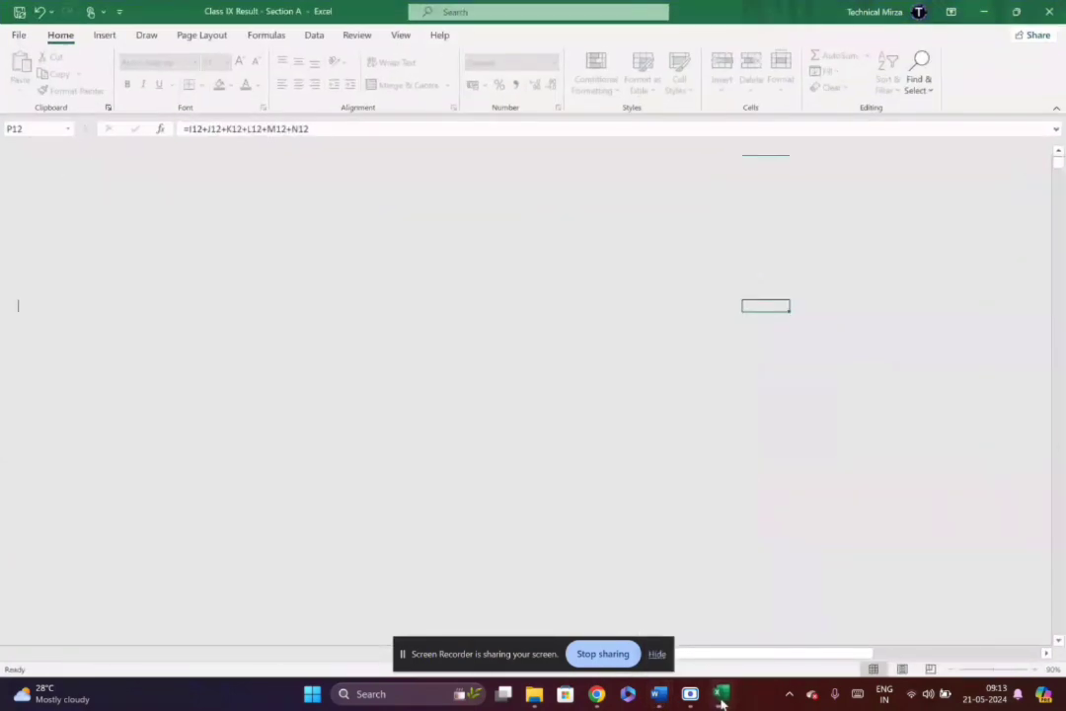
{"action": "left_click", "coordinate": [249, 329]}
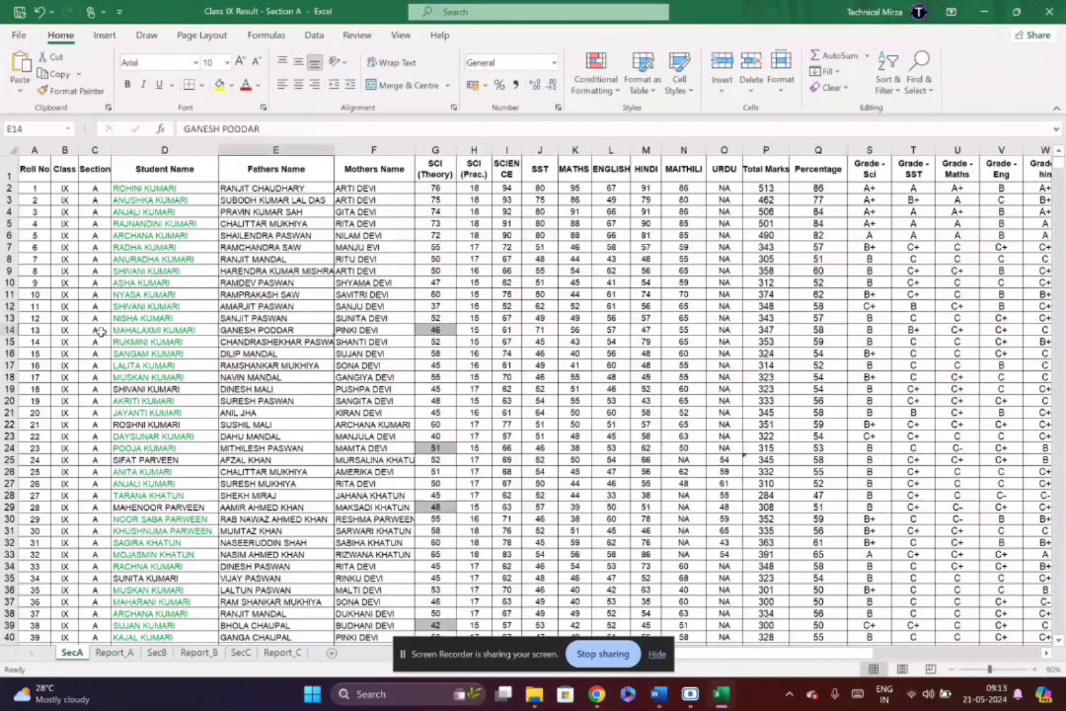
{"action": "key", "text": "Right"}
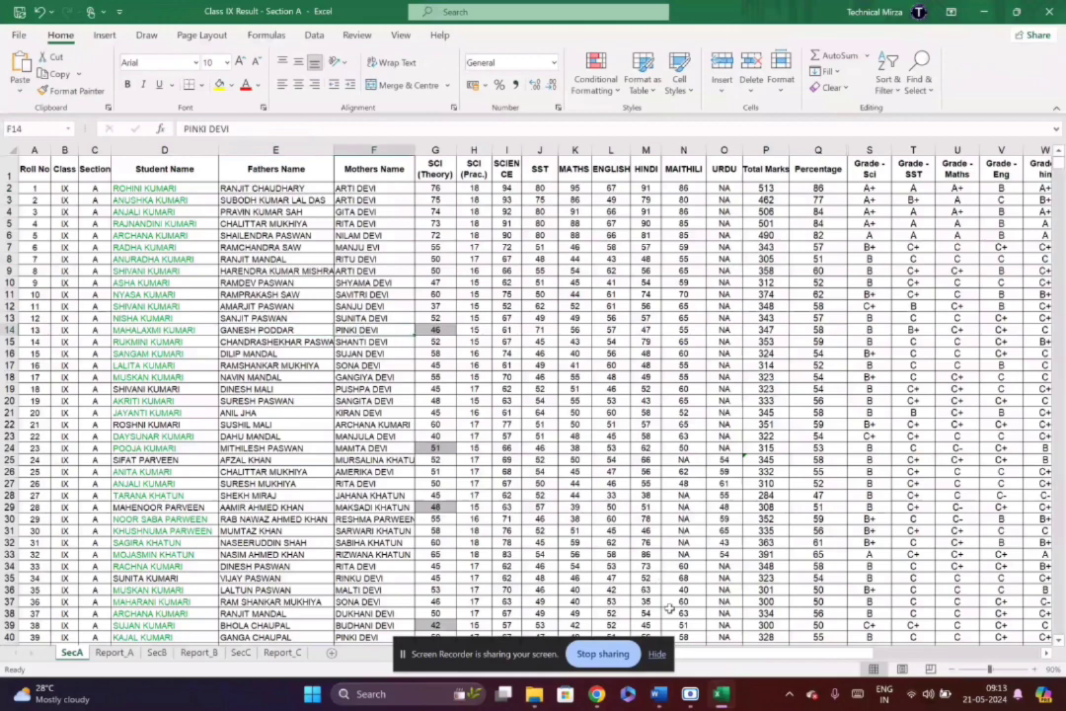
{"action": "key", "text": "alt+Tab"}
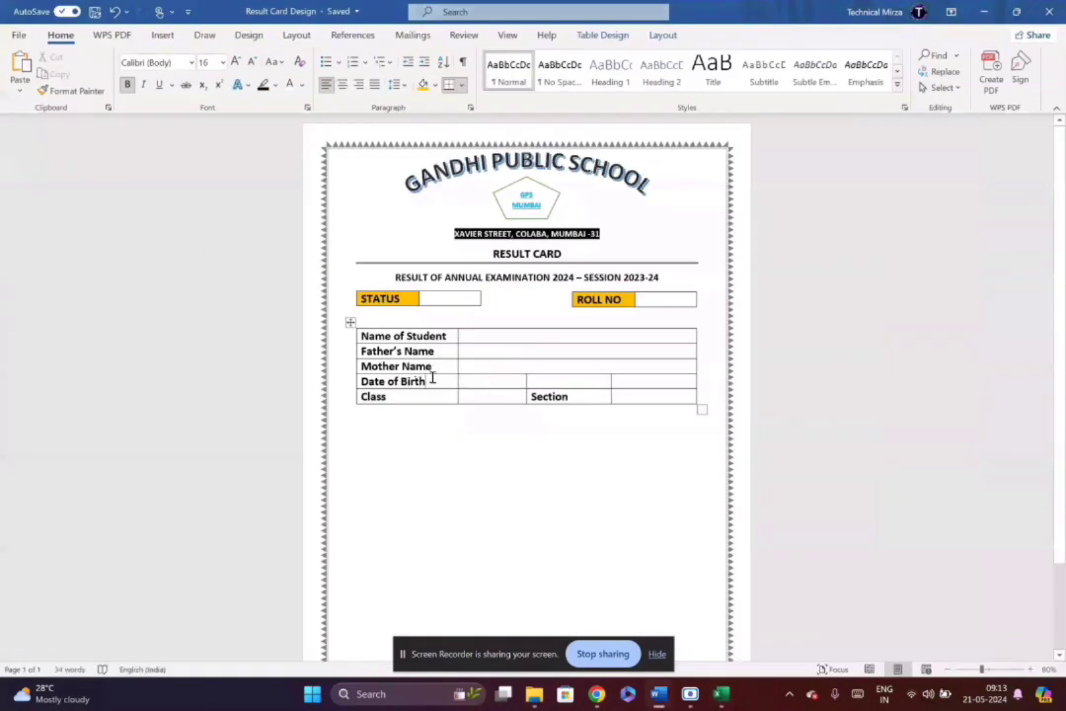
- Delete the entire Date of Birth row and correct the Mother Name label to Mother's Name
{"action": "right_click", "coordinate": [431, 380]}
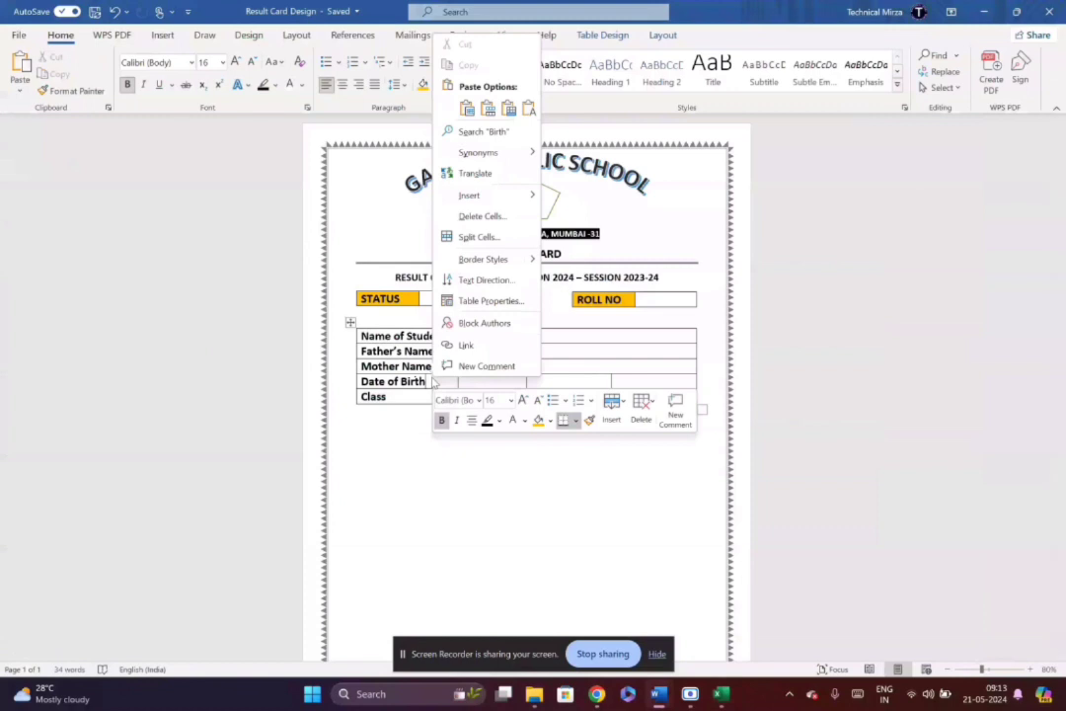
{"action": "left_click", "coordinate": [470, 215]}
{"action": "left_click", "coordinate": [482, 334]}
{"action": "left_click", "coordinate": [493, 370]}
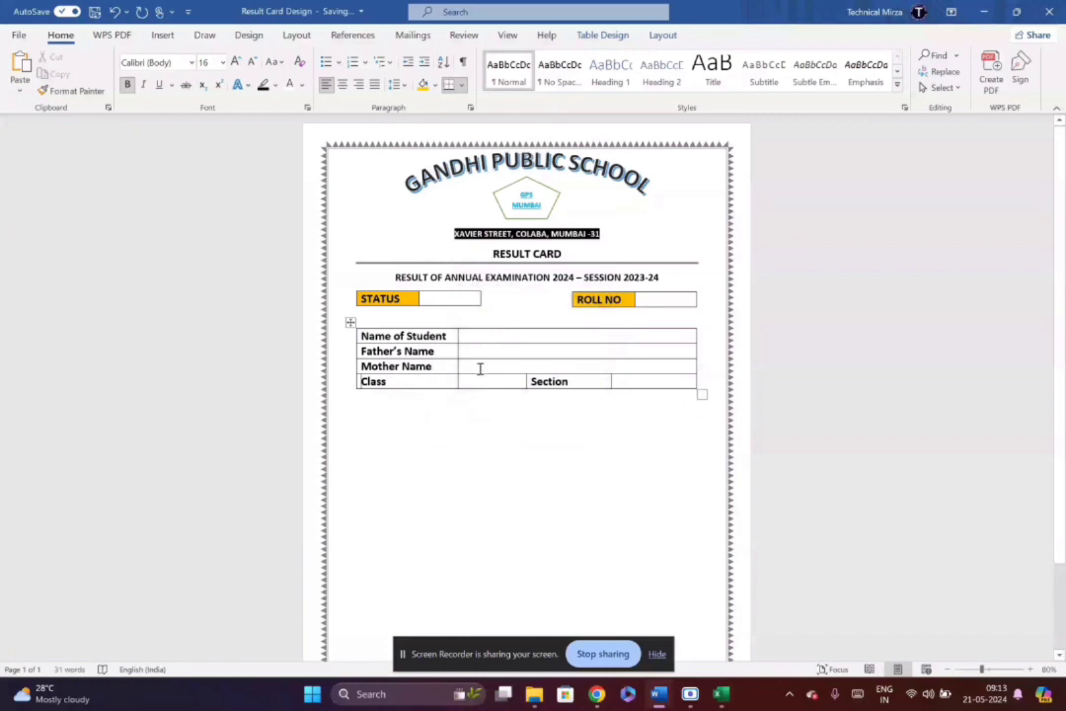
{"action": "left_click", "coordinate": [401, 369]}
{"action": "type", "text": "'s"}
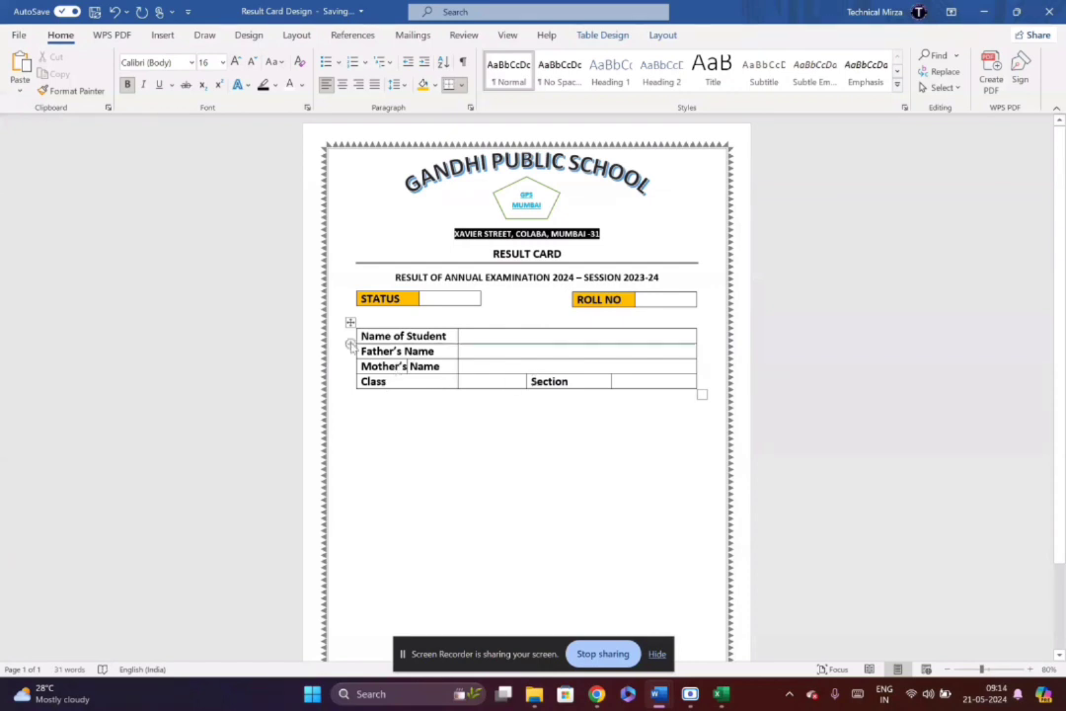
- Shade the Name of Student and Father's Name cells with the same orange as the STATUS cell
{"action": "right_click", "coordinate": [378, 333]}
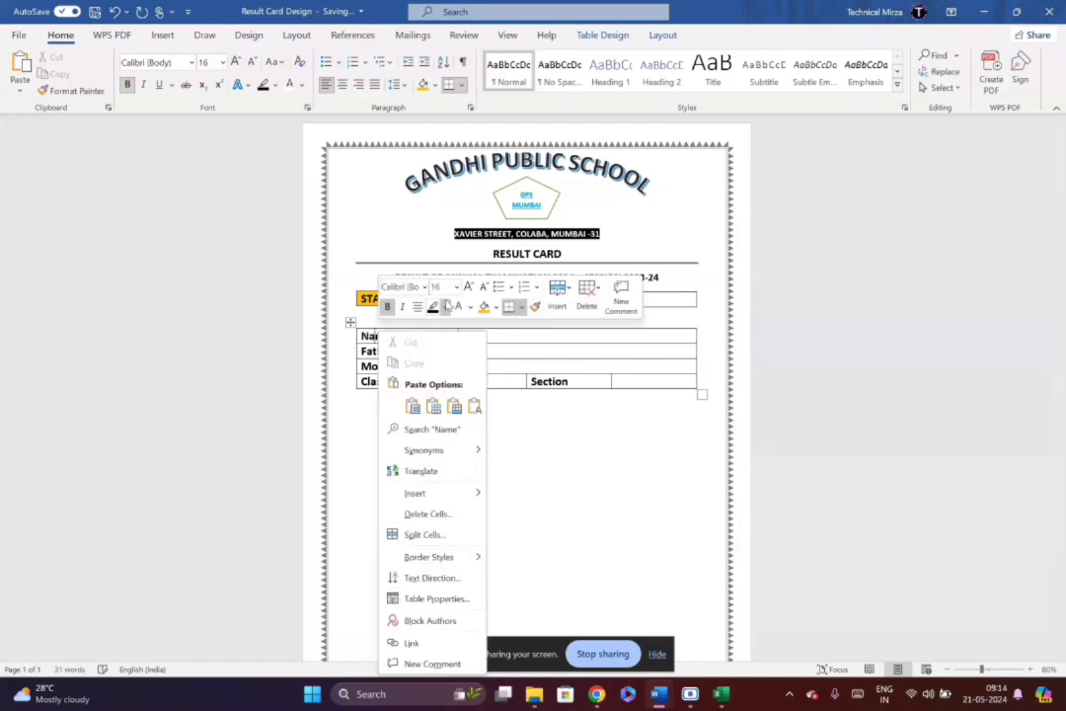
{"action": "left_click", "coordinate": [484, 307]}
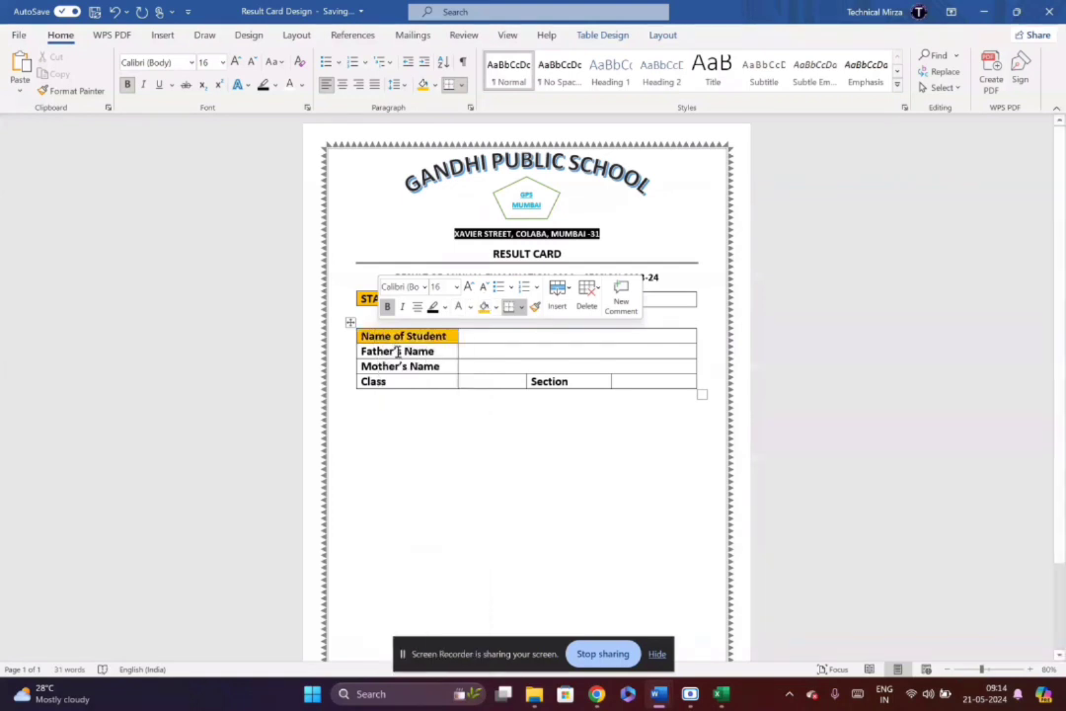
{"action": "right_click", "coordinate": [398, 352]}
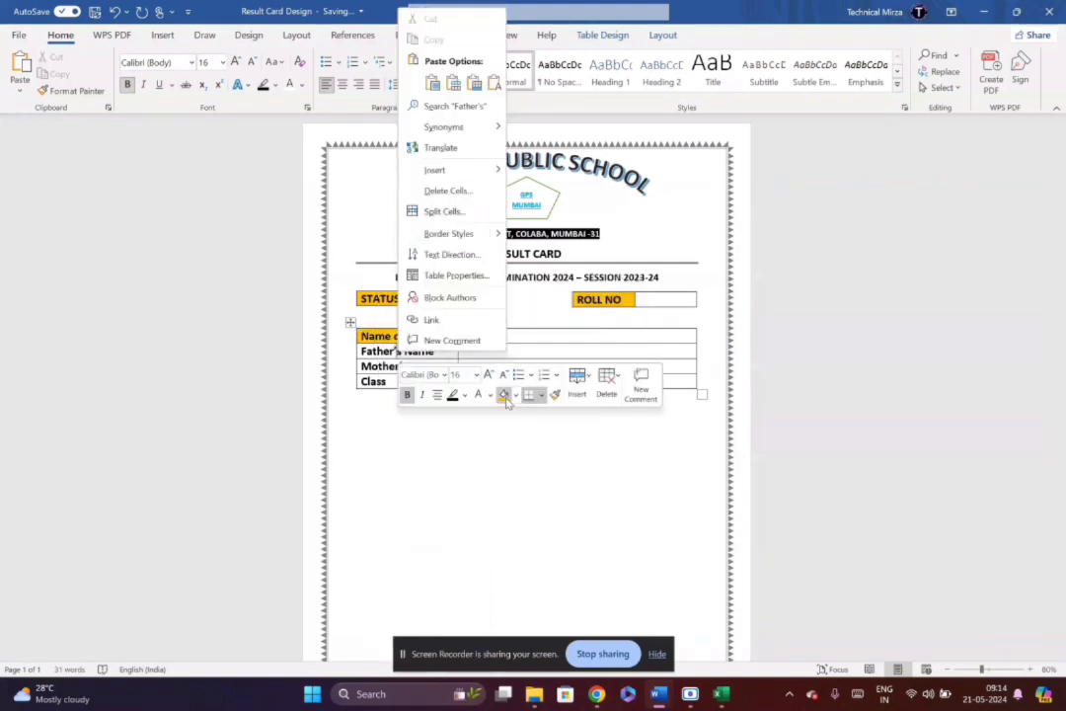
{"action": "left_click", "coordinate": [503, 393]}
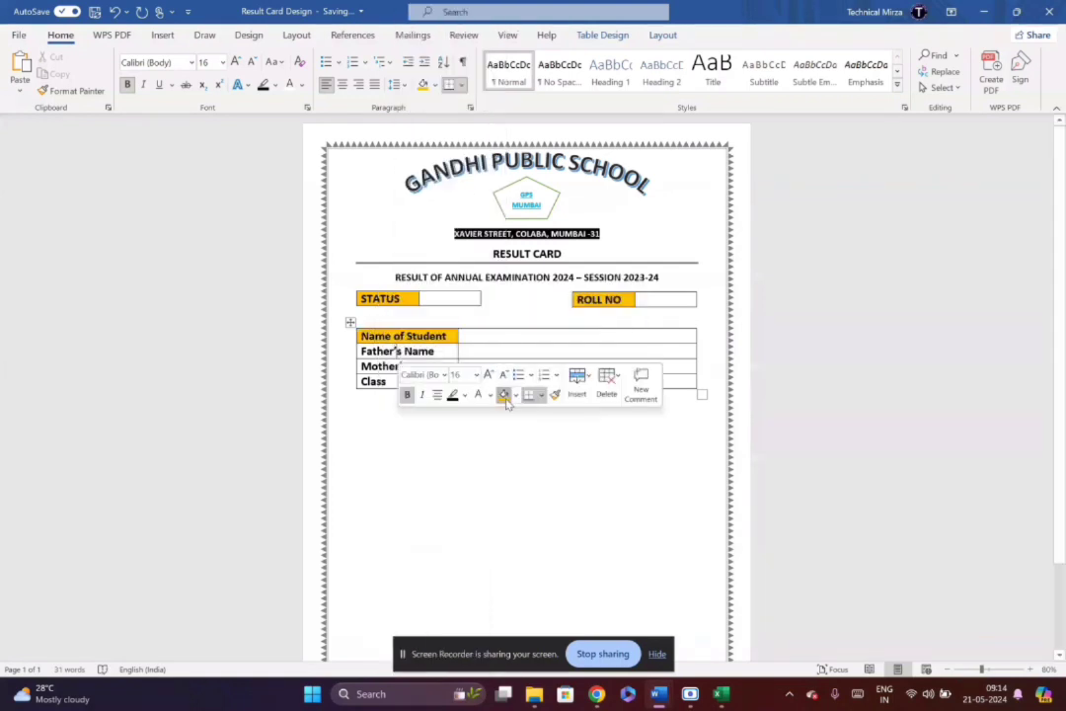
{"action": "double_click", "coordinate": [383, 366]}
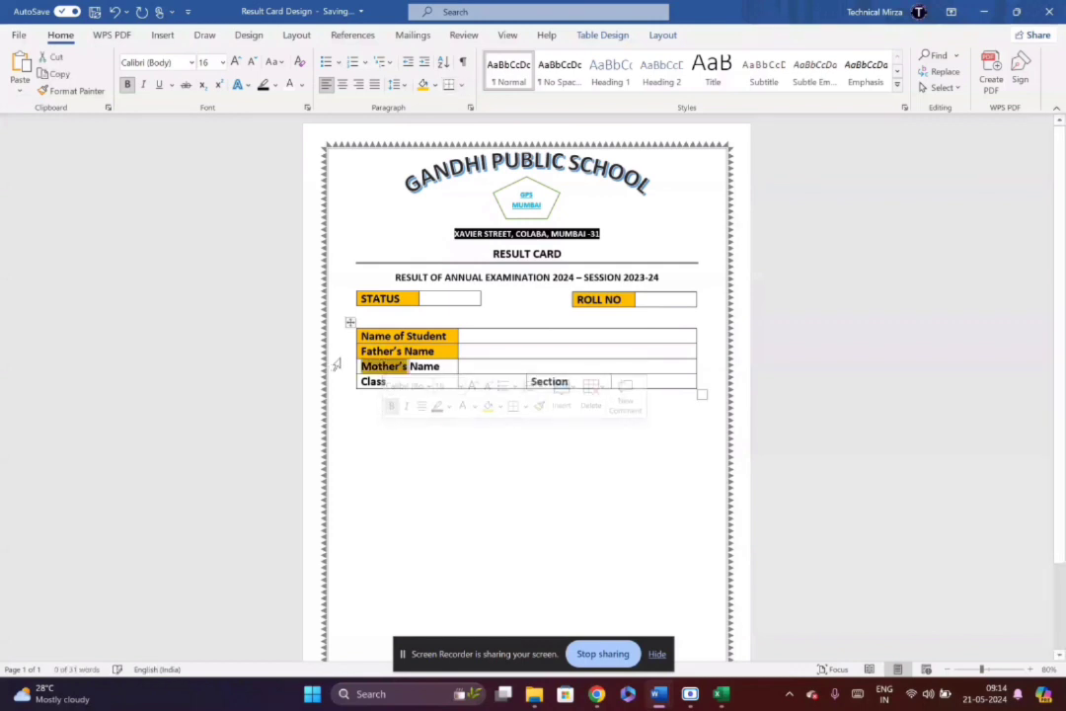
{"action": "left_click", "coordinate": [422, 367]}
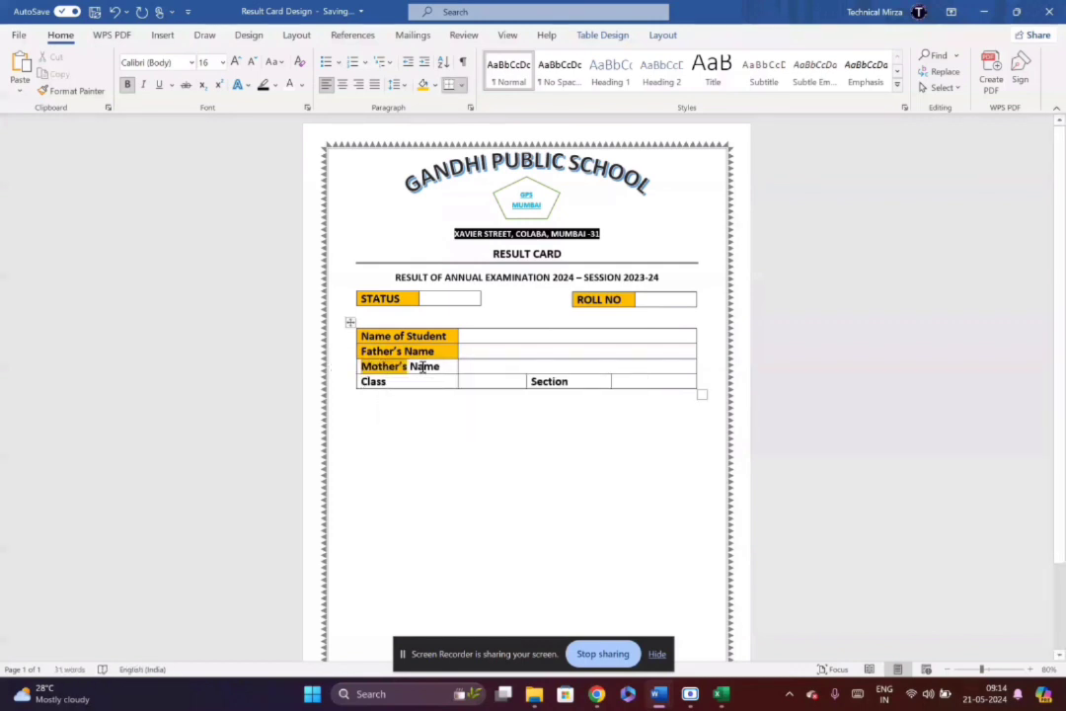
{"action": "right_click", "coordinate": [422, 367]}
{"action": "left_click", "coordinate": [403, 430]}
{"action": "key", "text": "ctrl+z"}
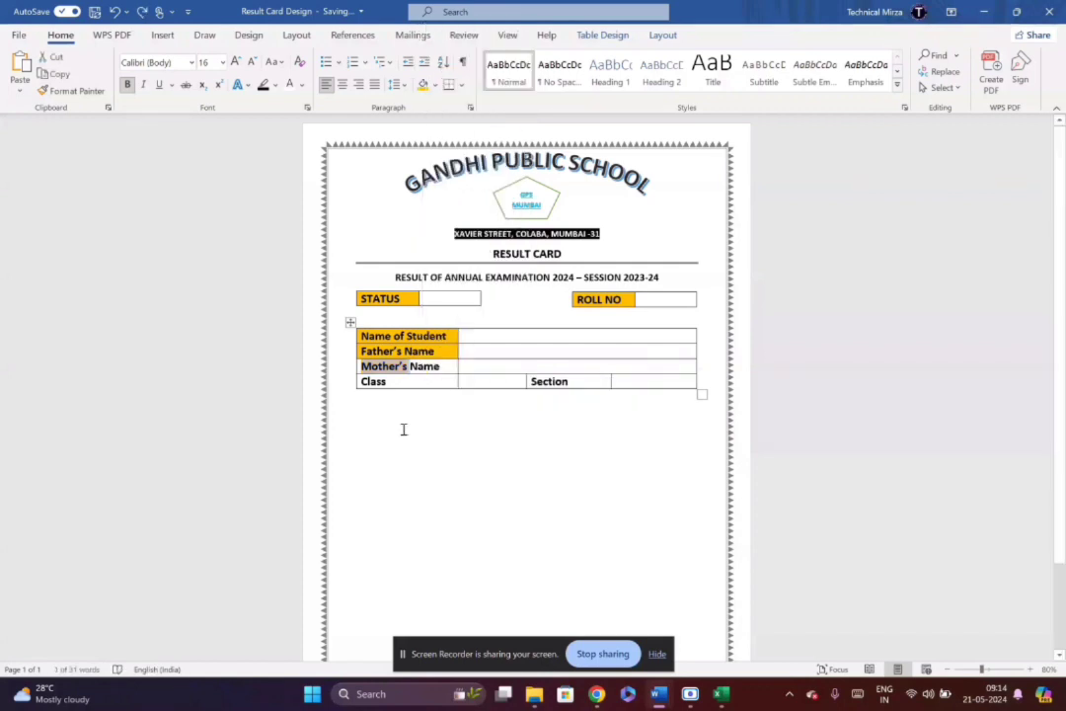
- Shade the whole Mother's Name cell and the Class cell with the same orange
{"action": "left_click", "coordinate": [436, 352]}
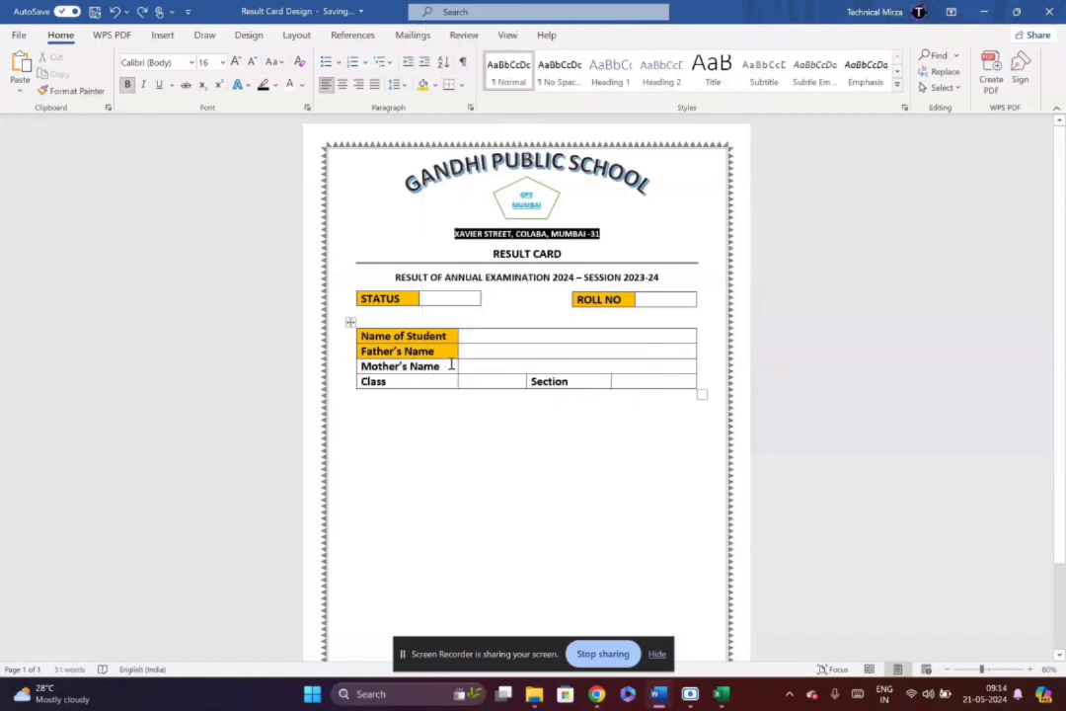
{"action": "left_click_drag", "start_coordinate": [451, 365], "coordinate": [380, 366]}
{"action": "right_click", "coordinate": [368, 367]}
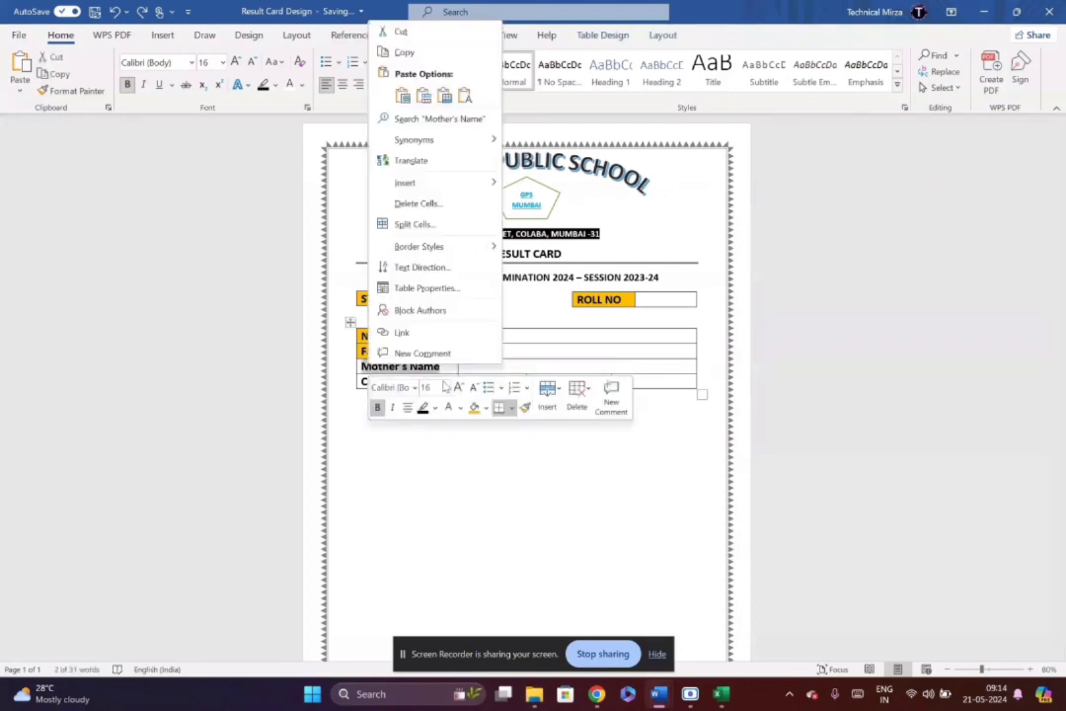
{"action": "left_click", "coordinate": [471, 407]}
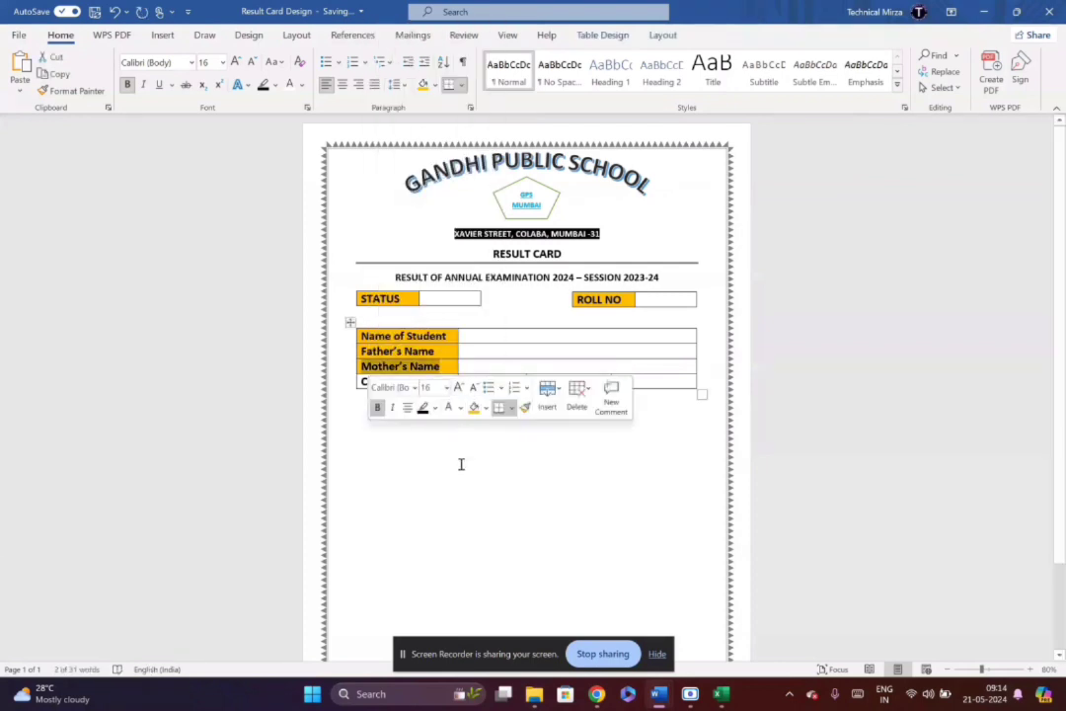
{"action": "left_click", "coordinate": [435, 438]}
{"action": "right_click", "coordinate": [428, 384]}
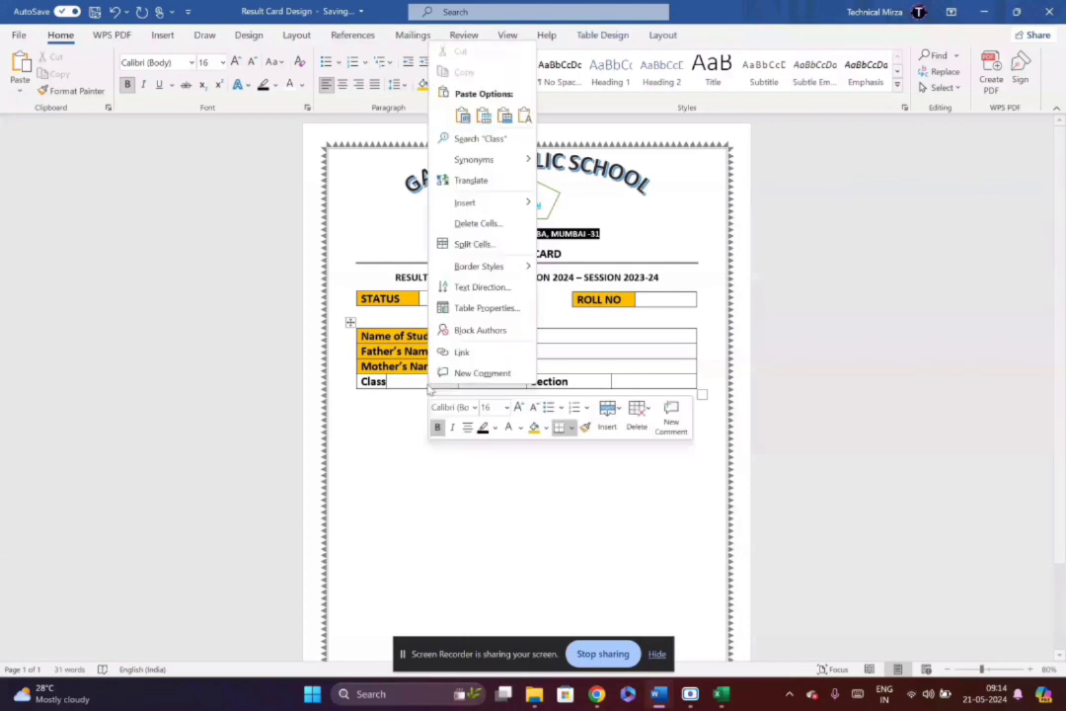
- Fill the Class and Section label cells of the student details table with orange shading
{"action": "left_click", "coordinate": [533, 429]}
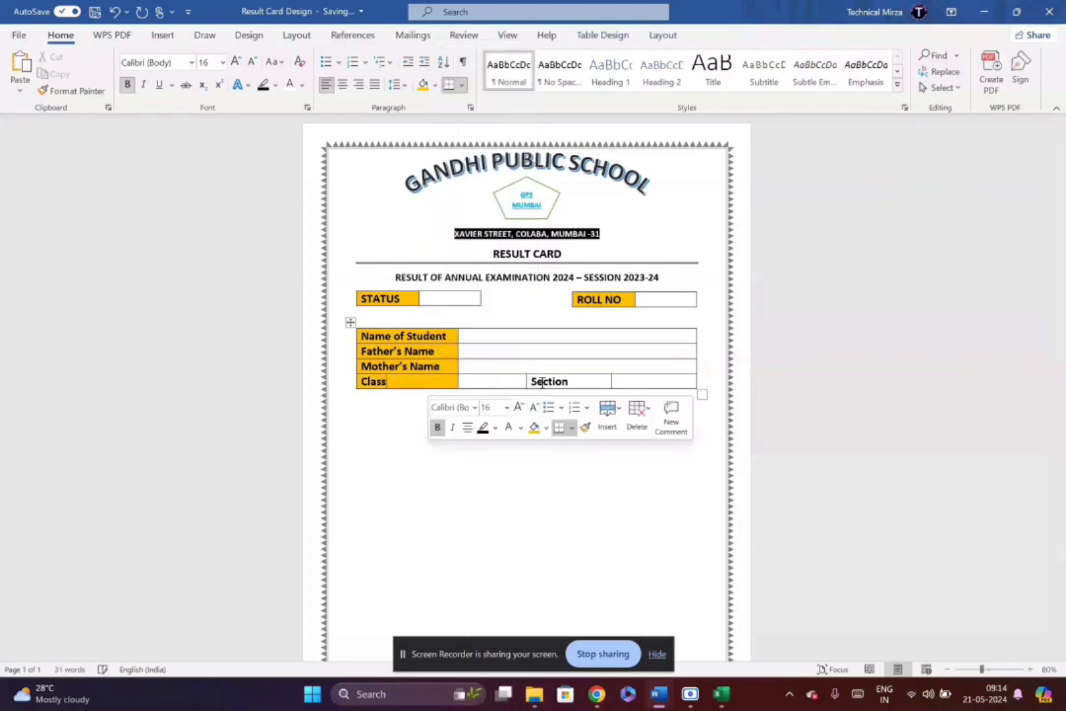
{"action": "right_click", "coordinate": [573, 385]}
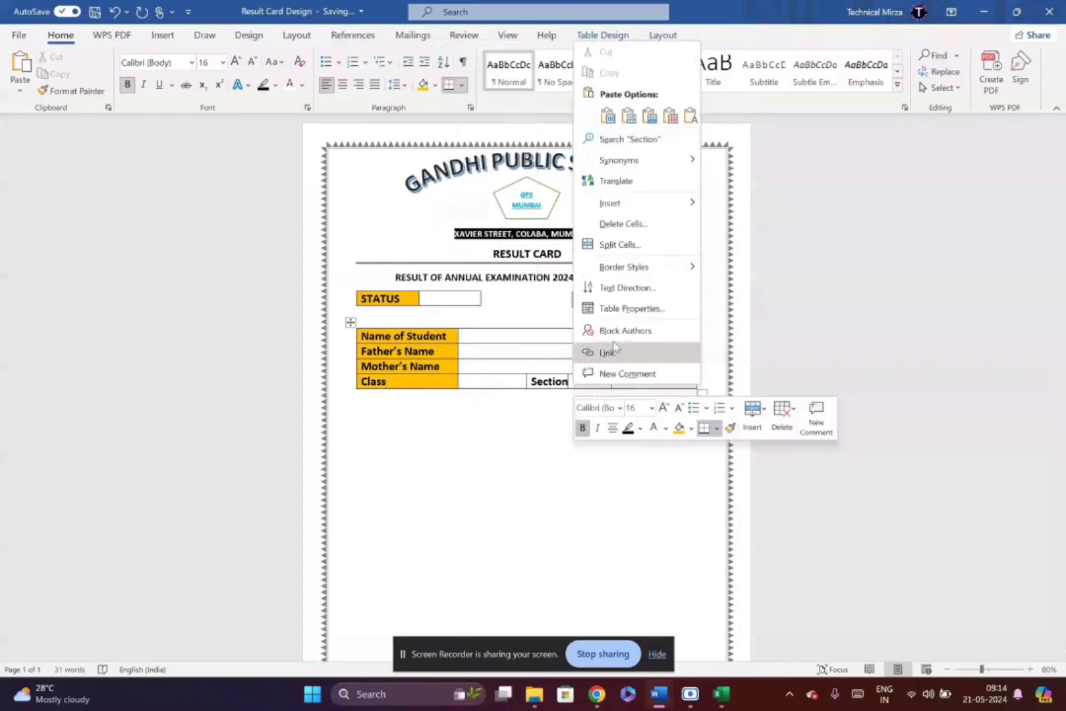
{"action": "left_click", "coordinate": [680, 431]}
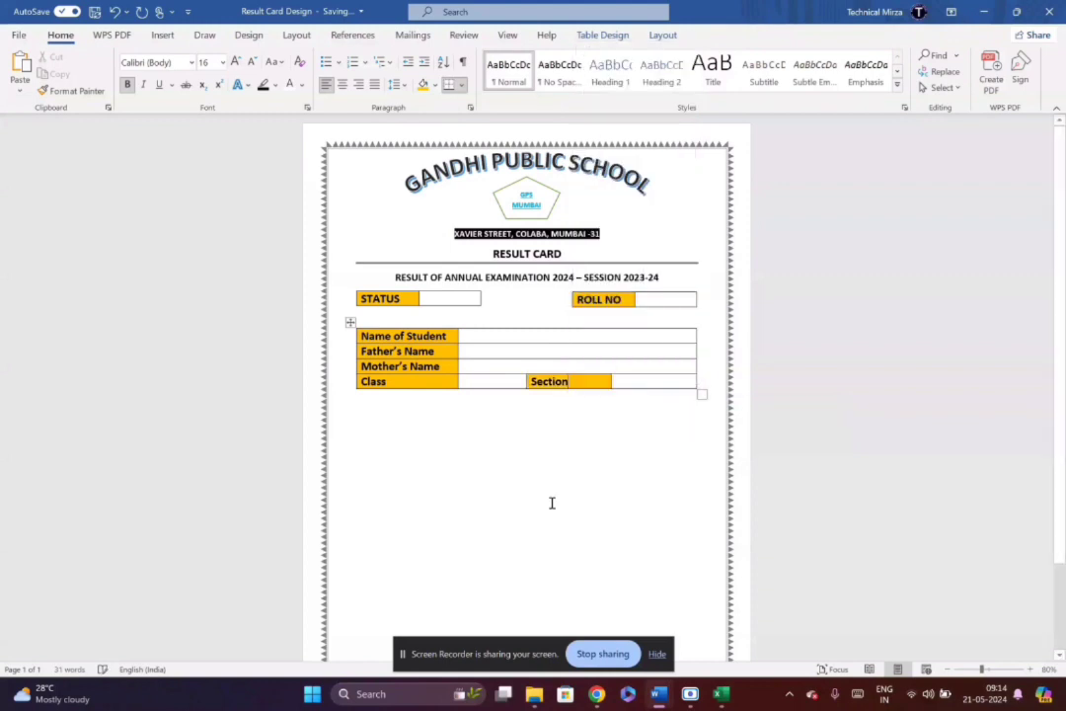
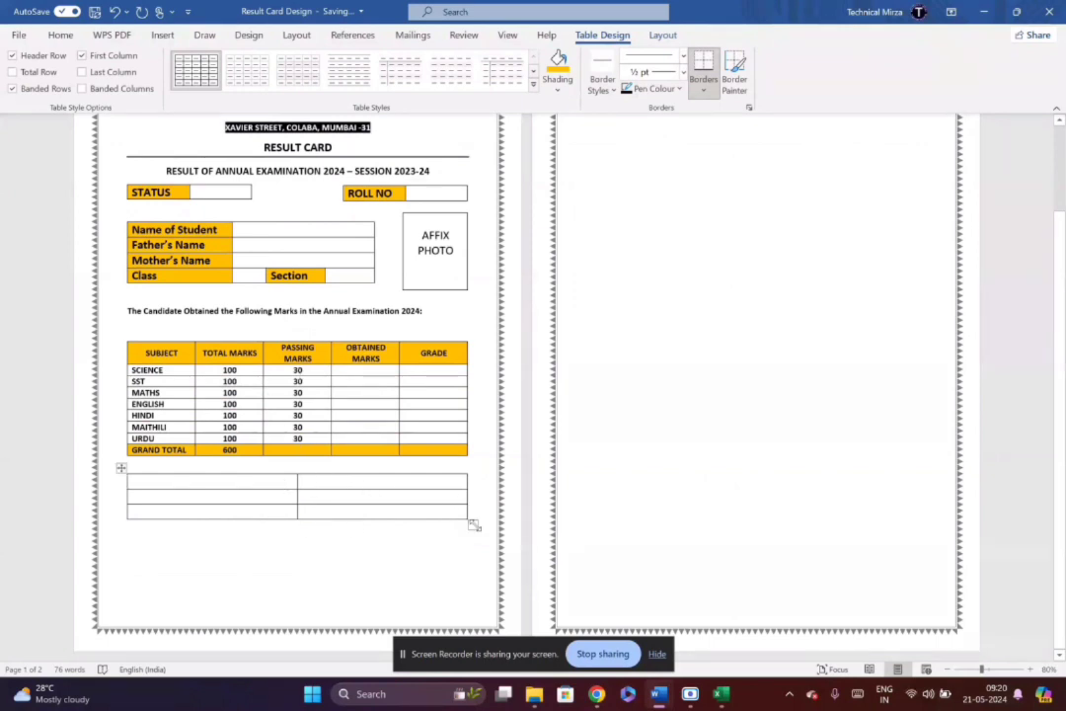
- Narrow the empty two-column table below the marks table to roughly half its width and consult the PROGRESS document for its labels
{"action": "left_click_drag", "start_coordinate": [474, 525], "coordinate": [316, 511]}
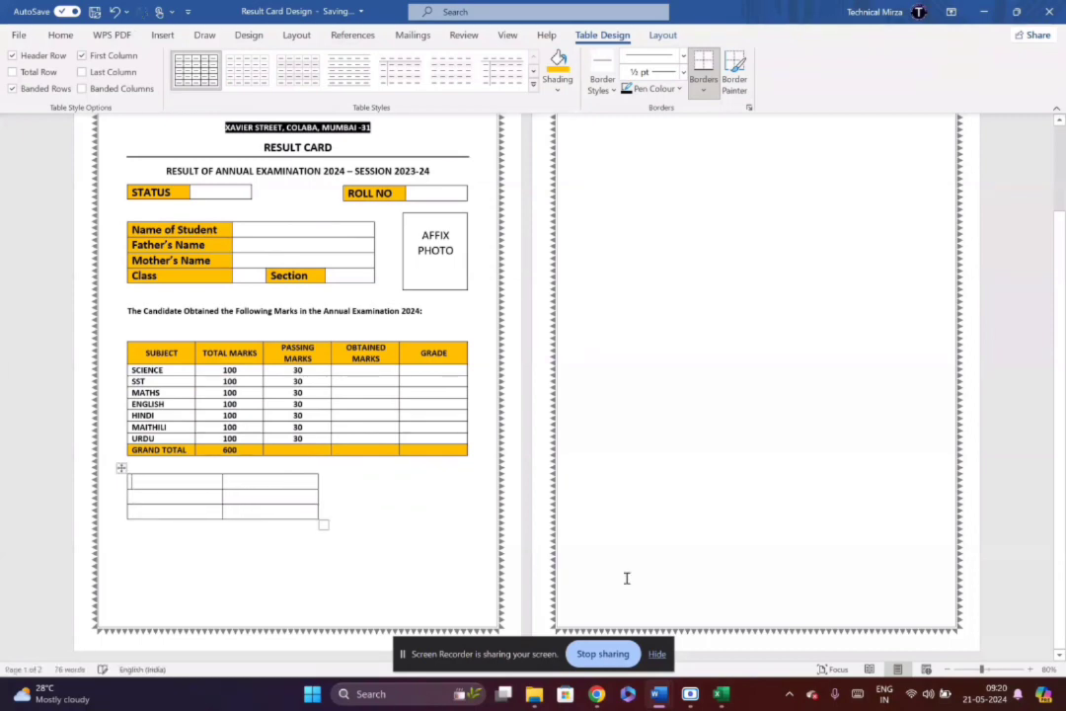
{"action": "mouse_move", "coordinate": [658, 689]}
{"action": "left_click", "coordinate": [580, 607]}
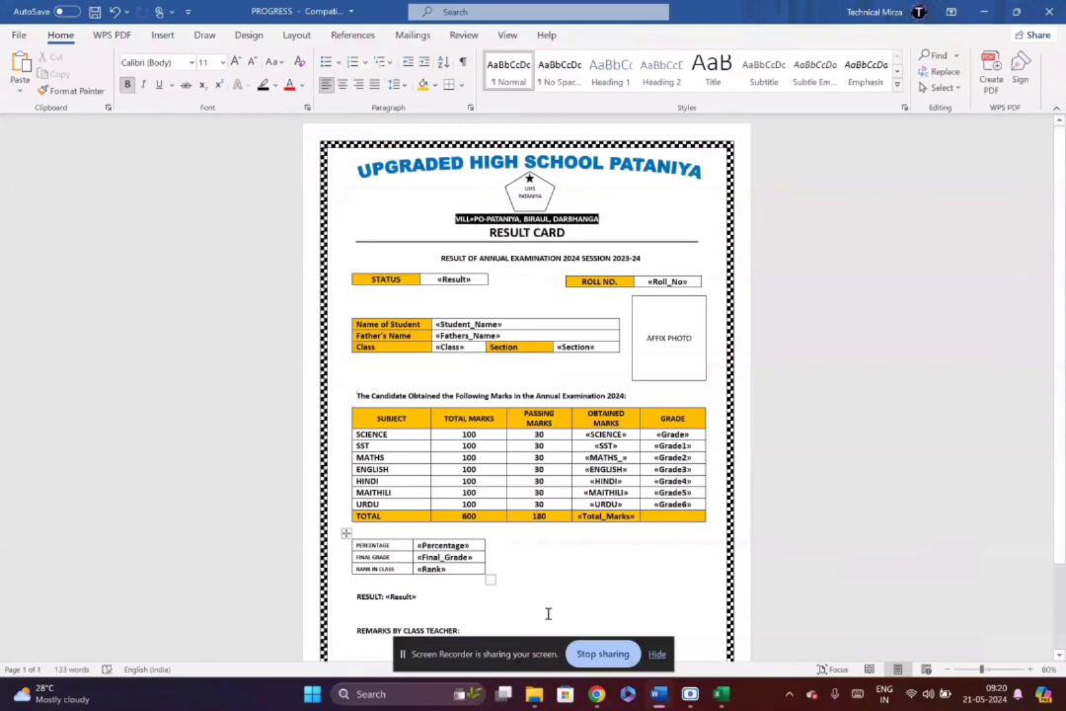
{"action": "mouse_move", "coordinate": [658, 692]}
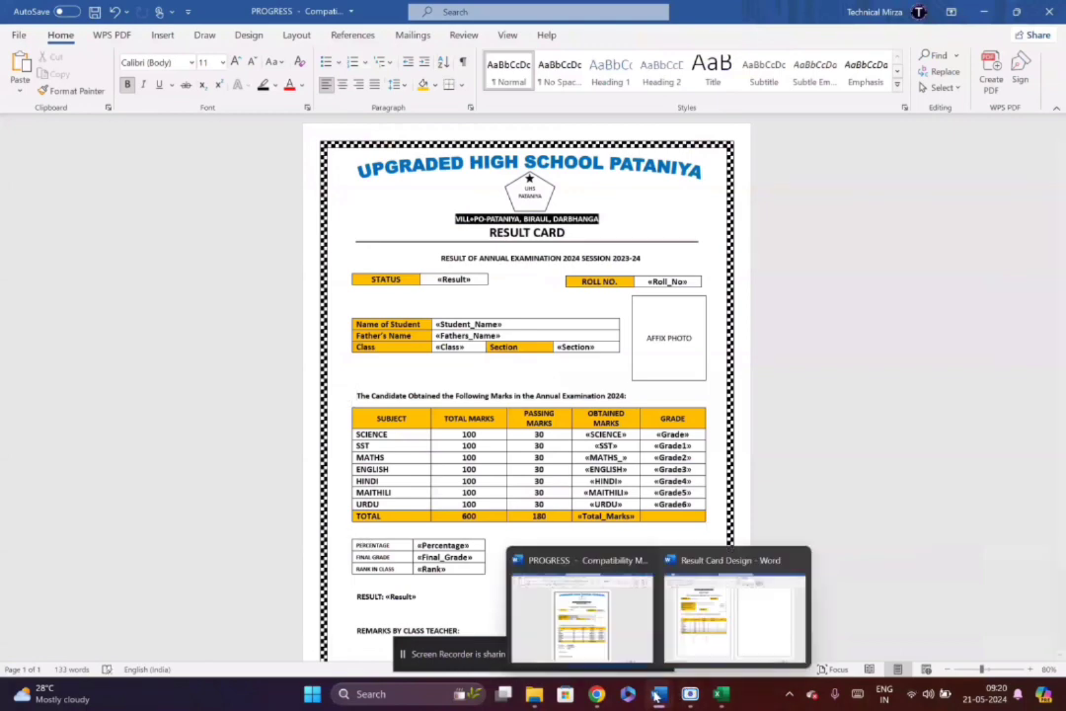
{"action": "left_click", "coordinate": [727, 638]}
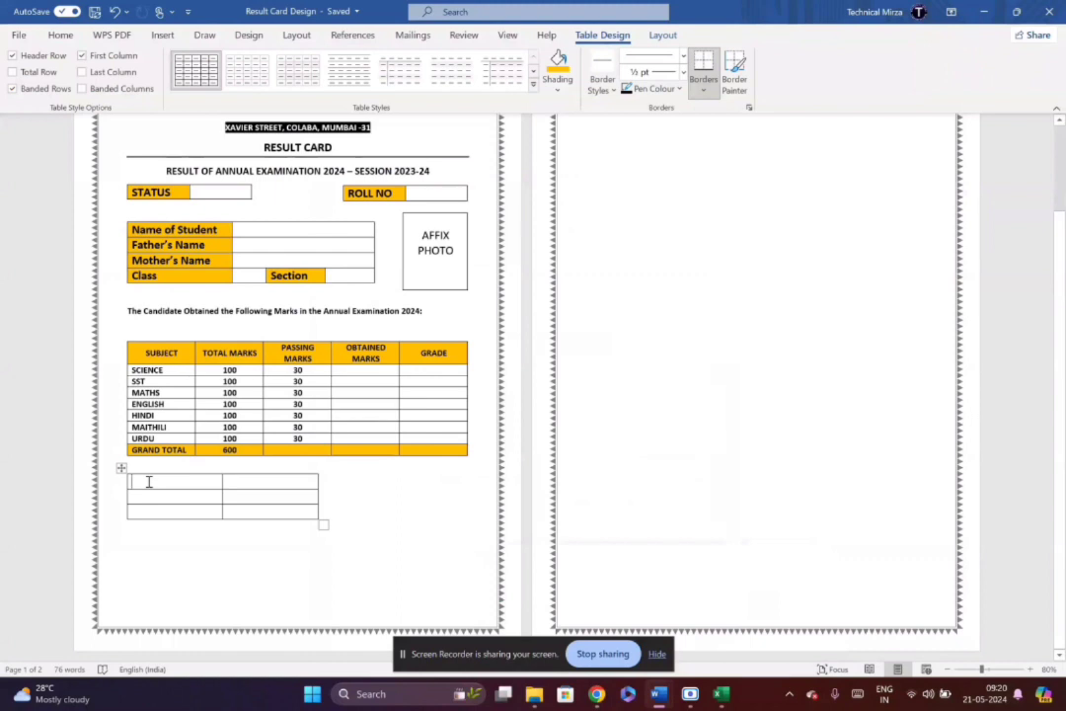
- Label the rows of the small table PERCENTAGE, FINAL GRADE and RANK IN CLASS, checking the wording against the PROGRESS document
{"action": "type", "text": "PERCENTAGE"}
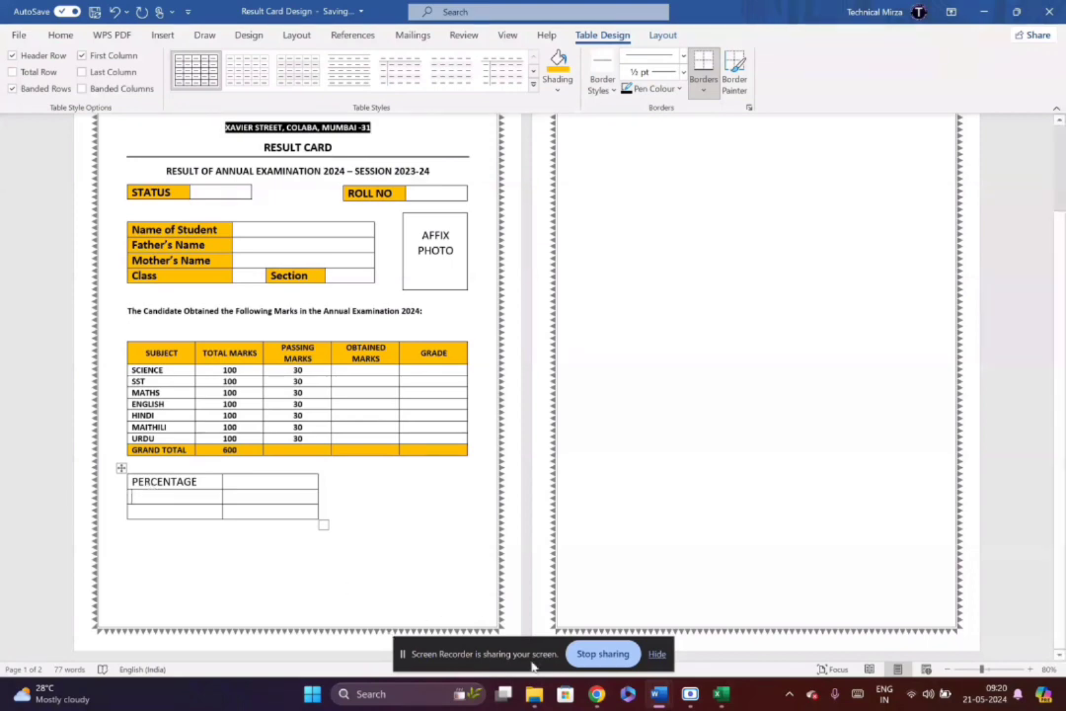
{"action": "mouse_move", "coordinate": [660, 701]}
{"action": "left_click", "coordinate": [567, 607]}
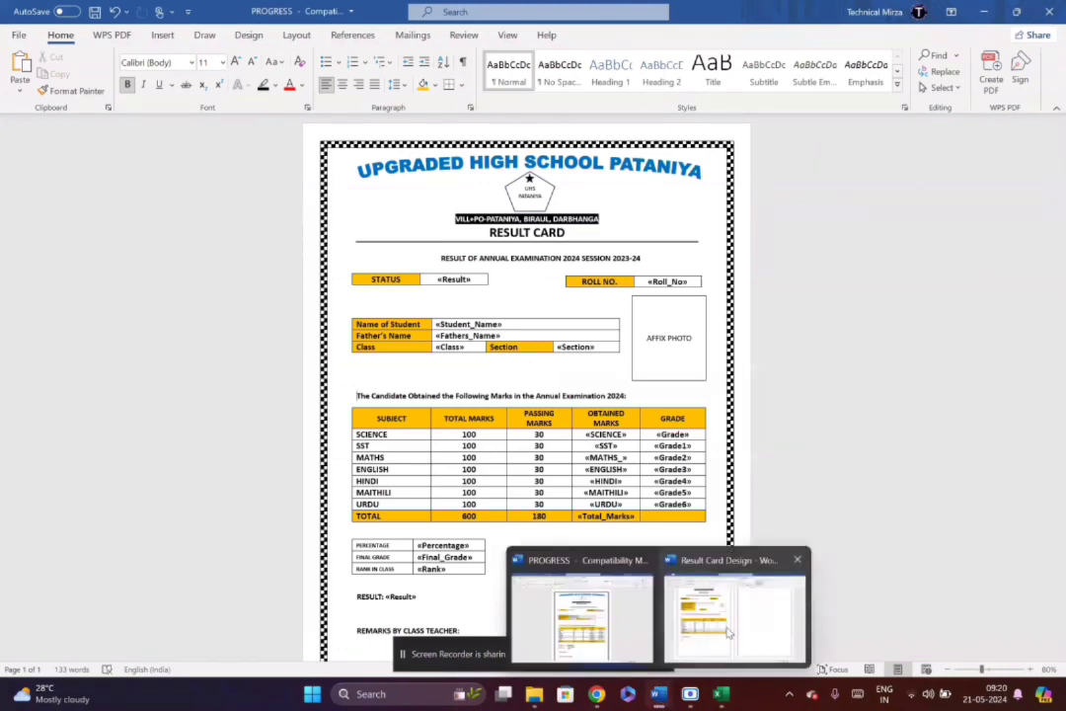
{"action": "left_click", "coordinate": [732, 622]}
{"action": "left_click", "coordinate": [156, 496]}
{"action": "type", "text": "FI"}
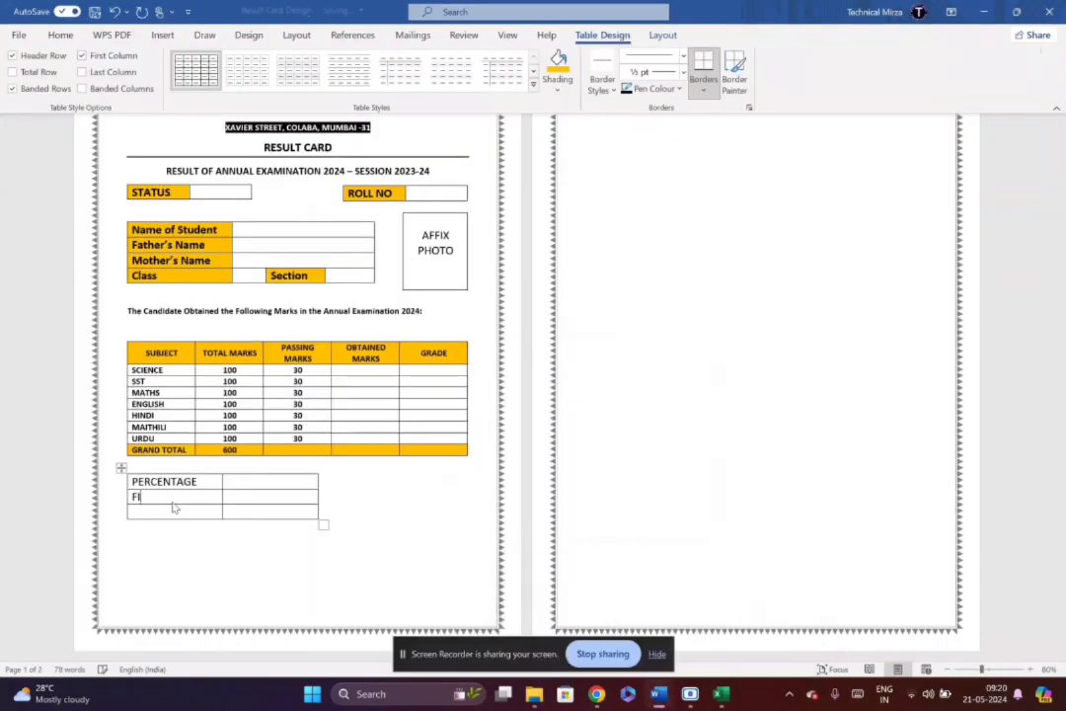
{"action": "type", "text": "NAL BGRADE"}
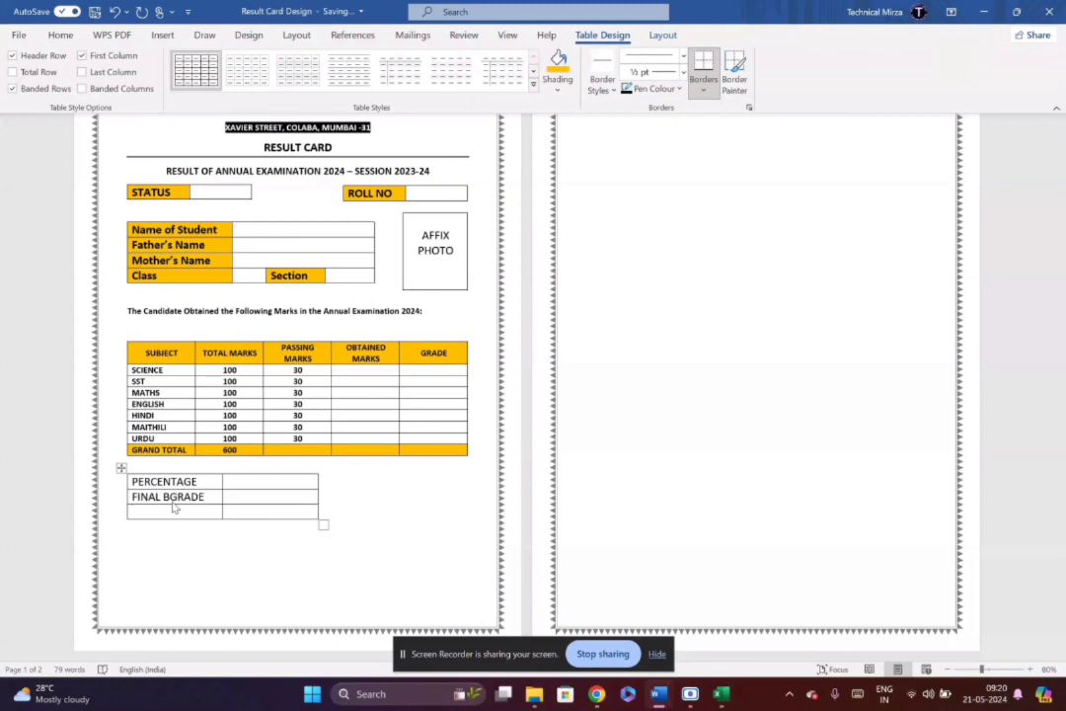
{"action": "type", "text": "RANK IN CLASS"}
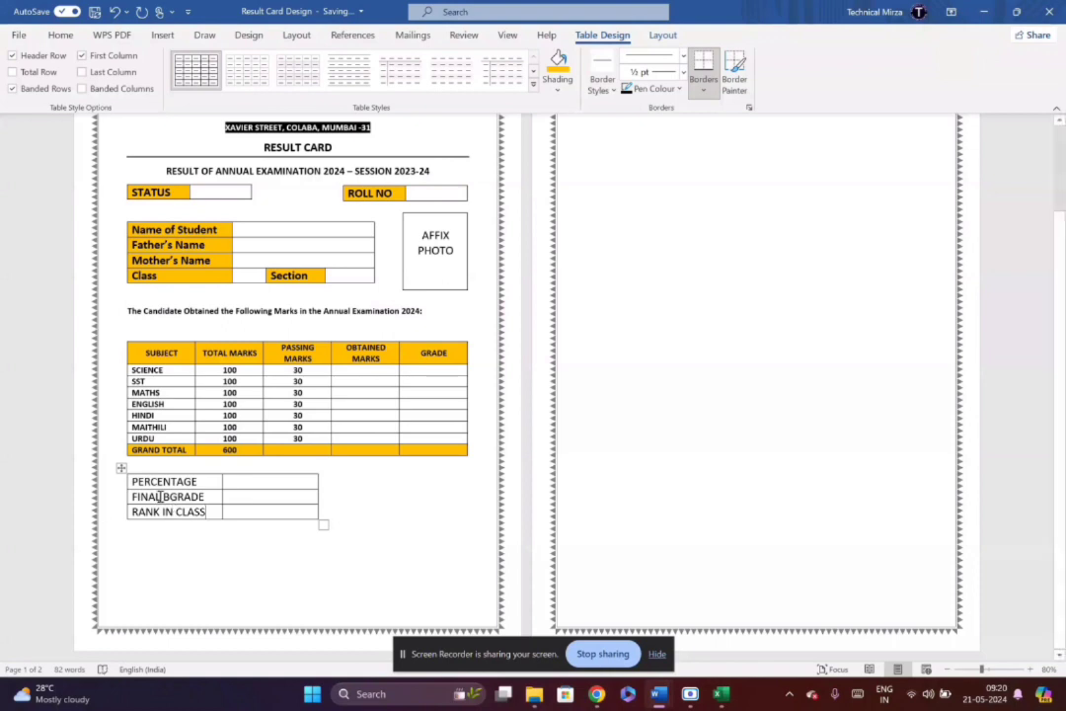
{"action": "left_click", "coordinate": [165, 495]}
{"action": "key", "text": "BackSpace"}
- Compare the font sizes used in the result card's tables with those in the PROGRESS document
{"action": "left_click", "coordinate": [59, 35]}
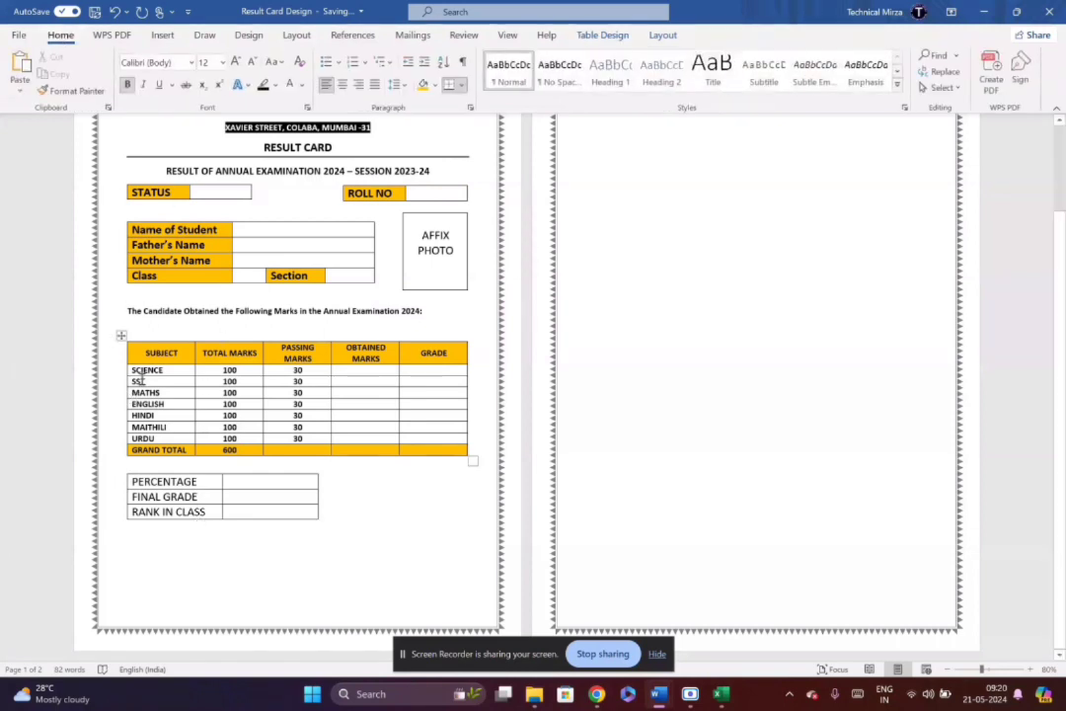
{"action": "left_click", "coordinate": [175, 513]}
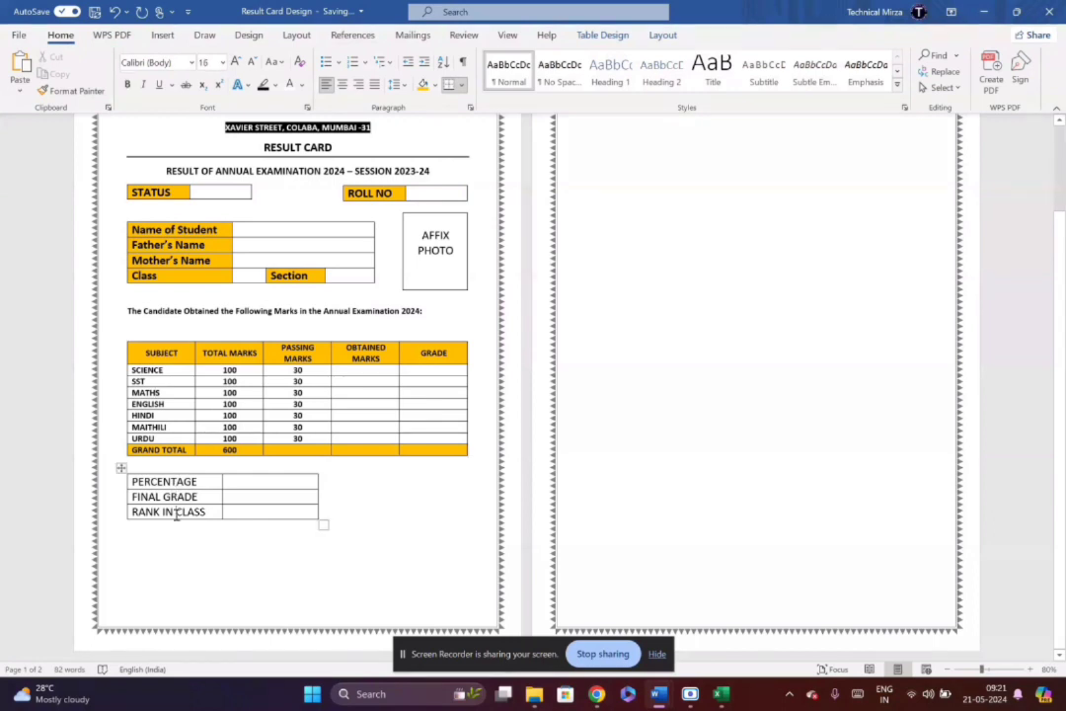
{"action": "left_click", "coordinate": [148, 414]}
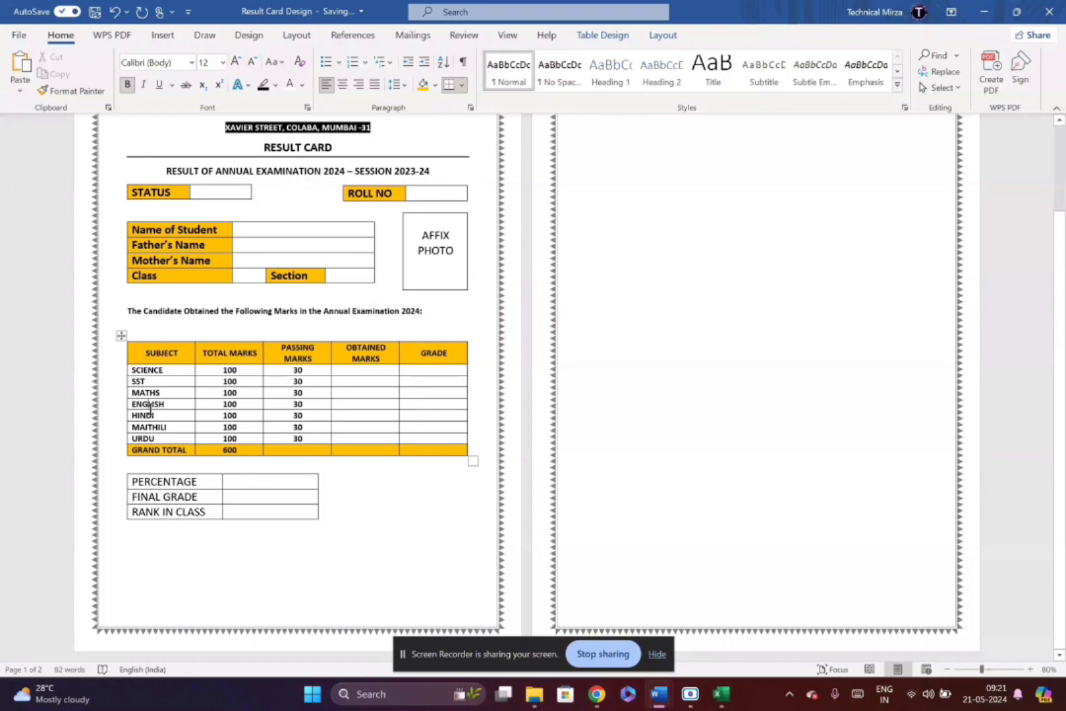
{"action": "left_click", "coordinate": [165, 260]}
{"action": "mouse_move", "coordinate": [658, 694]}
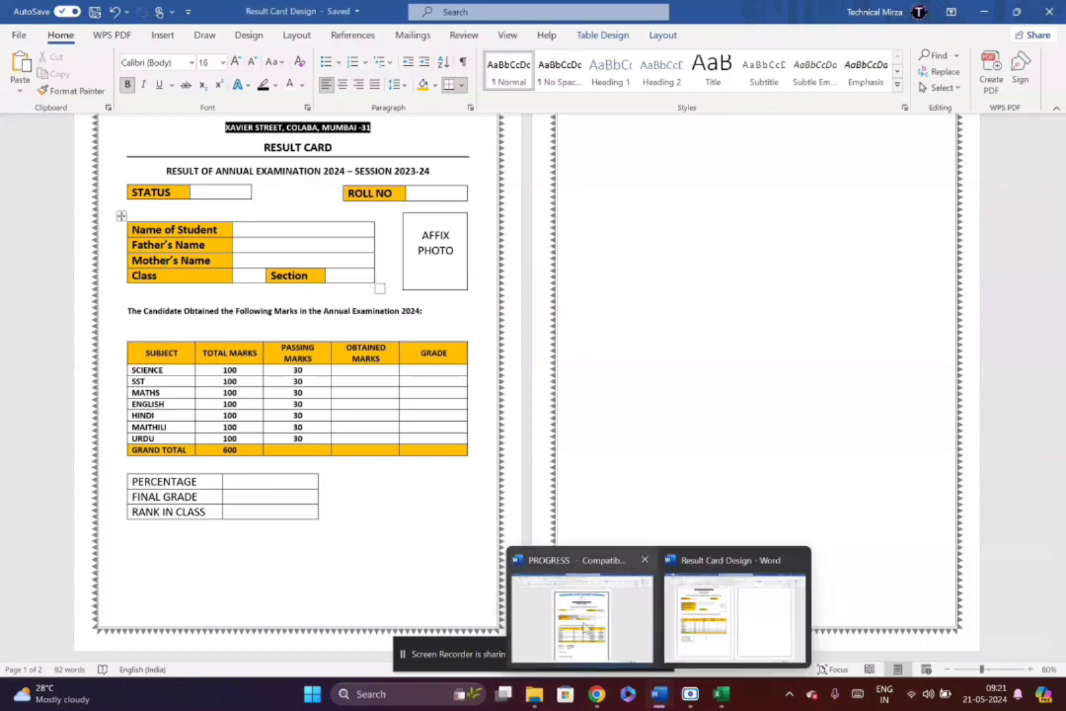
{"action": "left_click", "coordinate": [571, 626]}
{"action": "left_click", "coordinate": [381, 464]}
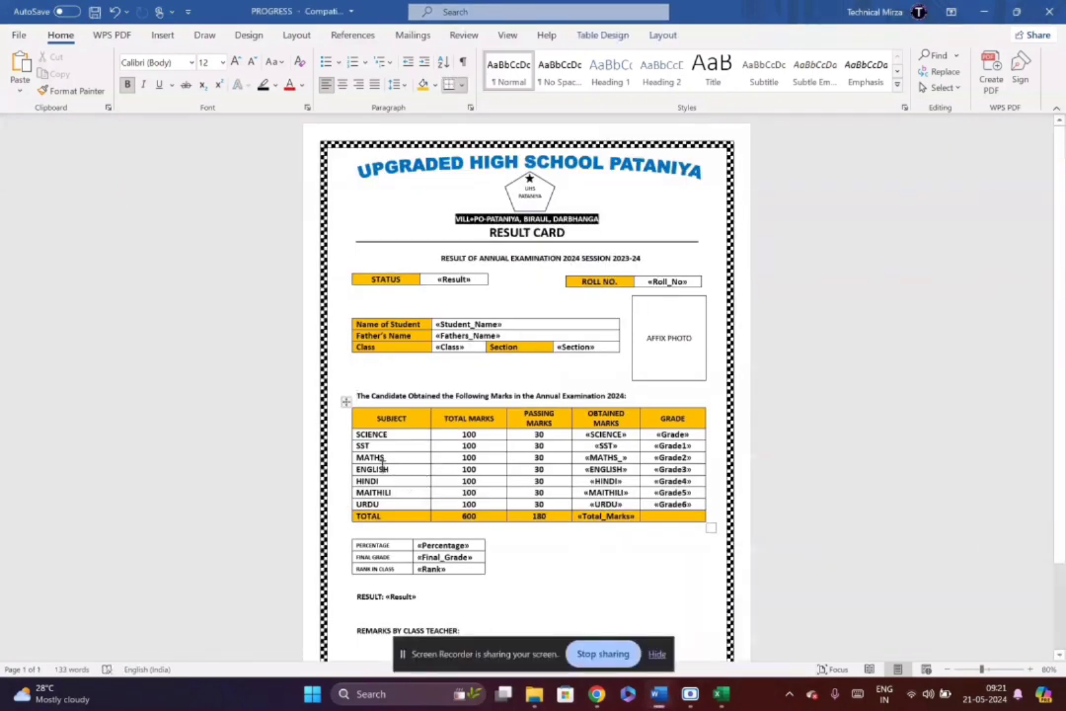
{"action": "left_click", "coordinate": [372, 339]}
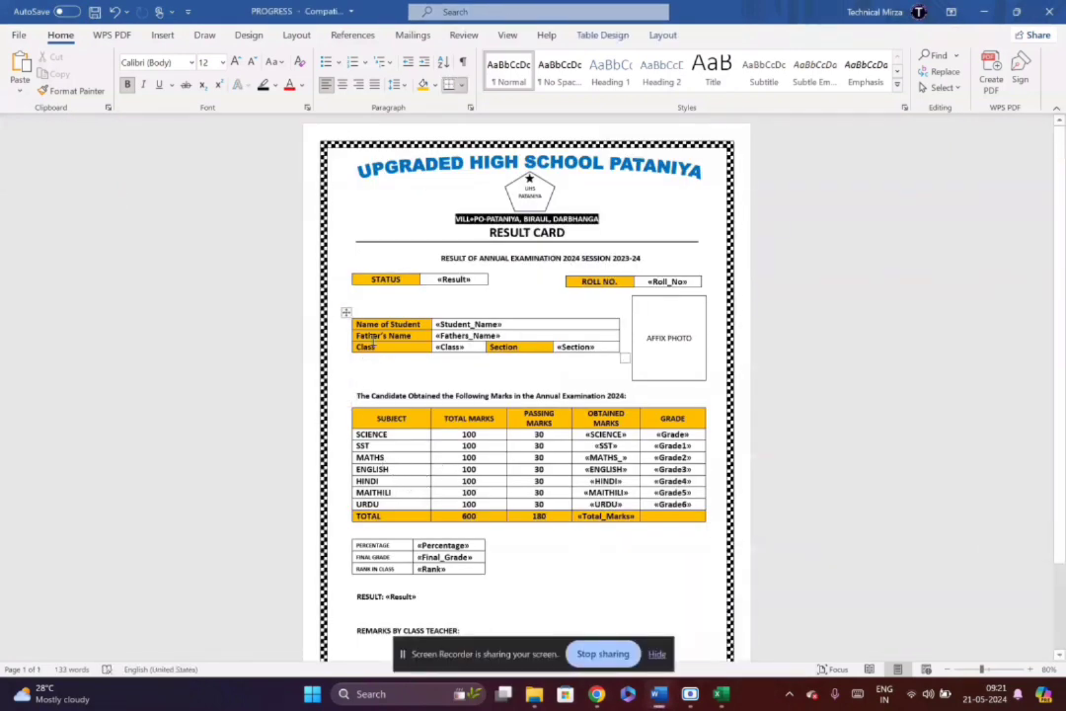
{"action": "left_click", "coordinate": [374, 547]}
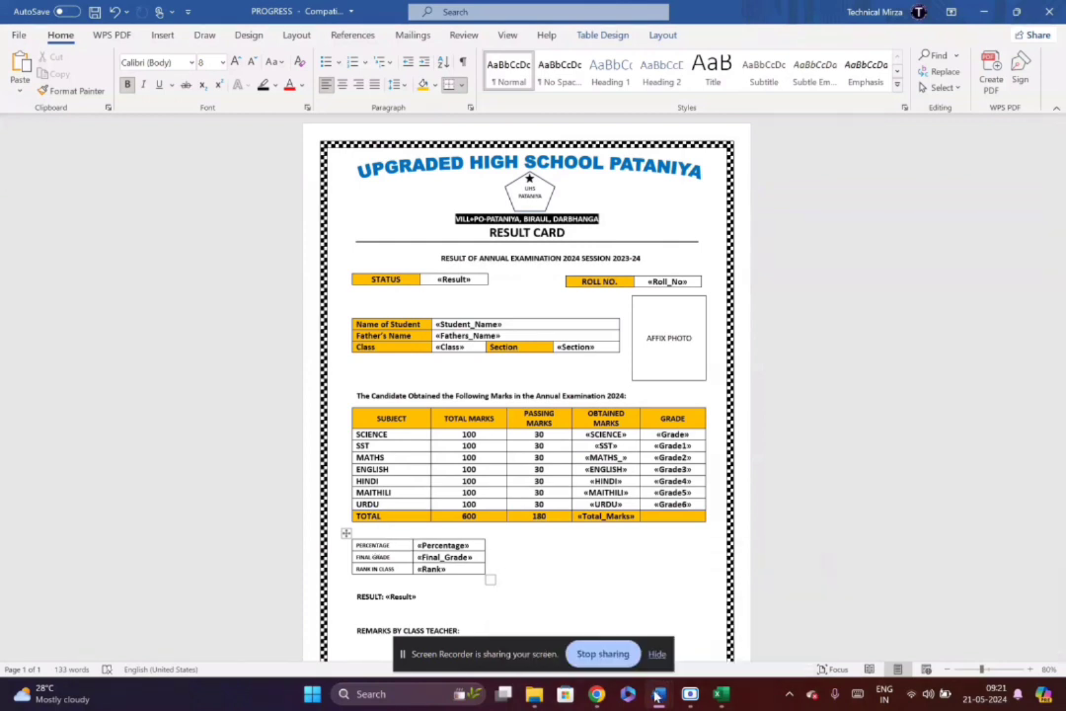
{"action": "mouse_move", "coordinate": [659, 694]}
{"action": "left_click", "coordinate": [702, 604]}
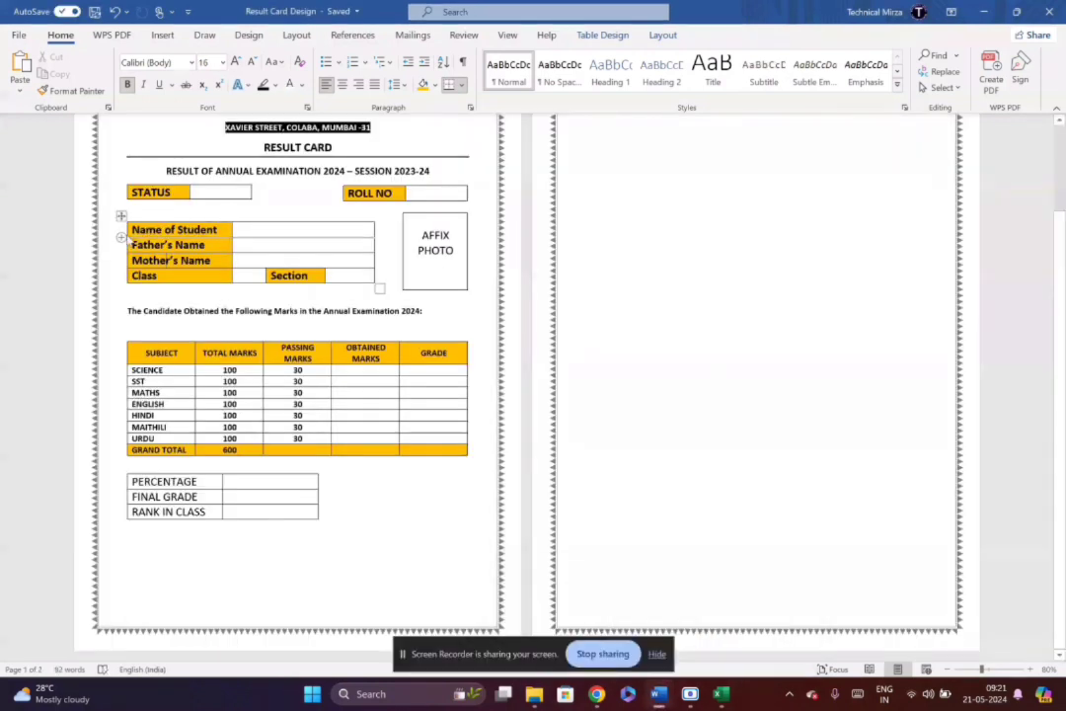
- Set the font size of the labels in the student details table to 12
{"action": "left_click_drag", "start_coordinate": [134, 229], "coordinate": [279, 275]}
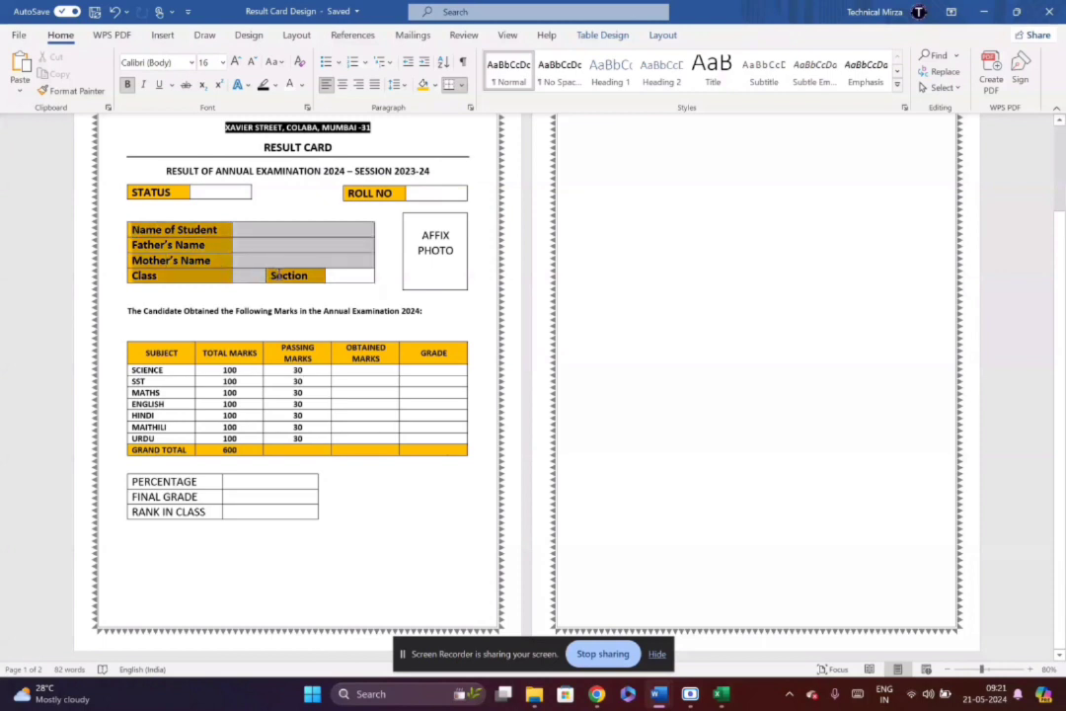
{"action": "left_click", "coordinate": [207, 63]}
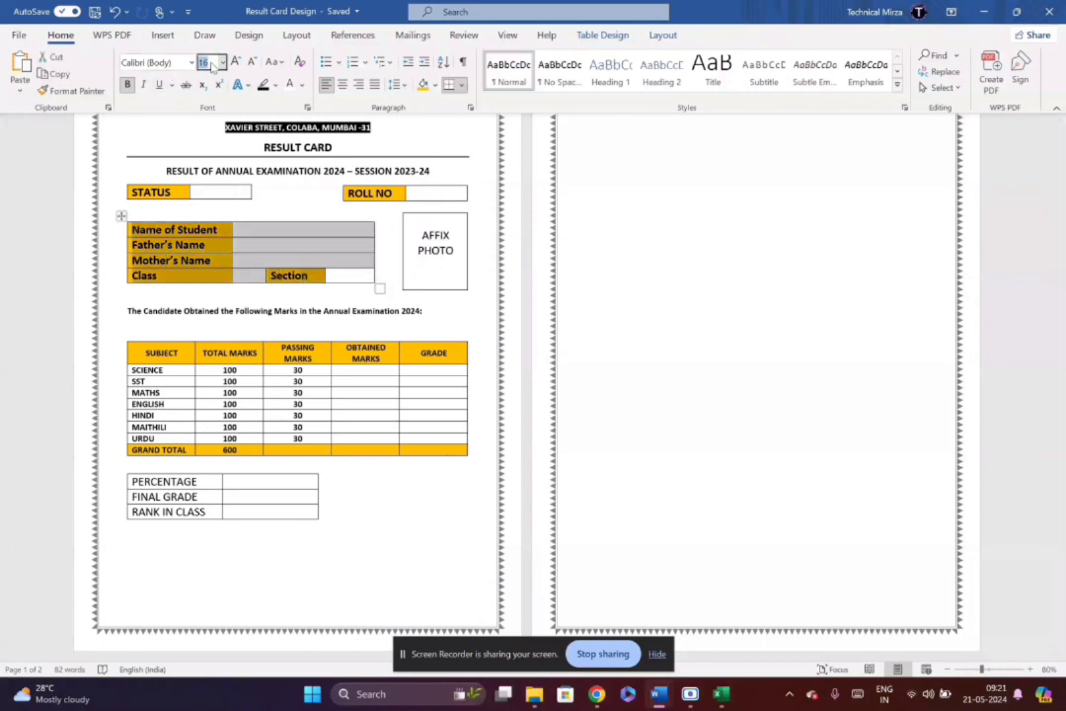
{"action": "type", "text": "12"}
{"action": "key", "text": "Return"}
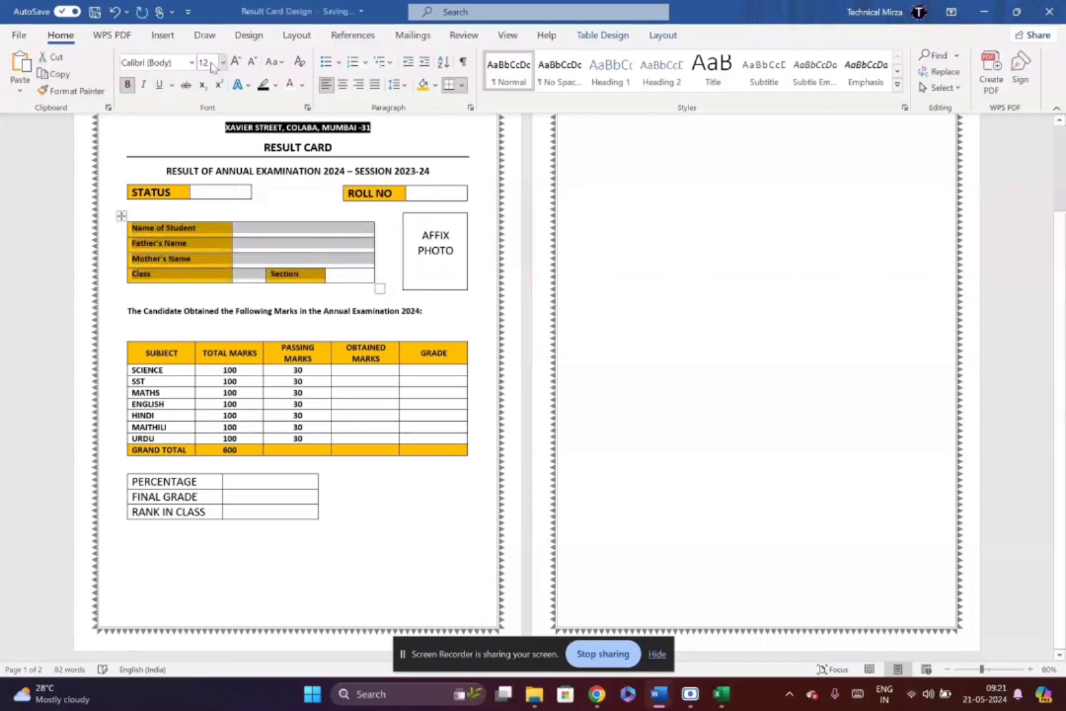
- Centre the student details labels vertically in their cells and align them to the left
{"action": "left_click", "coordinate": [661, 38]}
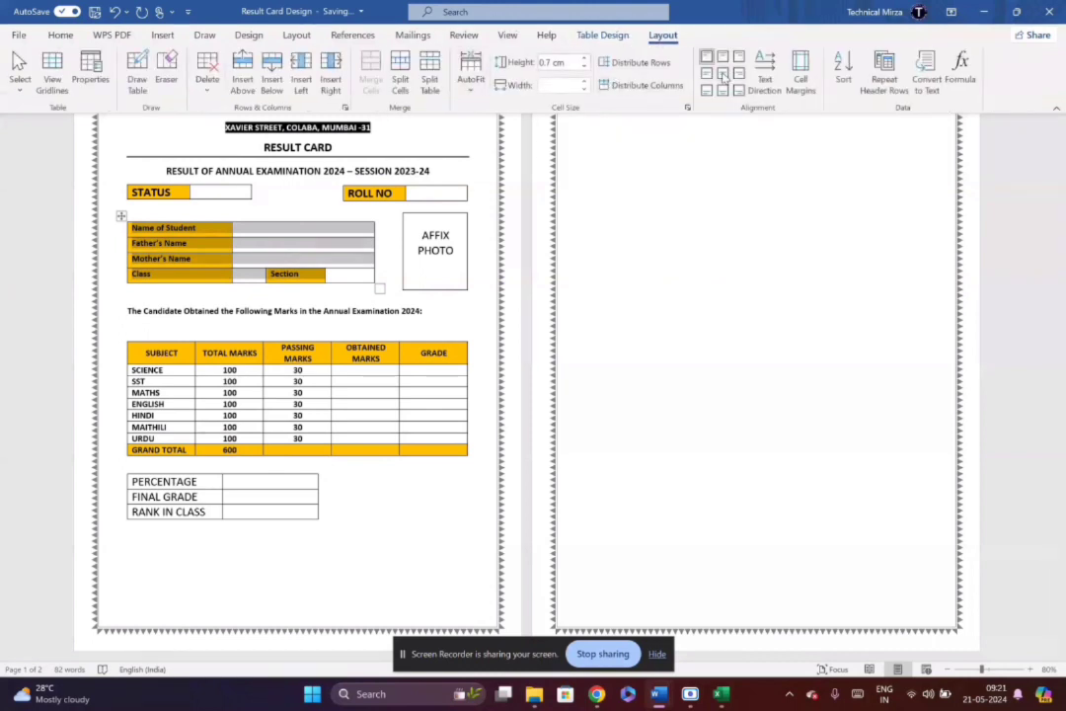
{"action": "left_click", "coordinate": [723, 74]}
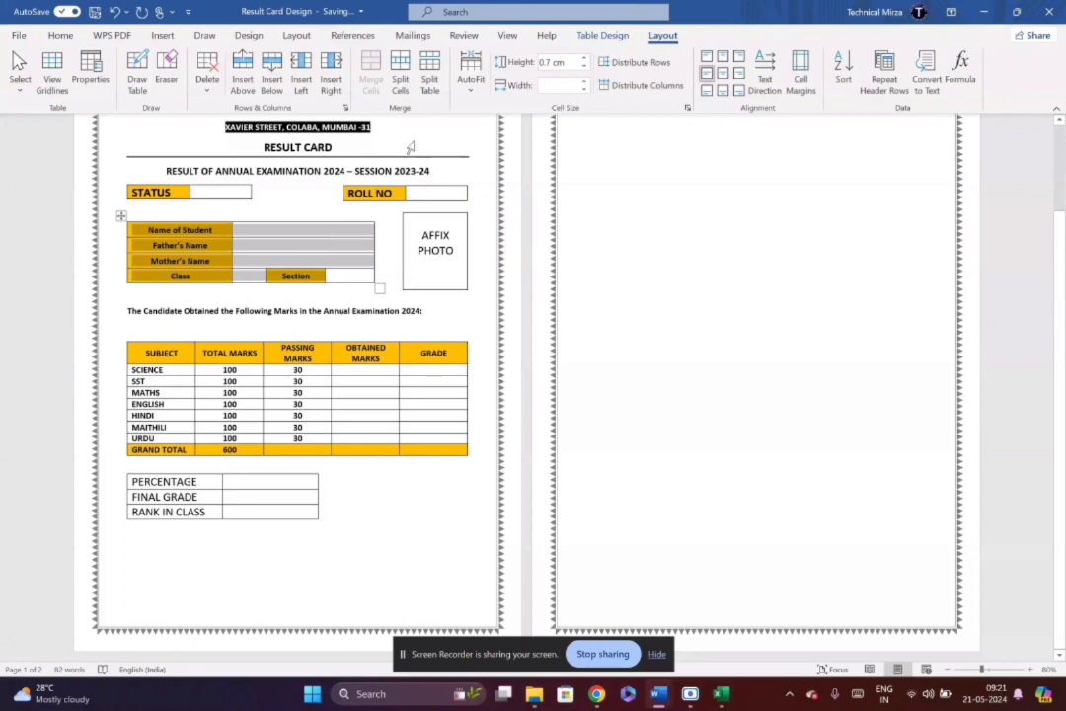
{"action": "left_click", "coordinate": [54, 40]}
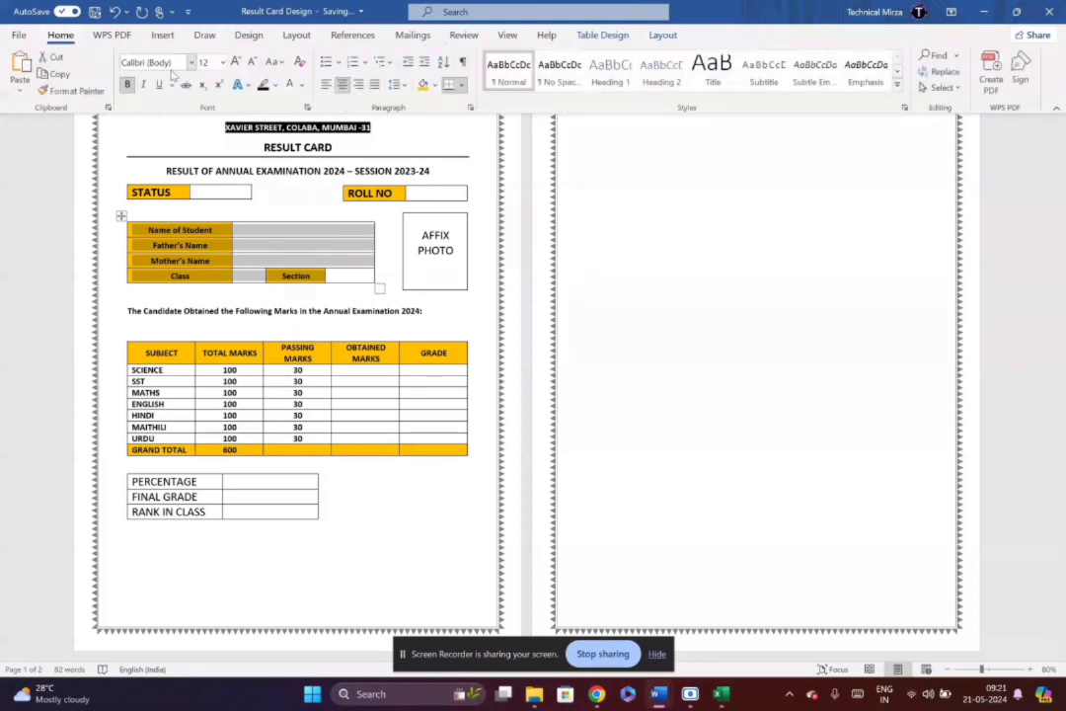
{"action": "key", "text": "ctrl+l"}
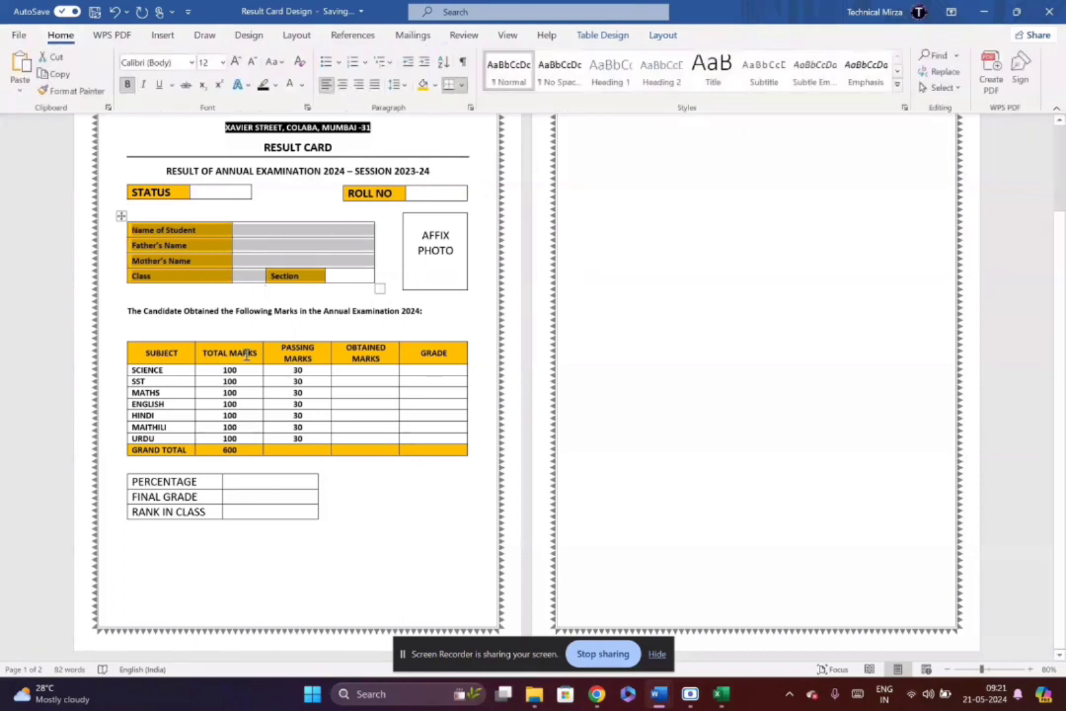
{"action": "left_click", "coordinate": [208, 298]}
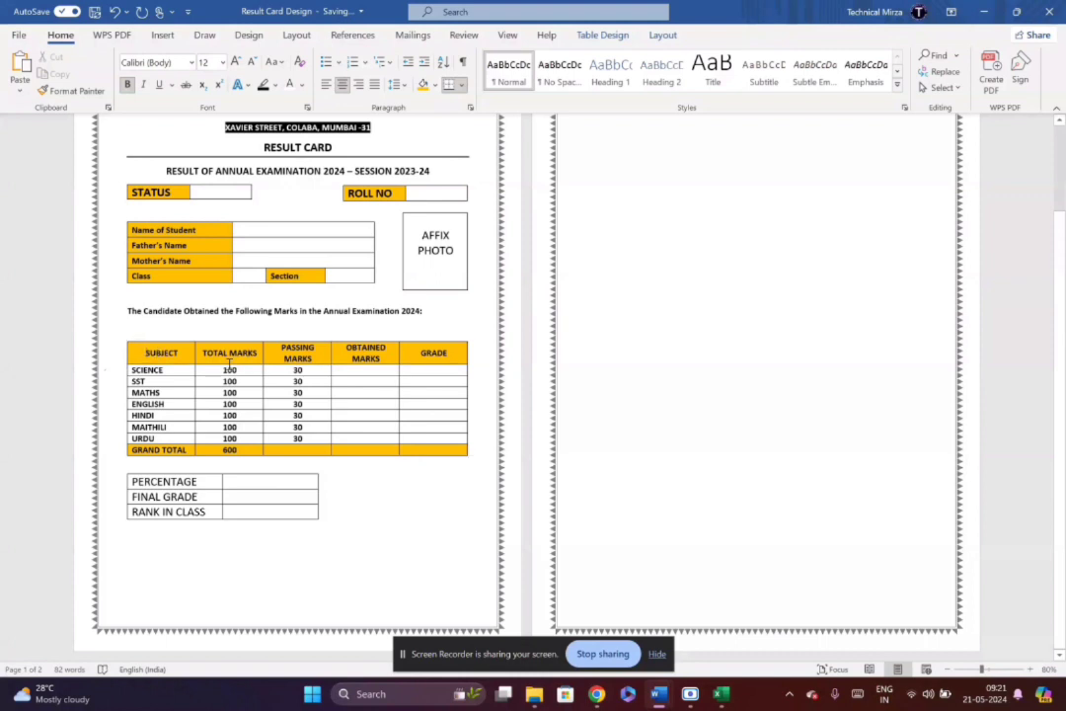
- Set the text of the percentage, grade and rank table to size 12 and narrow the table further
{"action": "left_click_drag", "start_coordinate": [142, 351], "coordinate": [459, 444]}
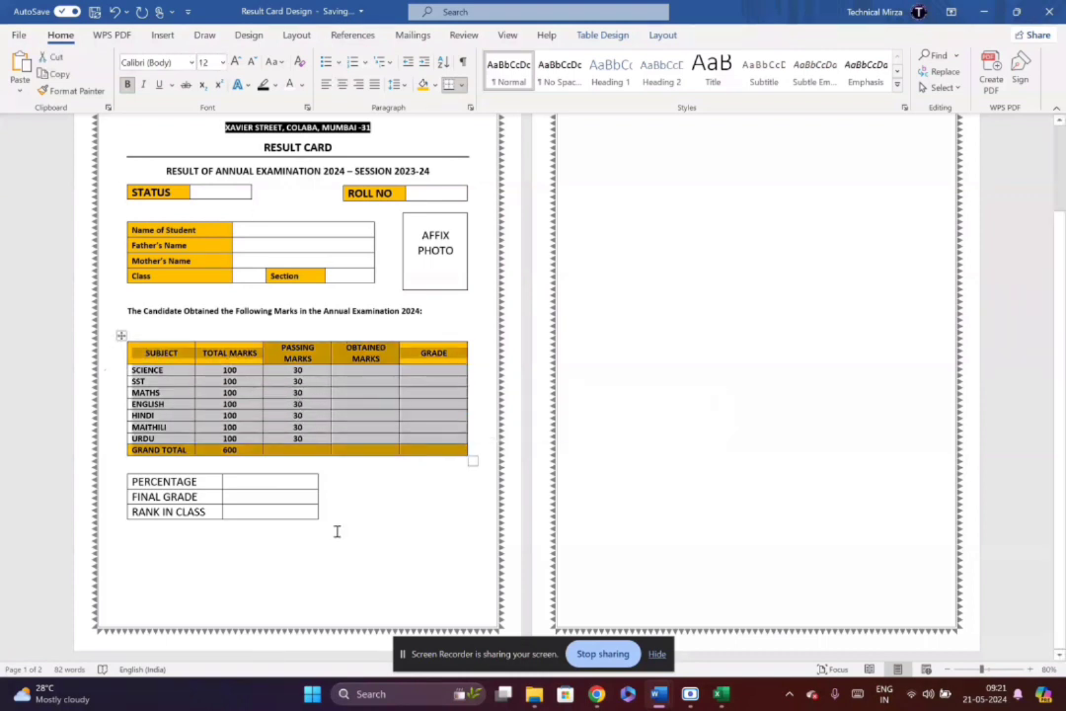
{"action": "left_click", "coordinate": [378, 559]}
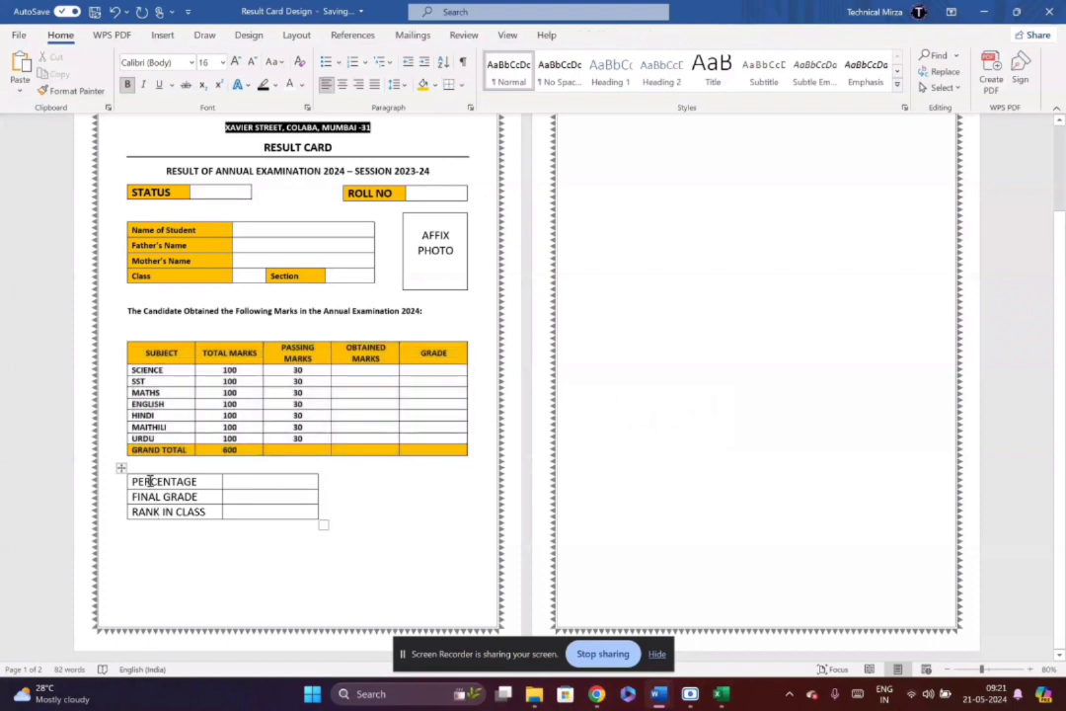
{"action": "left_click_drag", "start_coordinate": [148, 480], "coordinate": [261, 511]}
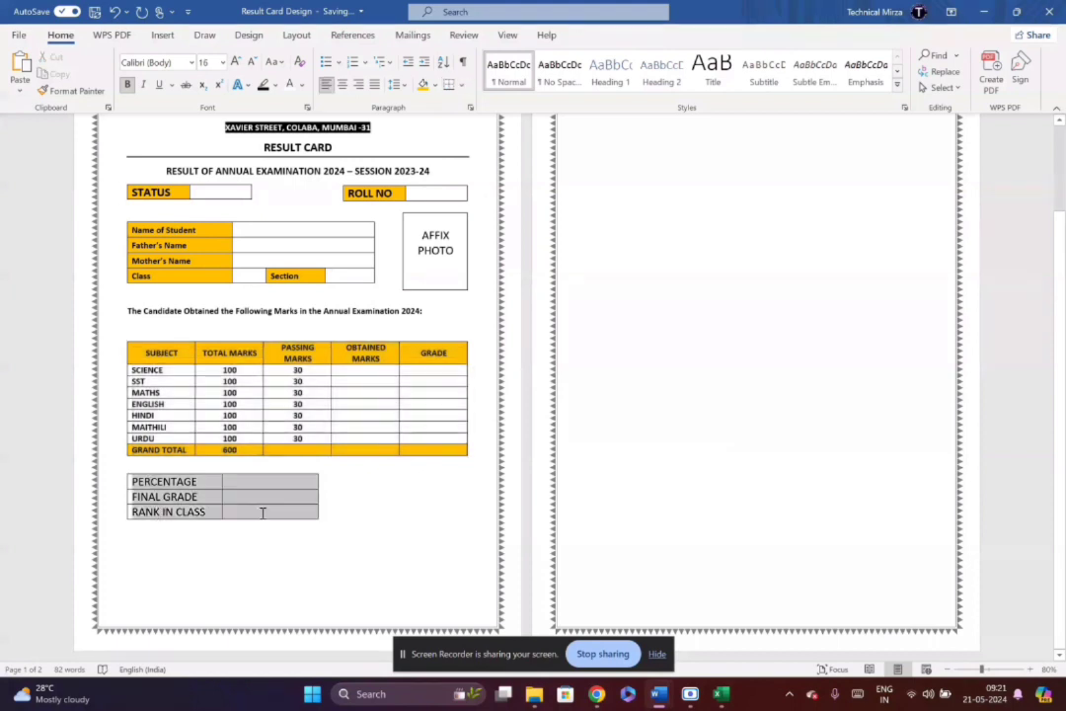
{"action": "left_click", "coordinate": [208, 62]}
{"action": "type", "text": "12"}
{"action": "key", "text": "Return"}
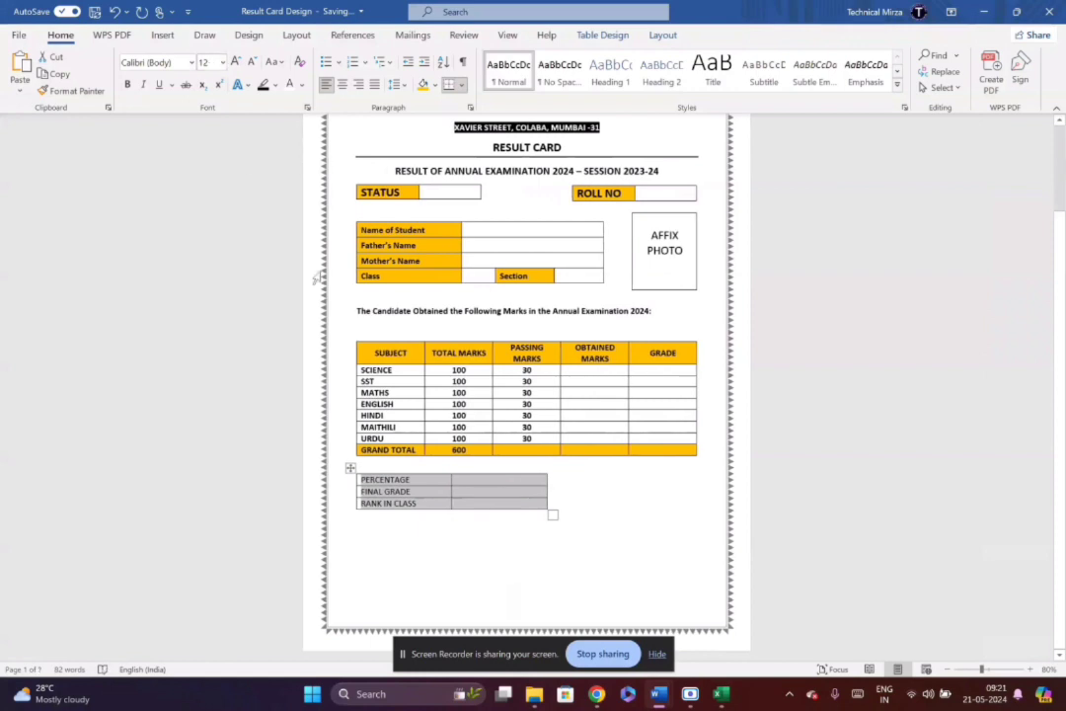
{"action": "left_click", "coordinate": [433, 560]}
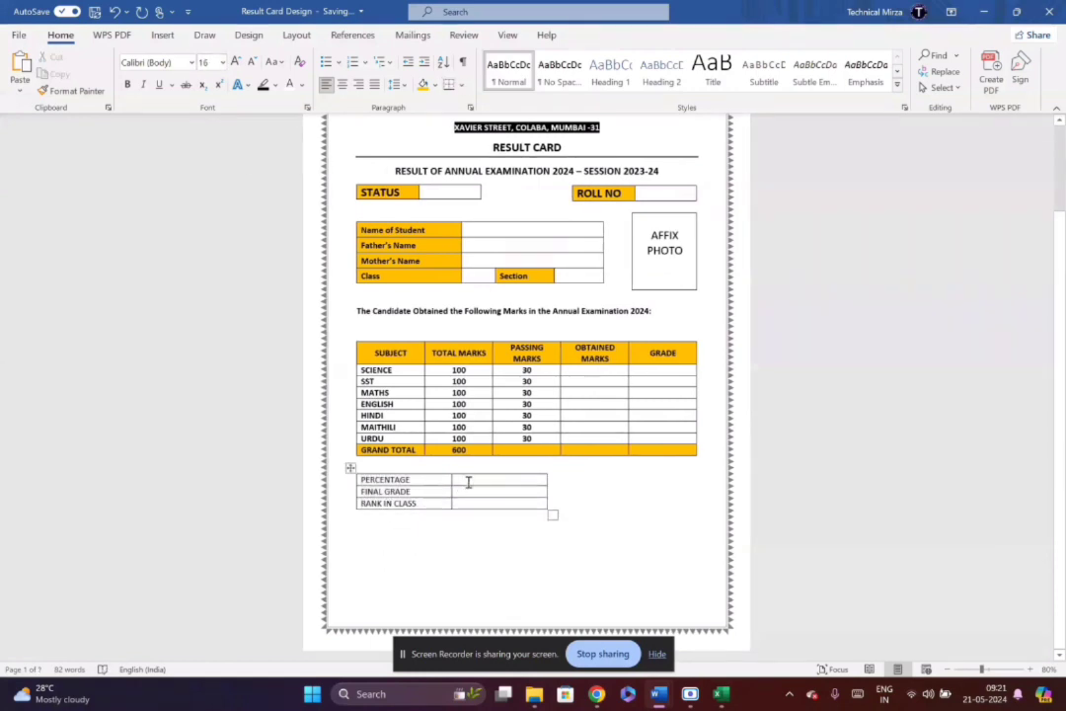
{"action": "left_click_drag", "start_coordinate": [550, 512], "coordinate": [506, 504]}
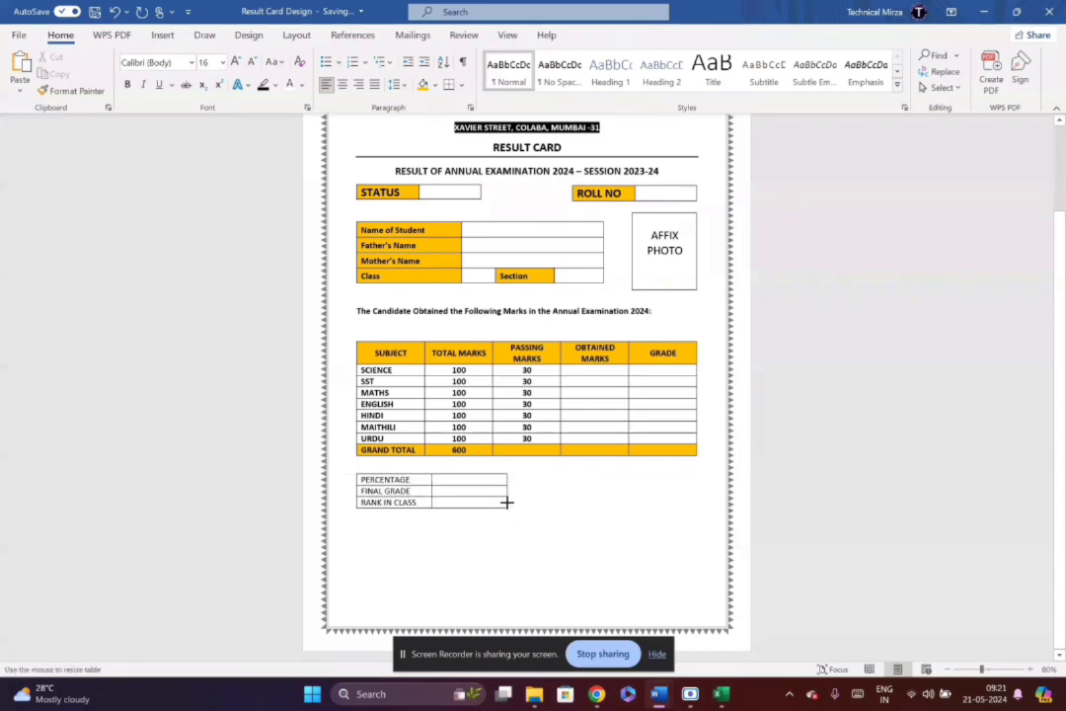
- Copy the ROLL NO table and place the copy beside the percentage, grade and rank table
{"action": "left_click", "coordinate": [599, 184]}
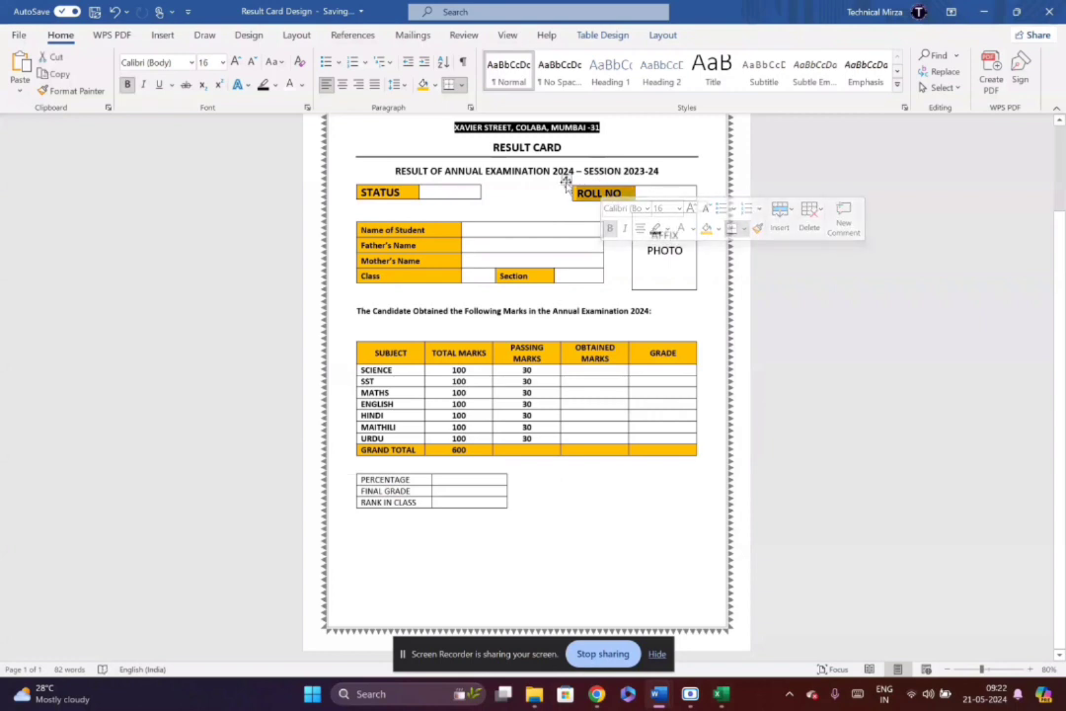
{"action": "left_click", "coordinate": [566, 184]}
{"action": "key", "text": "ctrl+c"}
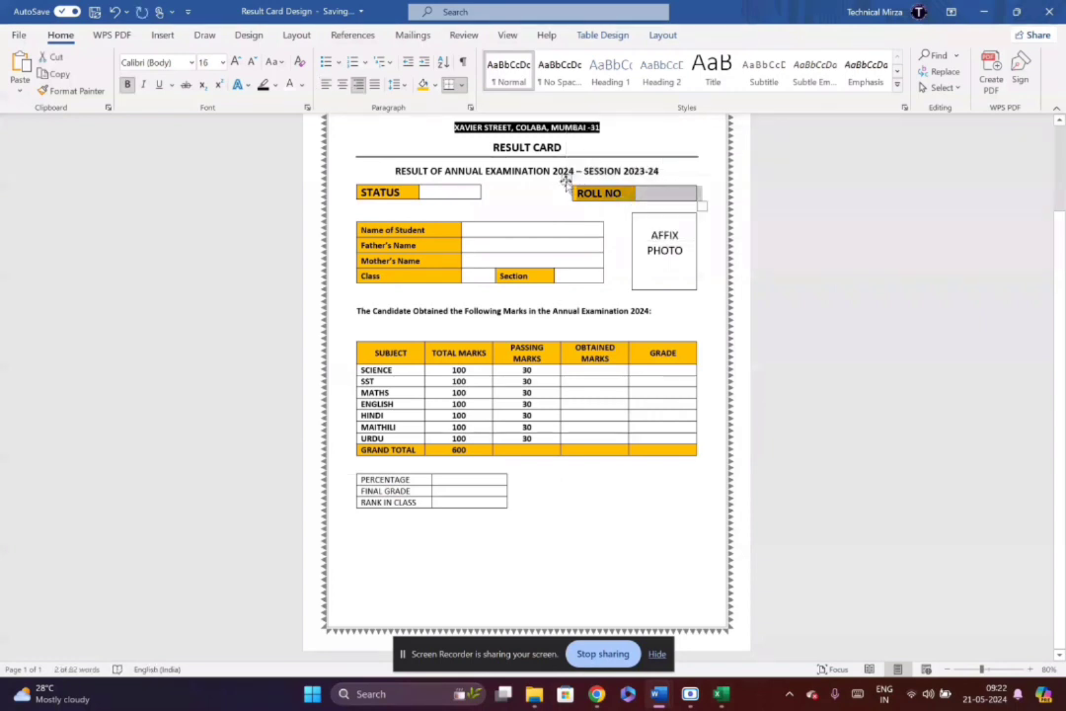
{"action": "left_click", "coordinate": [395, 622]}
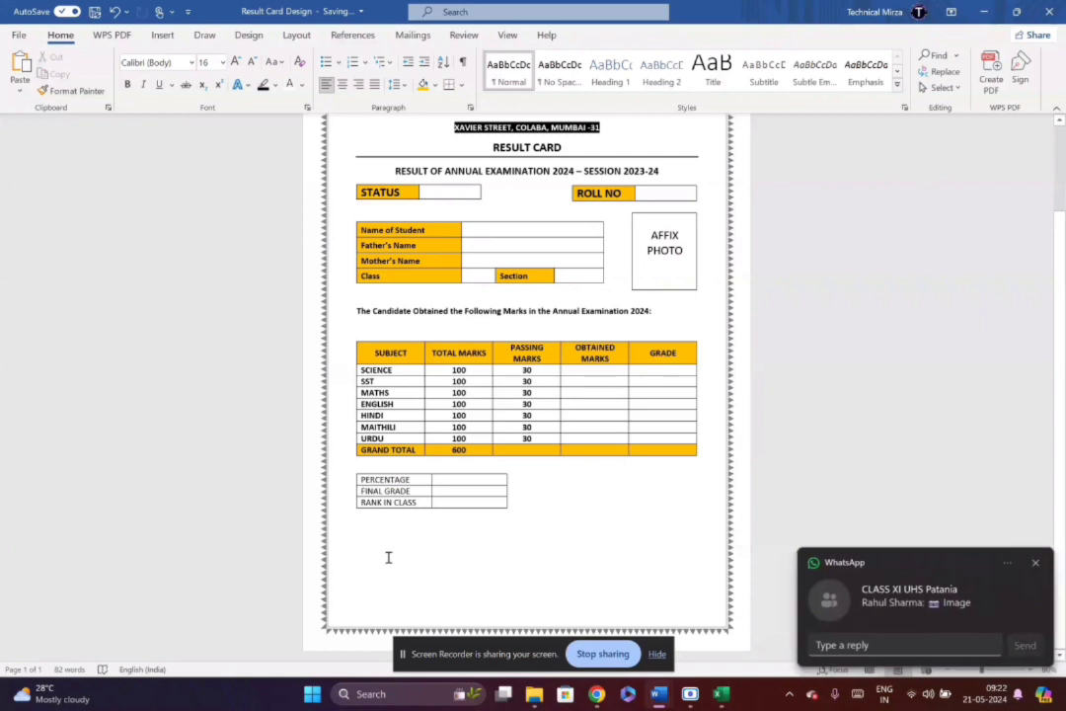
{"action": "key", "text": "ctrl+v"}
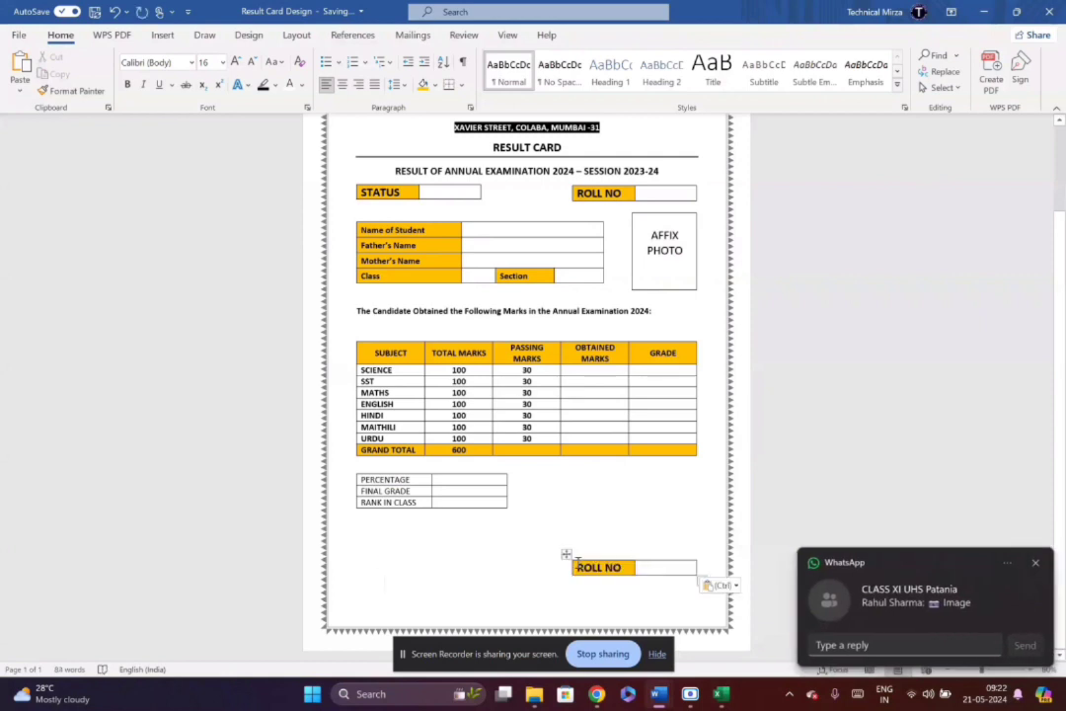
{"action": "left_click_drag", "start_coordinate": [565, 555], "coordinate": [556, 487]}
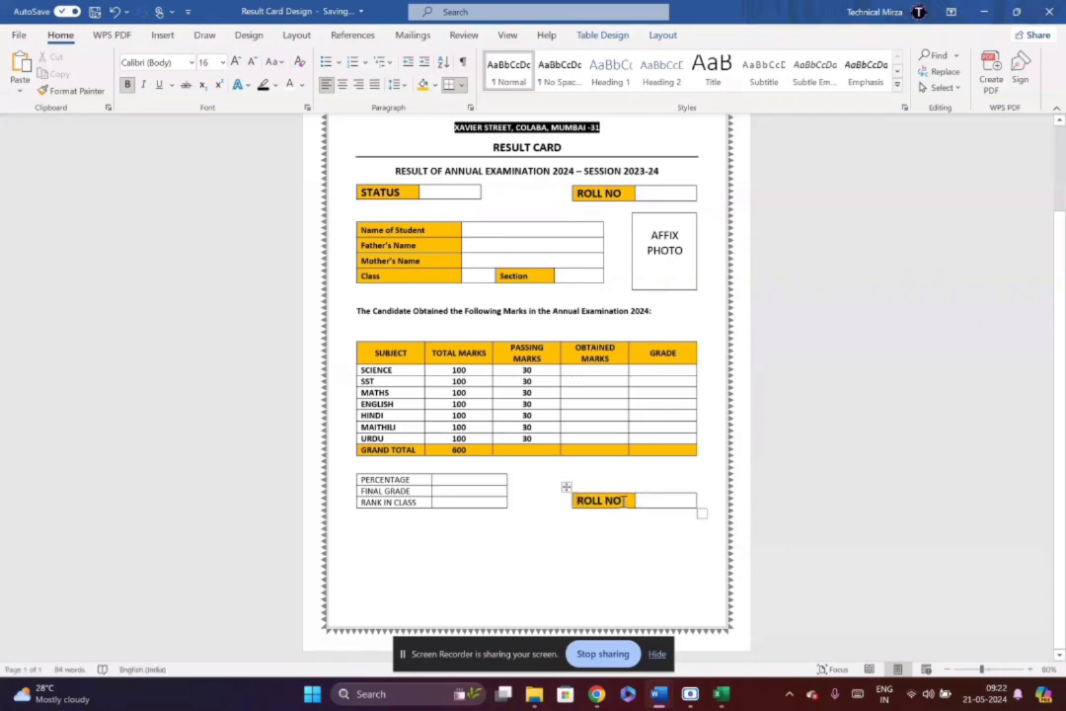
- Change the copied table's label to RESULT and set its font size to 12
{"action": "key", "text": "BackSpace"}
{"action": "key", "text": "BackSpace"}
{"action": "key", "text": "BackSpace"}
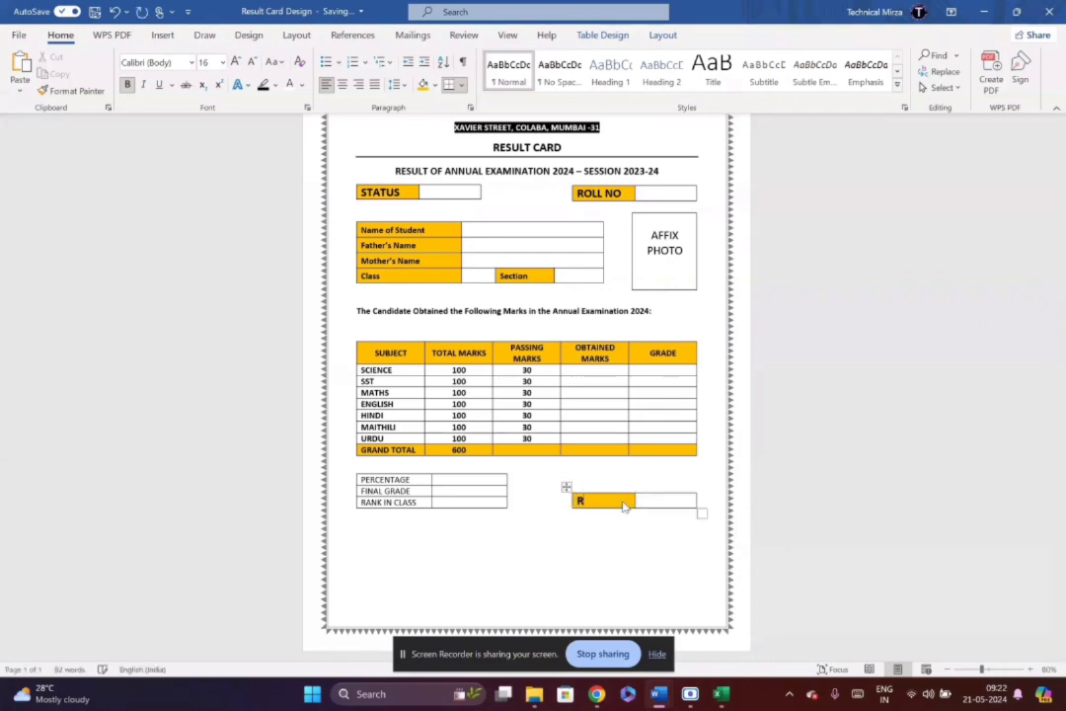
{"action": "type", "text": "ESULY"}
{"action": "left_click", "coordinate": [700, 512]}
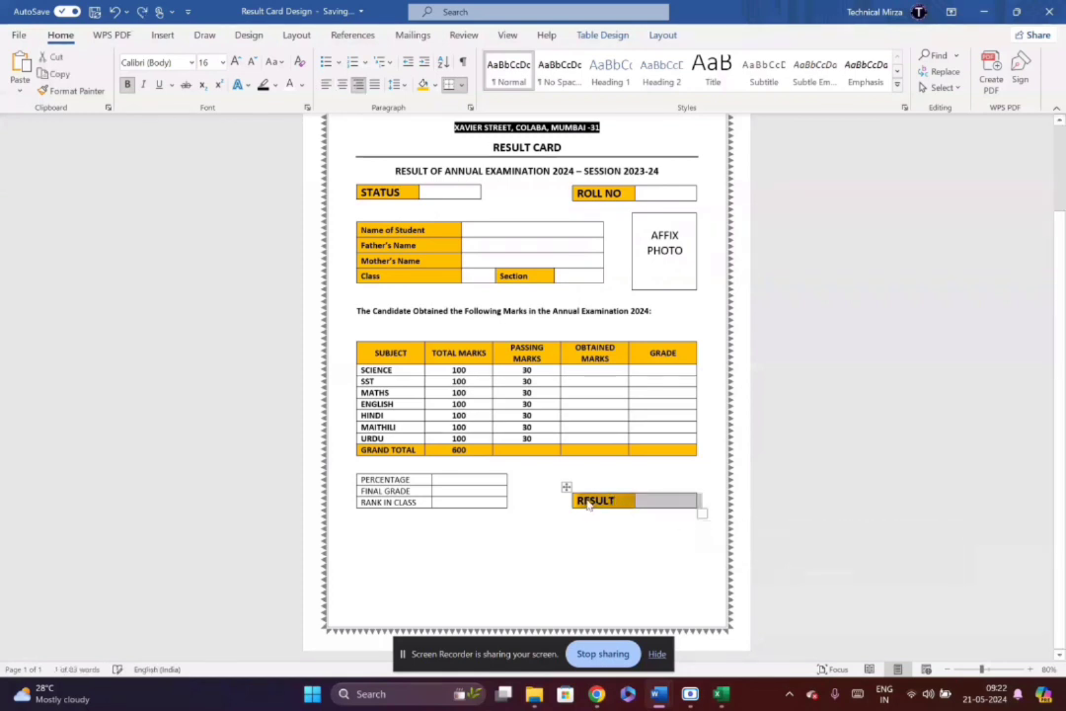
{"action": "left_click", "coordinate": [205, 62]}
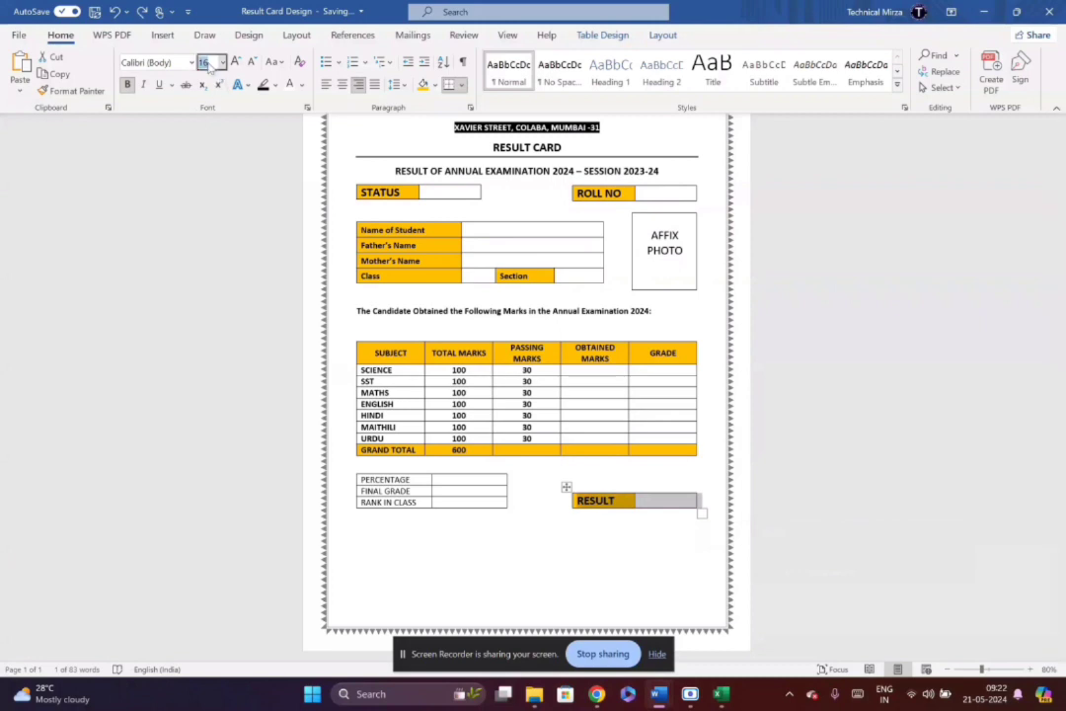
{"action": "type", "text": "12"}
{"action": "key", "text": "Return"}
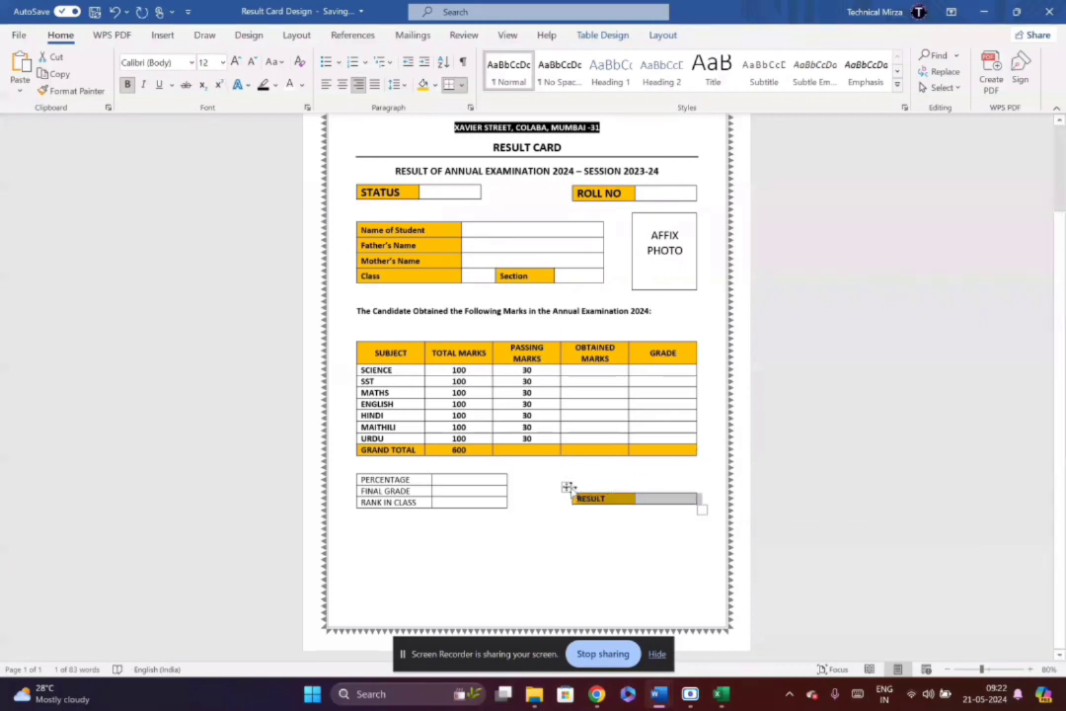
- Move the RESULT table down slightly to line up with the RANK IN CLASS row
{"action": "mouse_move", "coordinate": [563, 486]}
{"action": "left_mouse_down"}
{"action": "mouse_move", "coordinate": [561, 511]}
{"action": "mouse_move", "coordinate": [564, 488]}
{"action": "left_mouse_up"}
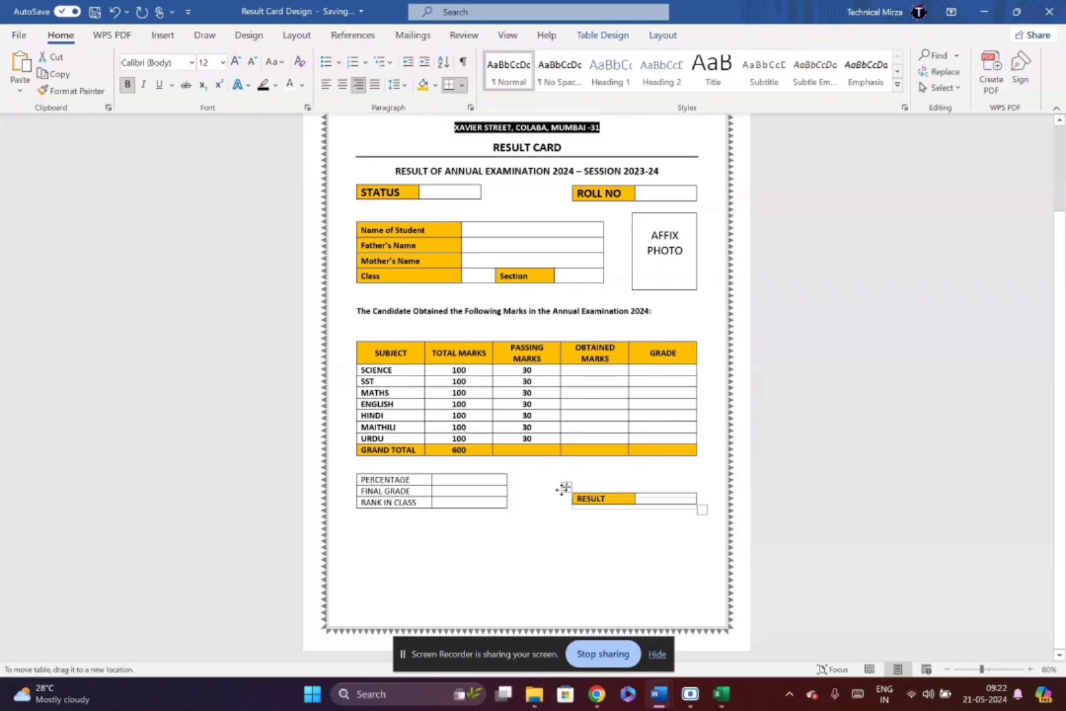
{"action": "left_click_drag", "start_coordinate": [562, 487], "coordinate": [563, 492]}
{"action": "left_click", "coordinate": [545, 551]}
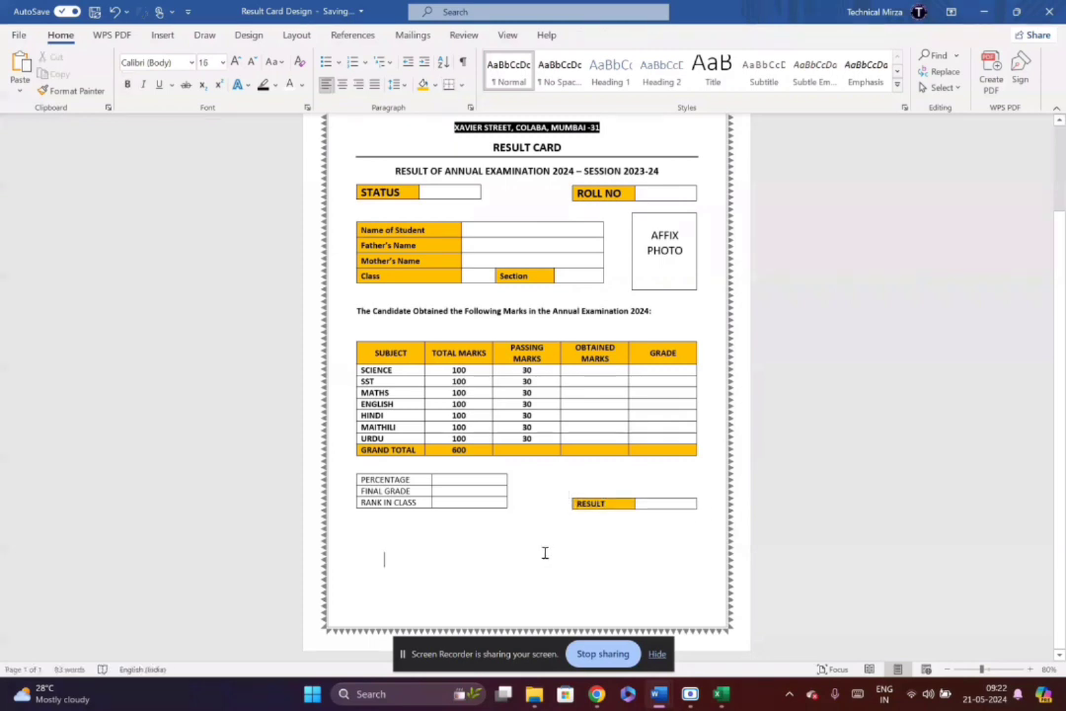
- Add the line REMARKS BY CLASS TEACHER below the percentage, grade and rank table
{"action": "left_click", "coordinate": [710, 497]}
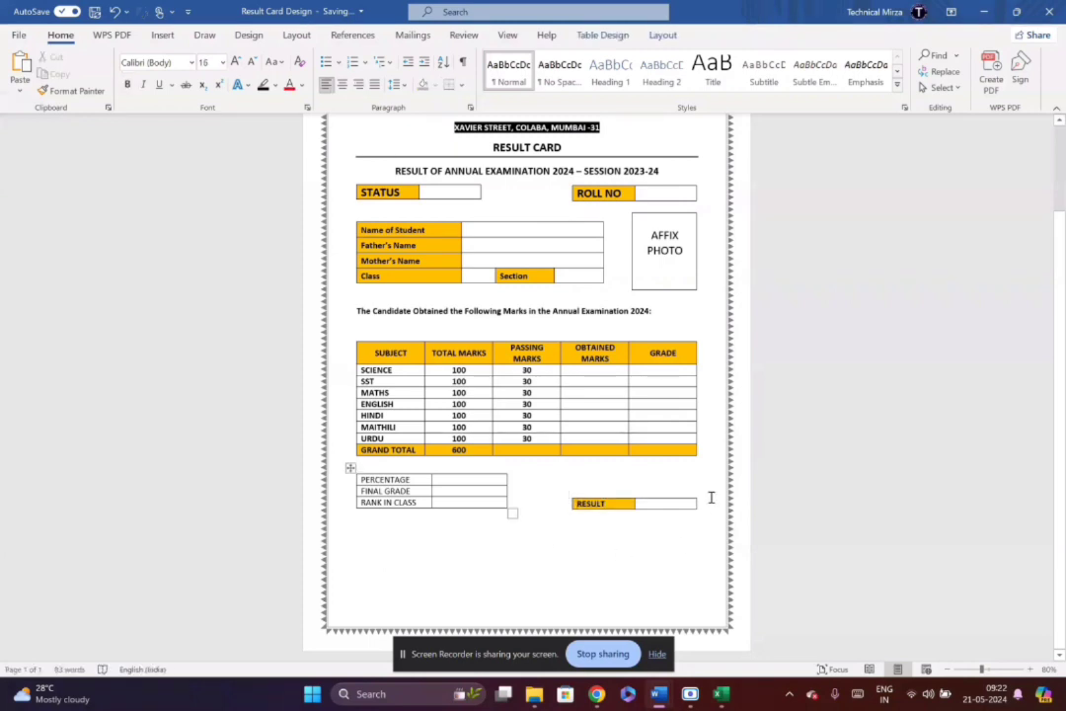
{"action": "left_click", "coordinate": [378, 527]}
{"action": "key", "text": "ctrl+Return"}
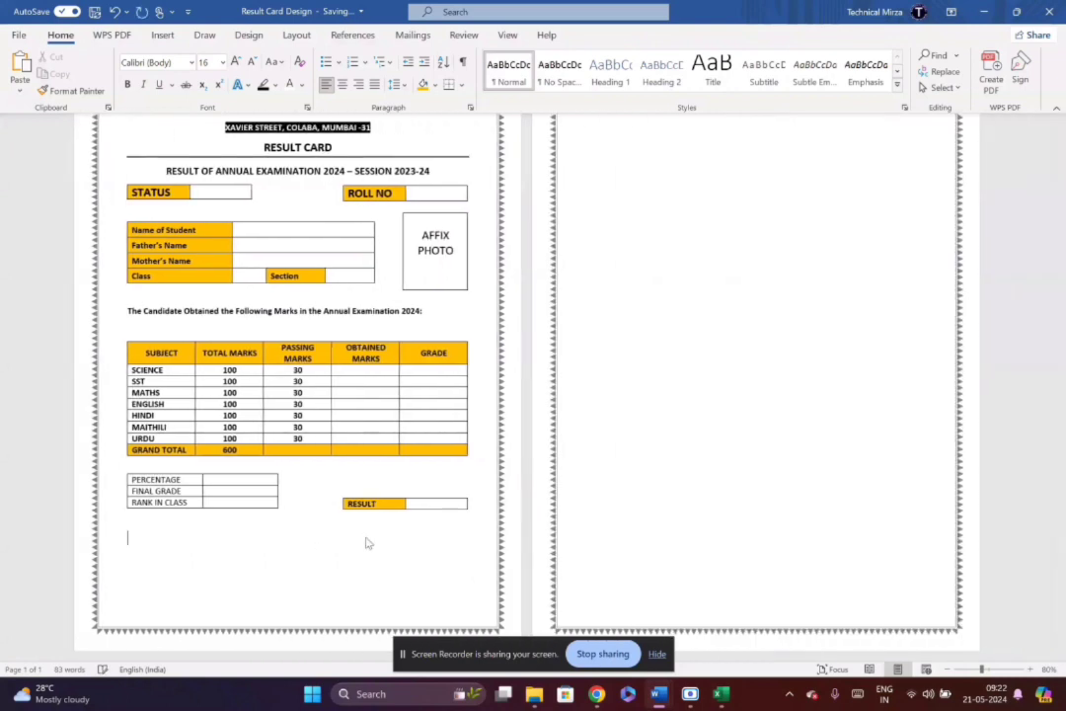
{"action": "left_click", "coordinate": [288, 534]}
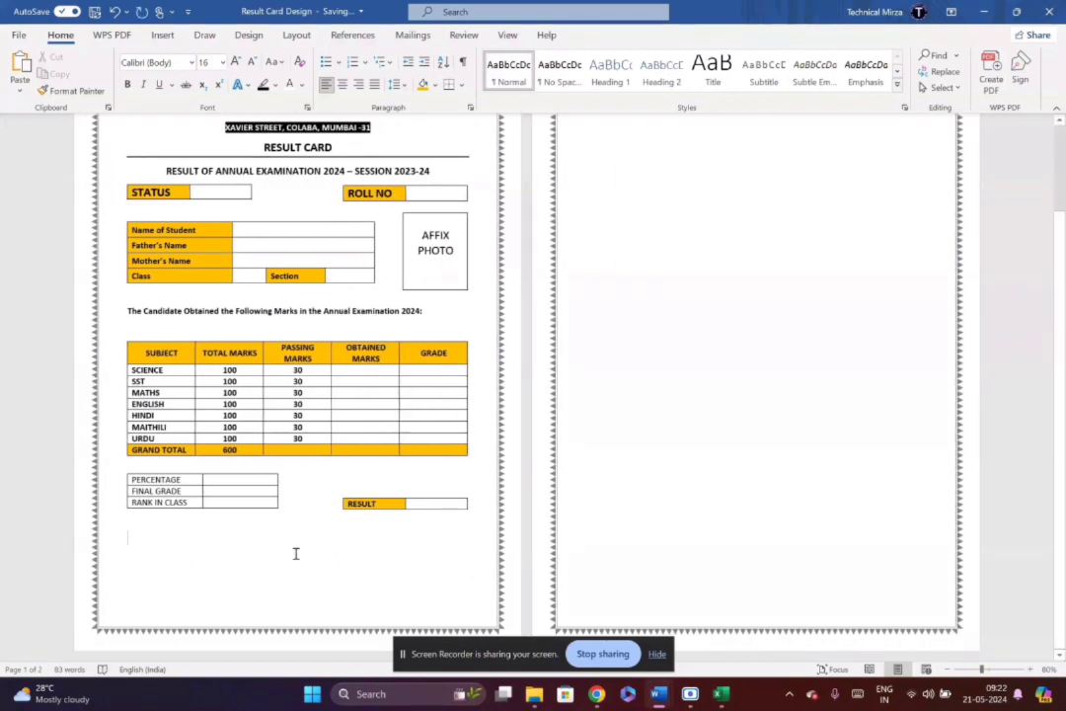
{"action": "type", "text": "REMARKS"}
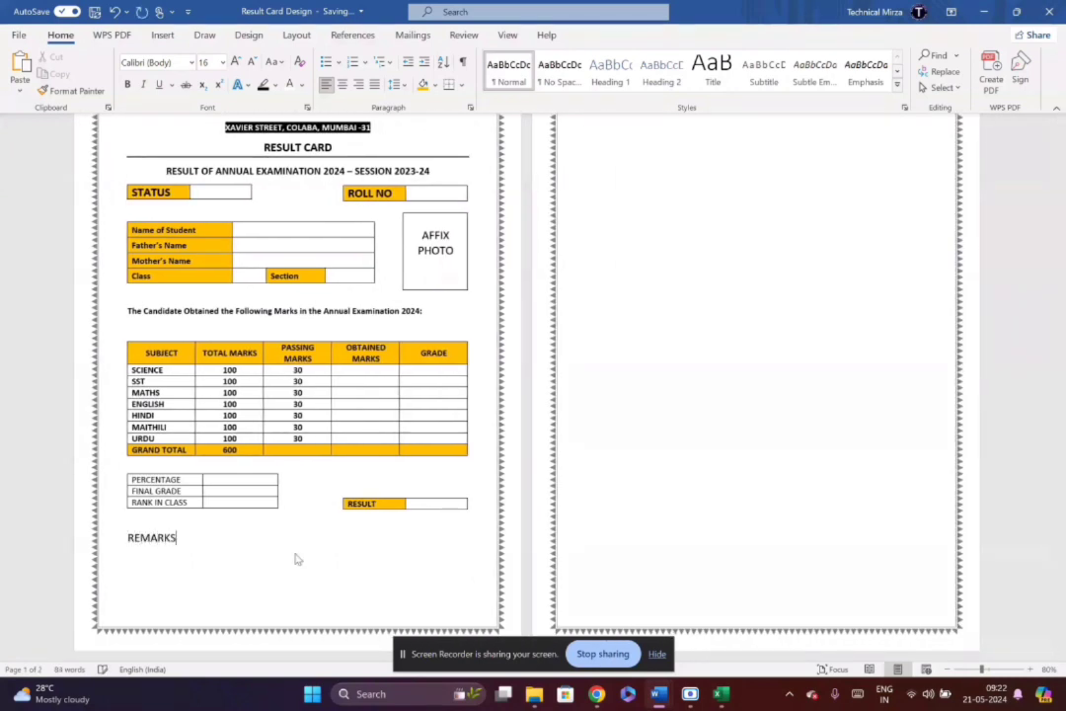
{"action": "type", "text": " BY CLASS TEACHE"}
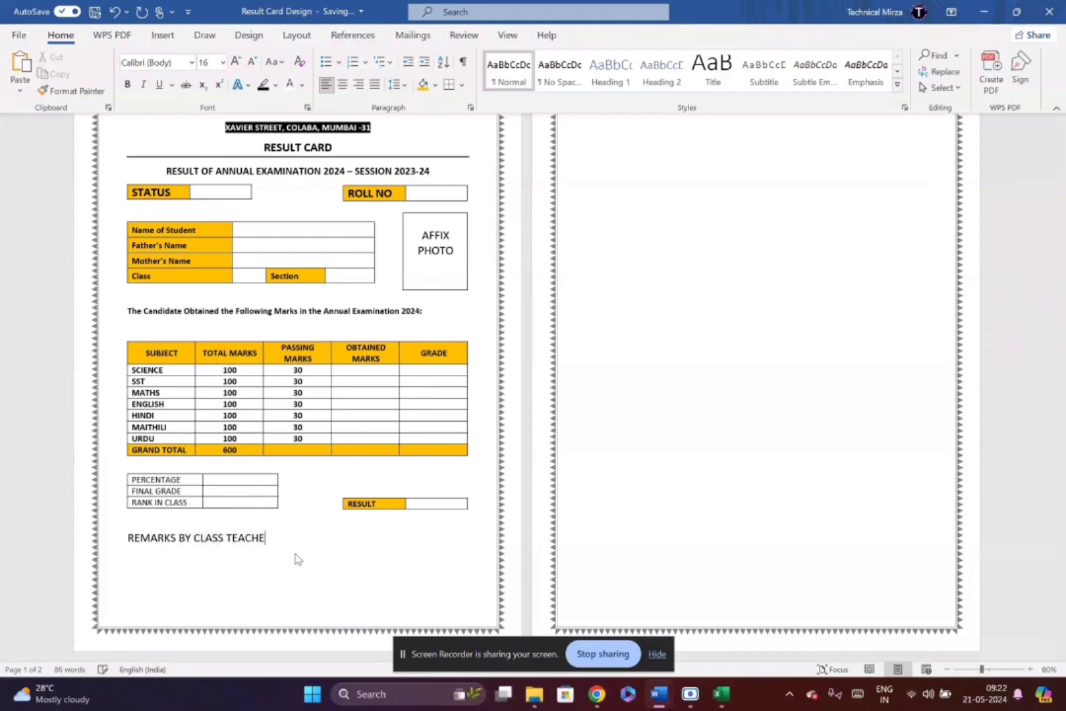
{"action": "type", "text": "R"}
- Add the label SIGNATURE OF CLASS TEACHER below the remarks line, leaving a gap between them
{"action": "type", "text": "GNA"}
{"action": "type", "text": "TUR"}
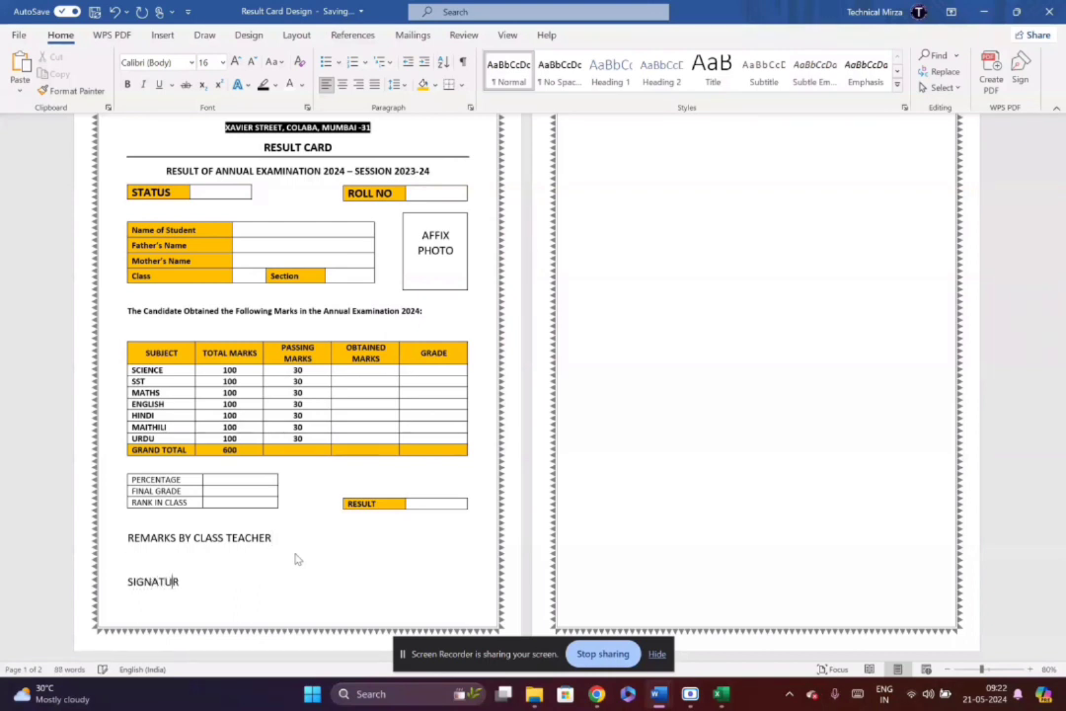
{"action": "type", "text": "E OF CLASS TEACHER"}
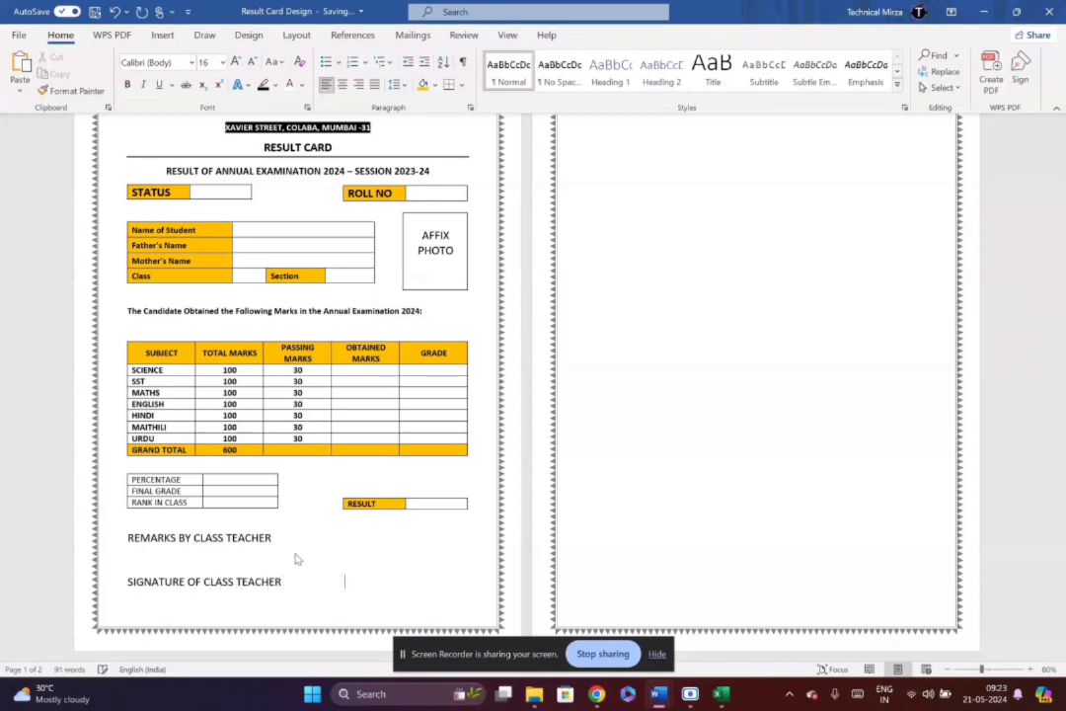
- Enter SIGNATURE OF PRINCIPA on the same line as the class teacher's signature label, correcting the typing mistakes
{"action": "type", "text": "SIGNATURW "}
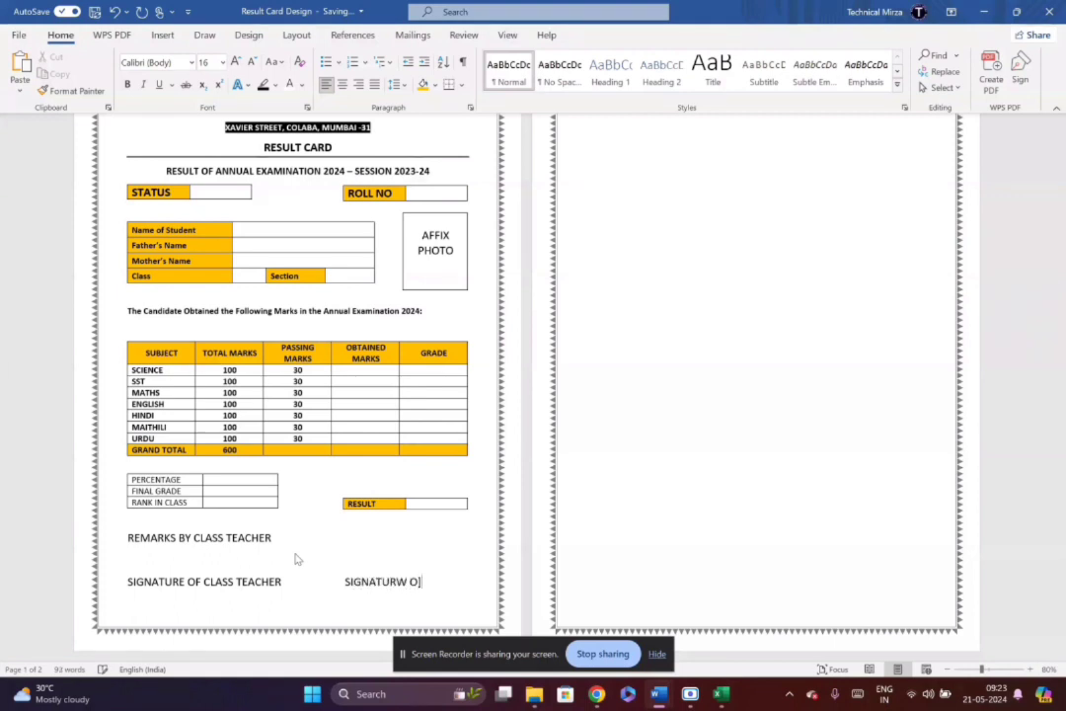
{"action": "type", "text": "O]"}
{"action": "key", "text": "BackSpace"}
{"action": "key", "text": "BackSpace"}
{"action": "type", "text": "===="}
{"action": "key", "text": "BackSpace"}
{"action": "key", "text": "BackSpace"}
{"action": "key", "text": "BackSpace"}
{"action": "type", "text": "RE O"}
{"action": "type", "text": "K"}
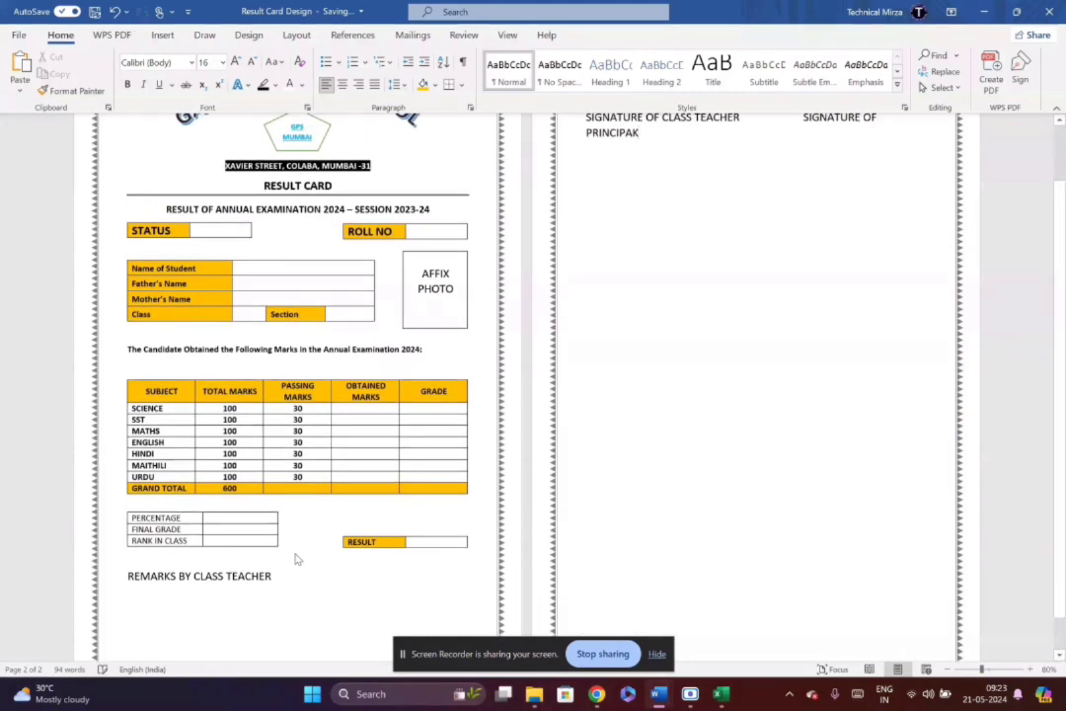
{"action": "key", "text": "BackSpace"}
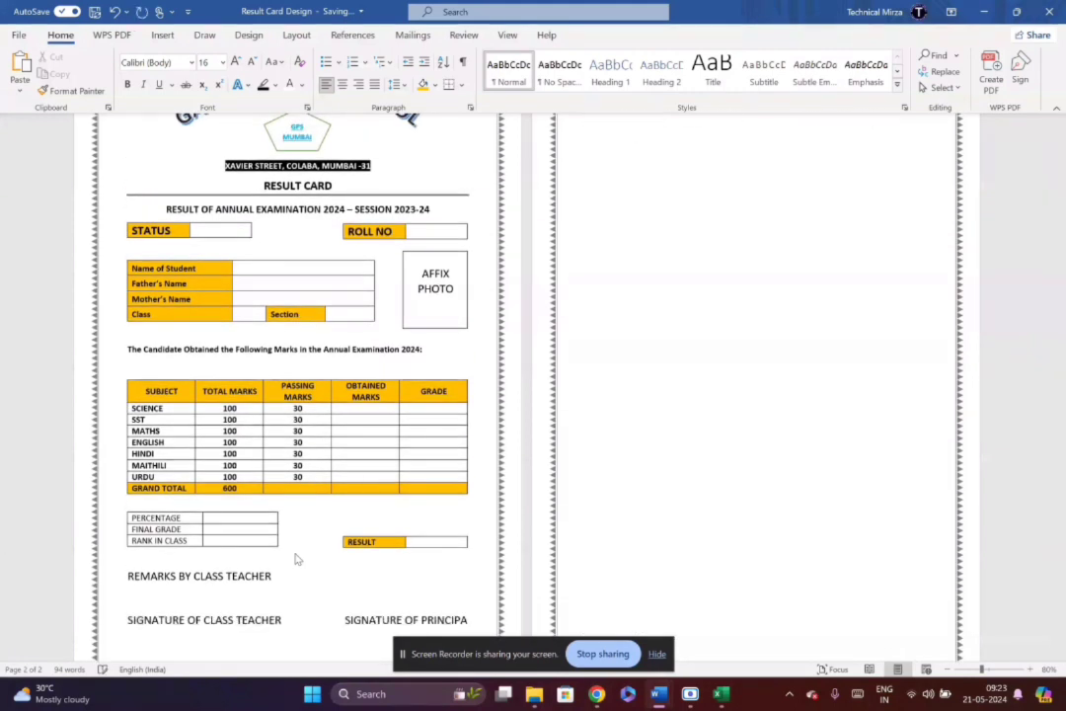
- Bring the principal's signature label closer to the class teacher's label and complete the word PRINCIPAL
{"action": "left_click", "coordinate": [344, 620]}
{"action": "key", "text": "BackSpace"}
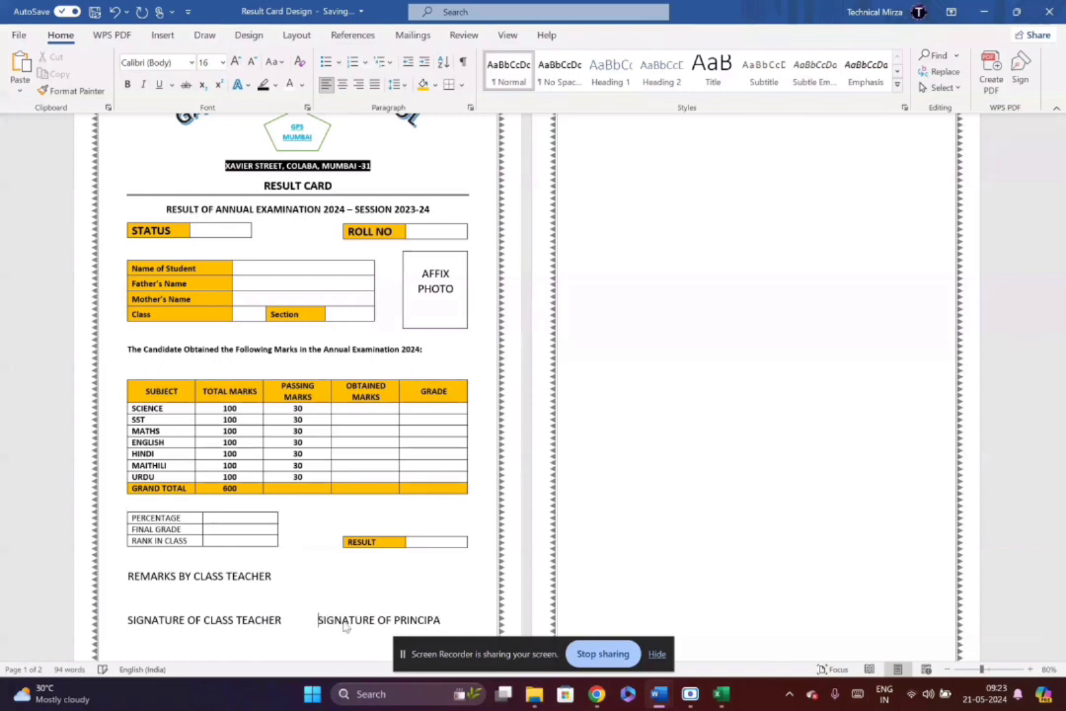
{"action": "left_click", "coordinate": [454, 620]}
{"action": "type", "text": "L"}
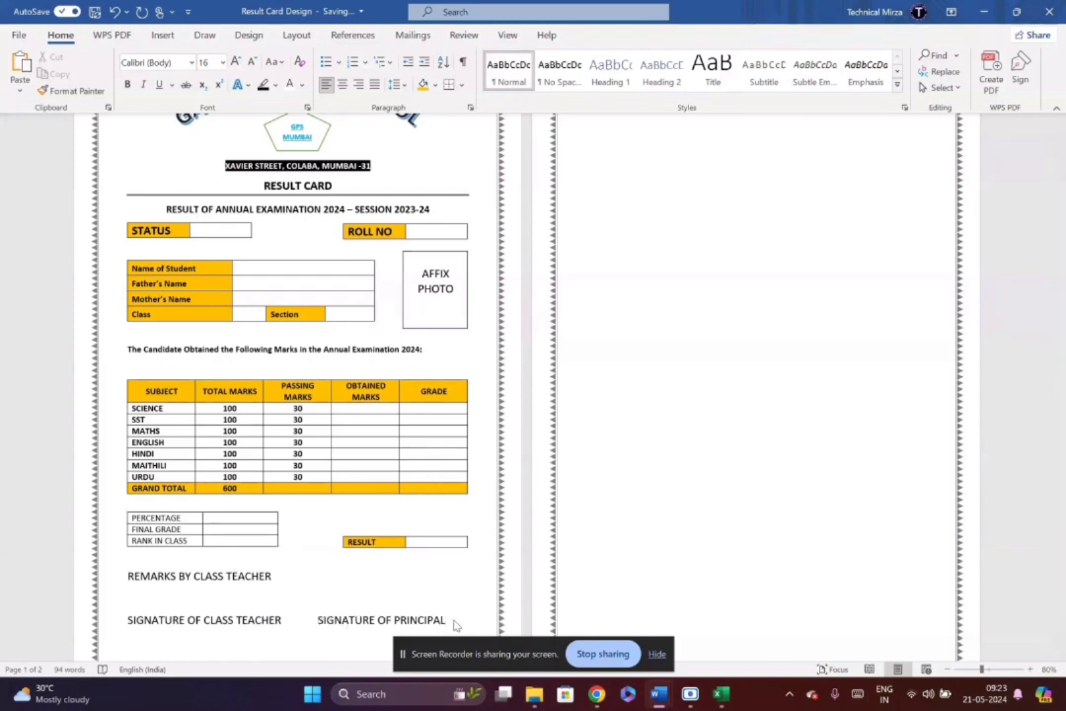
- Shrink the pentagon logo under the school name in height and width and keep only GPS as its text
{"action": "scroll", "coordinate": [456, 626], "scroll_direction": "up", "scroll_amount": 1}
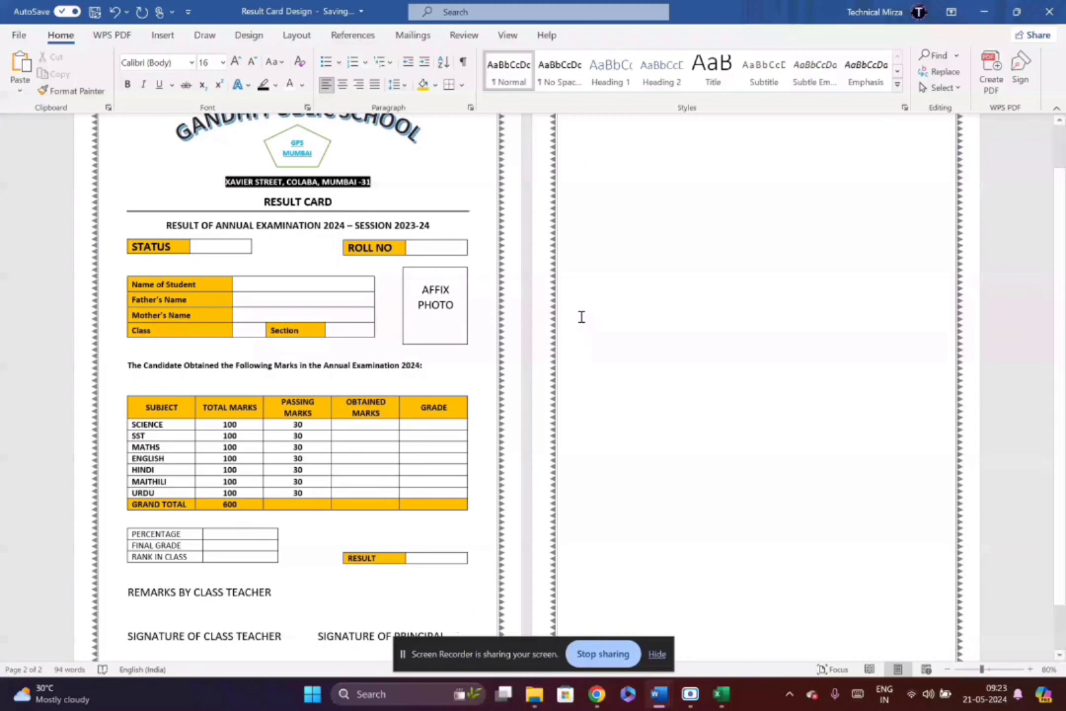
{"action": "left_click_drag", "start_coordinate": [1064, 376], "coordinate": [1064, 284]}
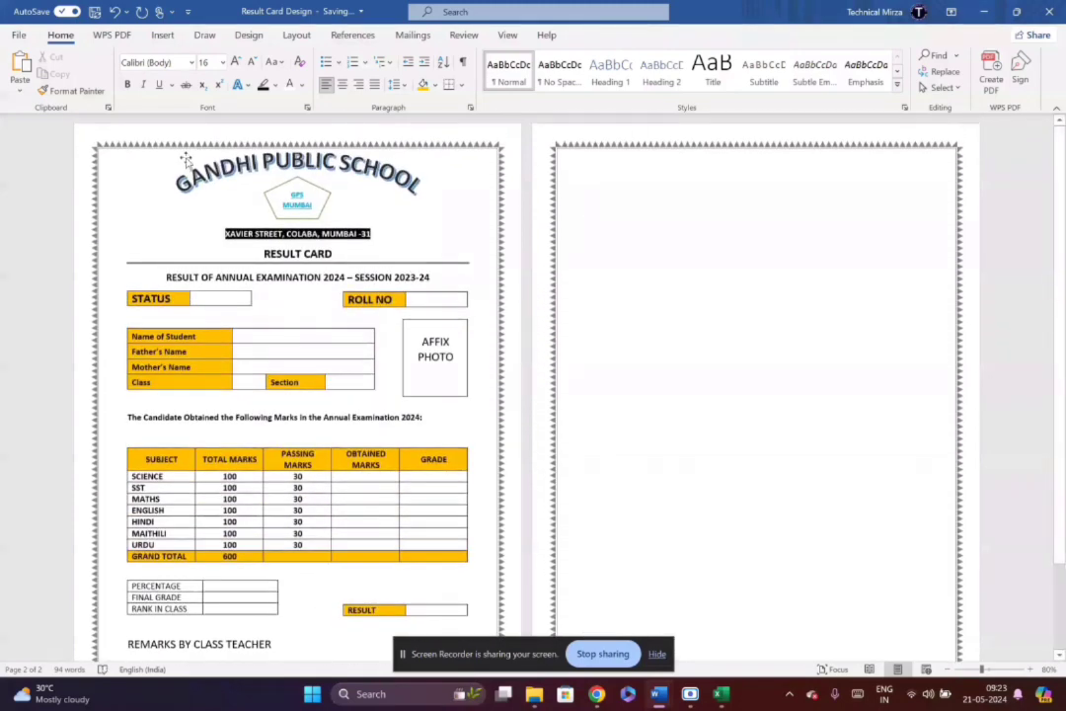
{"action": "left_click", "coordinate": [284, 204]}
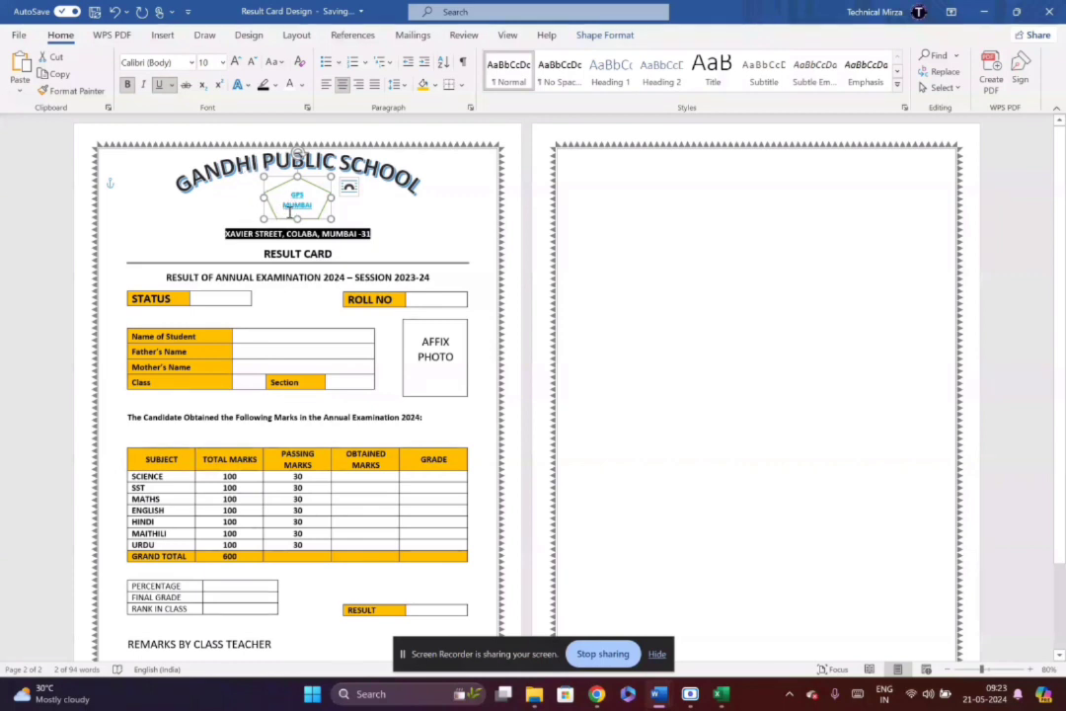
{"action": "left_click_drag", "start_coordinate": [295, 218], "coordinate": [294, 204]}
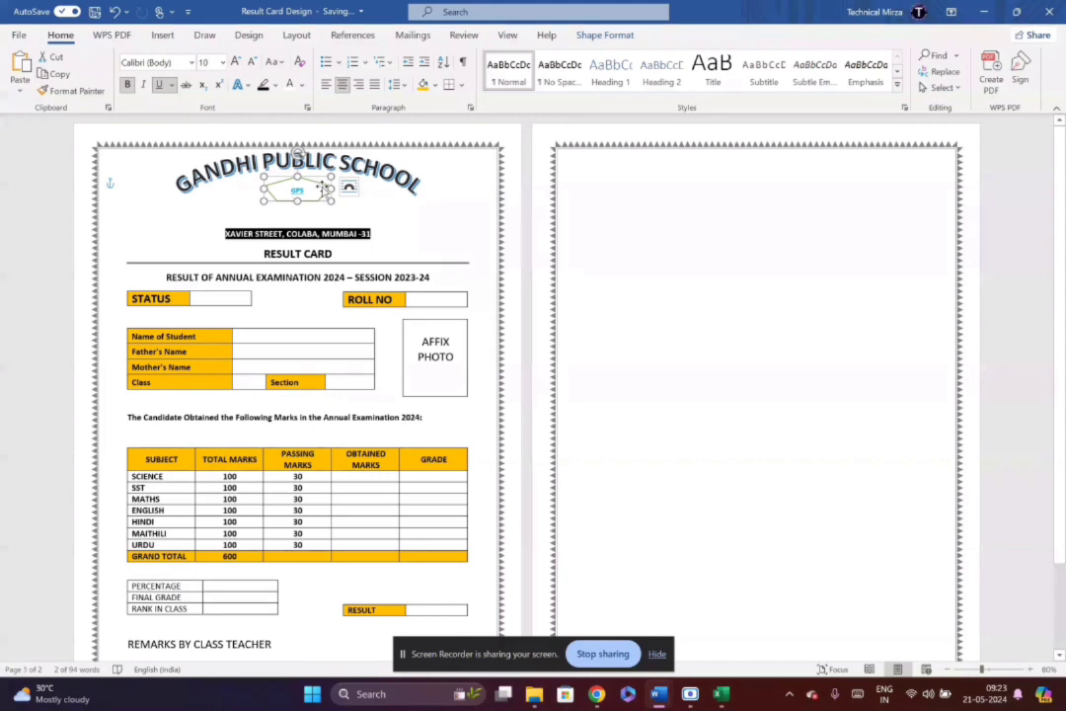
{"action": "left_click", "coordinate": [317, 193]}
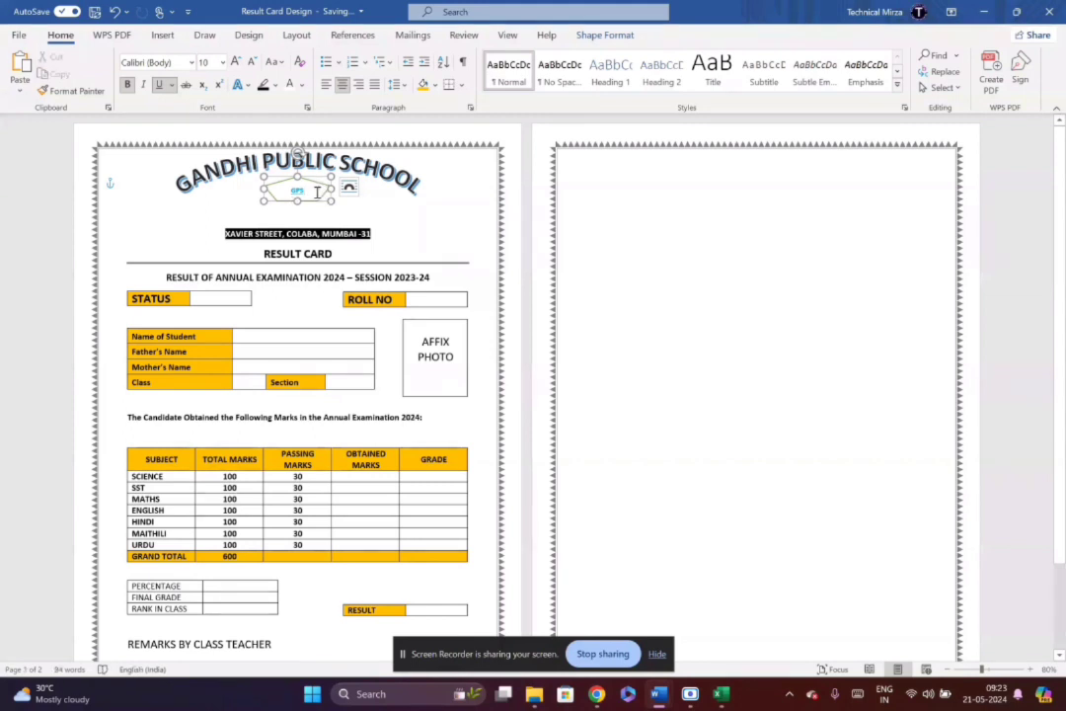
{"action": "type", "text": "M"}
{"action": "left_click_drag", "start_coordinate": [330, 191], "coordinate": [289, 179]}
- Try to select the school's address line beneath the curved school name
{"action": "triple_click", "coordinate": [203, 188]}
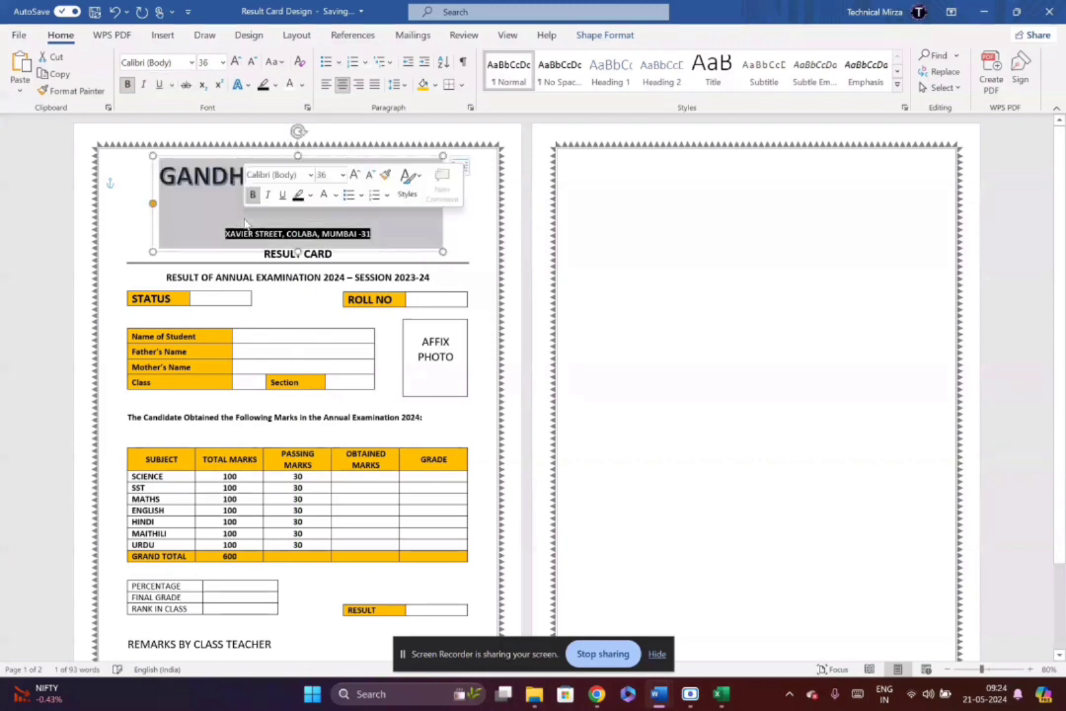
{"action": "left_click", "coordinate": [219, 225]}
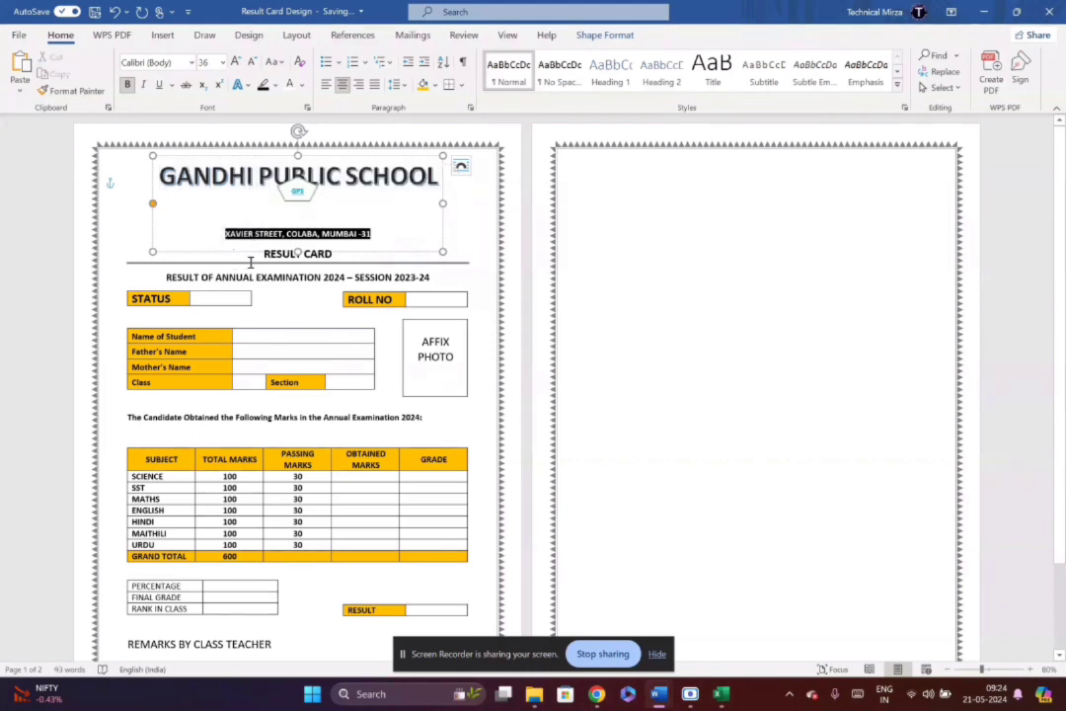
{"action": "left_click", "coordinate": [251, 261]}
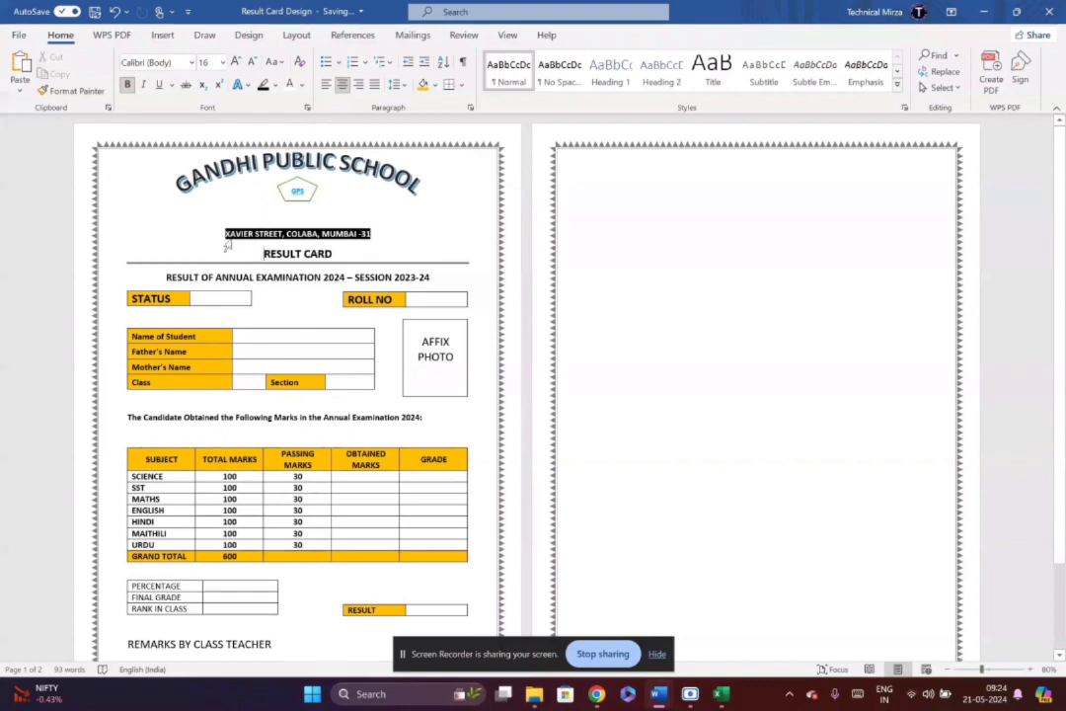
{"action": "left_click", "coordinate": [225, 238]}
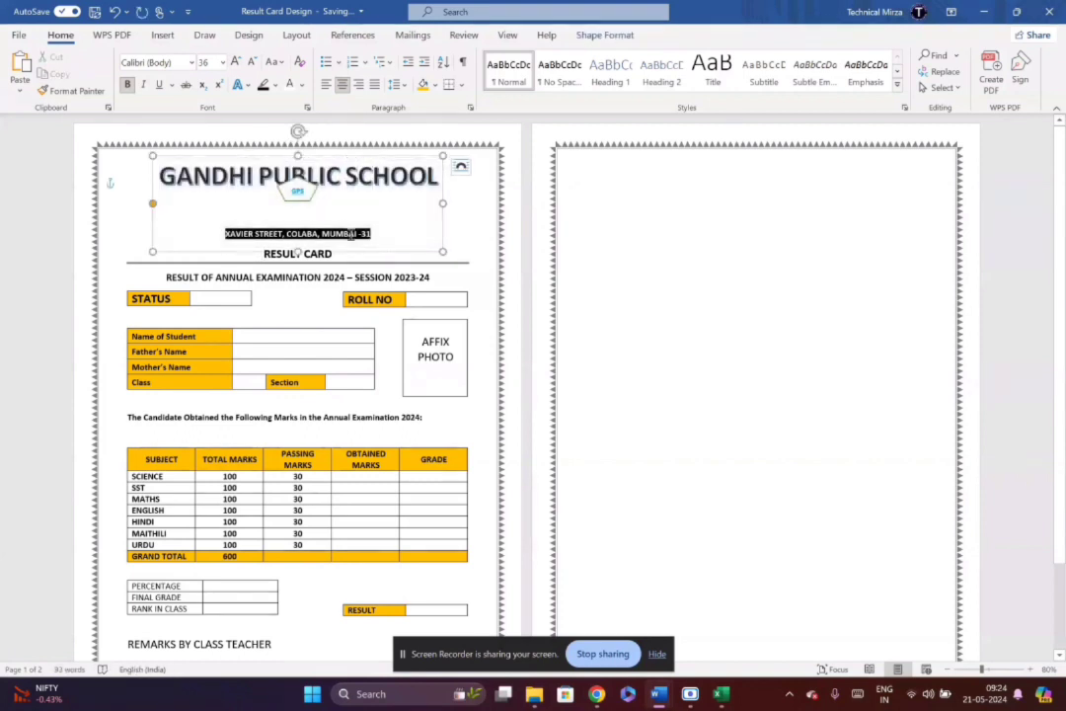
{"action": "left_click", "coordinate": [449, 238]}
{"action": "double_click", "coordinate": [368, 235]}
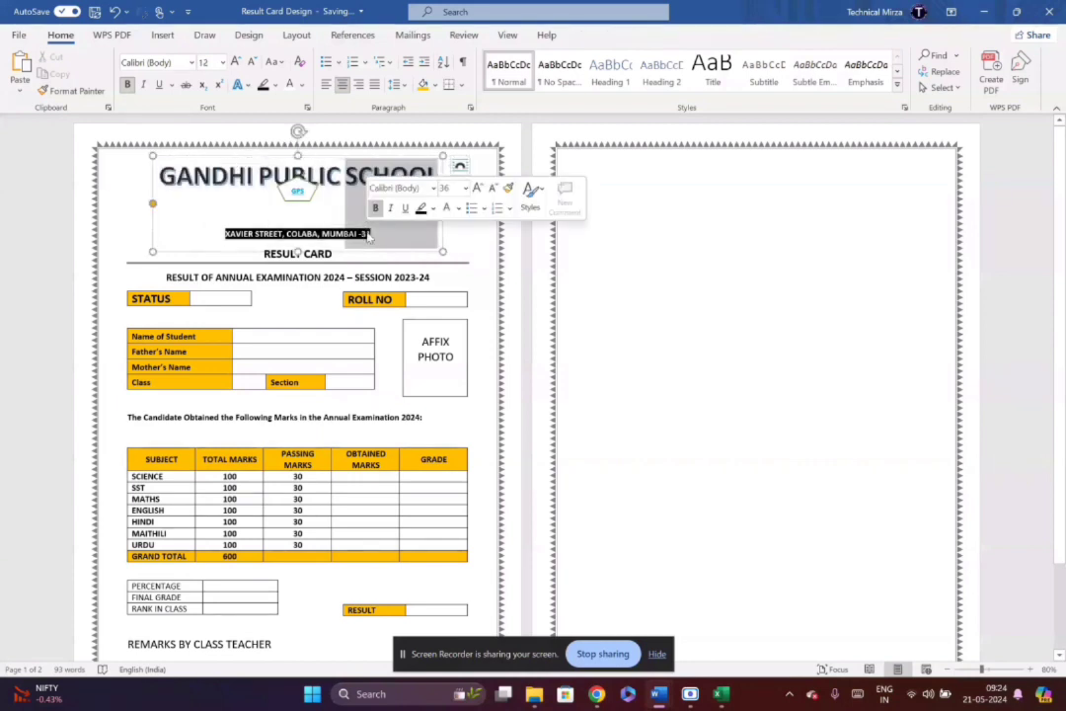
{"action": "left_click", "coordinate": [368, 233]}
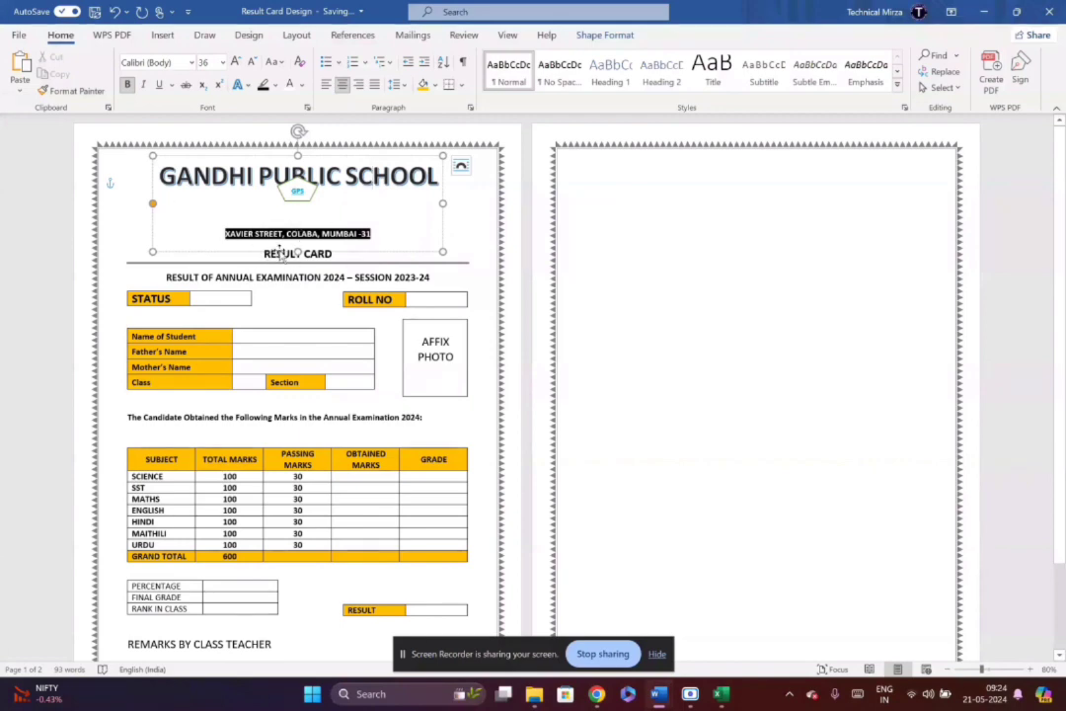
- Reduce the height of the school name's WordArt box and place the cursor in the blank line above the address
{"action": "left_click_drag", "start_coordinate": [297, 252], "coordinate": [302, 198]}
{"action": "left_click", "coordinate": [241, 216]}
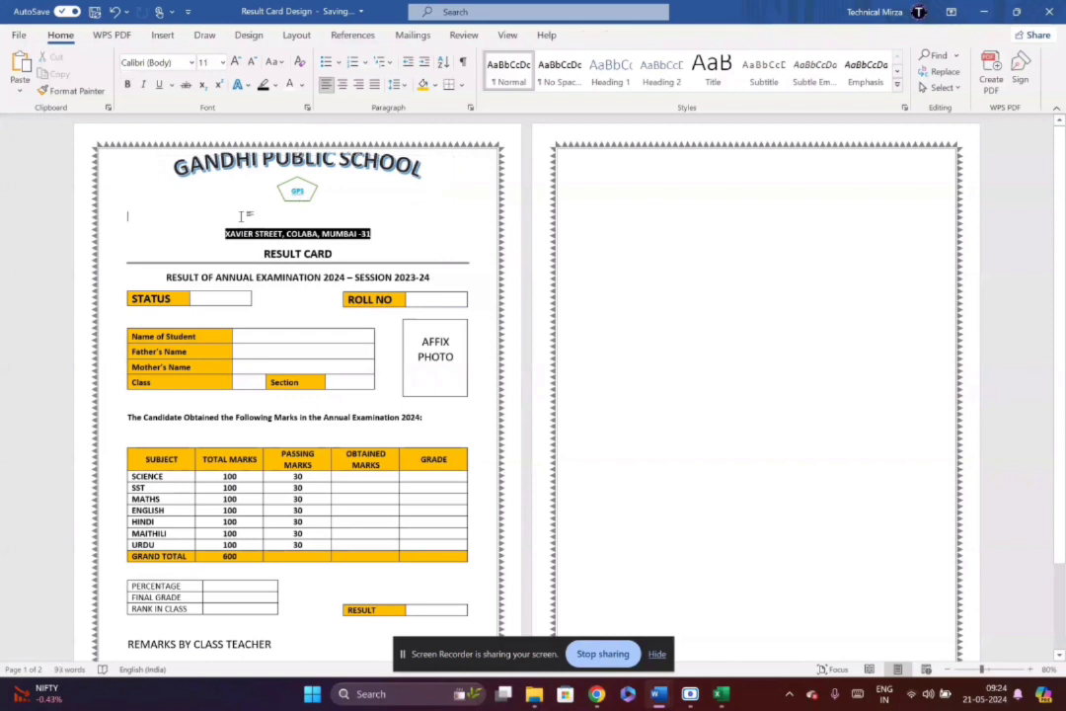
- Increase the height of the school name's WordArt box and shift it slightly down so the curved name clears the page border
{"action": "triple_click", "coordinate": [219, 167]}
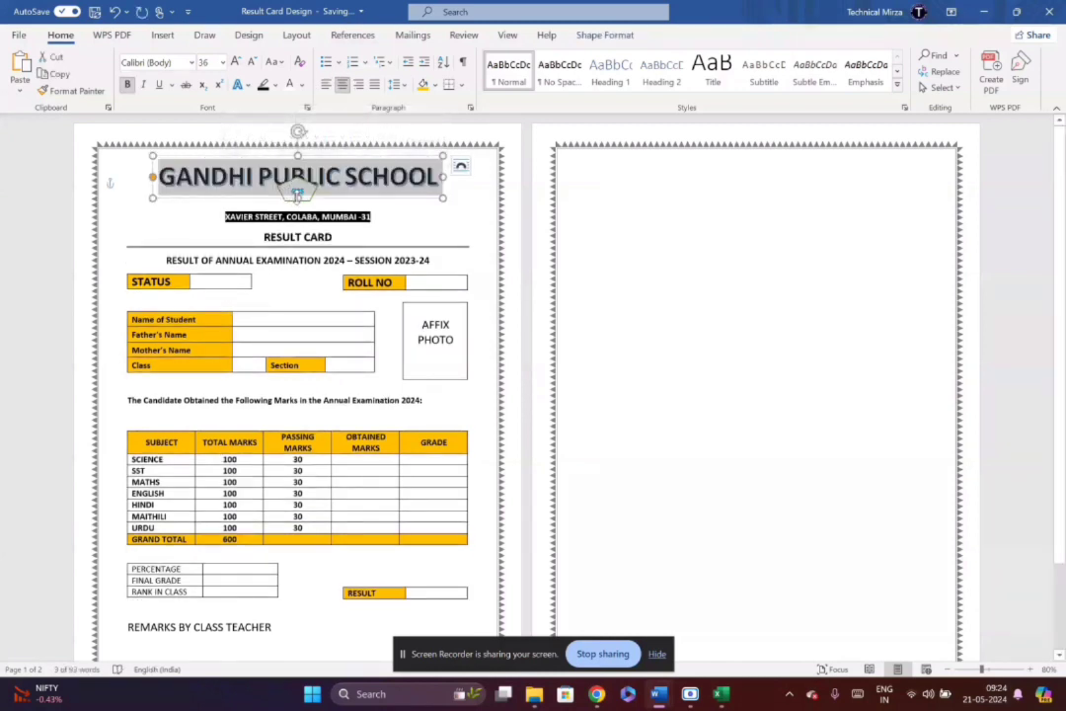
{"action": "left_click_drag", "start_coordinate": [297, 196], "coordinate": [295, 222]}
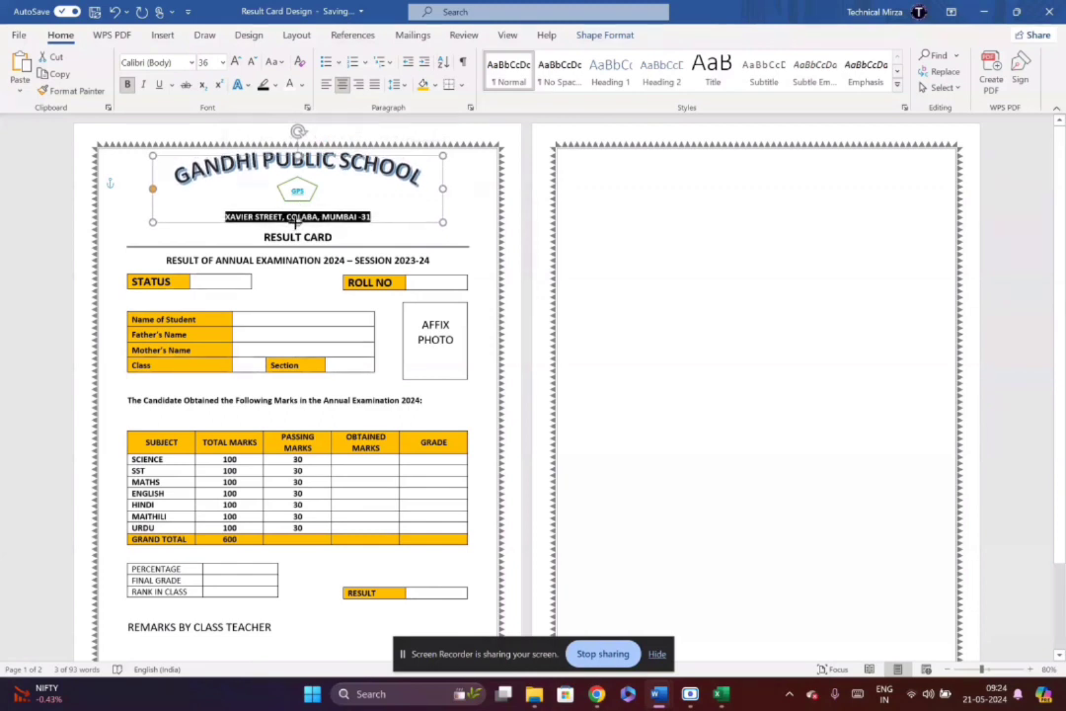
{"action": "left_click_drag", "start_coordinate": [294, 222], "coordinate": [295, 226]}
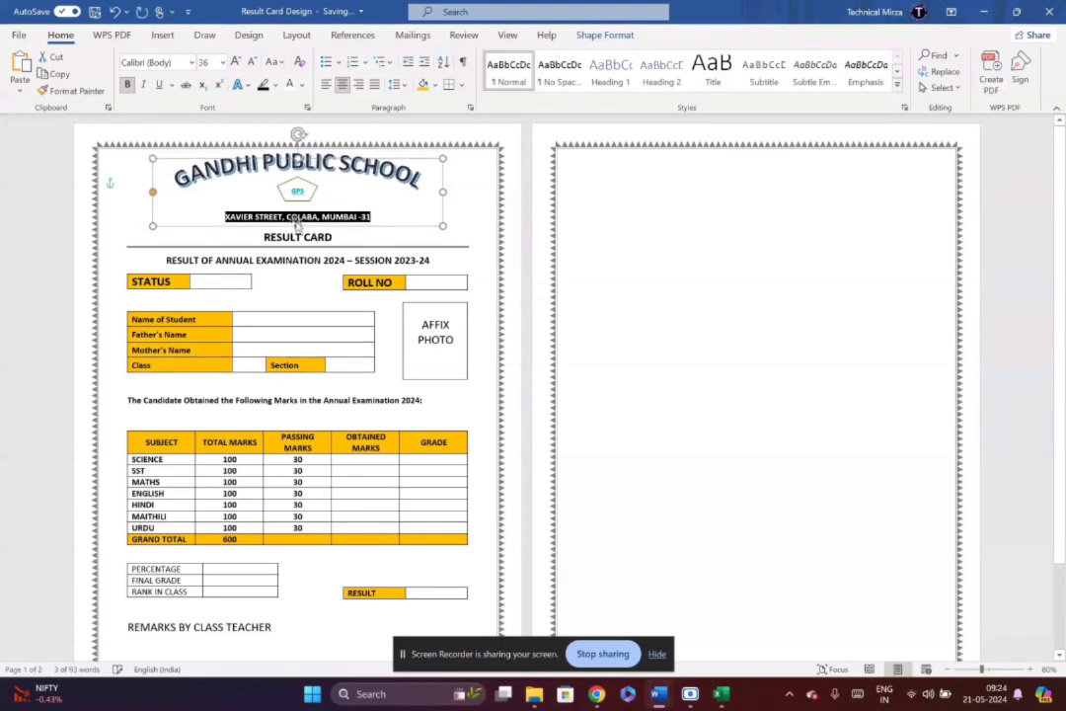
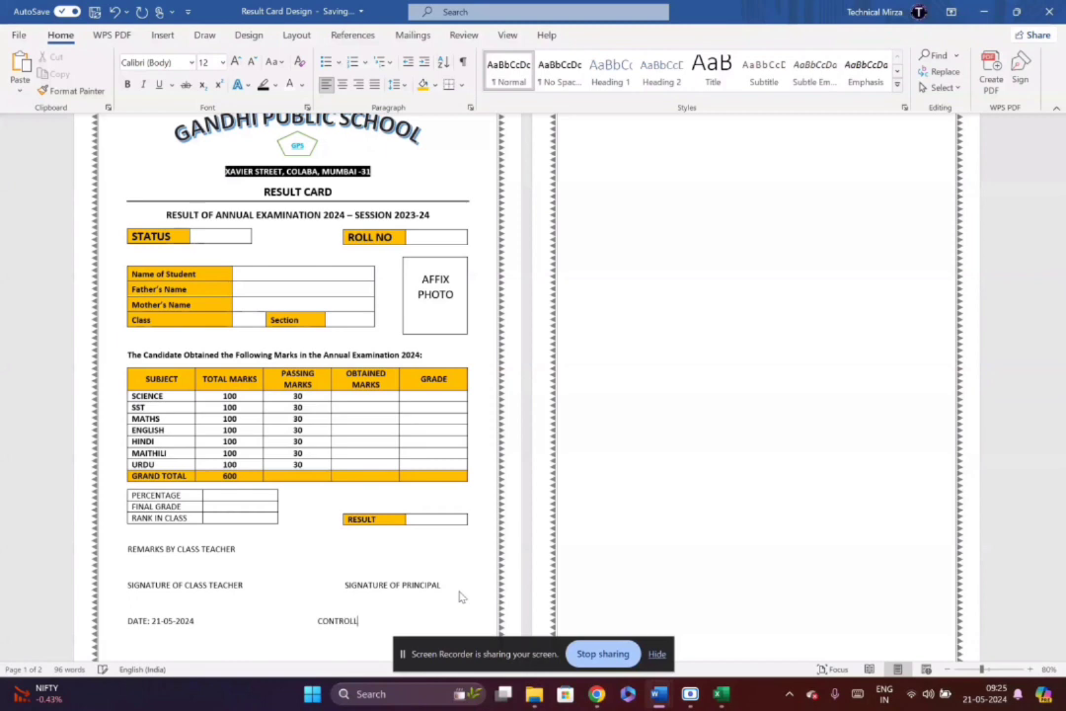
- Complete the label CONTROLLER OF EXAMINATION on the date line and shift it beneath the principal's signature label
{"action": "type", "text": "EXAMINATION"}
{"action": "left_click", "coordinate": [299, 620]}
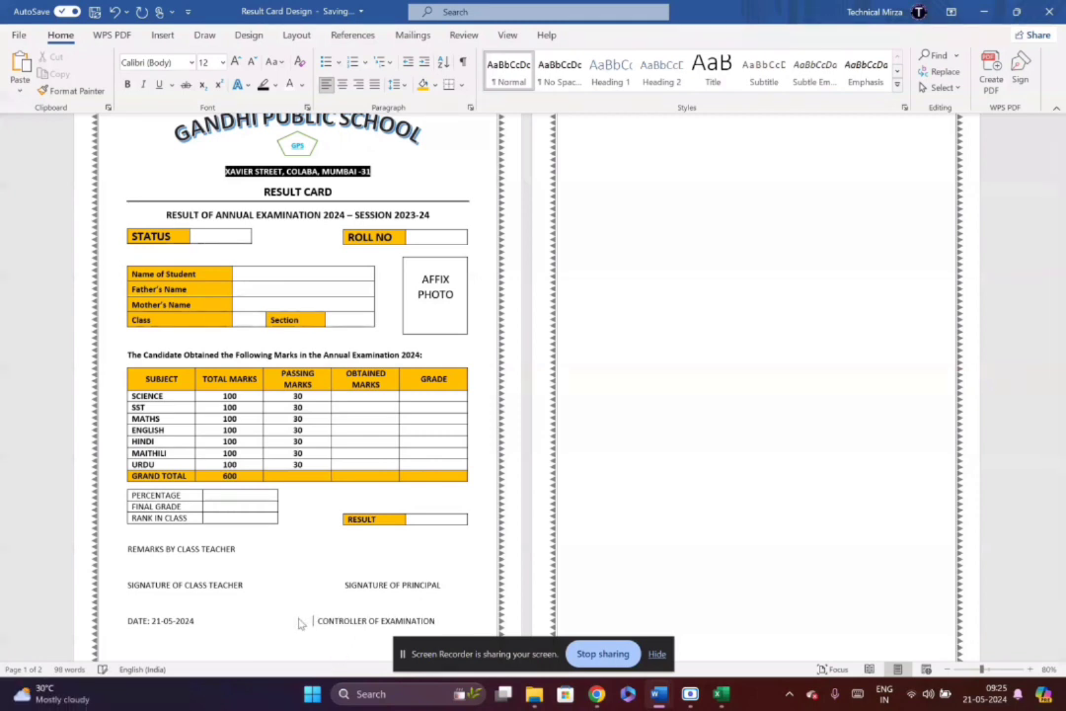
{"action": "key", "text": "Tab"}
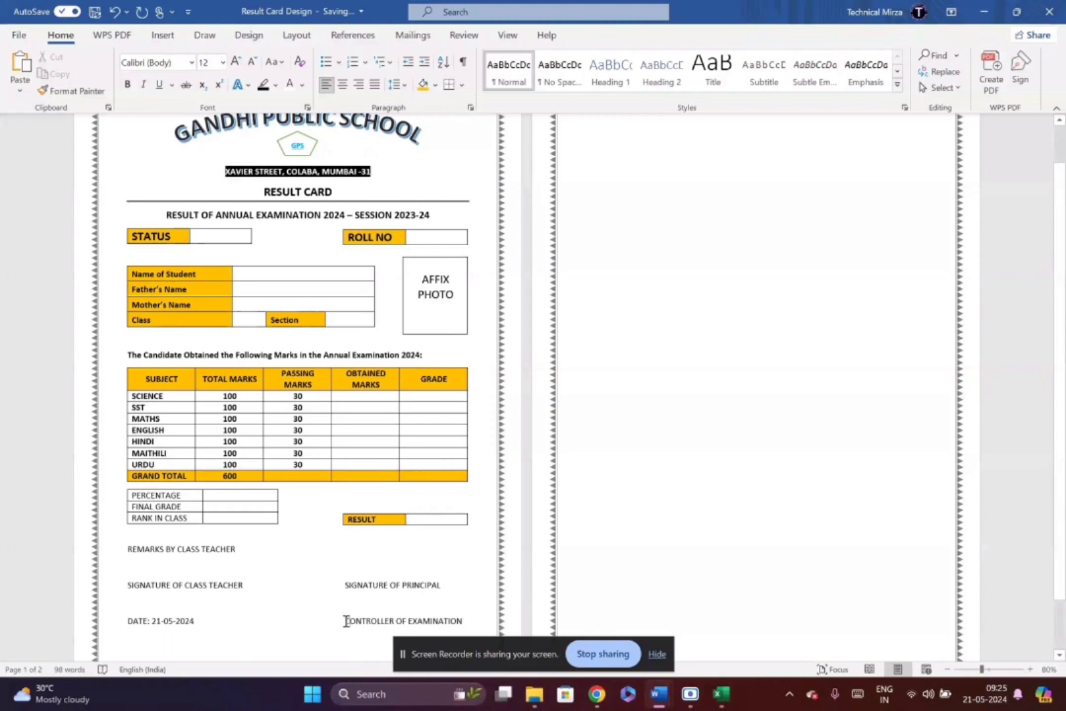
{"action": "left_click", "coordinate": [345, 620]}
{"action": "key", "text": "BackSpace"}
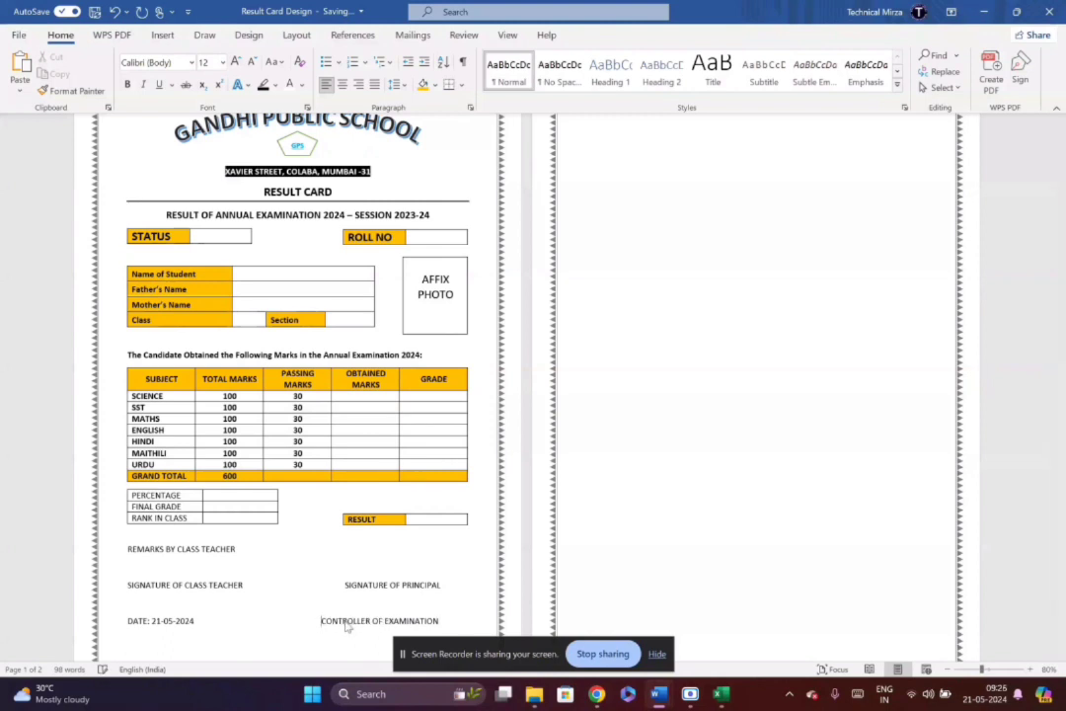
{"action": "left_click", "coordinate": [463, 620]}
- Add a line starting with "Note:" below the date and paste in the NOTE sentence copied from the PROGRESS document
{"action": "key", "text": "Return"}
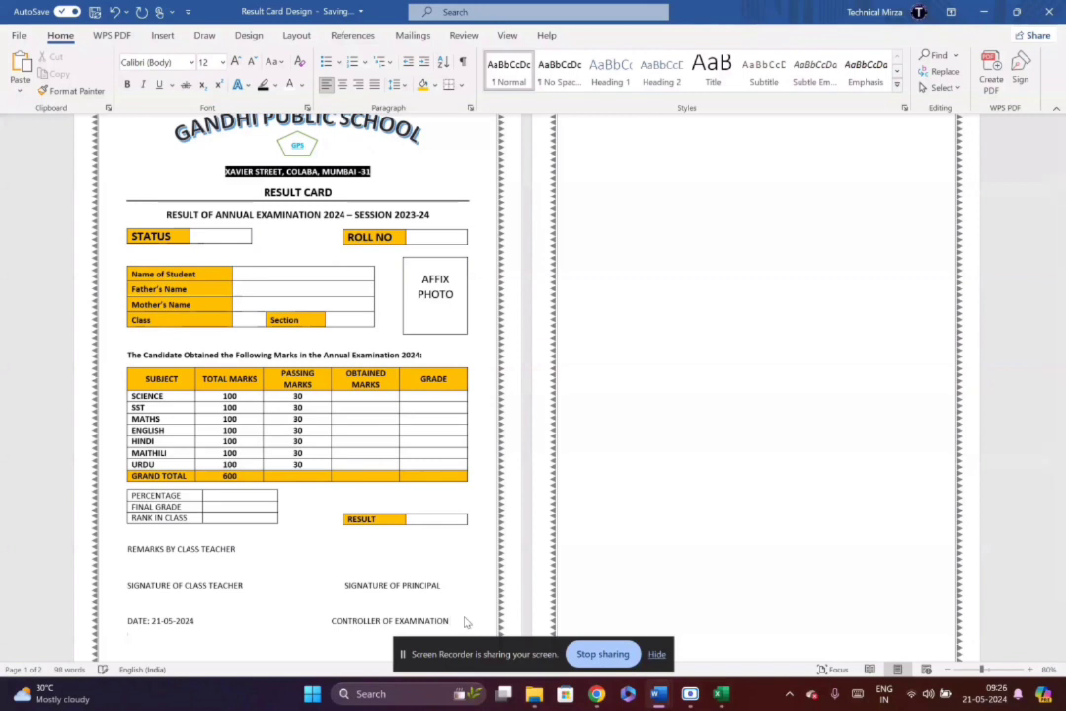
{"action": "type", "text": "Note:"}
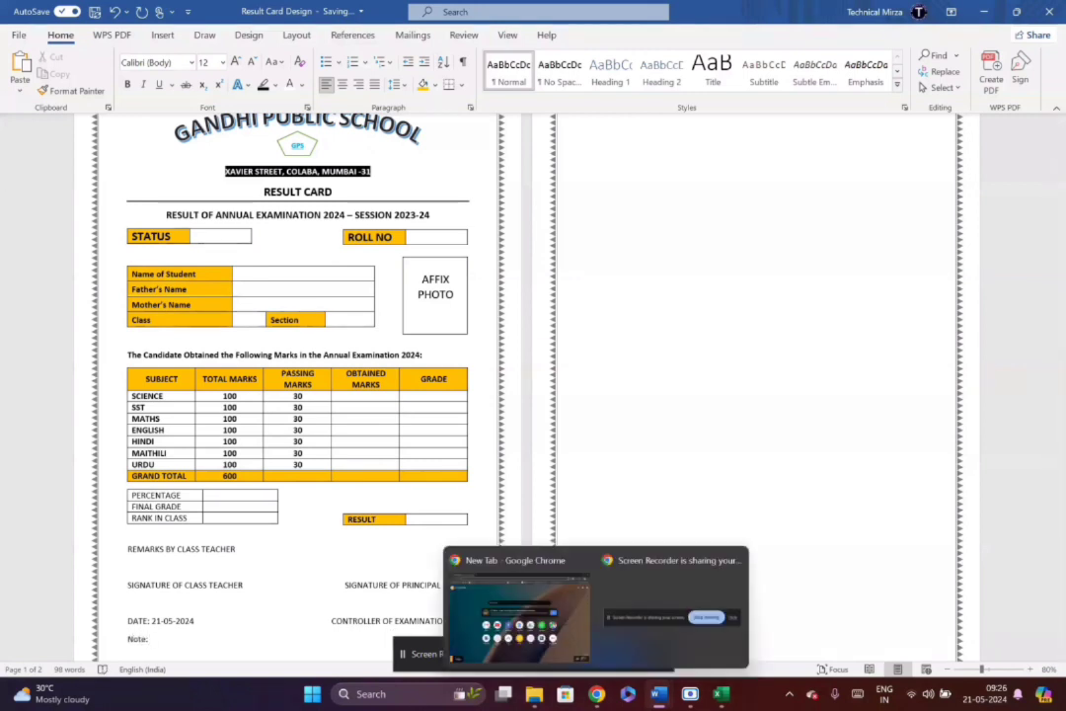
{"action": "mouse_move", "coordinate": [662, 701]}
{"action": "left_click", "coordinate": [580, 612]}
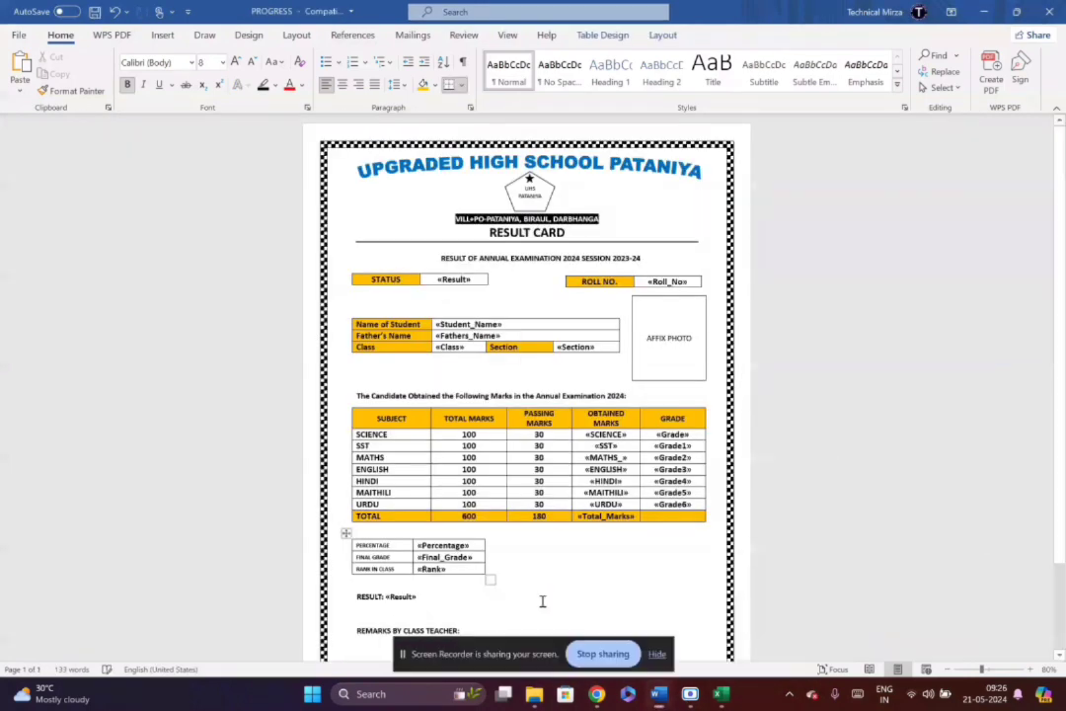
{"action": "scroll", "coordinate": [385, 542], "scroll_direction": "down", "scroll_amount": 2}
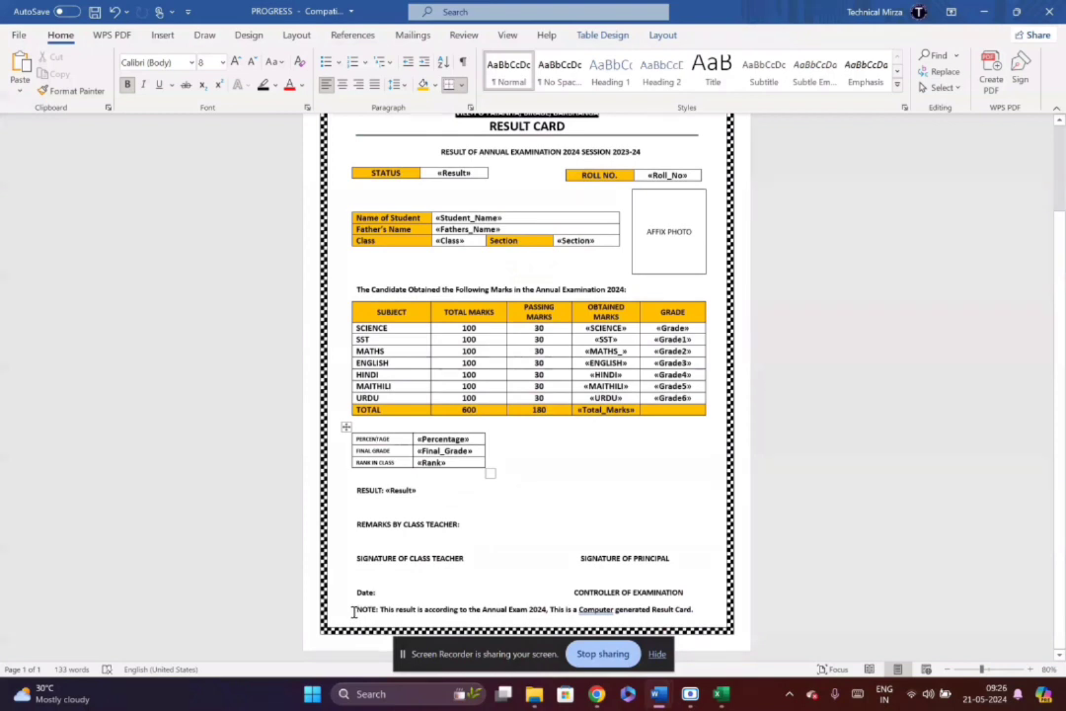
{"action": "left_click_drag", "start_coordinate": [353, 609], "coordinate": [694, 624]}
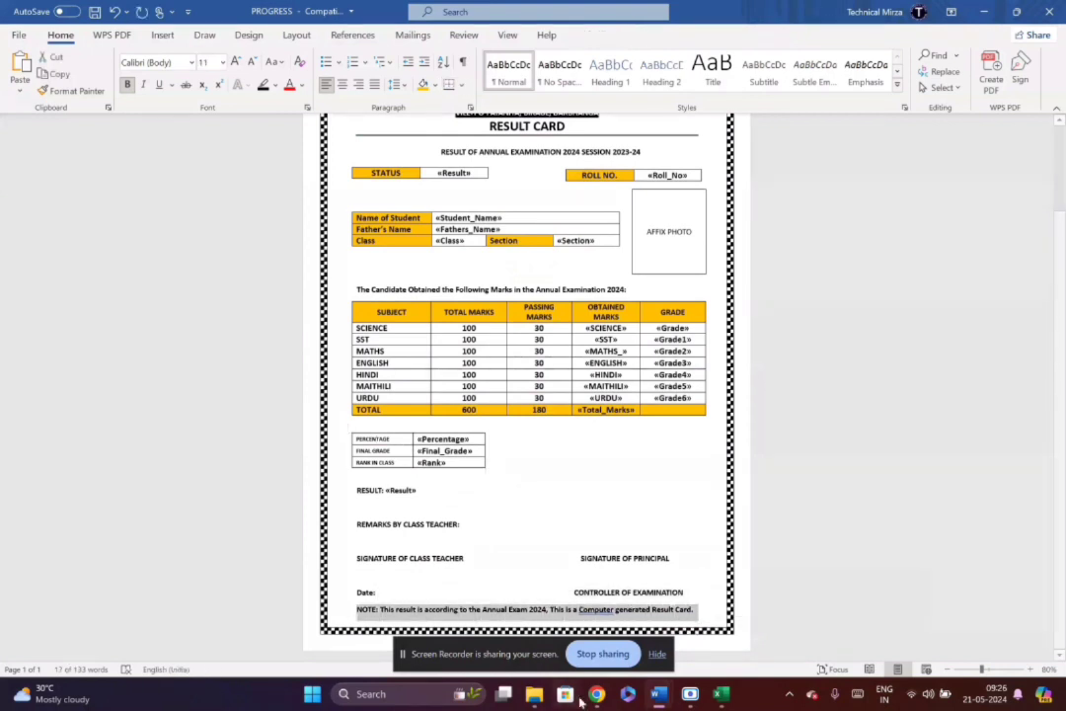
{"action": "mouse_move", "coordinate": [659, 691]}
{"action": "left_click", "coordinate": [730, 622]}
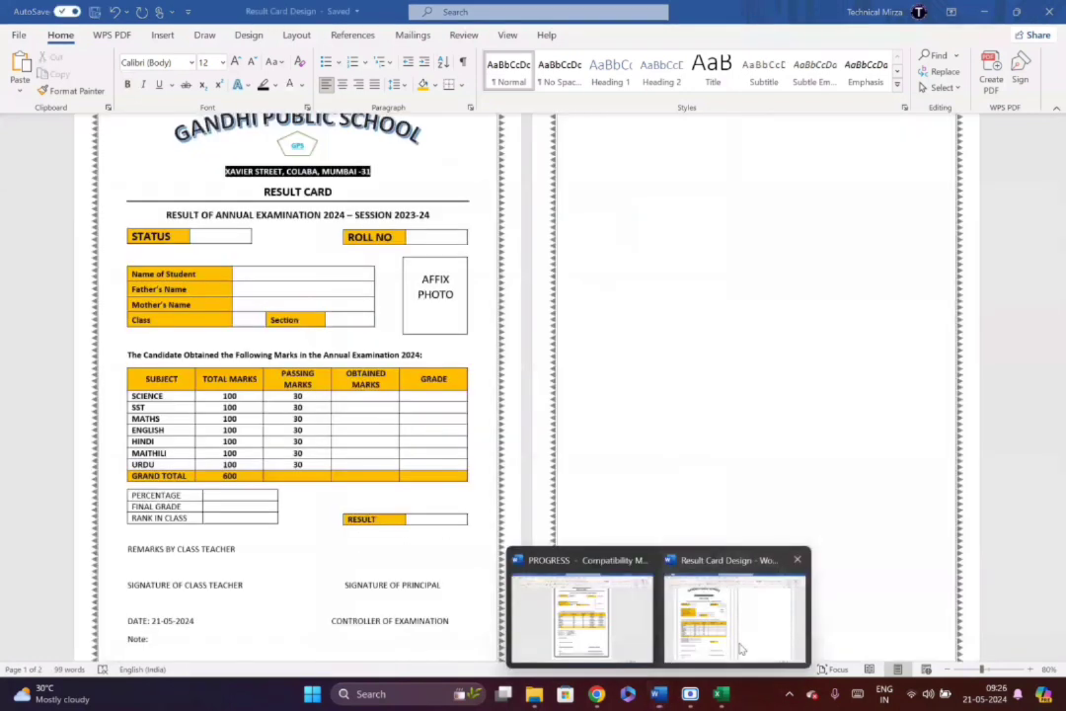
{"action": "key", "text": "ctrl+v"}
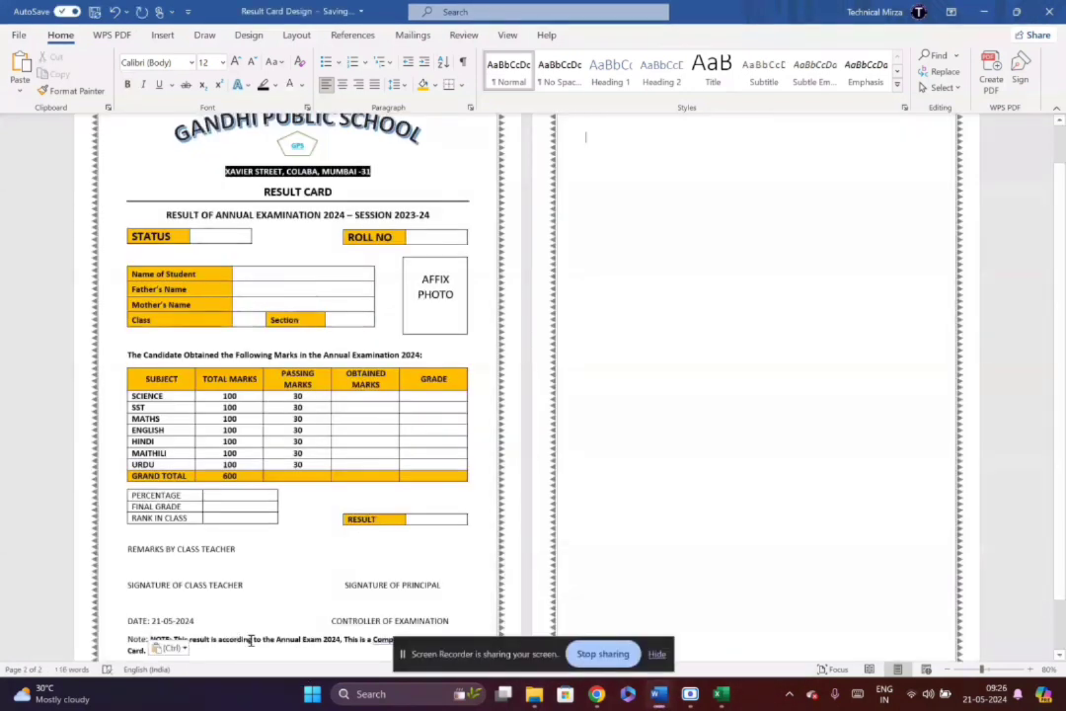
- Delete the extra "Note:" label in front of the pasted NOTE sentence
{"action": "left_click_drag", "start_coordinate": [212, 654], "coordinate": [163, 640]}
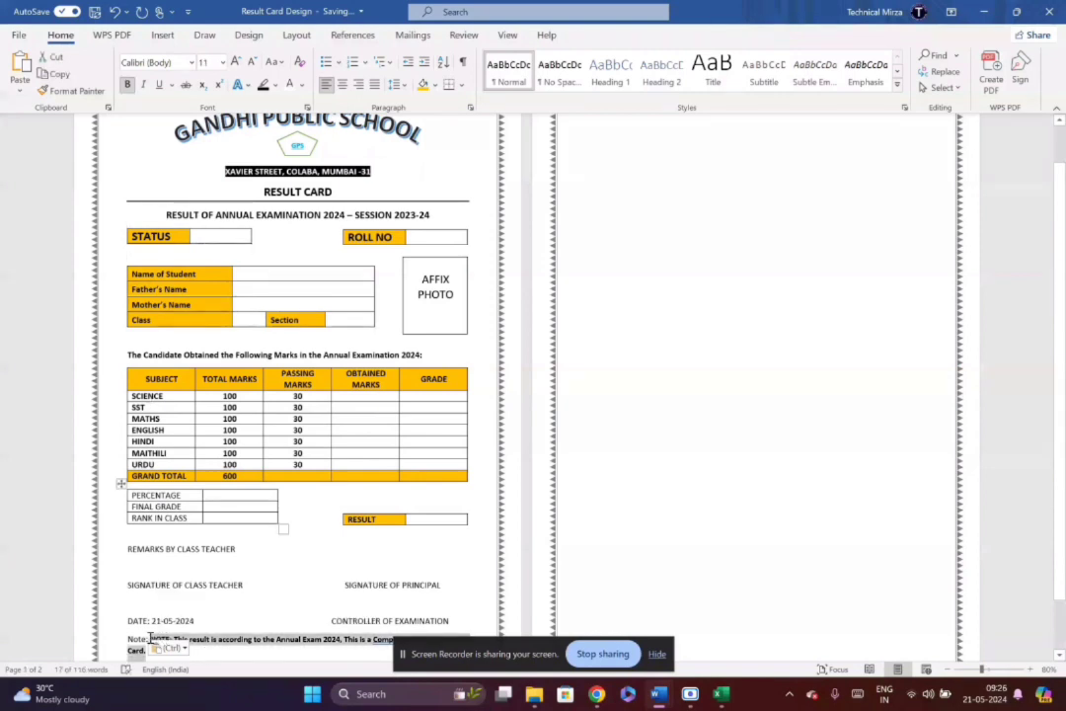
{"action": "left_click", "coordinate": [150, 640]}
{"action": "key", "text": "BackSpace"}
{"action": "key", "text": "BackSpace"}
{"action": "key", "text": "BackSpace"}
{"action": "key", "text": "BackSpace"}
{"action": "key", "text": "BackSpace"}
{"action": "key", "text": "BackSpace"}
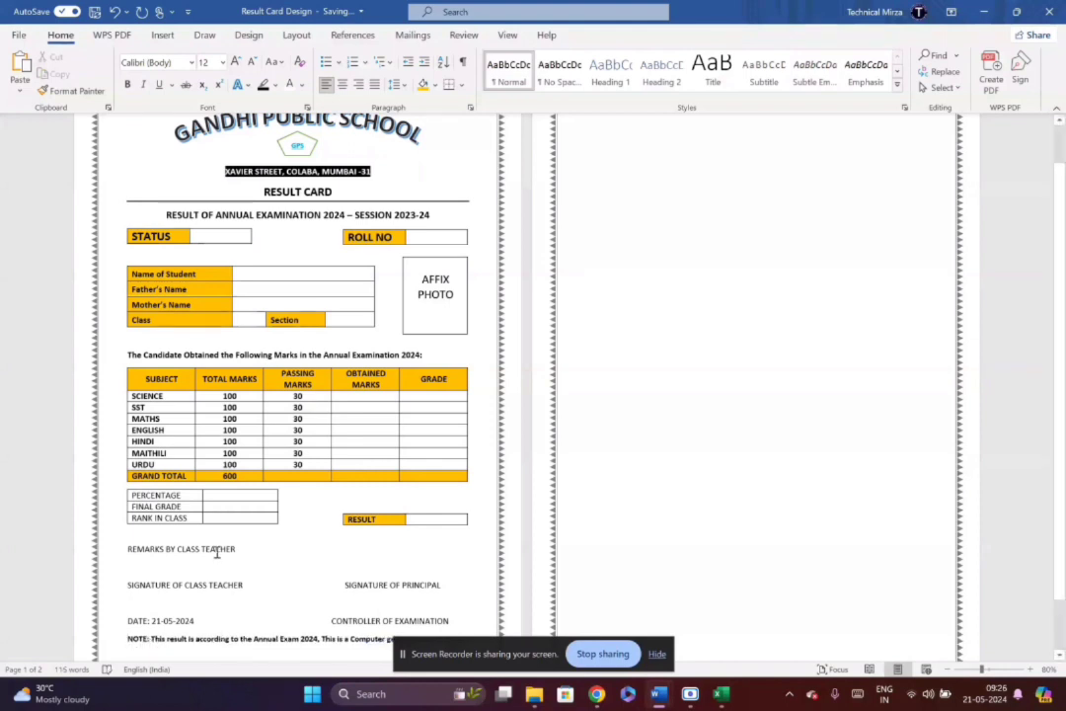
- Shorten the note below the date so that it ends with "Computer generated Result"
{"action": "left_click", "coordinate": [740, 176]}
{"action": "key", "text": "BackSpace"}
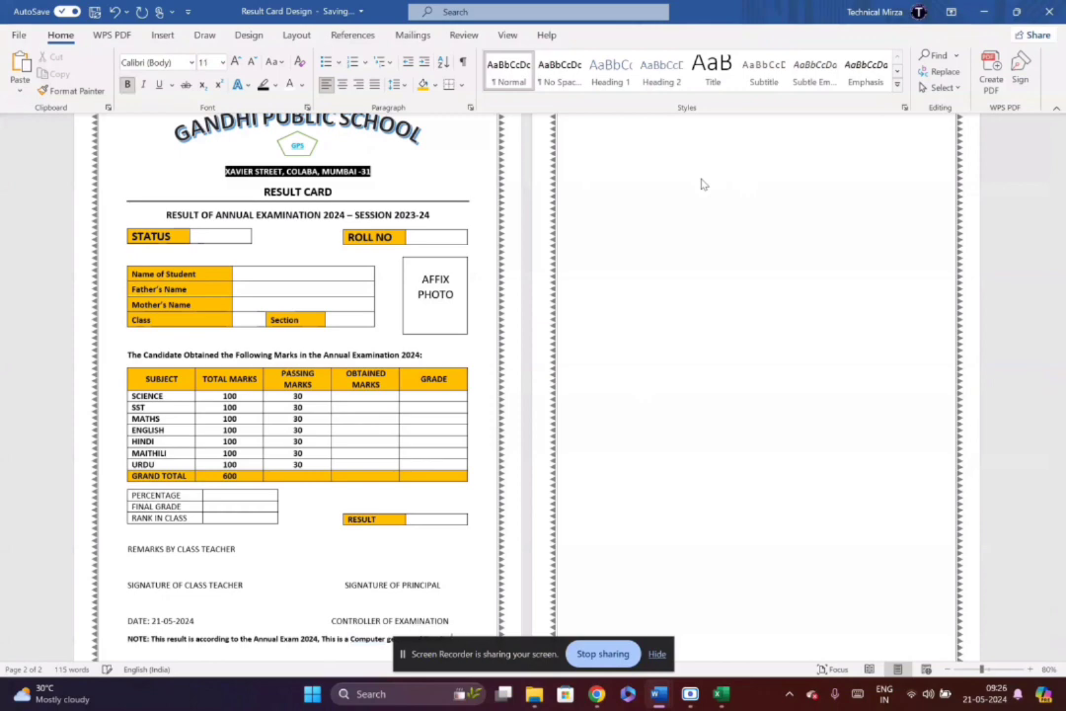
{"action": "scroll", "coordinate": [699, 158], "scroll_direction": "up", "scroll_amount": 1}
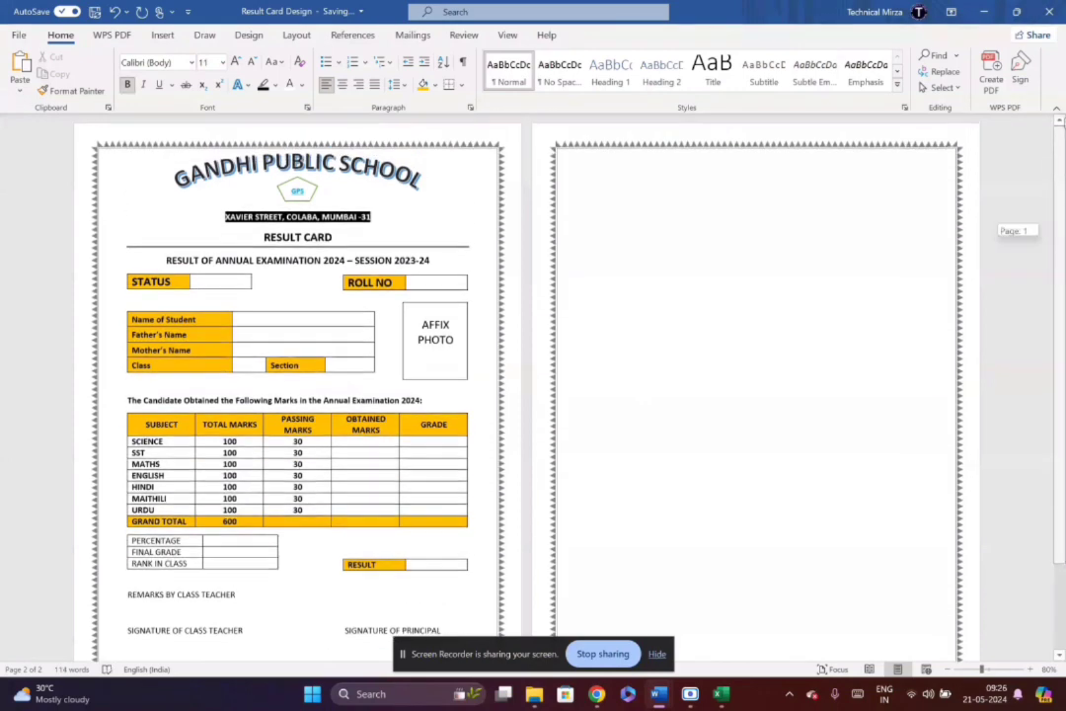
{"action": "scroll", "coordinate": [482, 589], "scroll_direction": "down", "scroll_amount": 2}
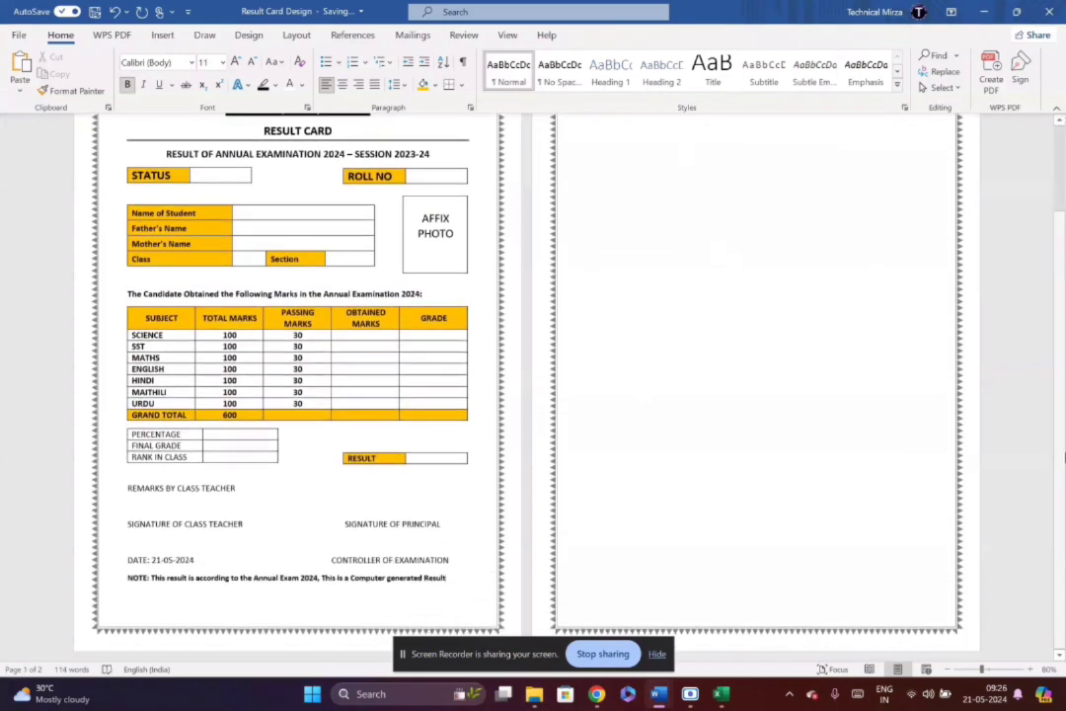
{"action": "left_click", "coordinate": [125, 587]}
{"action": "key", "text": "Return"}
{"action": "key", "text": "BackSpace"}
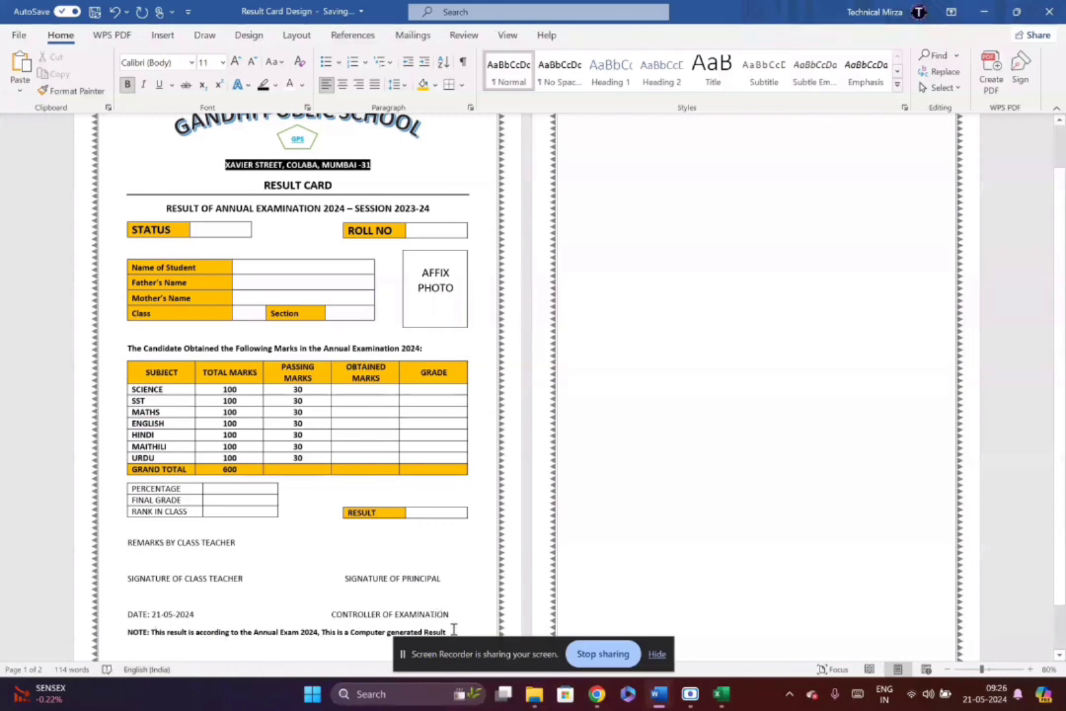
- Delete the empty paragraph after the note to remove the blank second page, and reduce the zoom to 60%
{"action": "scroll", "coordinate": [456, 629], "scroll_direction": "down", "scroll_amount": 1}
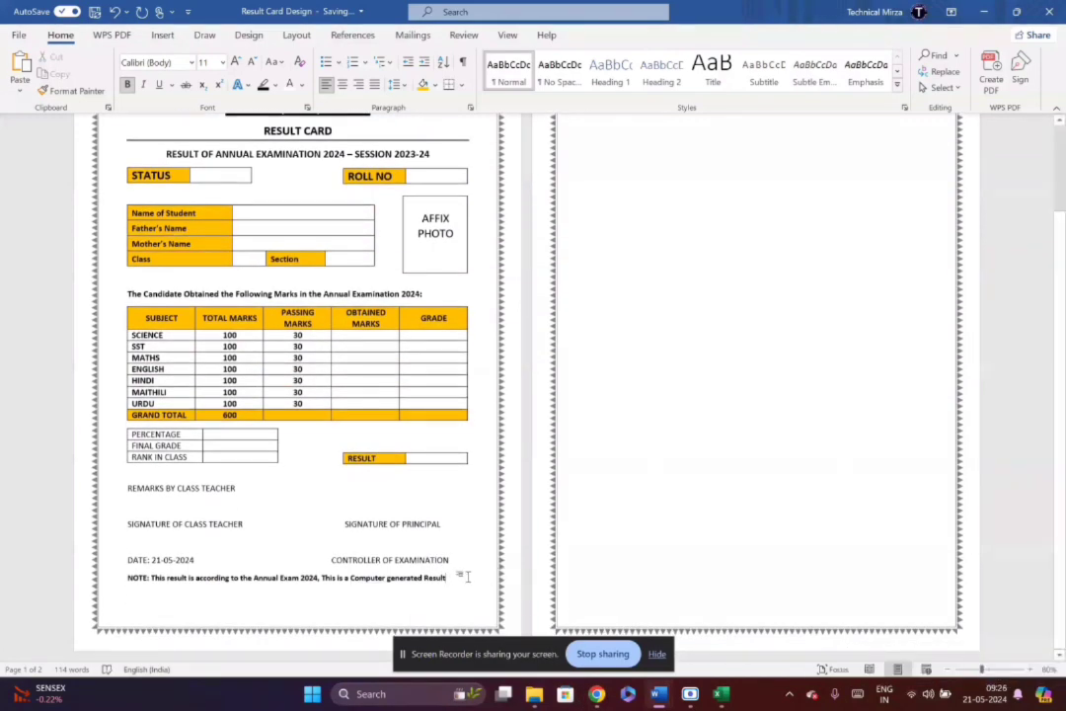
{"action": "left_click_drag", "start_coordinate": [468, 579], "coordinate": [709, 649]}
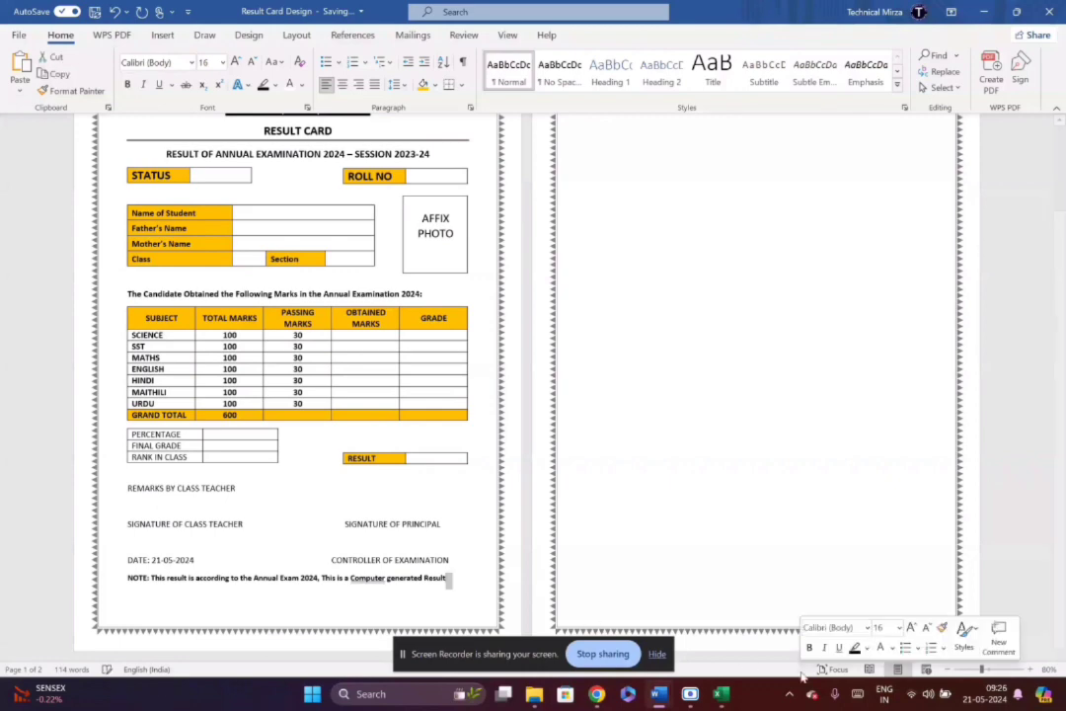
{"action": "key", "text": "BackSpace"}
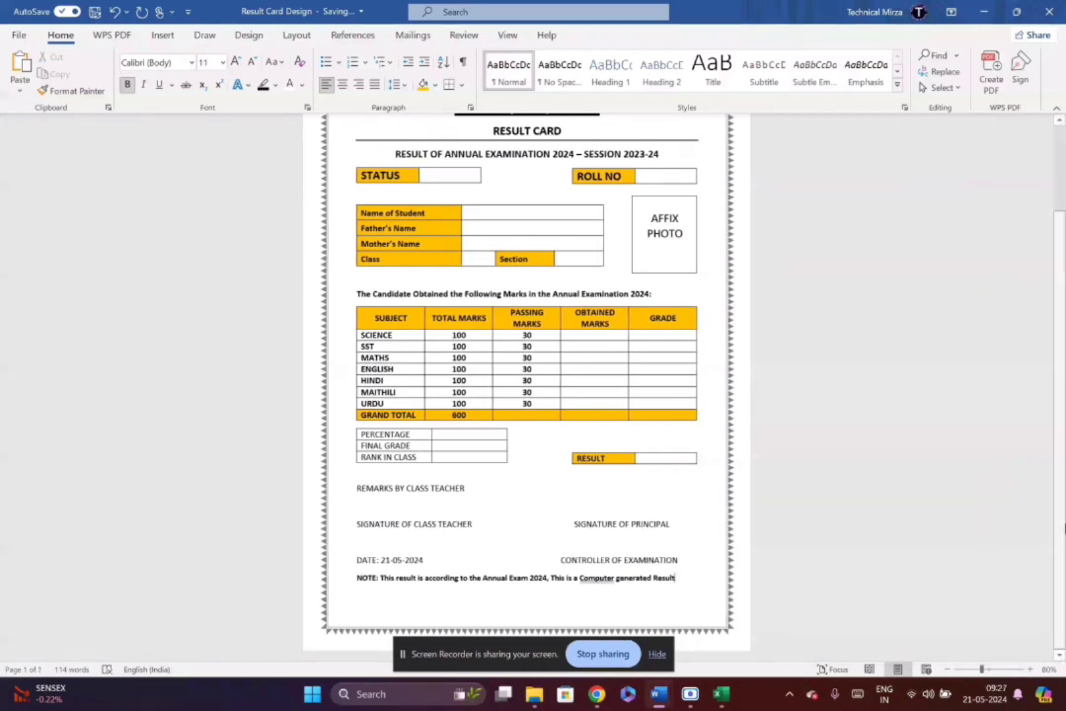
{"action": "scroll", "coordinate": [990, 516], "scroll_direction": "up", "scroll_amount": 2}
{"action": "scroll", "coordinate": [1063, 431], "scroll_direction": "down", "scroll_amount": 2}
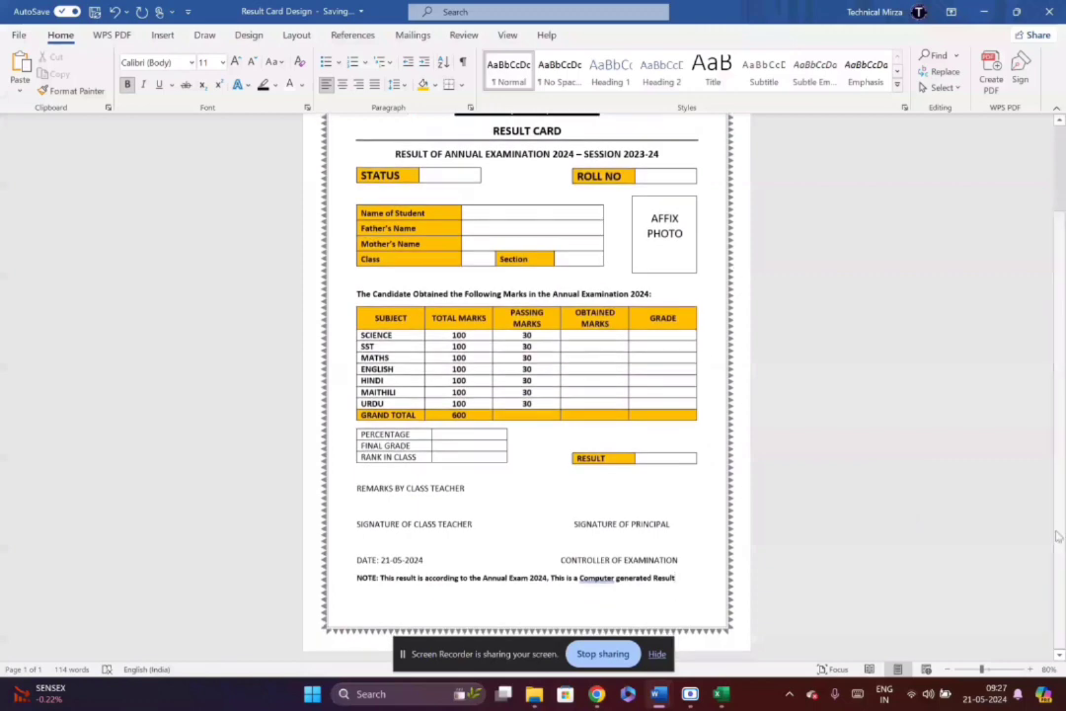
{"action": "left_click", "coordinate": [949, 670]}
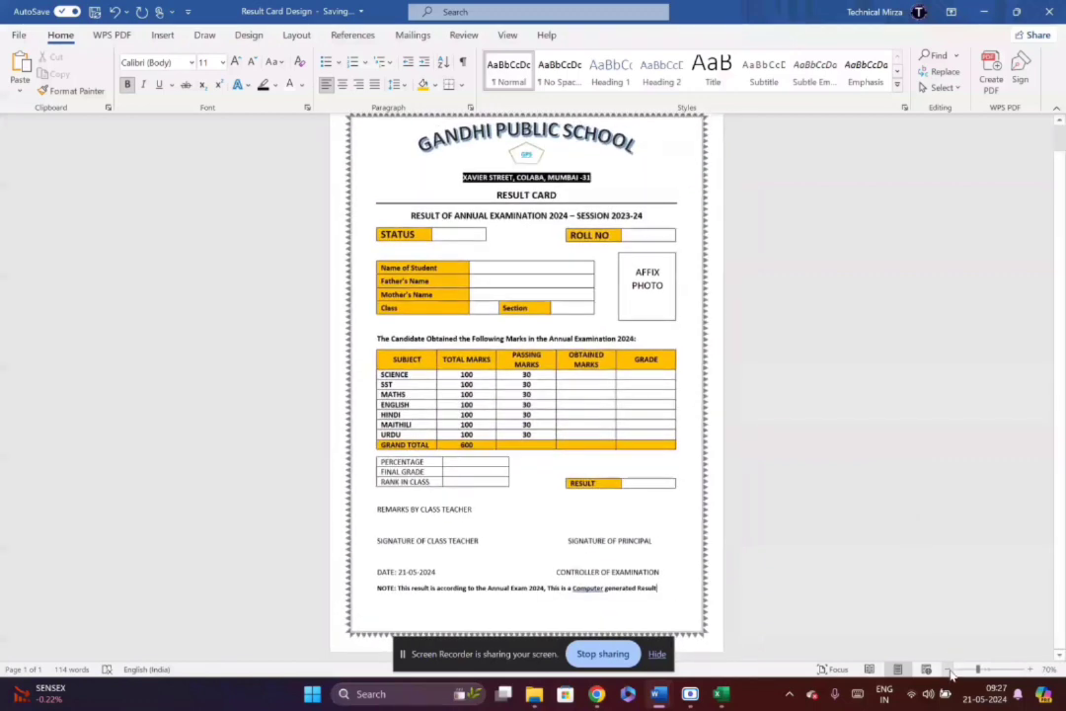
{"action": "left_click", "coordinate": [949, 670]}
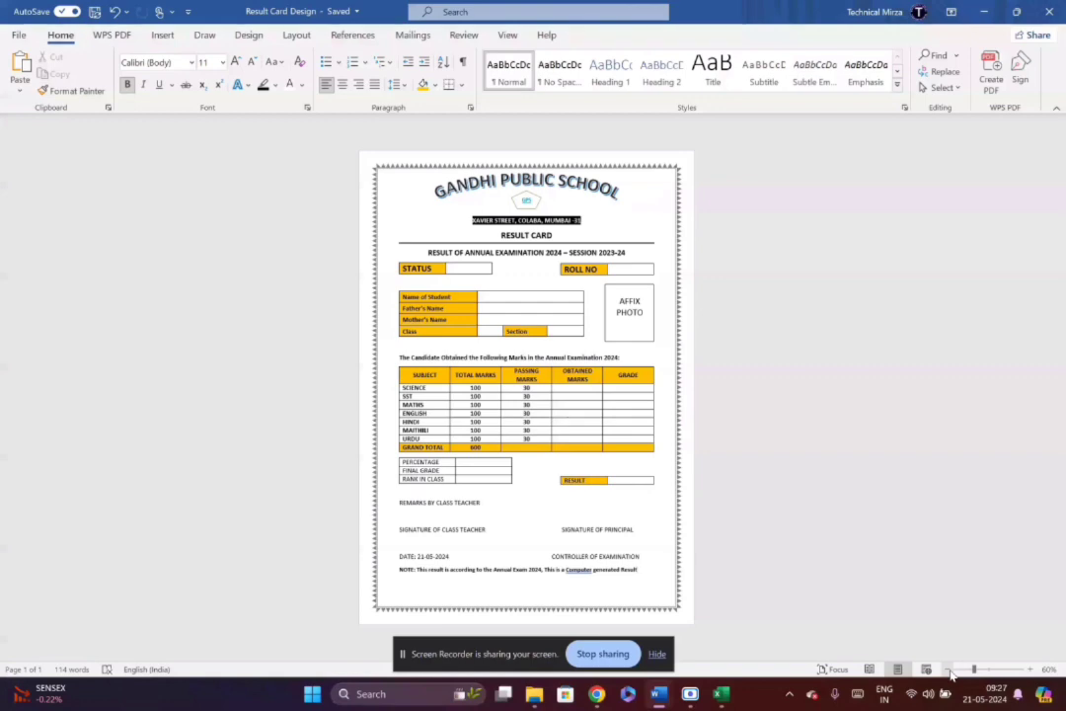
- Switch to the Excel workbook Class IX Result - Section A and examine the SecA column headings from Roll No to Rank
{"action": "left_click", "coordinate": [721, 695]}
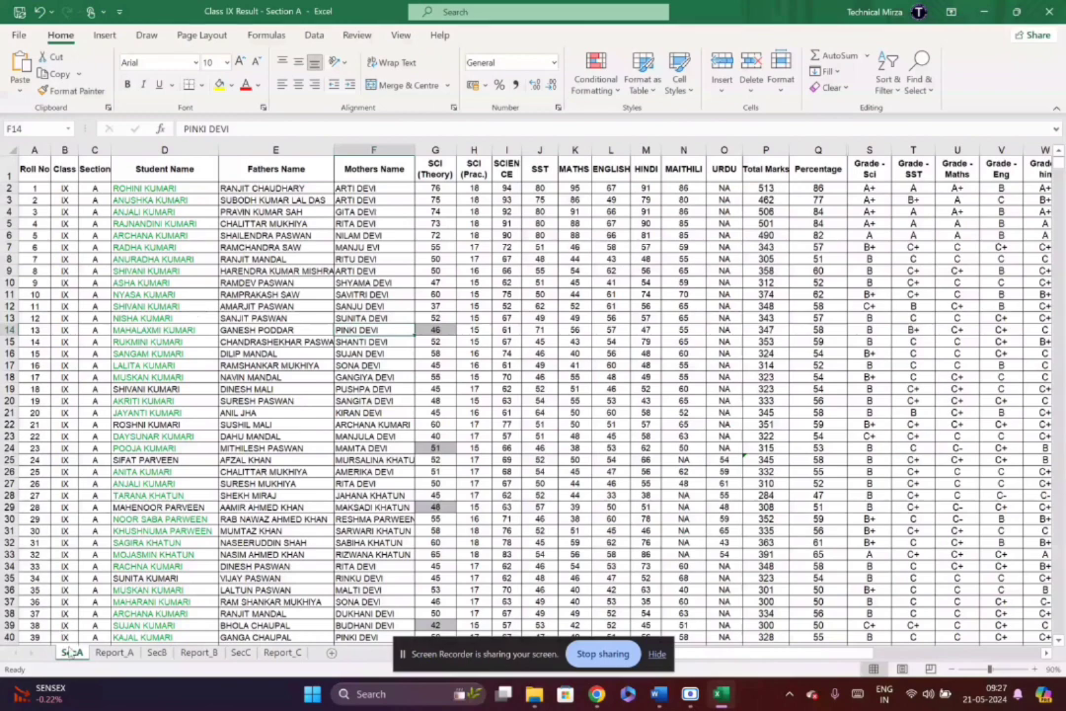
{"action": "left_click", "coordinate": [373, 282]}
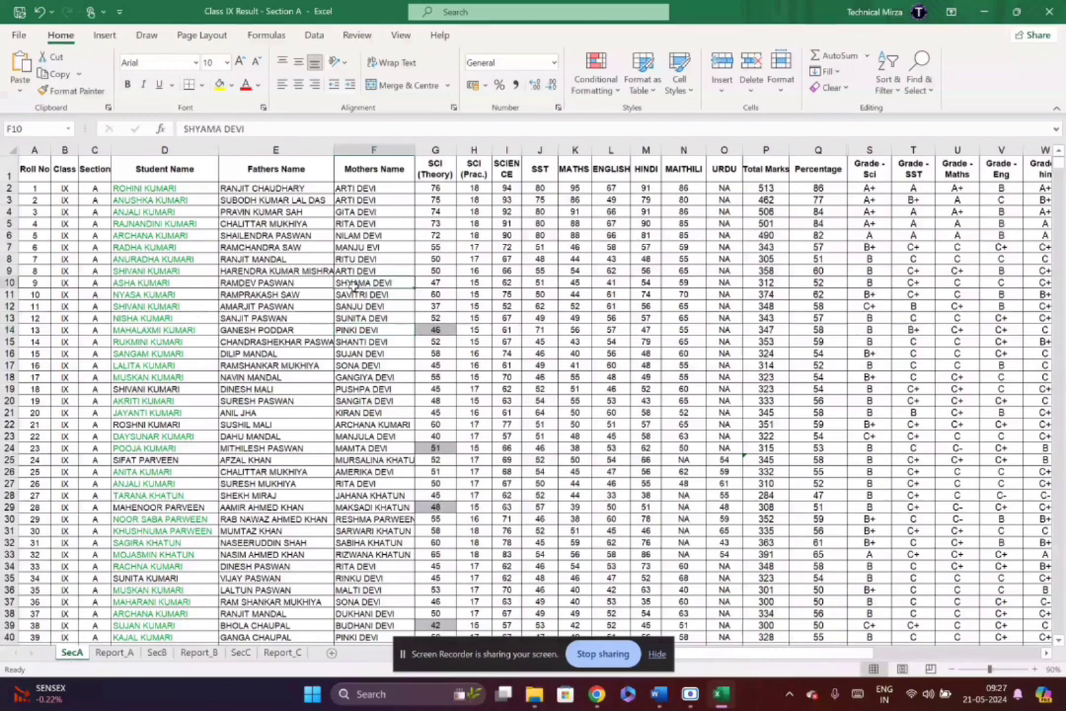
{"action": "left_click", "coordinate": [38, 170]}
{"action": "key", "text": "Right"}
{"action": "key", "text": "Right"}
{"action": "key", "text": "Right"}
{"action": "key", "text": "Right"}
{"action": "key", "text": "Right"}
{"action": "key", "text": "Right"}
{"action": "key", "text": "Right"}
{"action": "key", "text": "Right"}
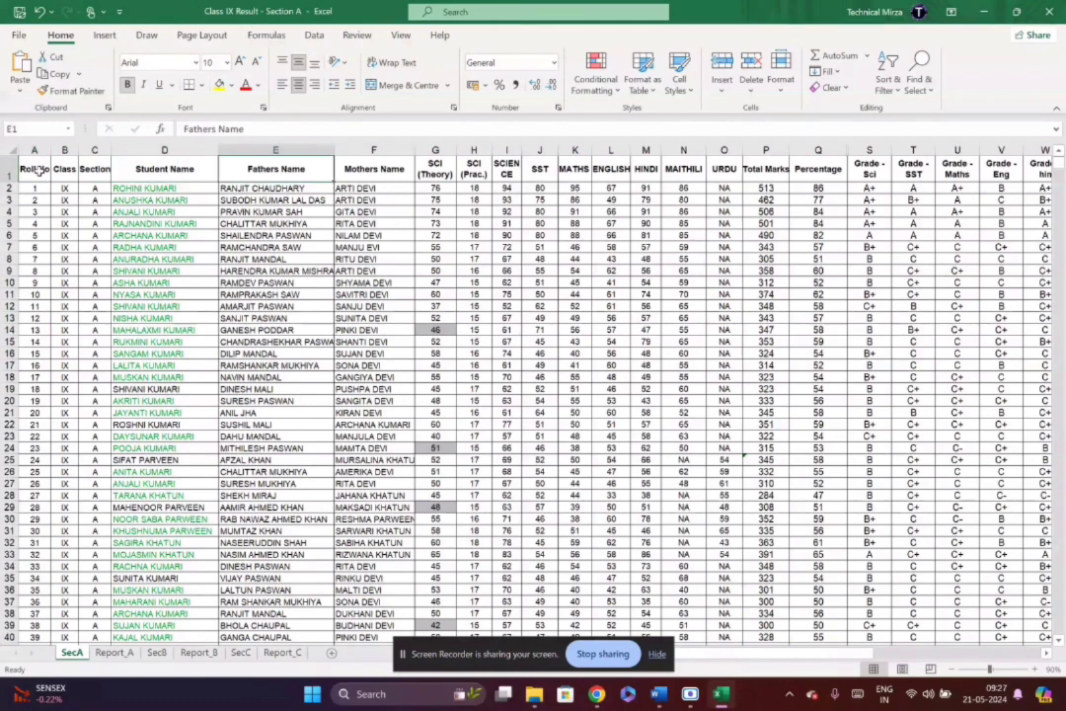
{"action": "key", "text": "Right"}
{"action": "key", "text": "Right"}
{"action": "key", "text": "Right"}
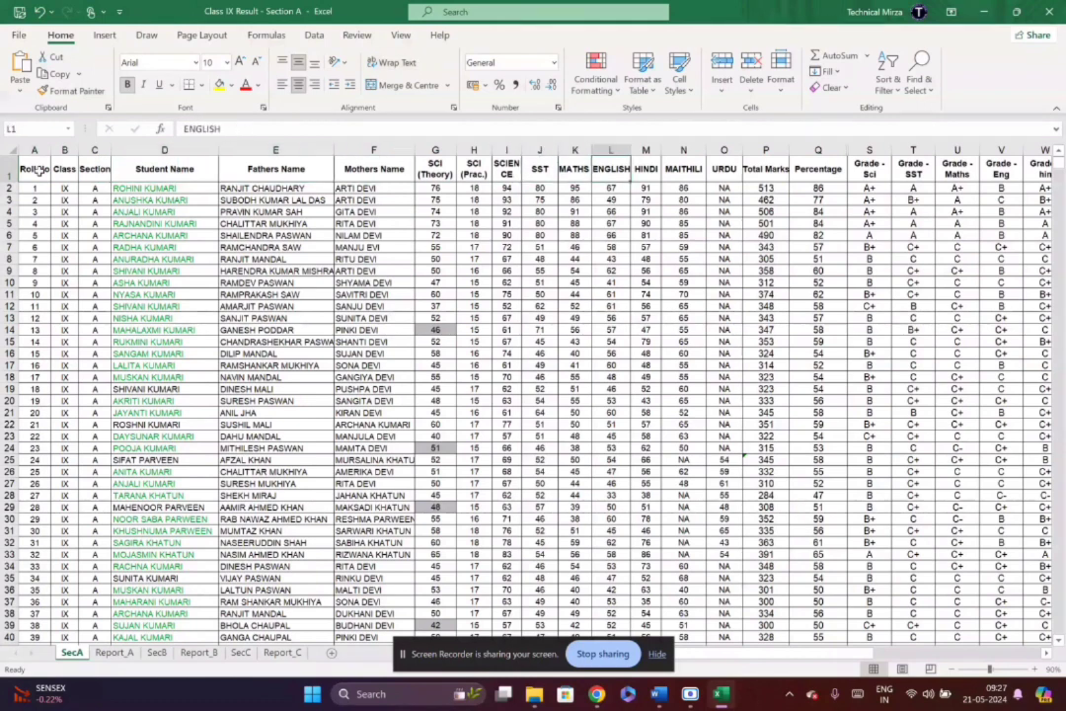
{"action": "left_click_drag", "start_coordinate": [38, 170], "coordinate": [955, 150]}
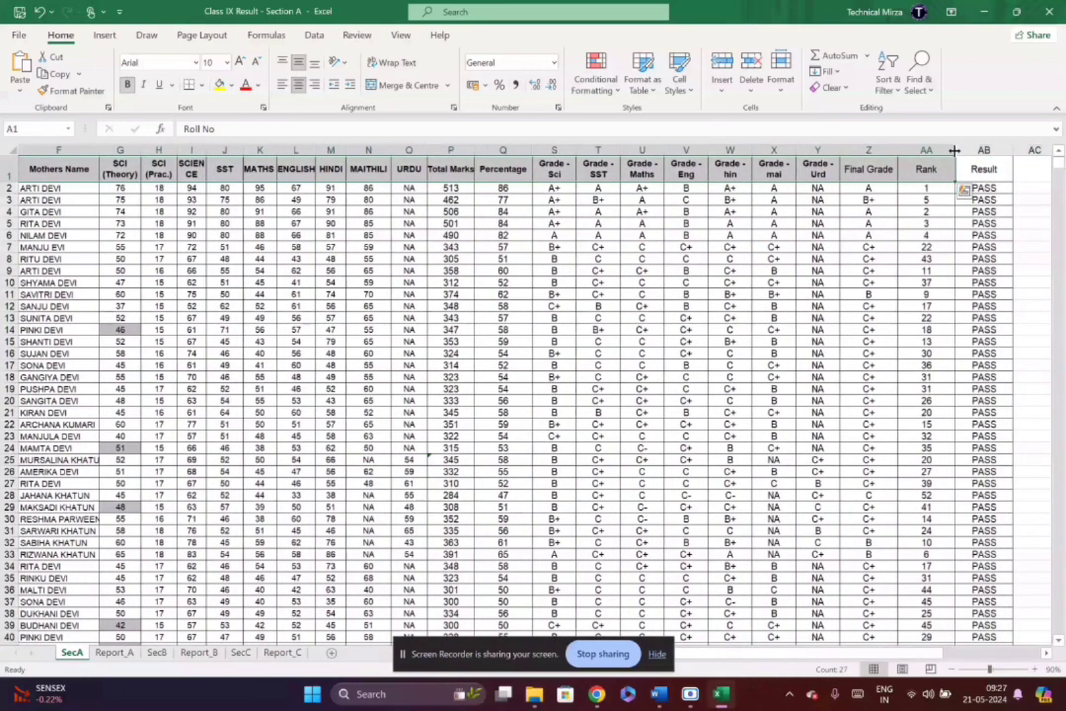
{"action": "left_click", "coordinate": [922, 271]}
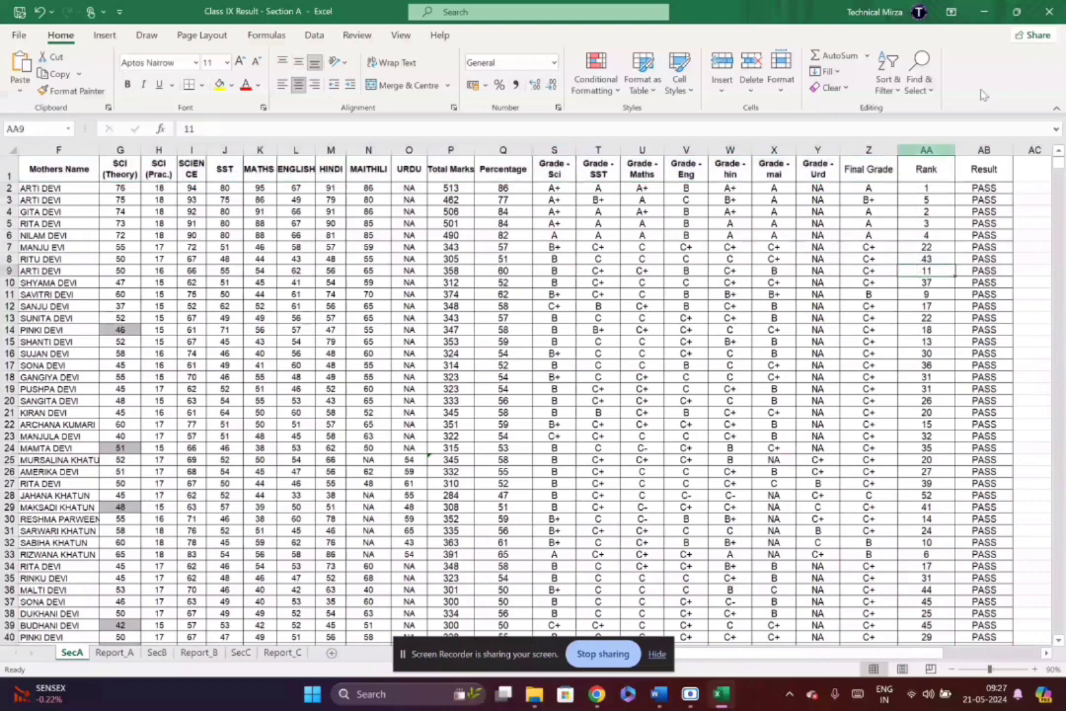
- Close the Class IX Result - Section A workbook, saving its changes
{"action": "left_click", "coordinate": [1049, 12]}
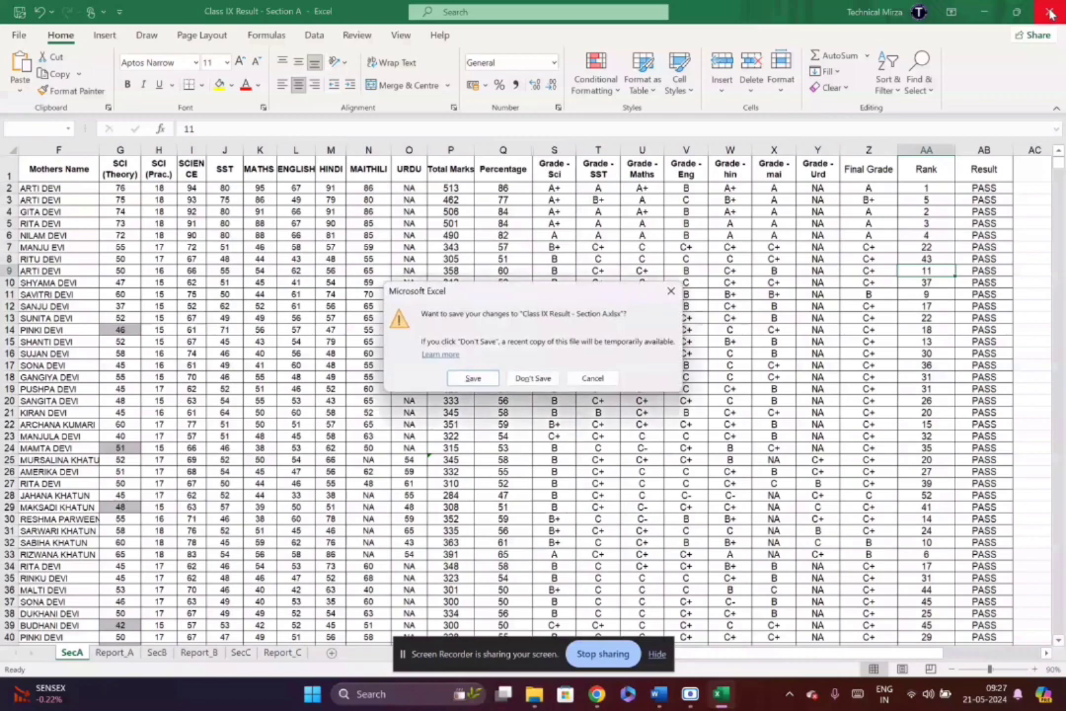
{"action": "left_click", "coordinate": [474, 377]}
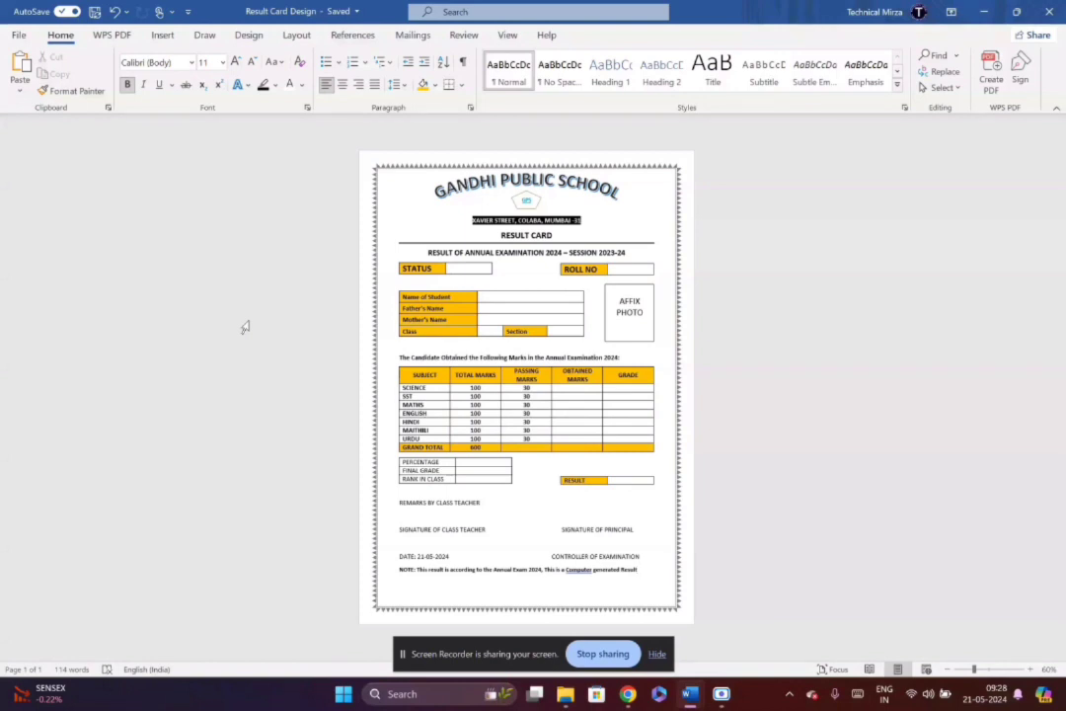
- Use the Class IX Result - Section A workbook from the desktop folder Project - School Report Card as the recipient list, choosing the SecA$ table
{"action": "left_click", "coordinate": [413, 35]}
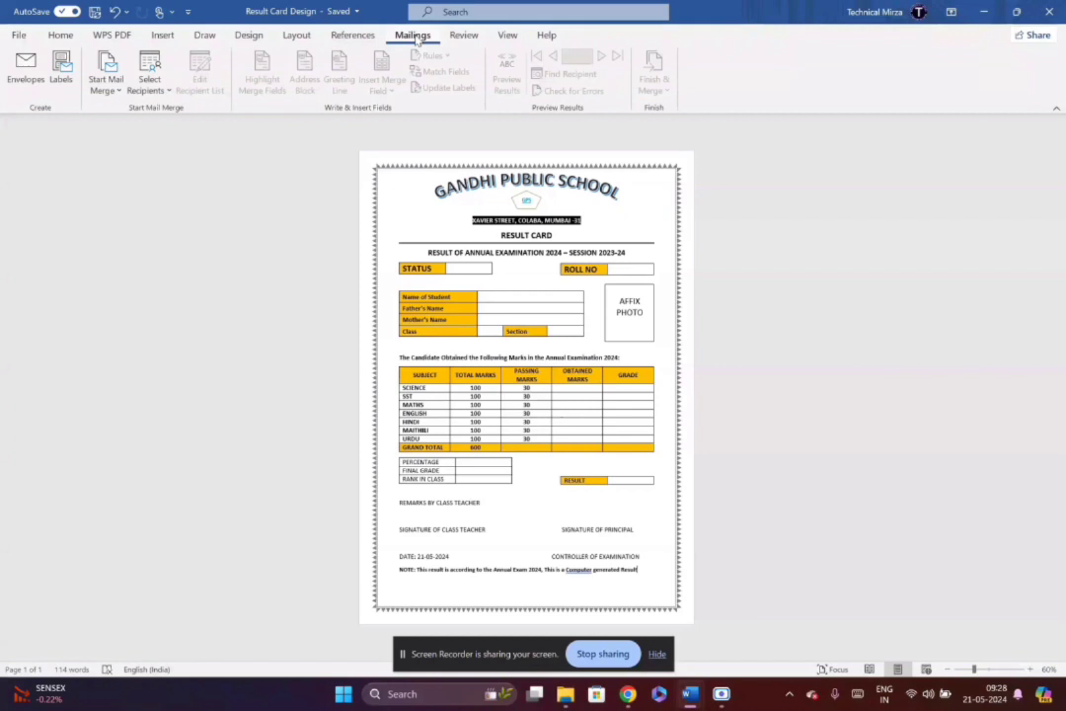
{"action": "left_click", "coordinate": [150, 86]}
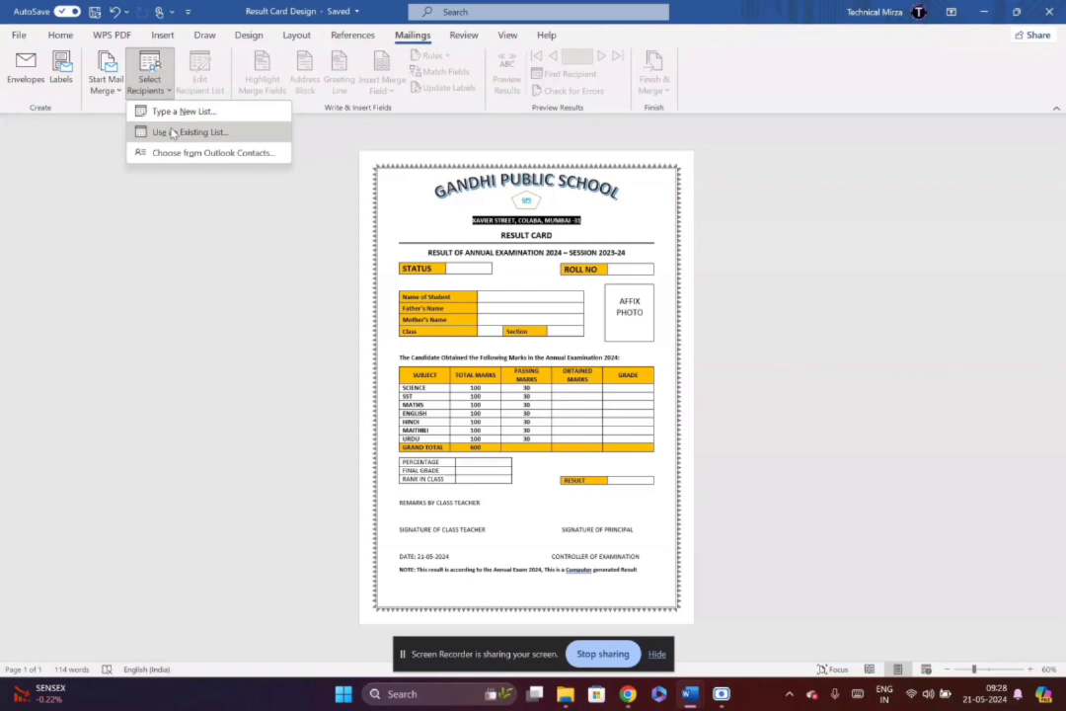
{"action": "left_click", "coordinate": [185, 145]}
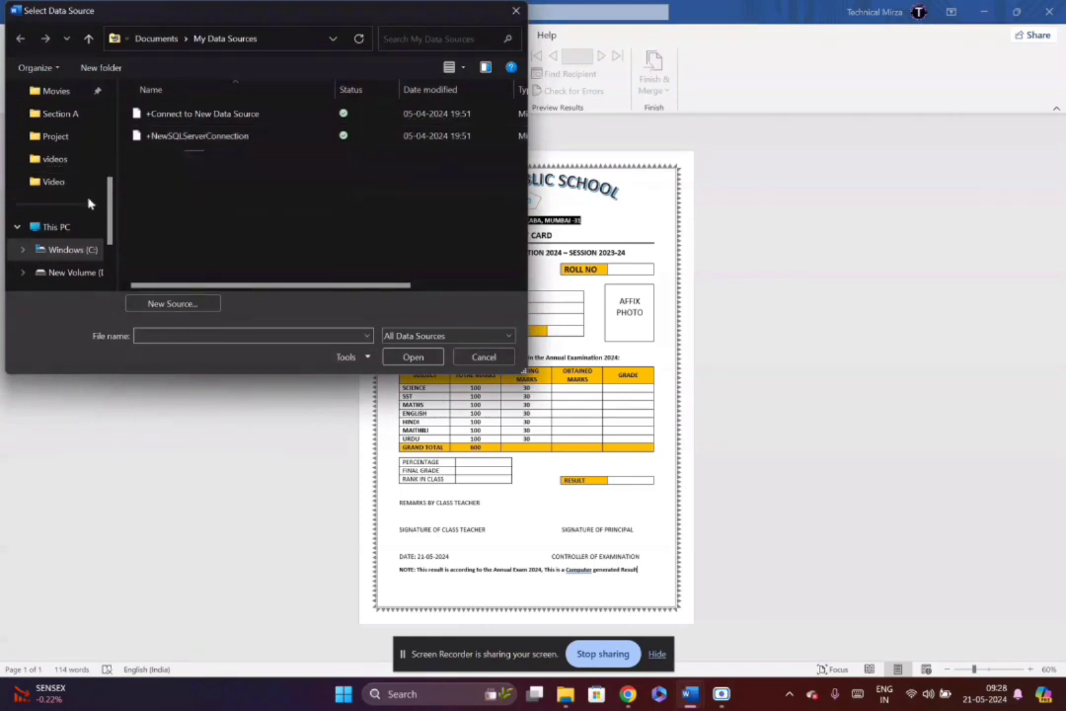
{"action": "scroll", "coordinate": [113, 201], "scroll_direction": "up", "scroll_amount": 3}
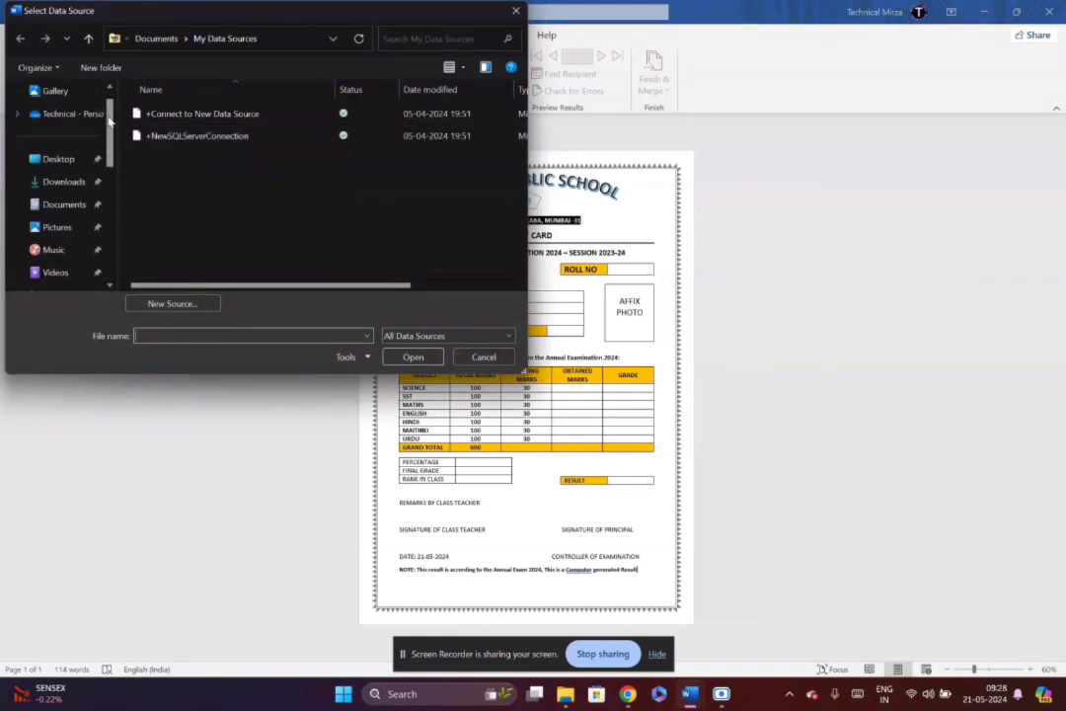
{"action": "left_click", "coordinate": [61, 187]}
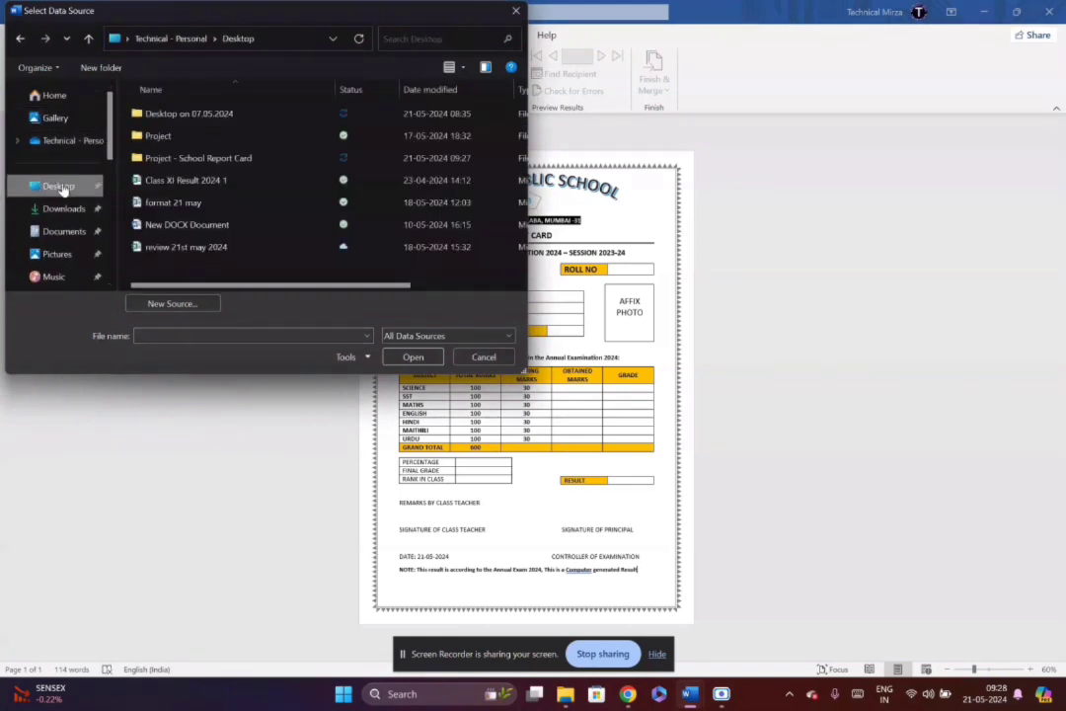
{"action": "double_click", "coordinate": [170, 160]}
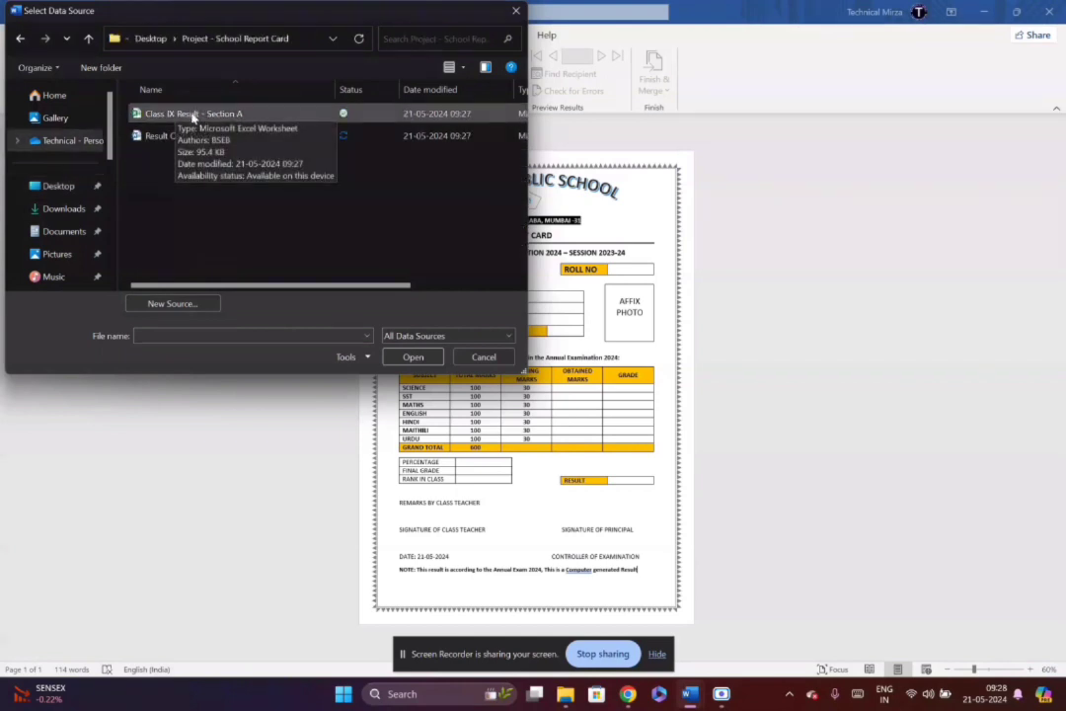
{"action": "left_click", "coordinate": [194, 115]}
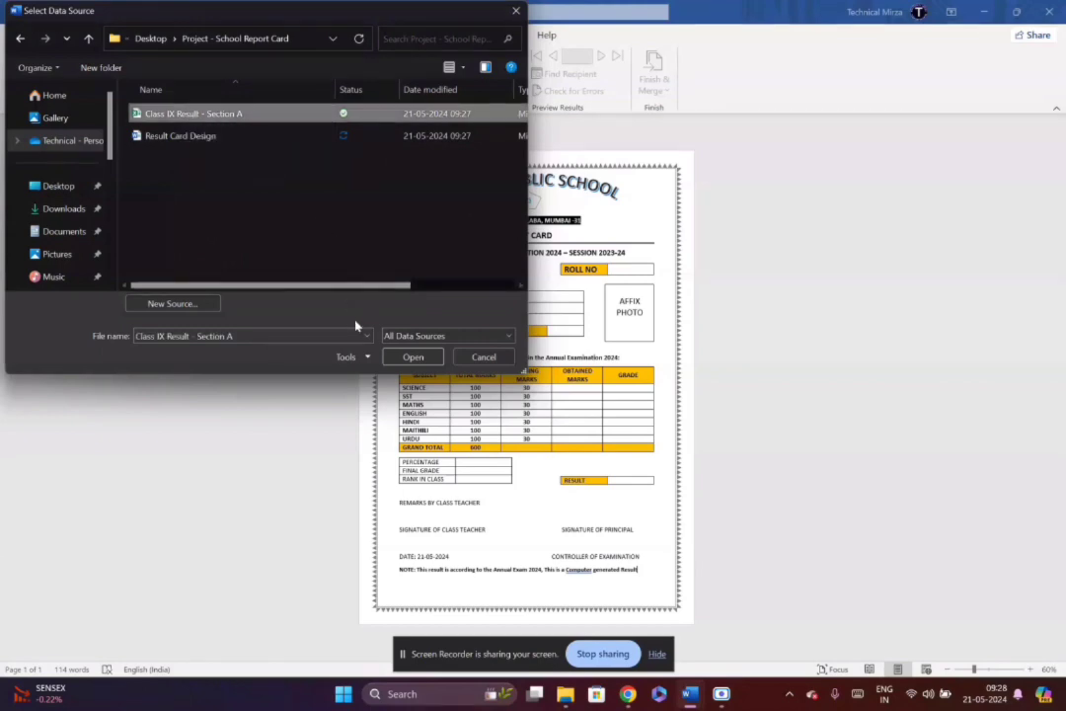
{"action": "left_click", "coordinate": [409, 357]}
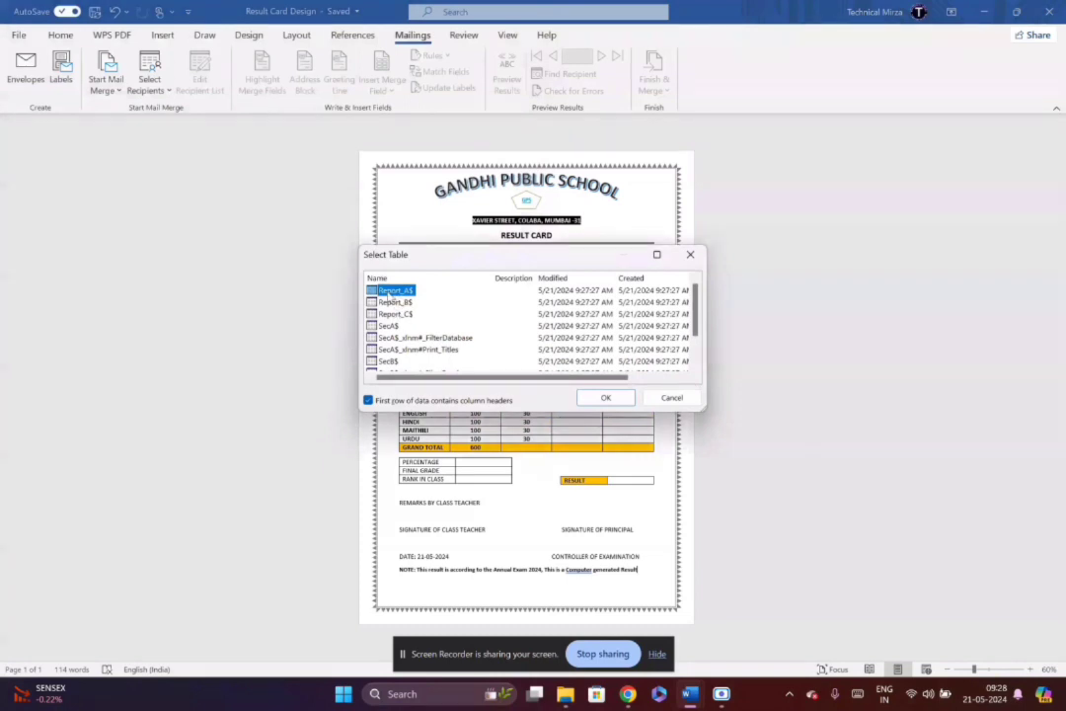
{"action": "left_click", "coordinate": [395, 326]}
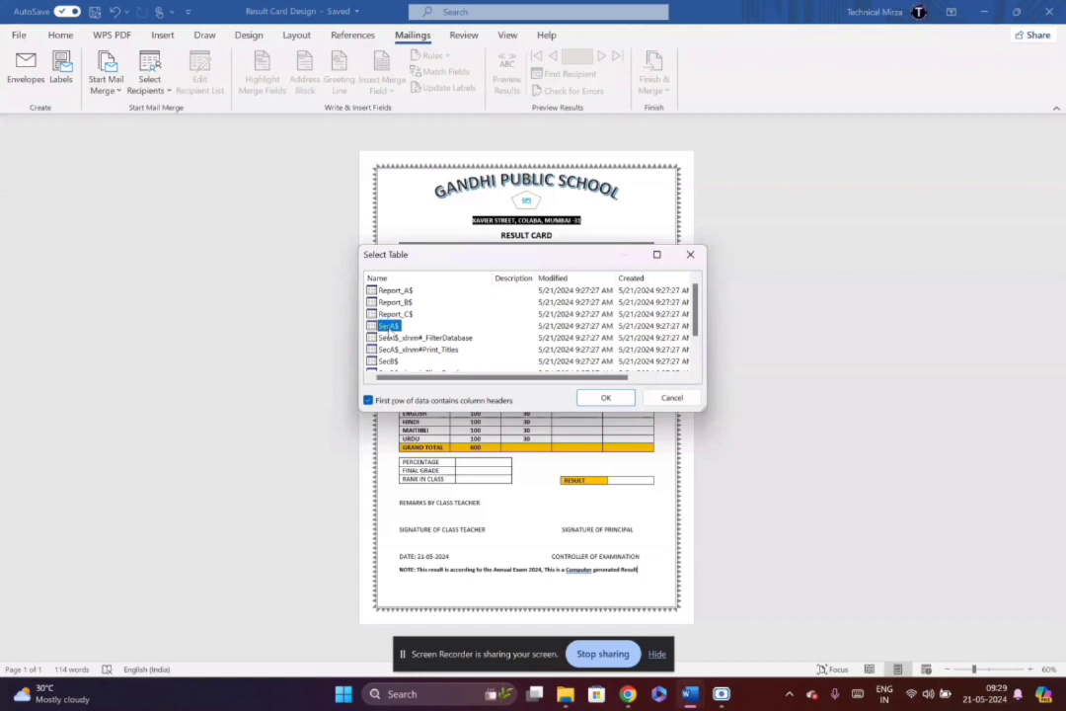
{"action": "left_click", "coordinate": [606, 397]}
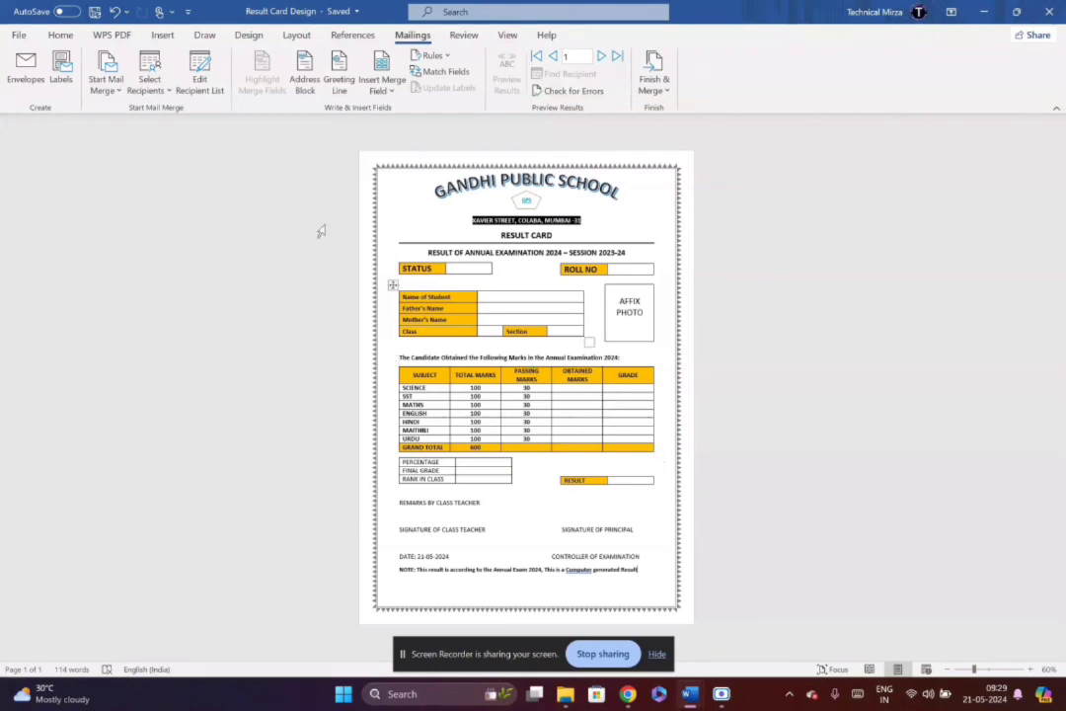
{"action": "left_click", "coordinate": [380, 90]}
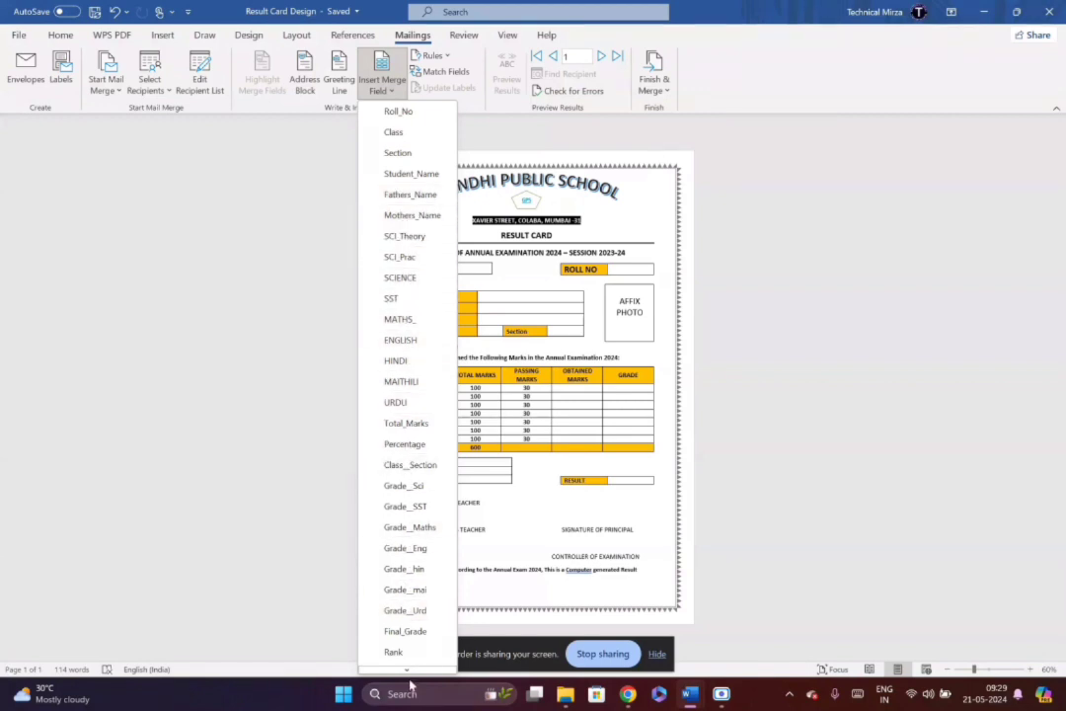
{"action": "mouse_move", "coordinate": [406, 672]}
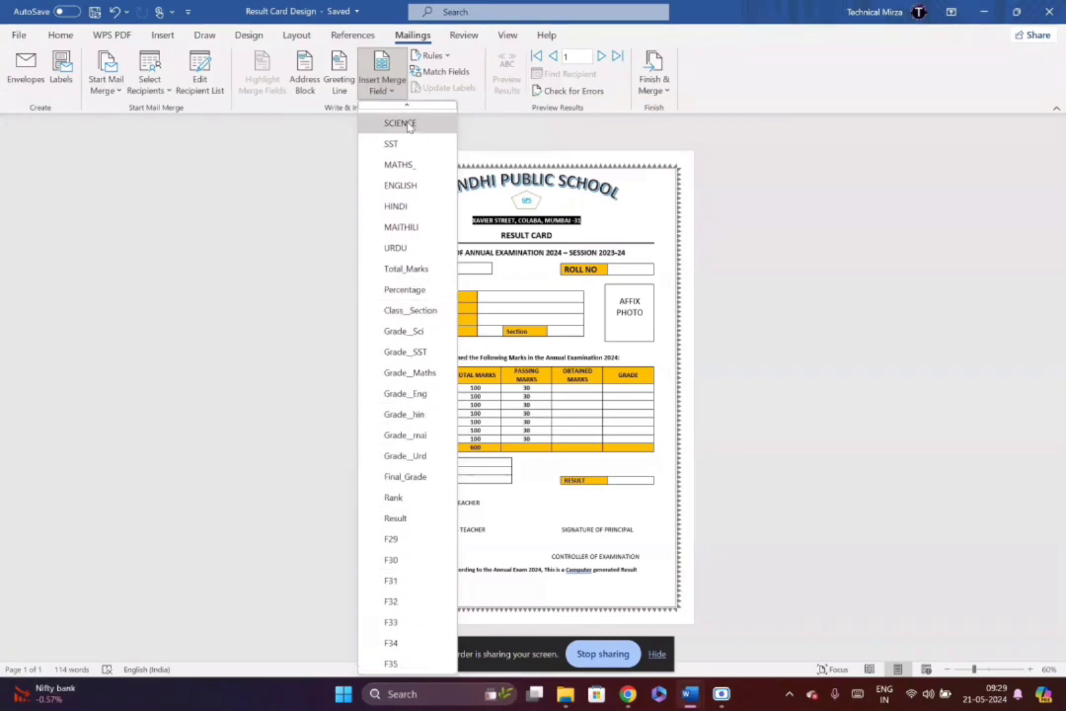
{"action": "mouse_move", "coordinate": [410, 105]}
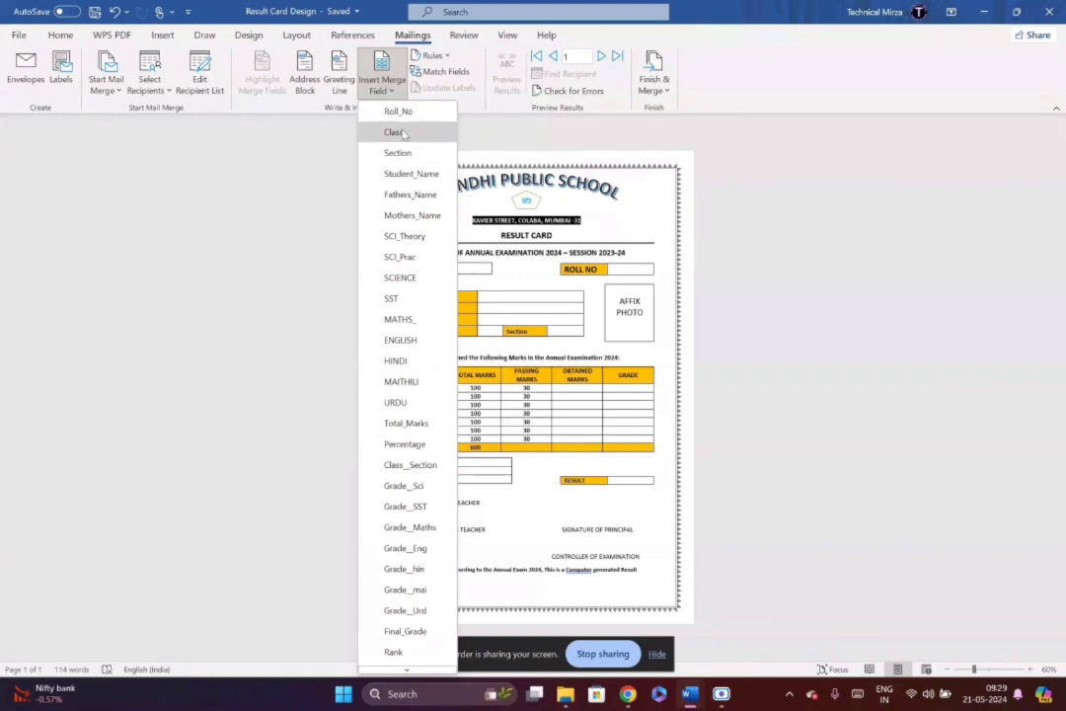
{"action": "left_click", "coordinate": [507, 260]}
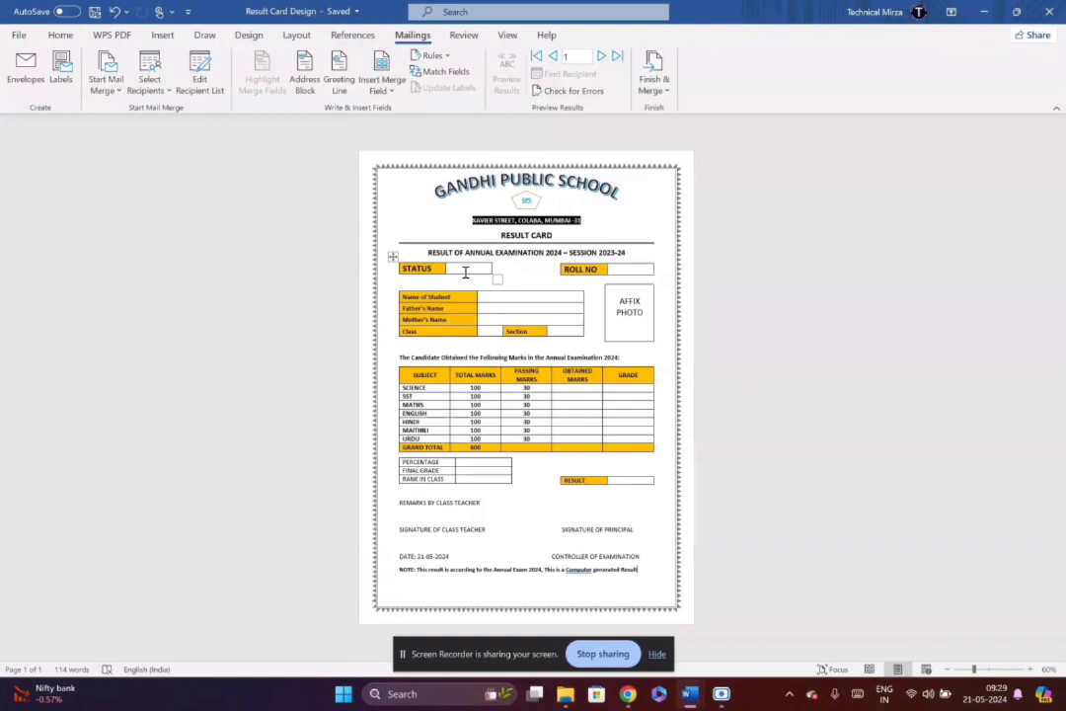
- Insert the Result merge field in the empty STATUS cell and the Roll_No merge field in the empty ROLL NO cell
{"action": "left_click", "coordinate": [465, 272]}
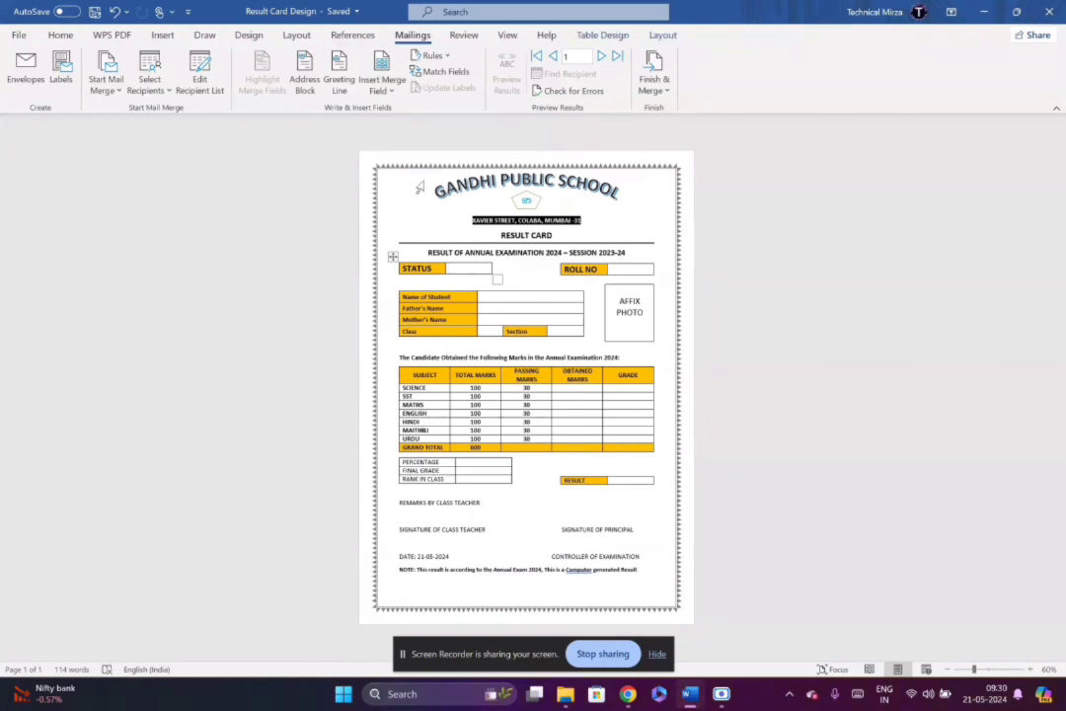
{"action": "left_click", "coordinate": [388, 90]}
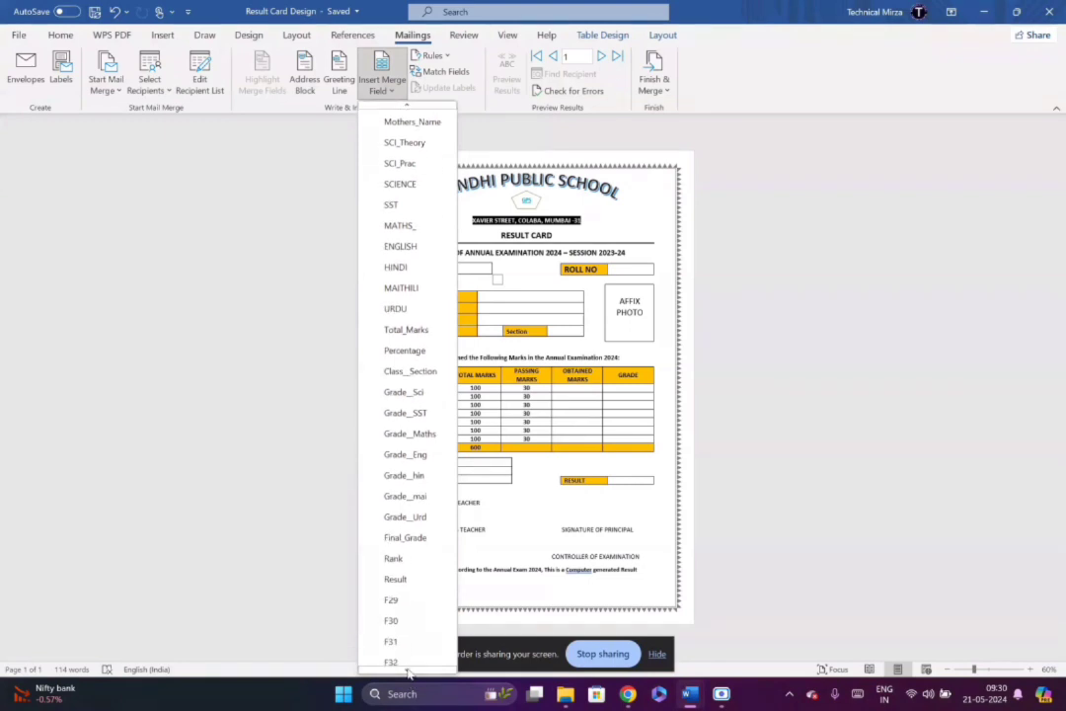
{"action": "left_click", "coordinate": [401, 536]}
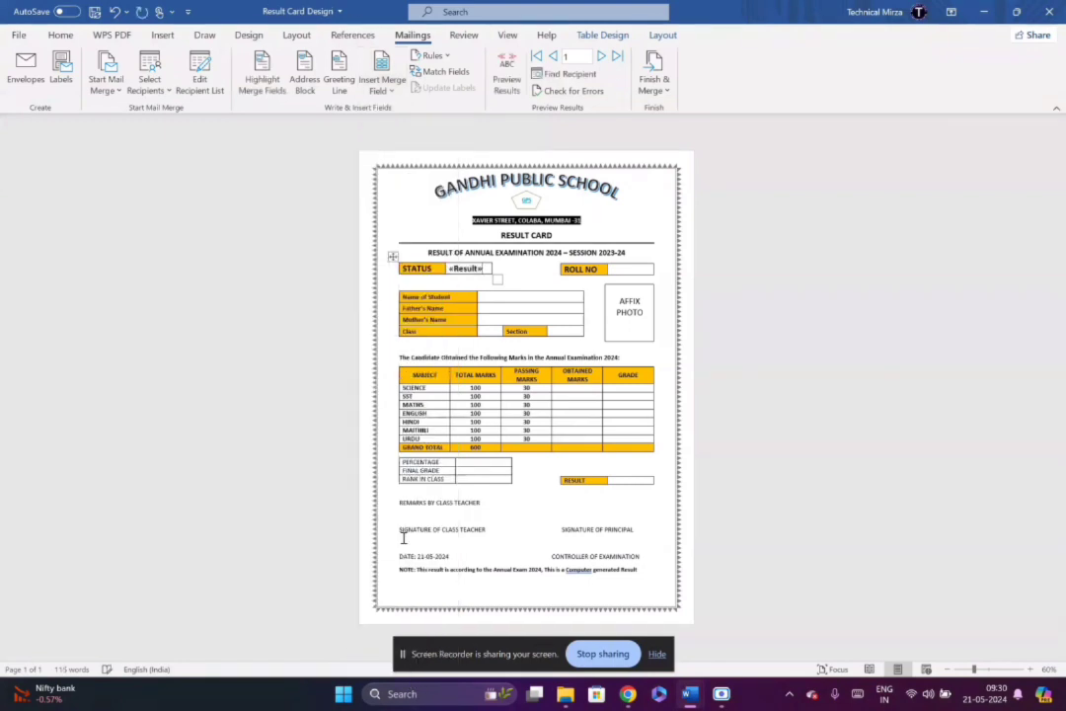
{"action": "left_click", "coordinate": [614, 274]}
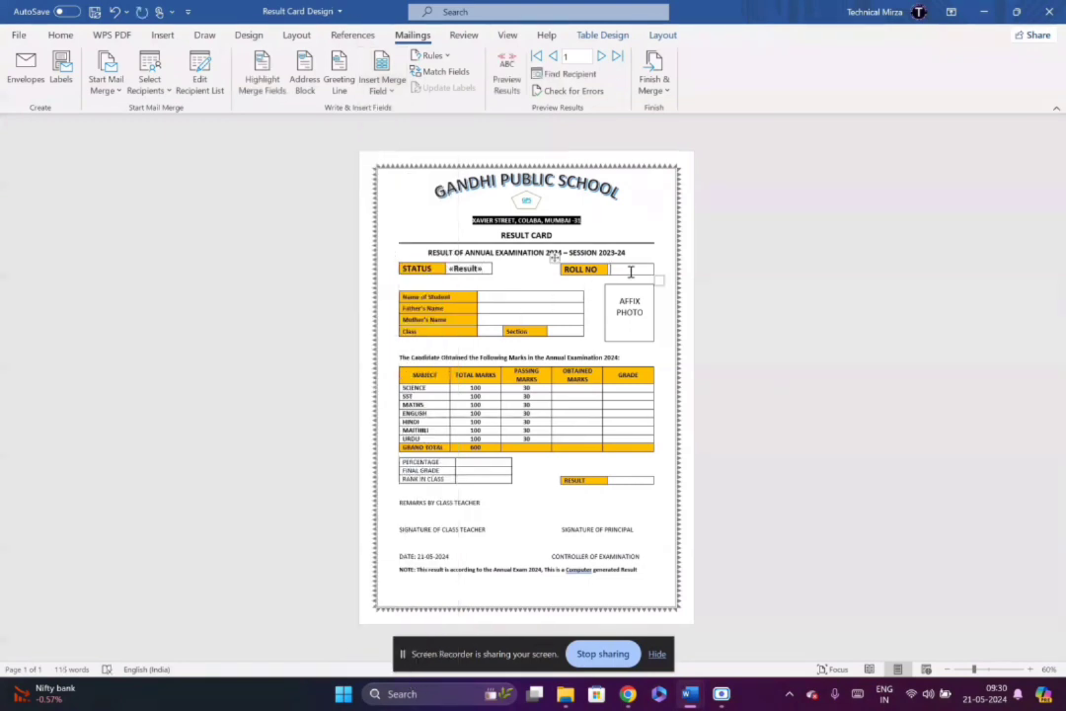
{"action": "left_click", "coordinate": [383, 87]}
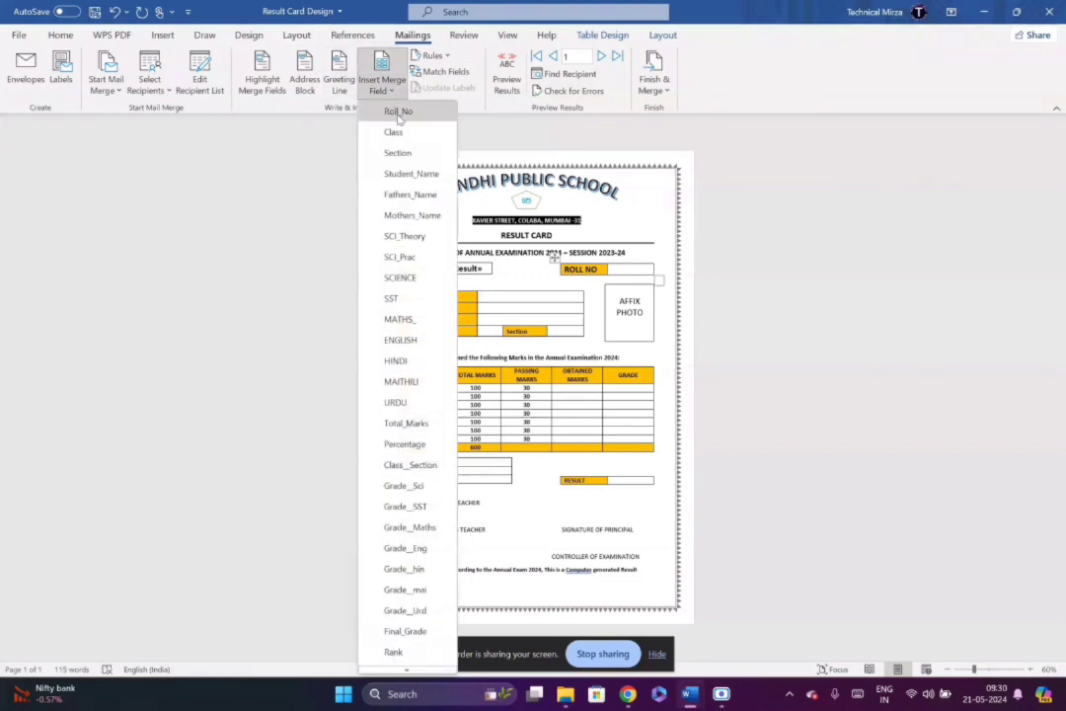
{"action": "left_click", "coordinate": [399, 113]}
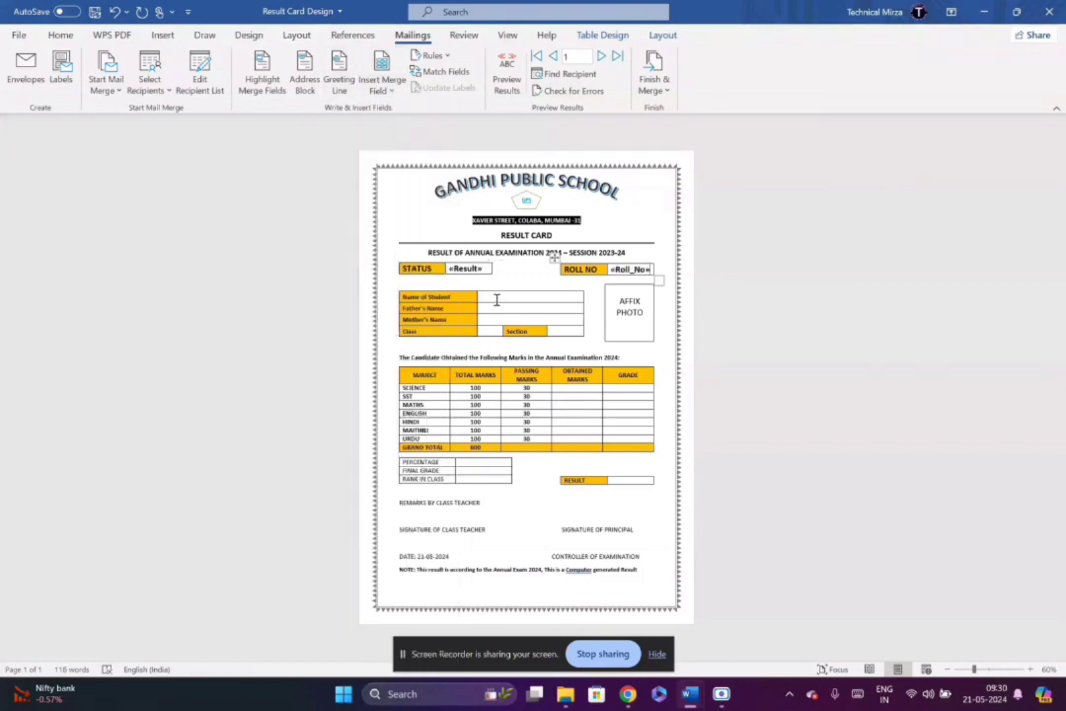
- Insert the Student_Name, Fathers_Name and Mothers_Name merge fields in the matching cells of the student details table
{"action": "left_click", "coordinate": [382, 84]}
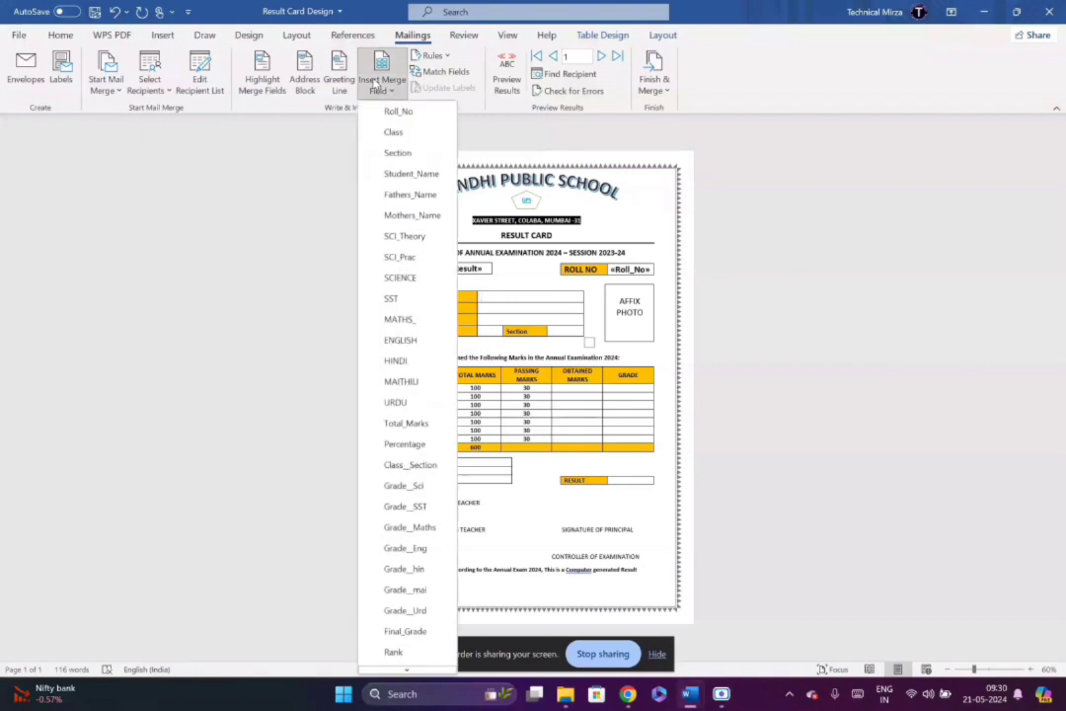
{"action": "left_click", "coordinate": [394, 174]}
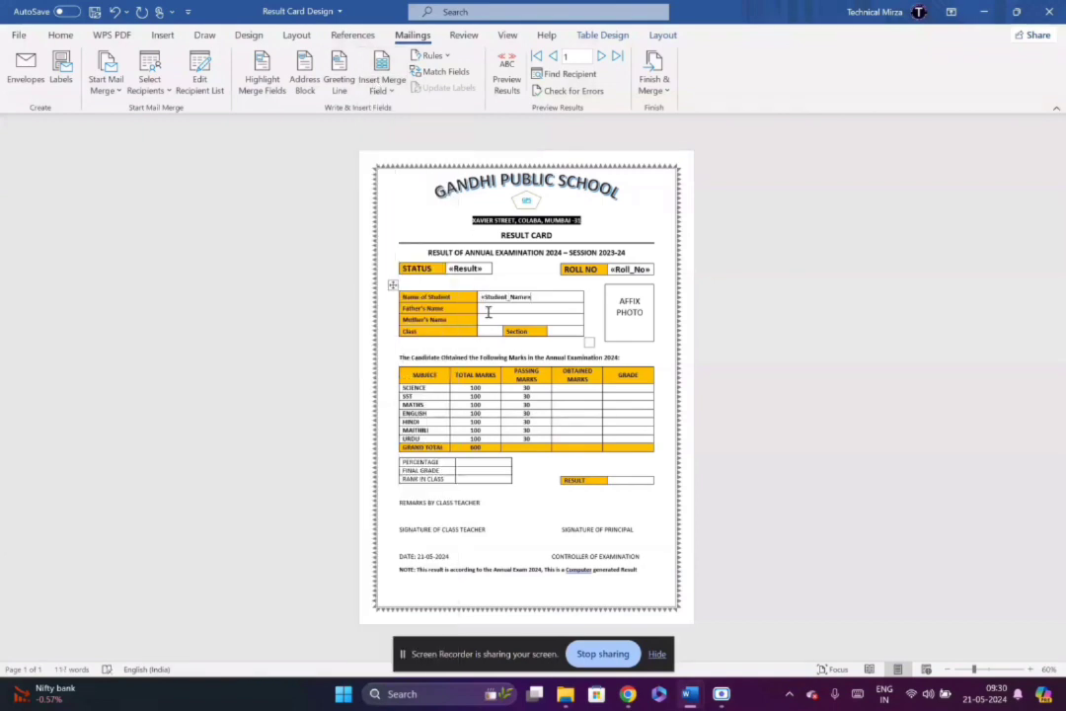
{"action": "left_click", "coordinate": [382, 83]}
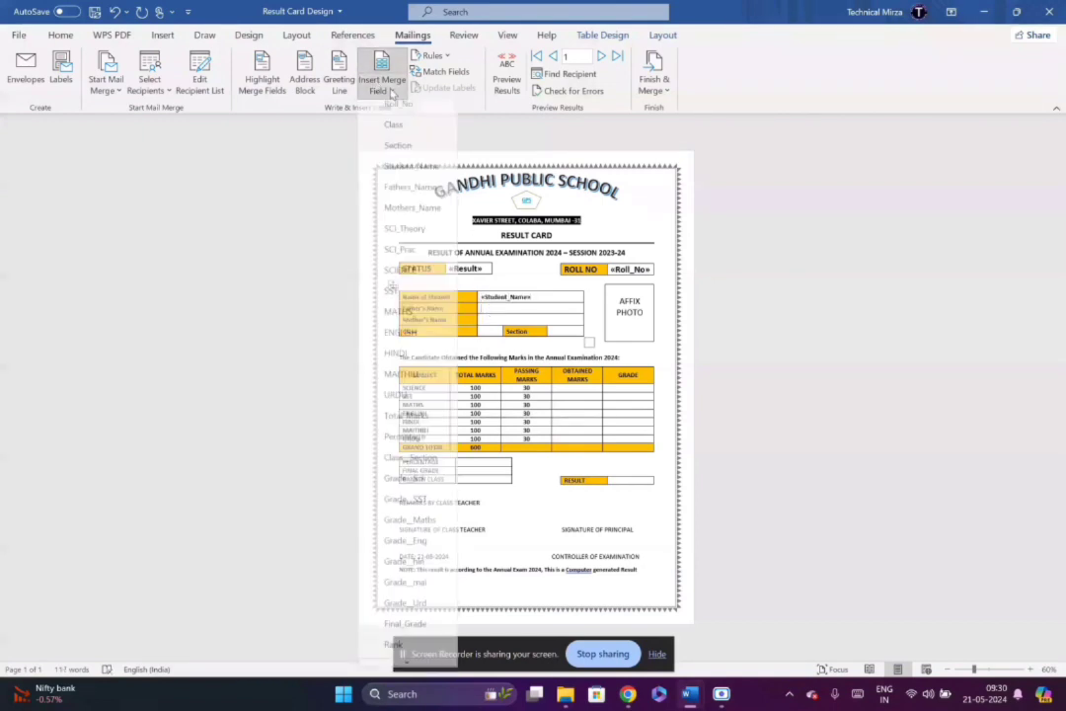
{"action": "left_click", "coordinate": [410, 195]}
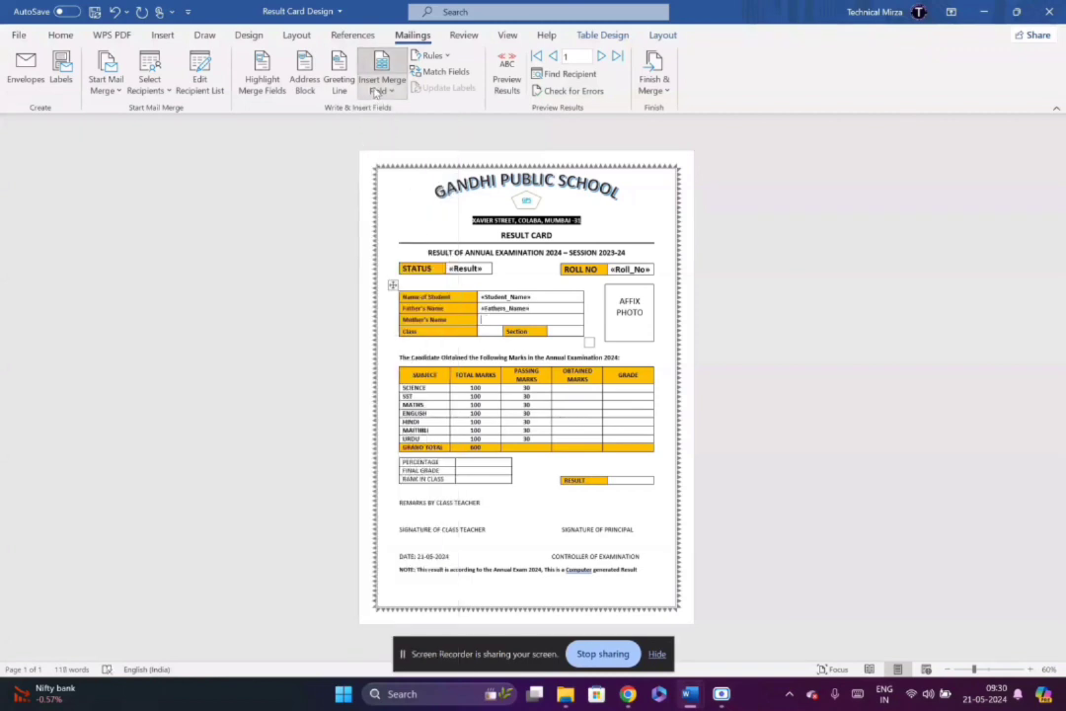
{"action": "left_click", "coordinate": [382, 87]}
{"action": "left_click", "coordinate": [410, 215]}
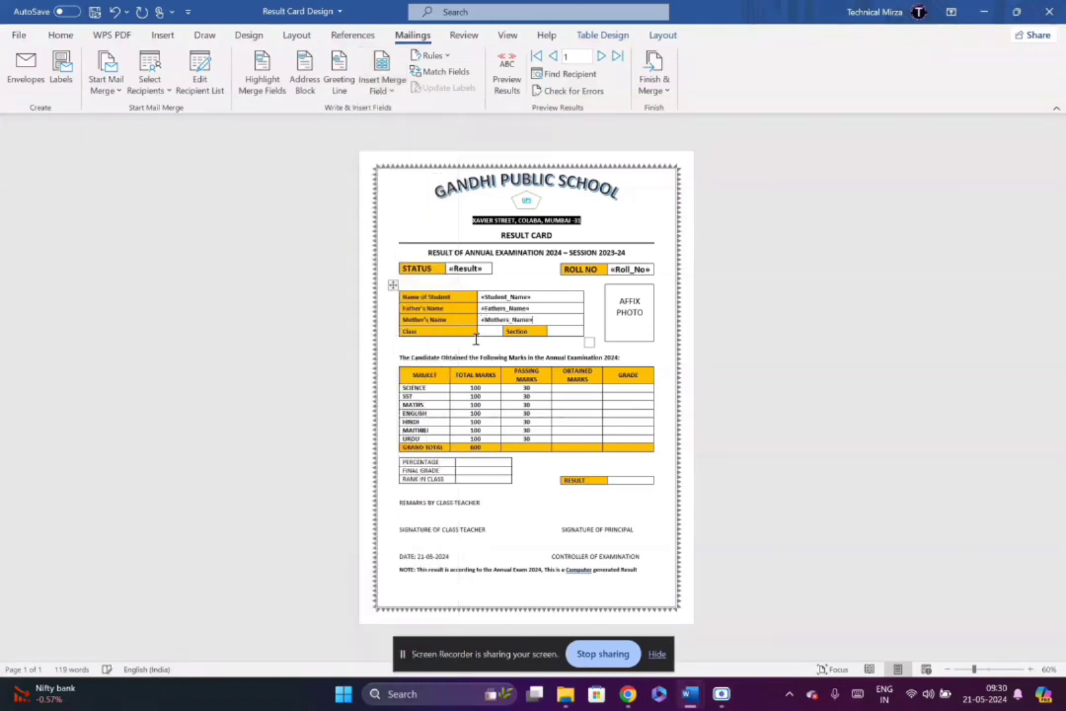
- Insert the Class and Section merge fields in the empty cells beside Class and Section in the student details table
{"action": "left_click", "coordinate": [483, 334]}
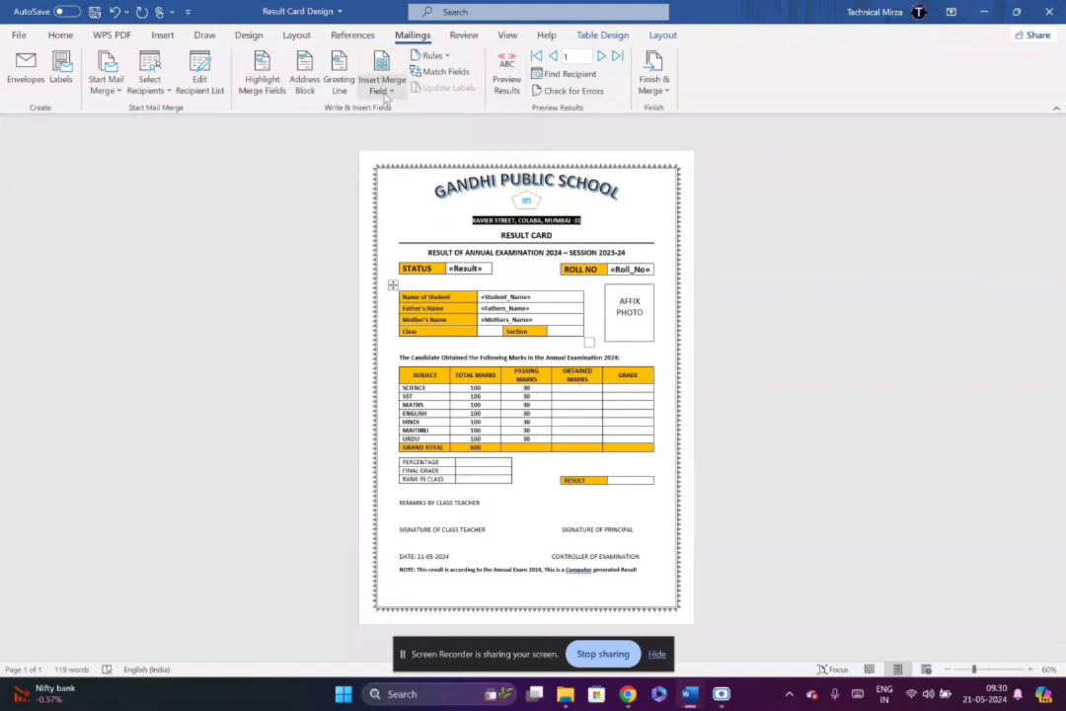
{"action": "left_click", "coordinate": [382, 81]}
{"action": "left_click", "coordinate": [394, 133]}
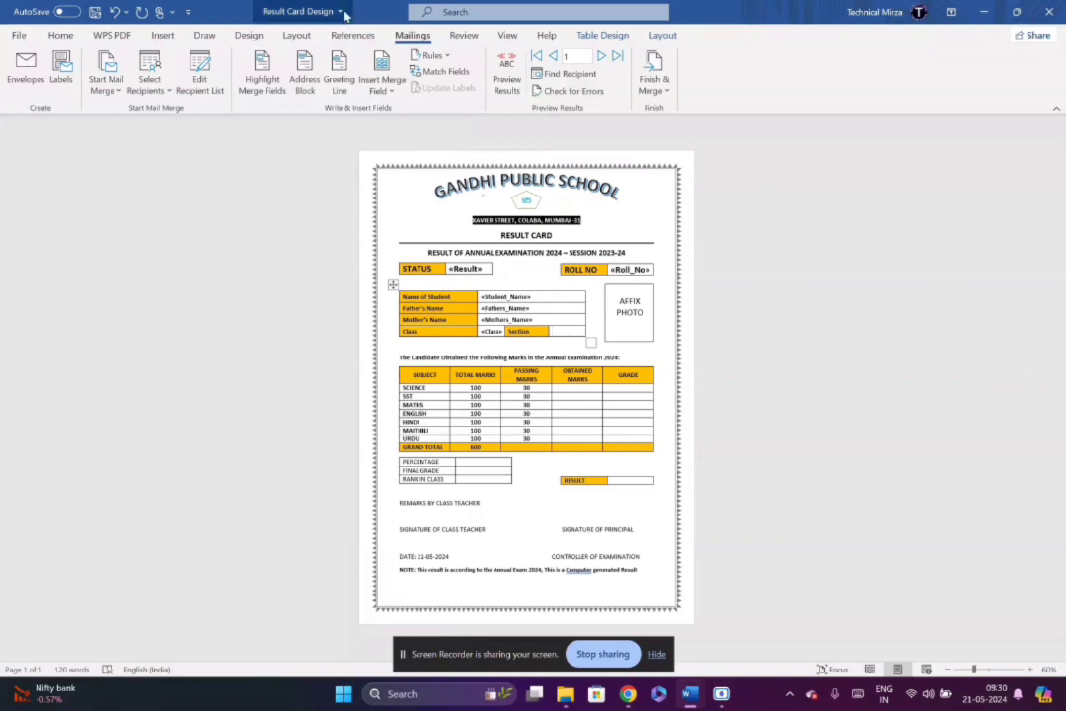
{"action": "left_click", "coordinate": [382, 81]}
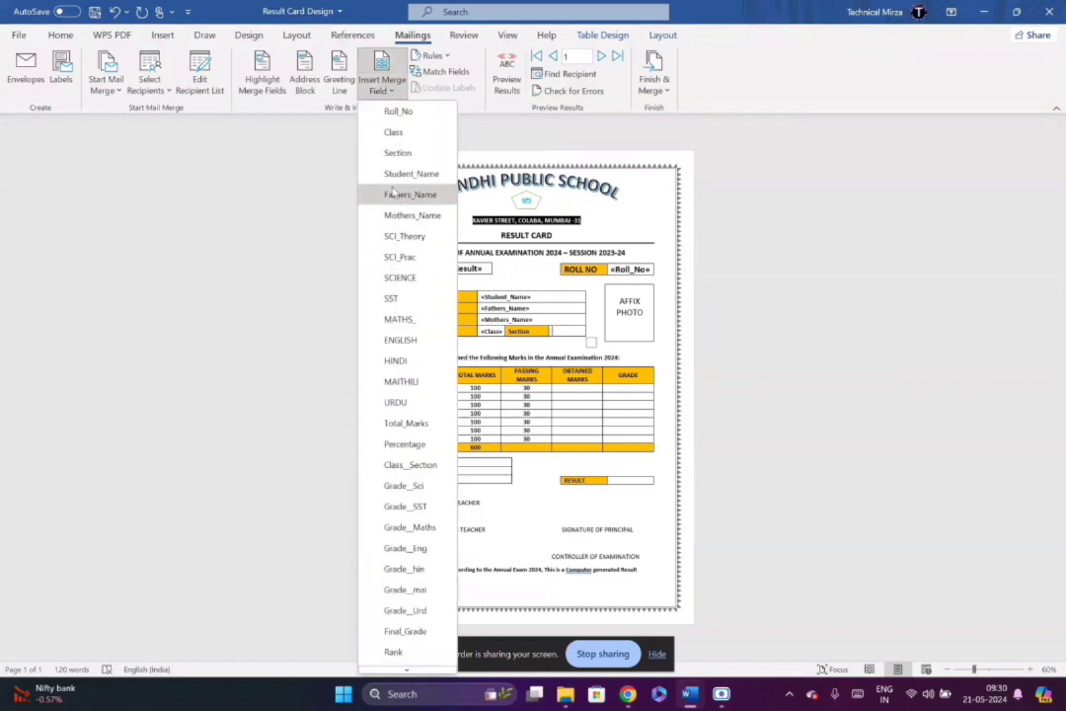
{"action": "left_click", "coordinate": [398, 154]}
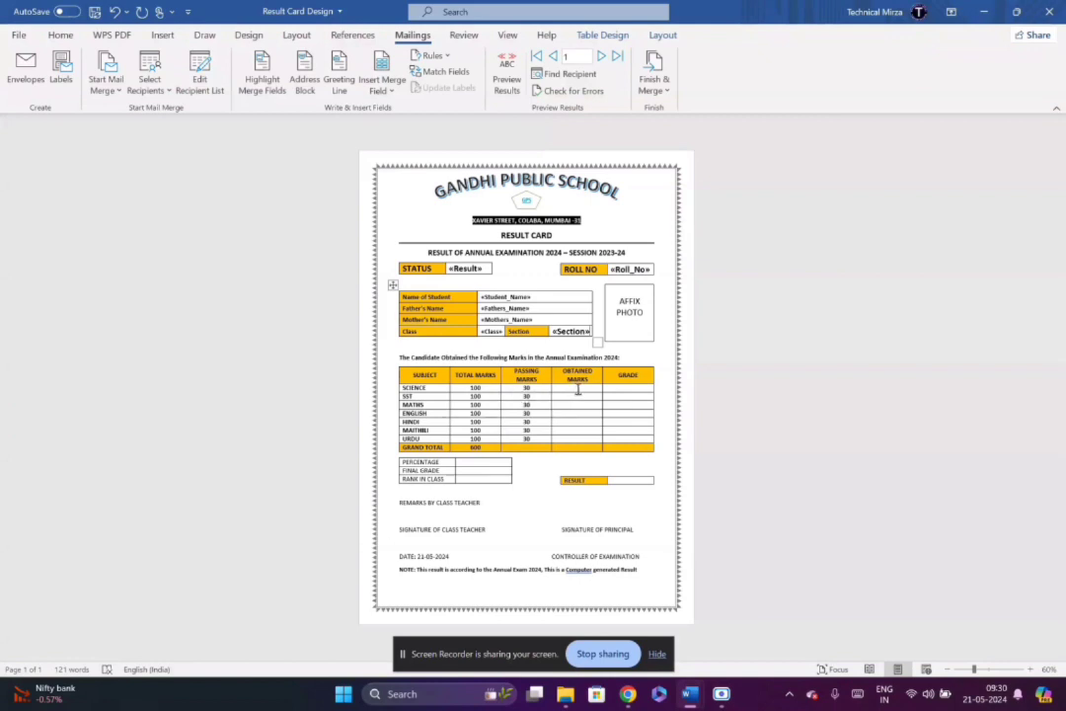
- Insert the SCIENCE, SST and MATHS_ merge fields in the matching subject rows of the OBTAINED MARKS column
{"action": "left_click", "coordinate": [383, 90]}
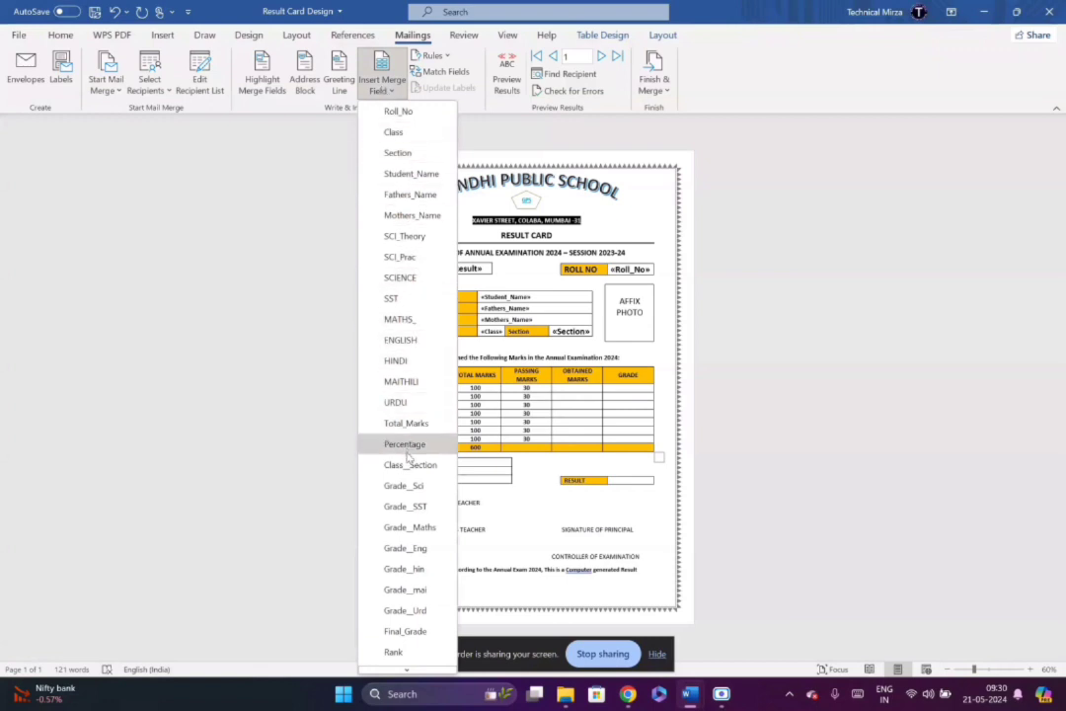
{"action": "left_click", "coordinate": [407, 280]}
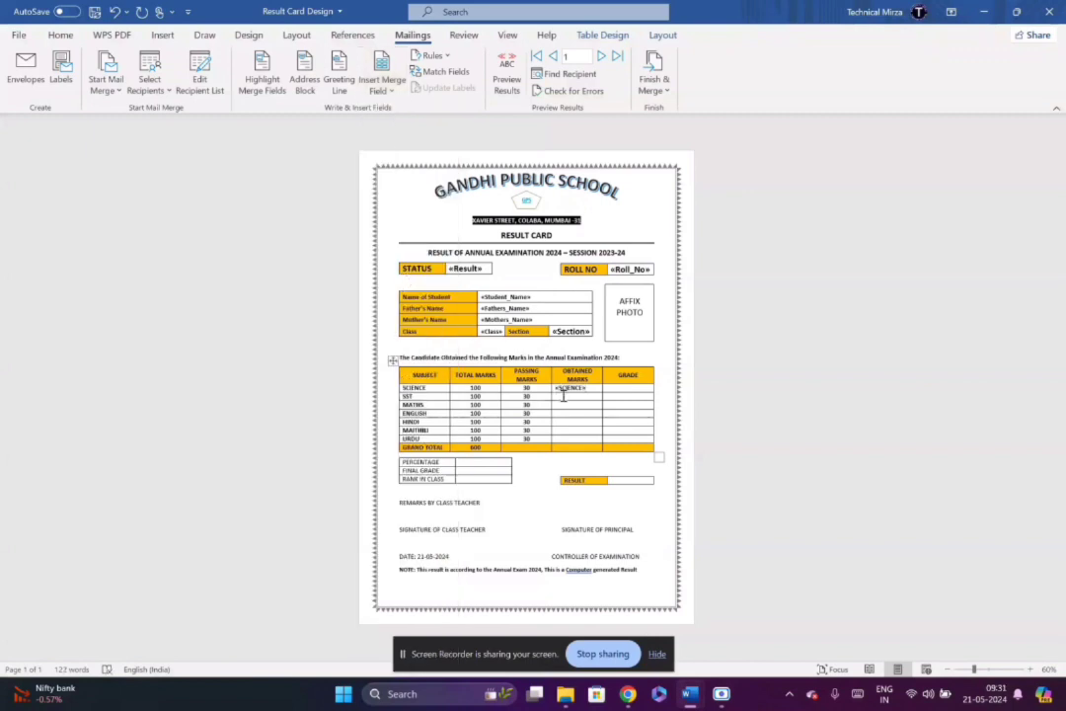
{"action": "left_click", "coordinate": [563, 395]}
{"action": "left_click", "coordinate": [381, 85]}
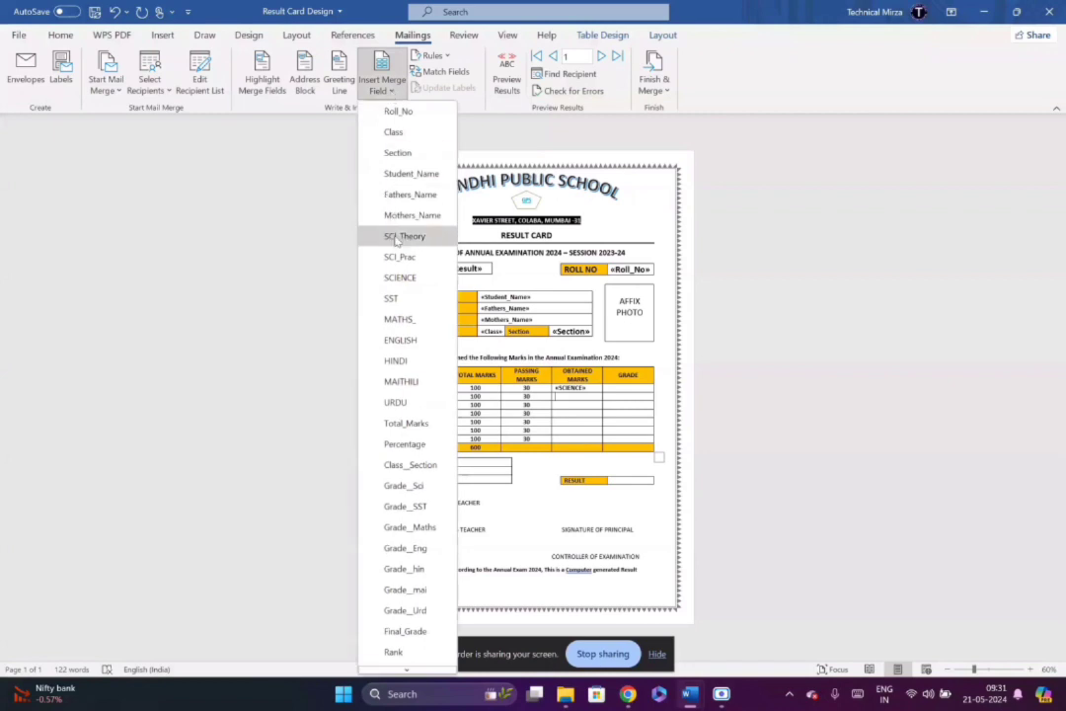
{"action": "left_click", "coordinate": [379, 299]}
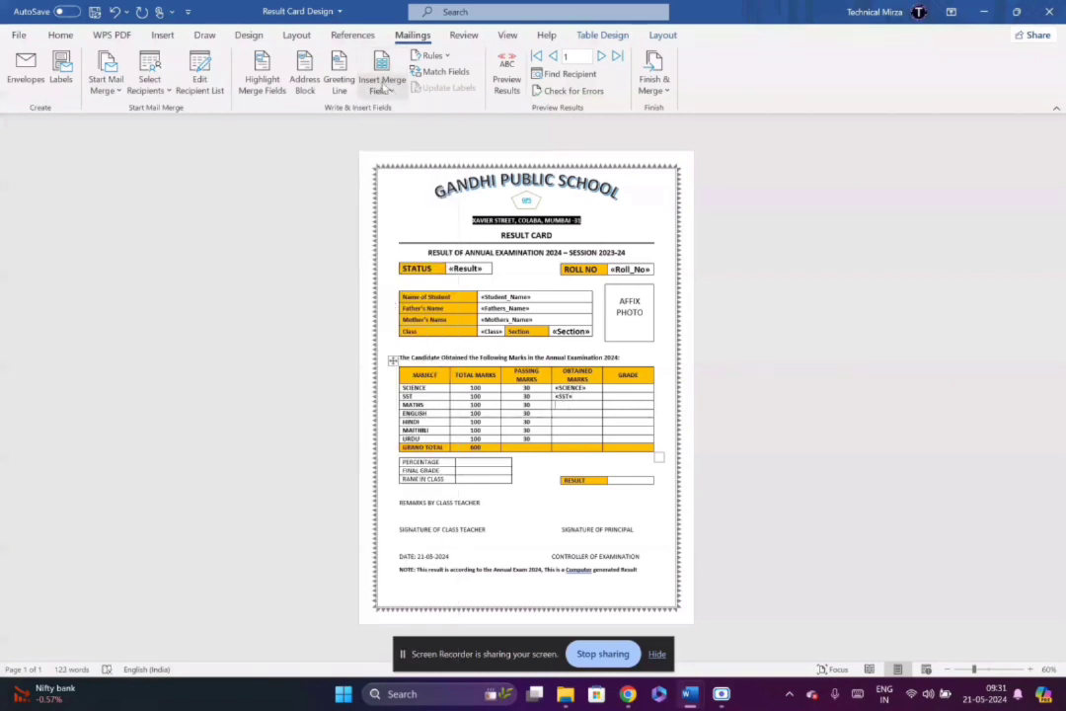
{"action": "left_click", "coordinate": [380, 81]}
{"action": "left_click", "coordinate": [400, 319]}
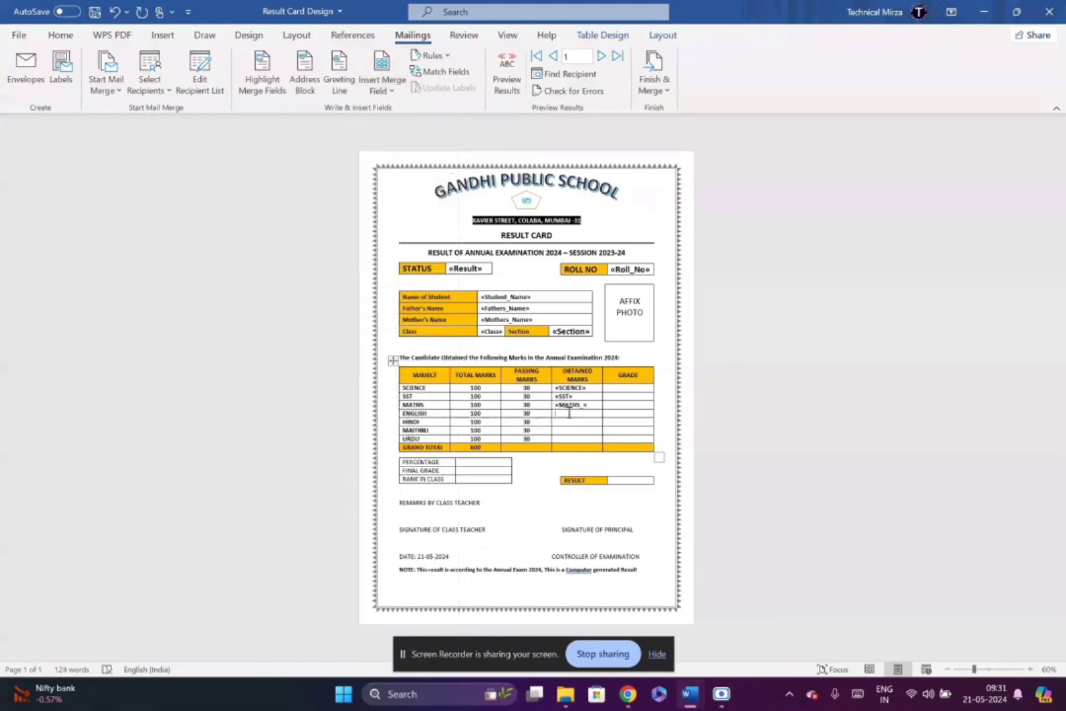
- Insert the ENGLISH, HINDI, MAITHILI and URDU merge fields in the matching subject rows of the OBTAINED MARKS column
{"action": "left_click", "coordinate": [380, 81]}
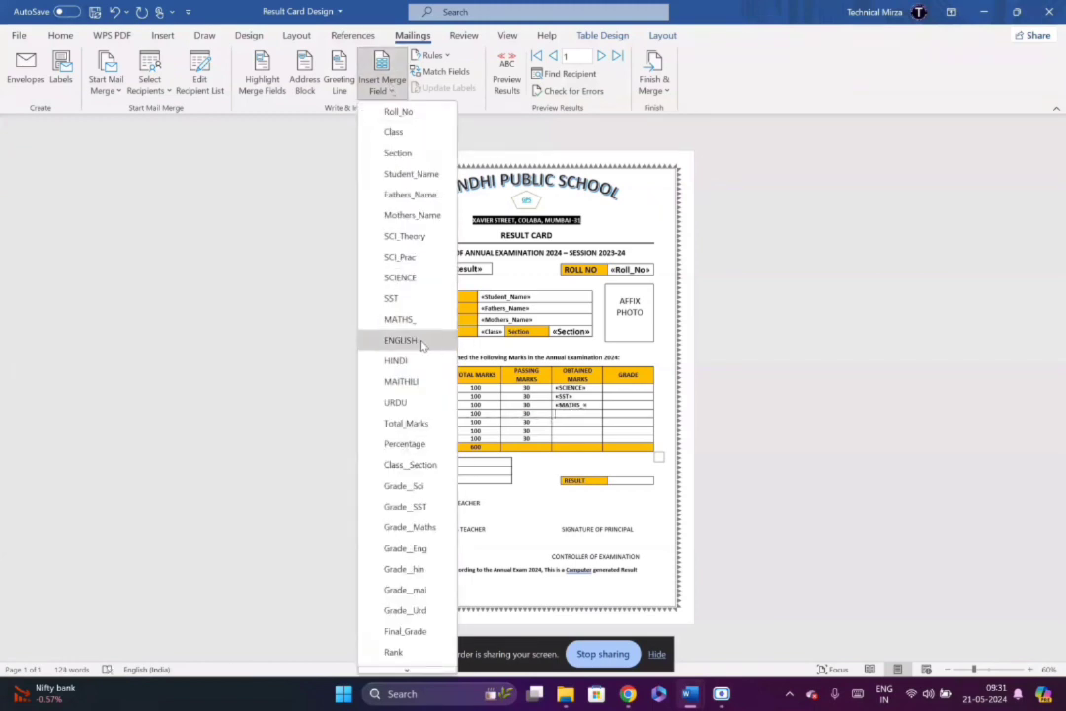
{"action": "left_click", "coordinate": [400, 339]}
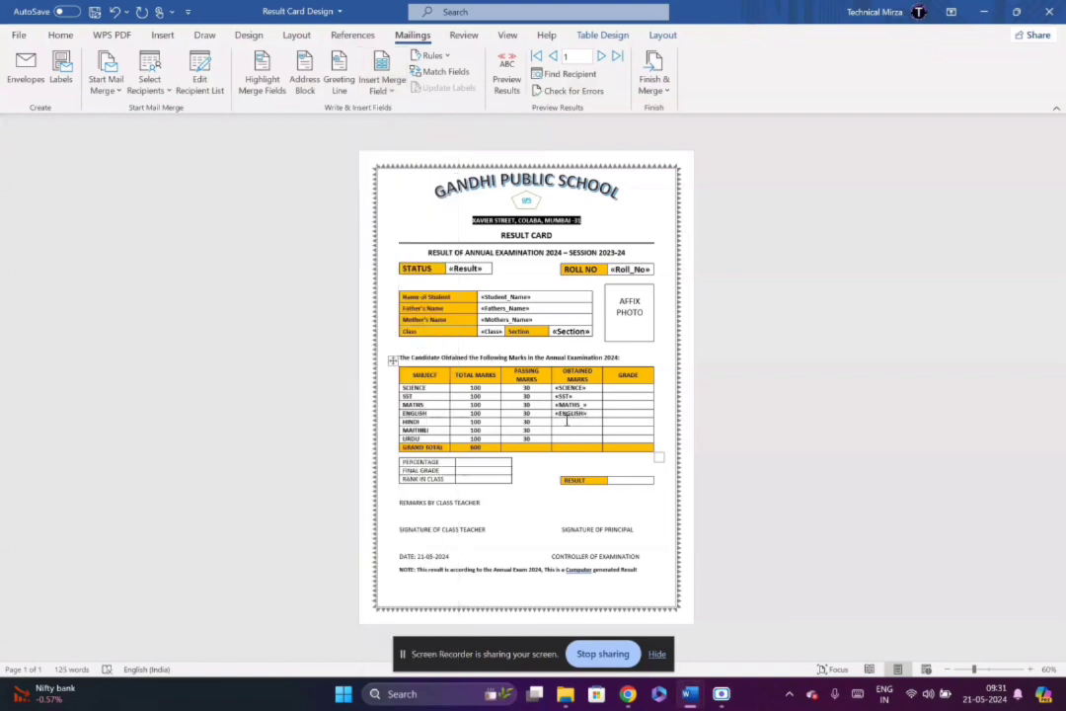
{"action": "left_click", "coordinate": [380, 81]}
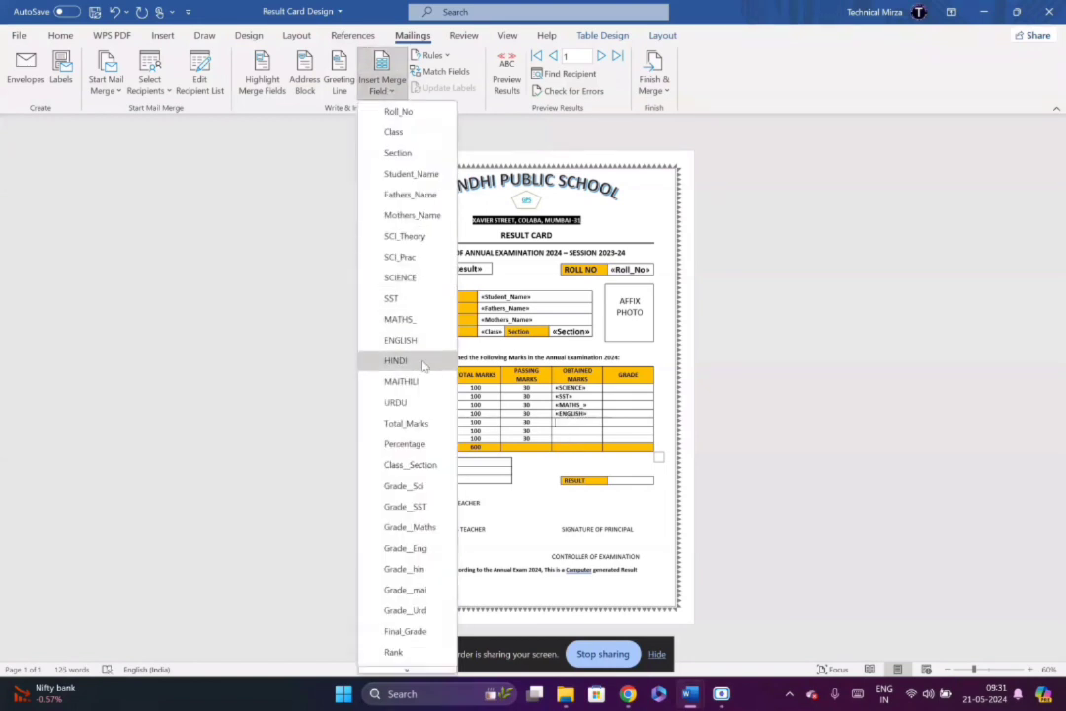
{"action": "left_click", "coordinate": [396, 362]}
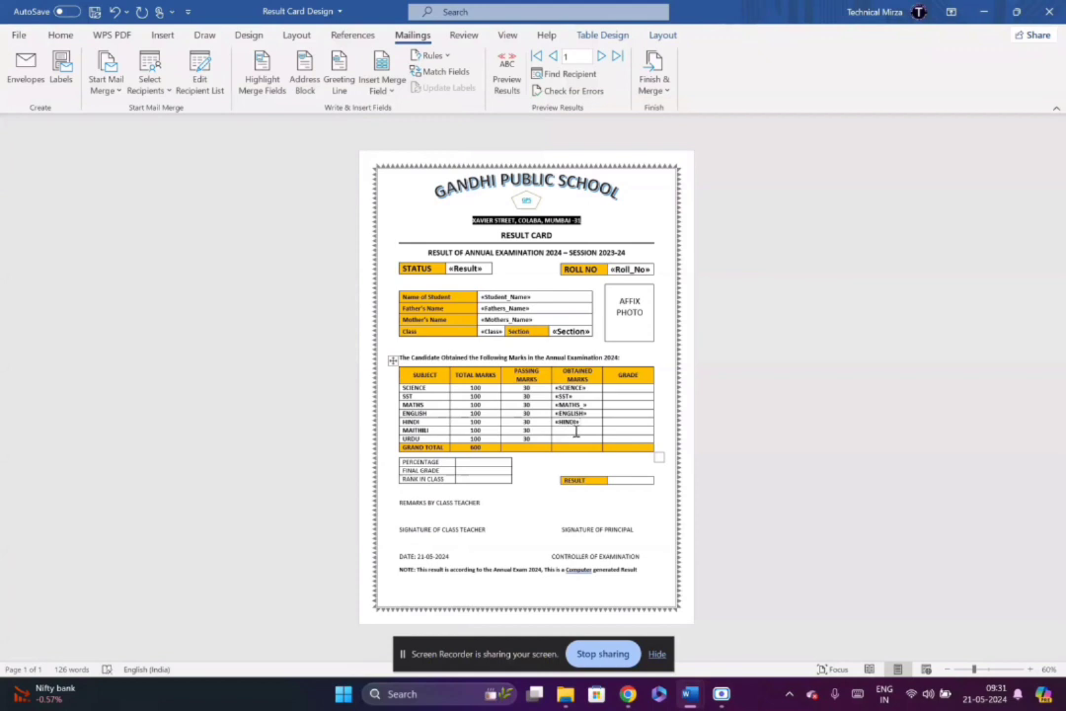
{"action": "left_click", "coordinate": [381, 85]}
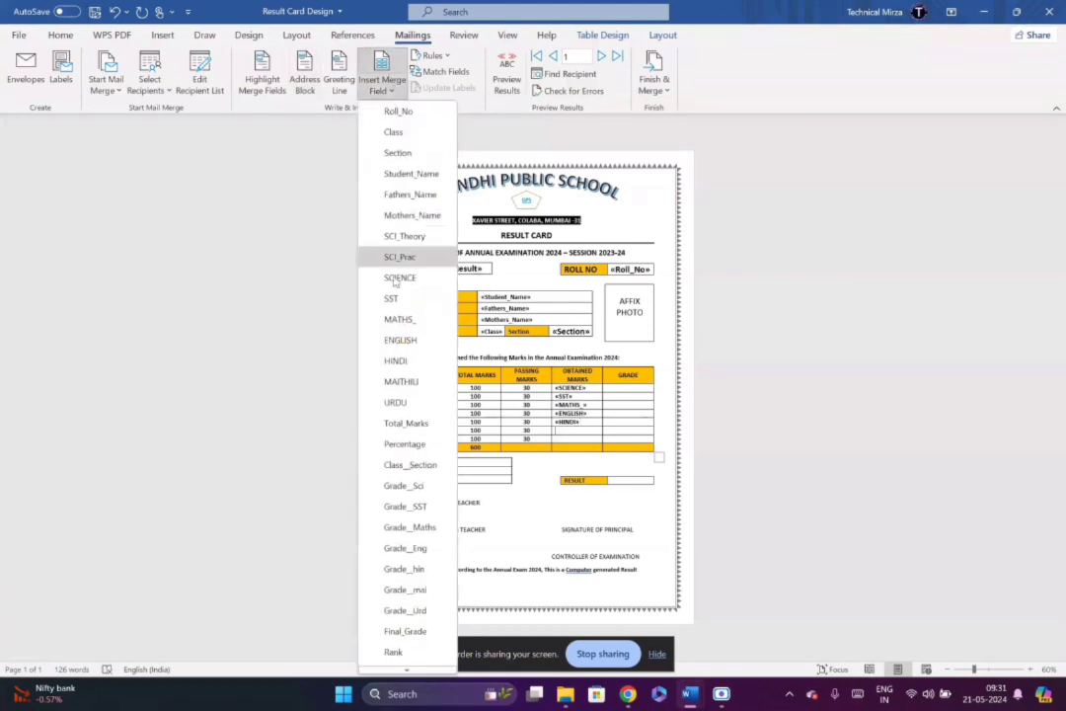
{"action": "left_click", "coordinate": [400, 381]}
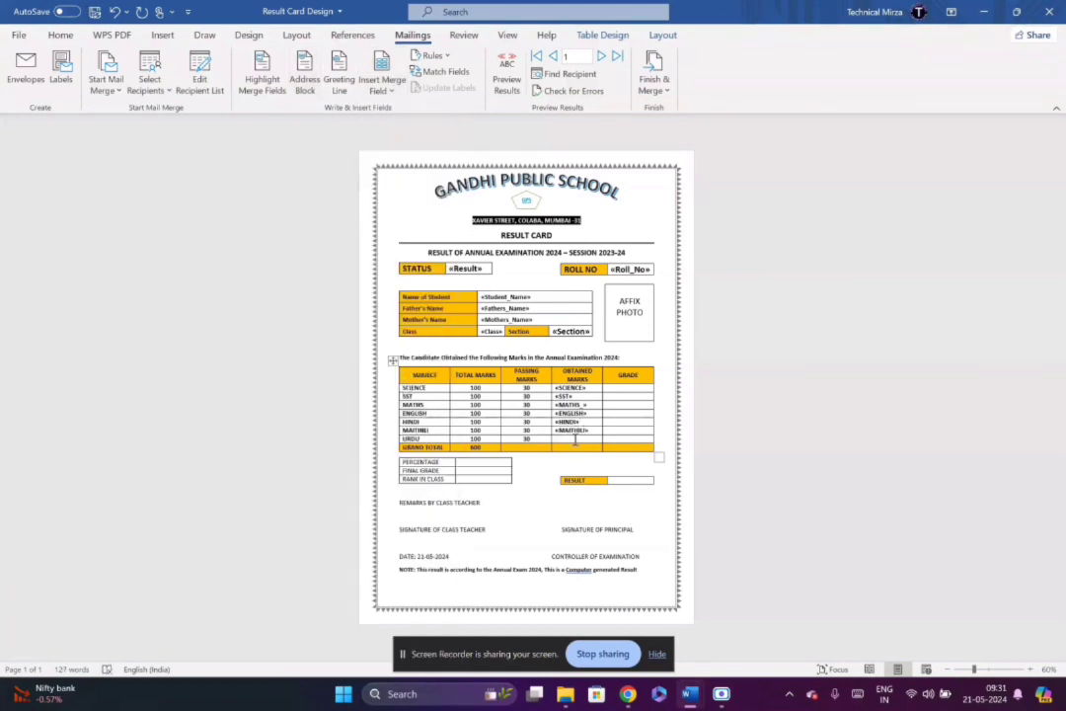
{"action": "left_click", "coordinate": [381, 85]}
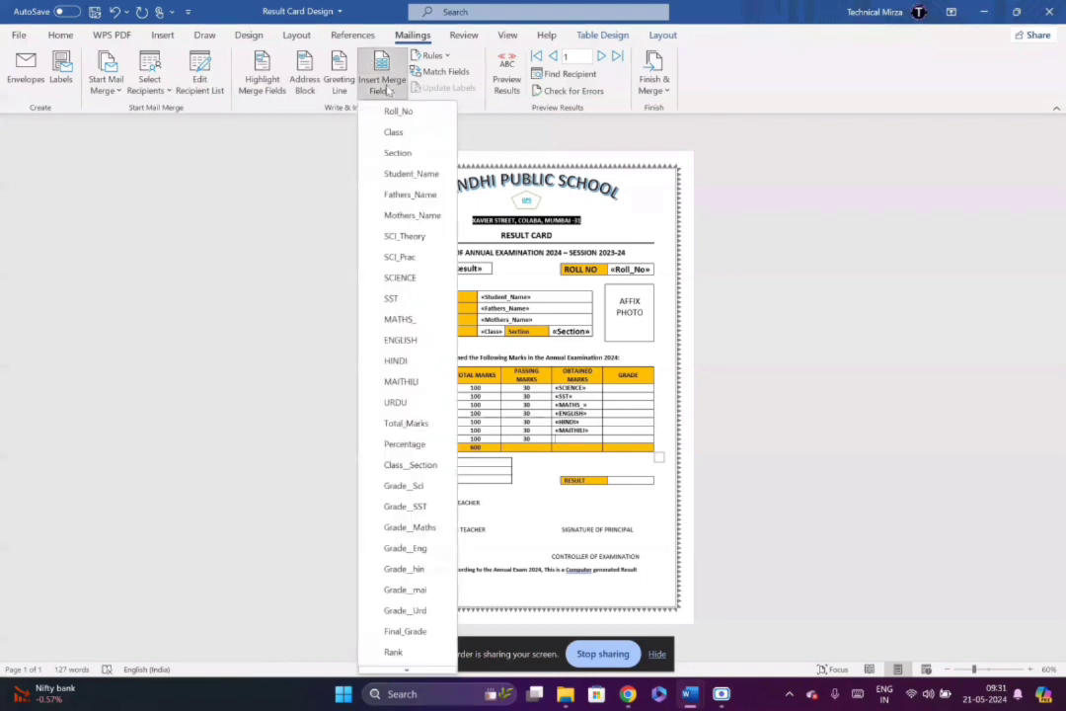
{"action": "left_click", "coordinate": [396, 401]}
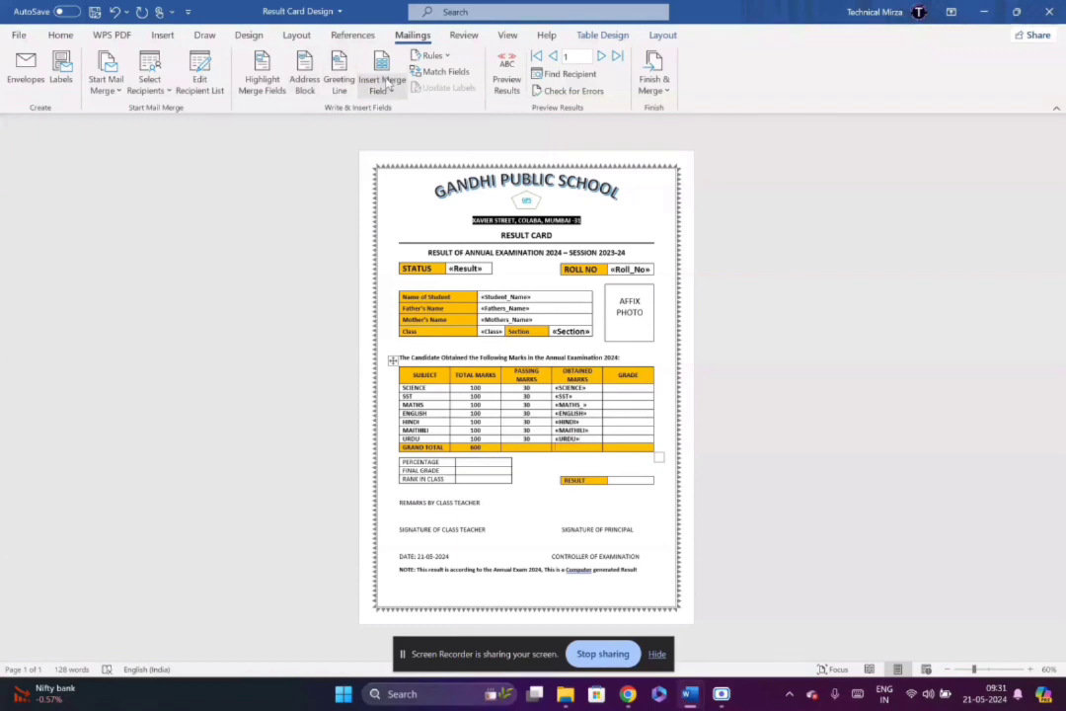
- Insert the Total_Marks merge field in the OBTAINED MARKS cell of the GRAND TOTAL row
{"action": "left_click", "coordinate": [388, 87]}
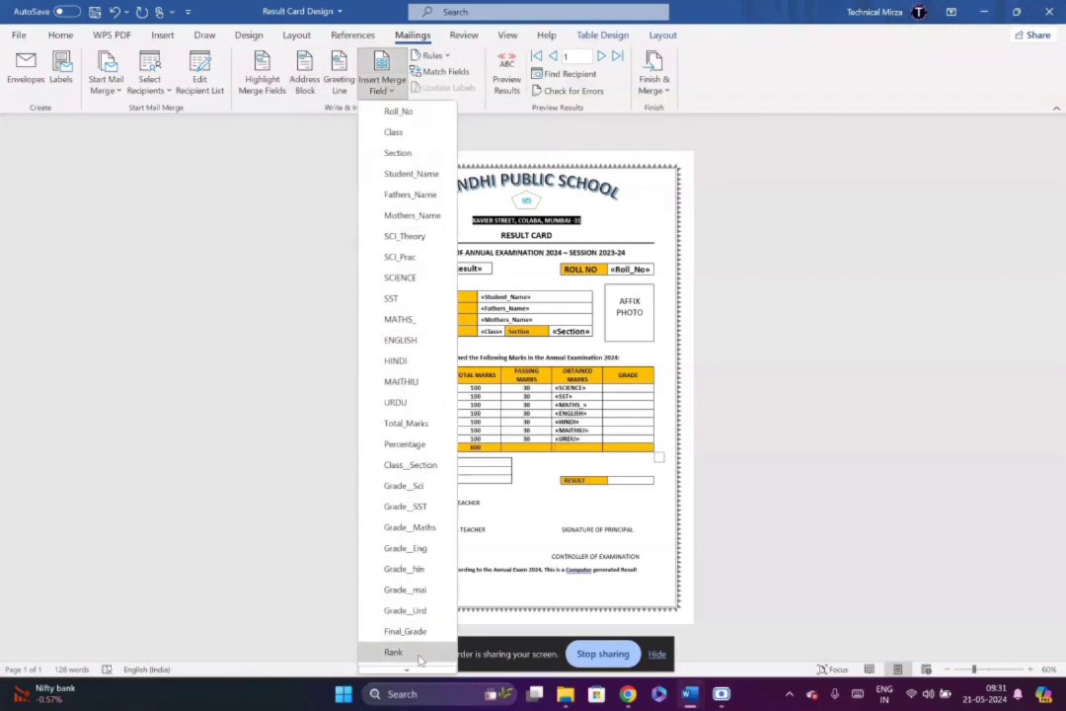
{"action": "mouse_move", "coordinate": [410, 672]}
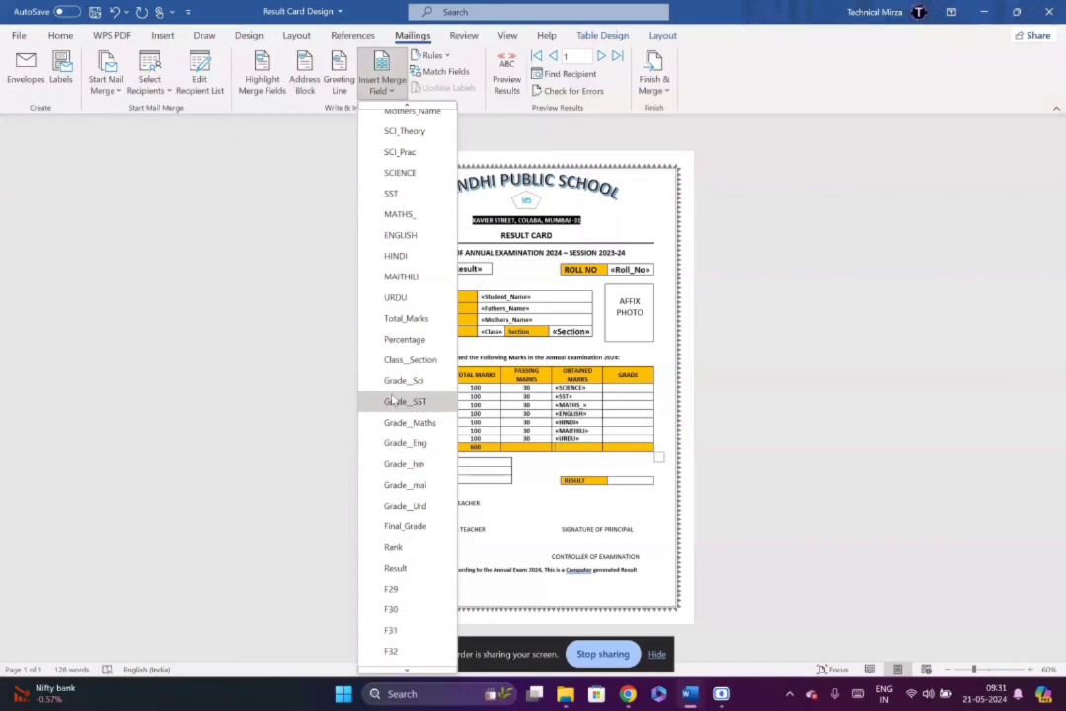
{"action": "left_click", "coordinate": [404, 319]}
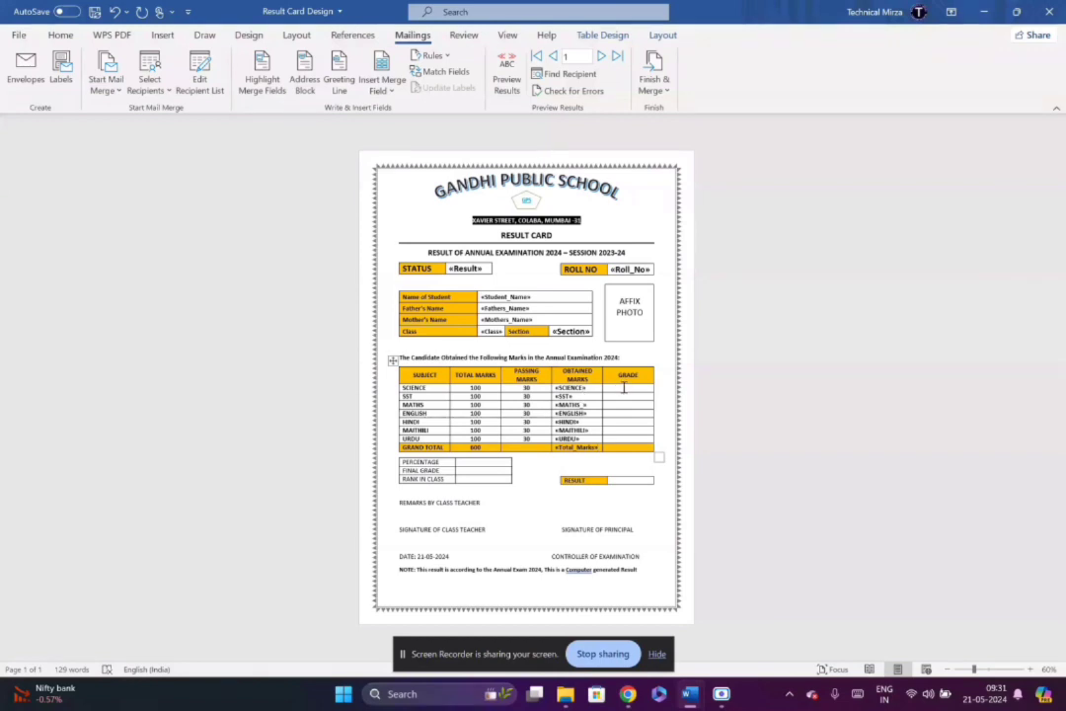
- Insert the Grade__Sci, Grade__SST and Grade__Maths merge fields in the GRADE cells of the SCIENCE, SST and MATHS rows
{"action": "left_click", "coordinate": [381, 87]}
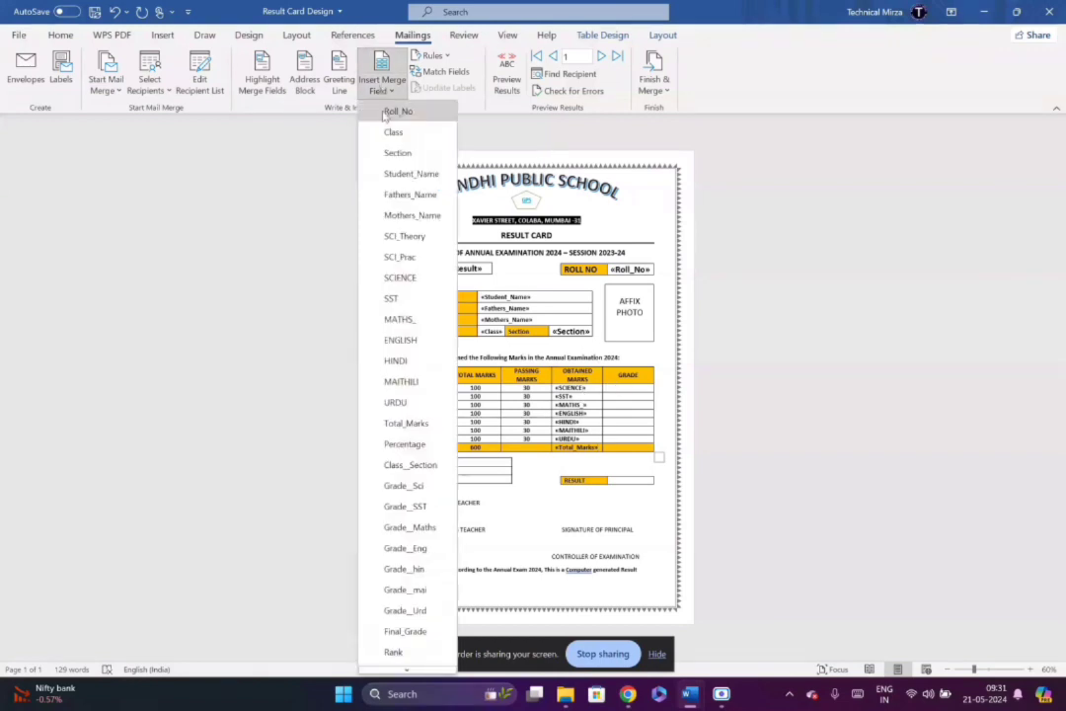
{"action": "left_click", "coordinate": [404, 485]}
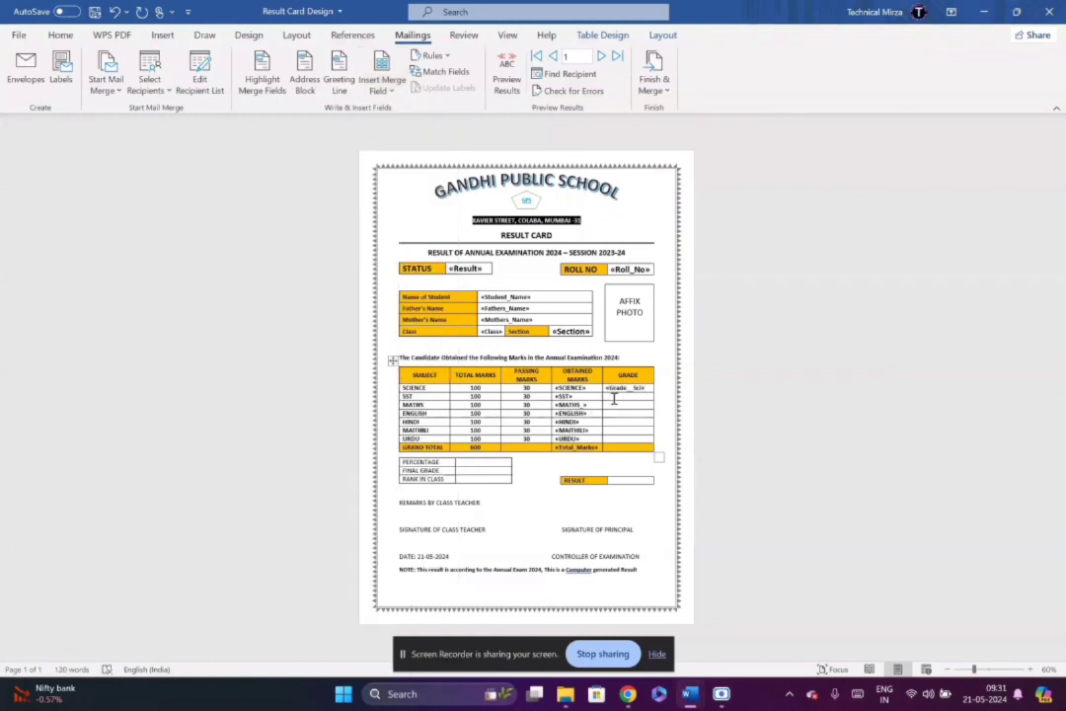
{"action": "left_click", "coordinate": [381, 81]}
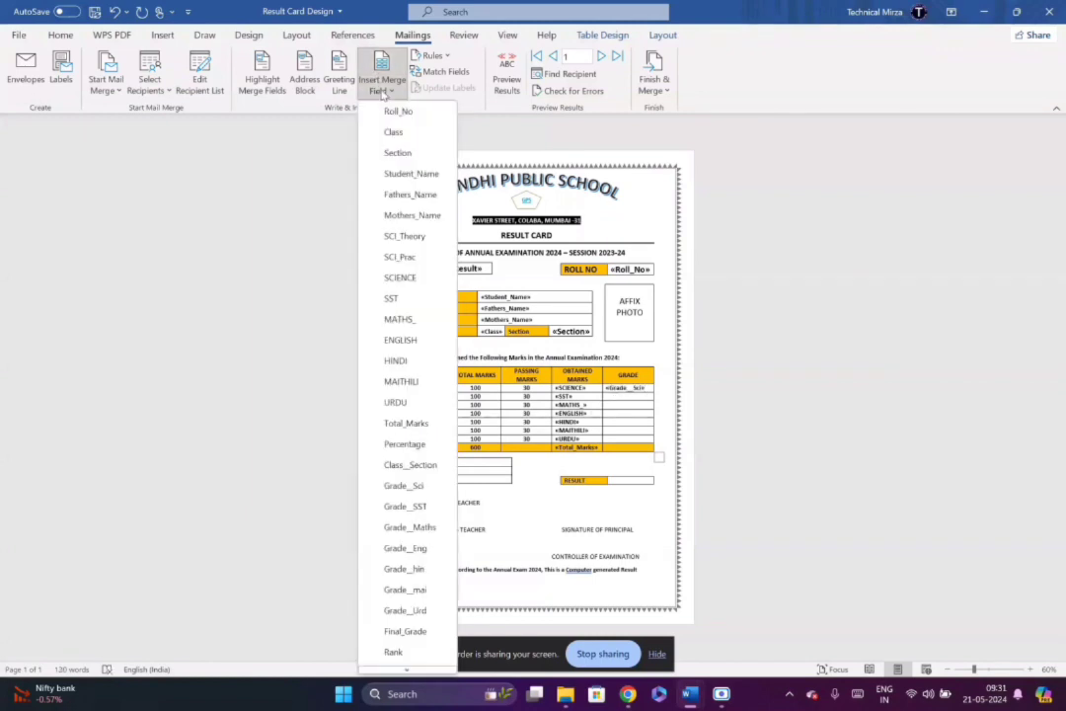
{"action": "left_click", "coordinate": [407, 505]}
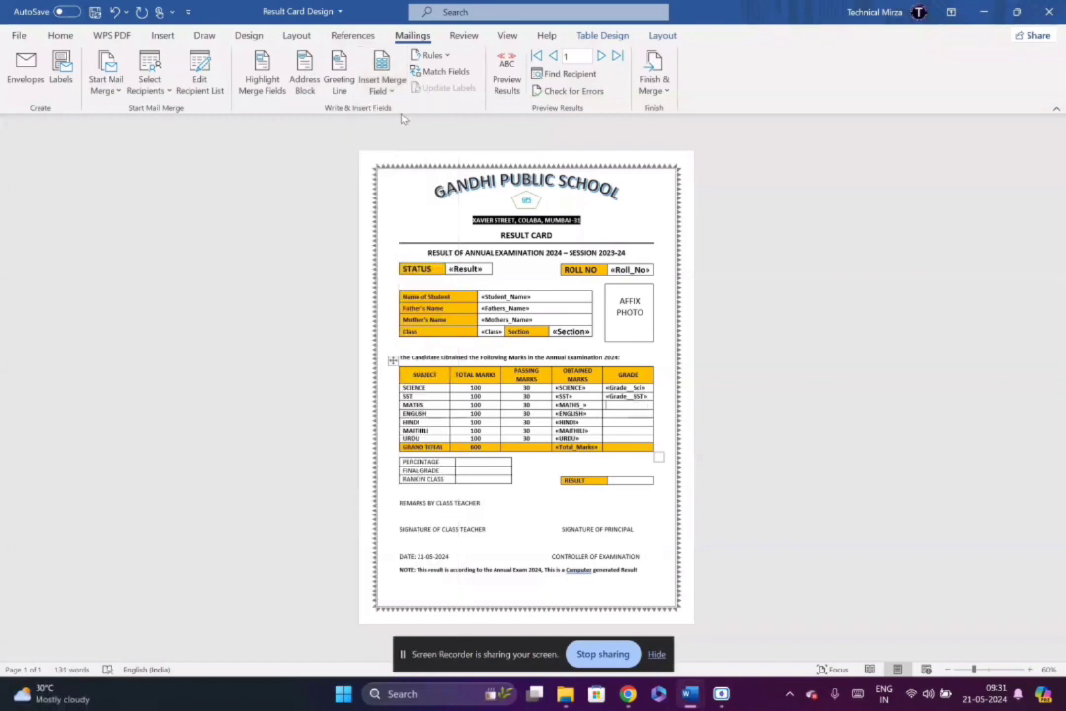
{"action": "left_click", "coordinate": [381, 83]}
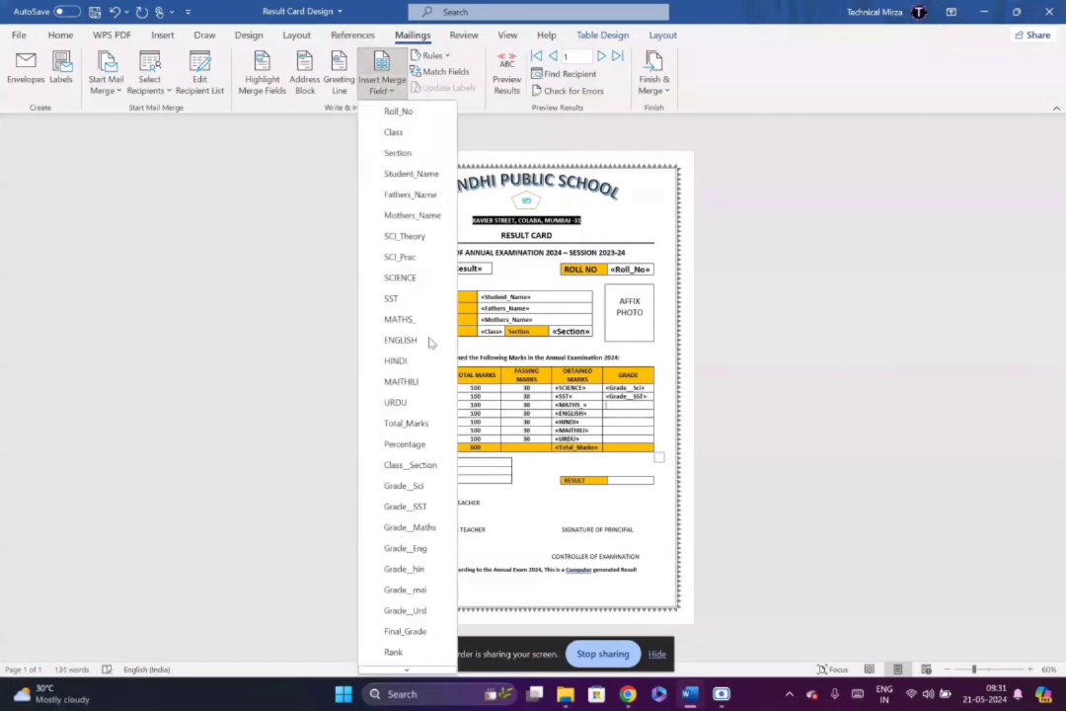
{"action": "left_click", "coordinate": [405, 526]}
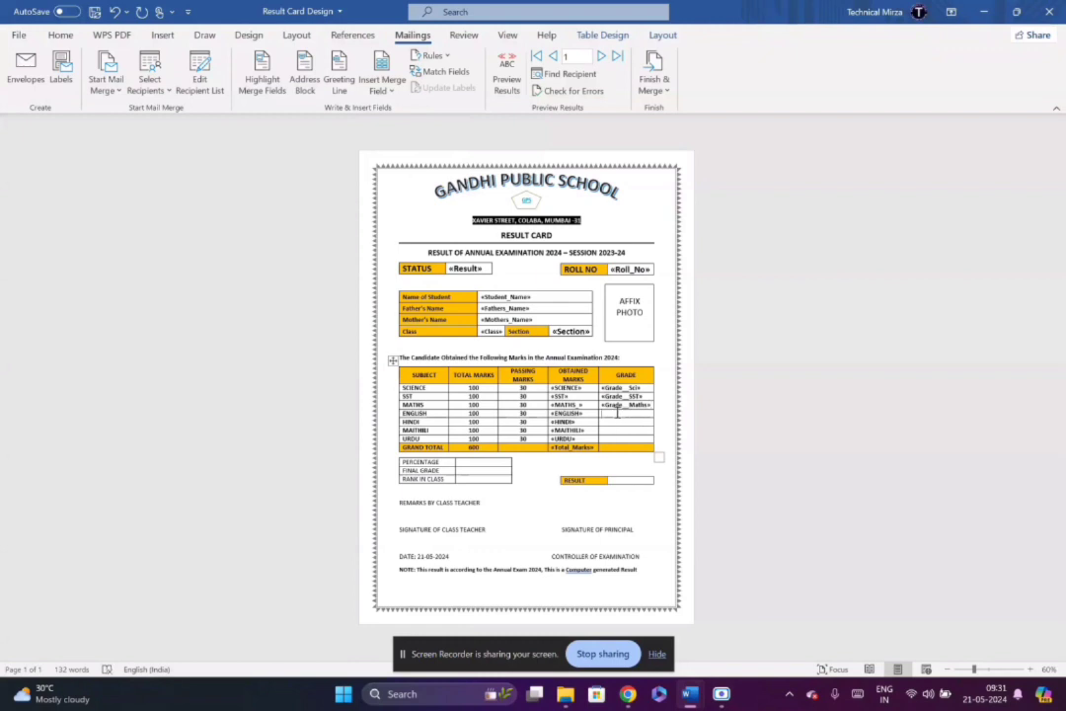
- Insert the Grade__Eng, Grade__hin, Grade__mai and Grade__Urd merge fields in the GRADE cells of the ENGLISH, HINDI, MAITHILI and URDU rows
{"action": "left_click", "coordinate": [381, 82]}
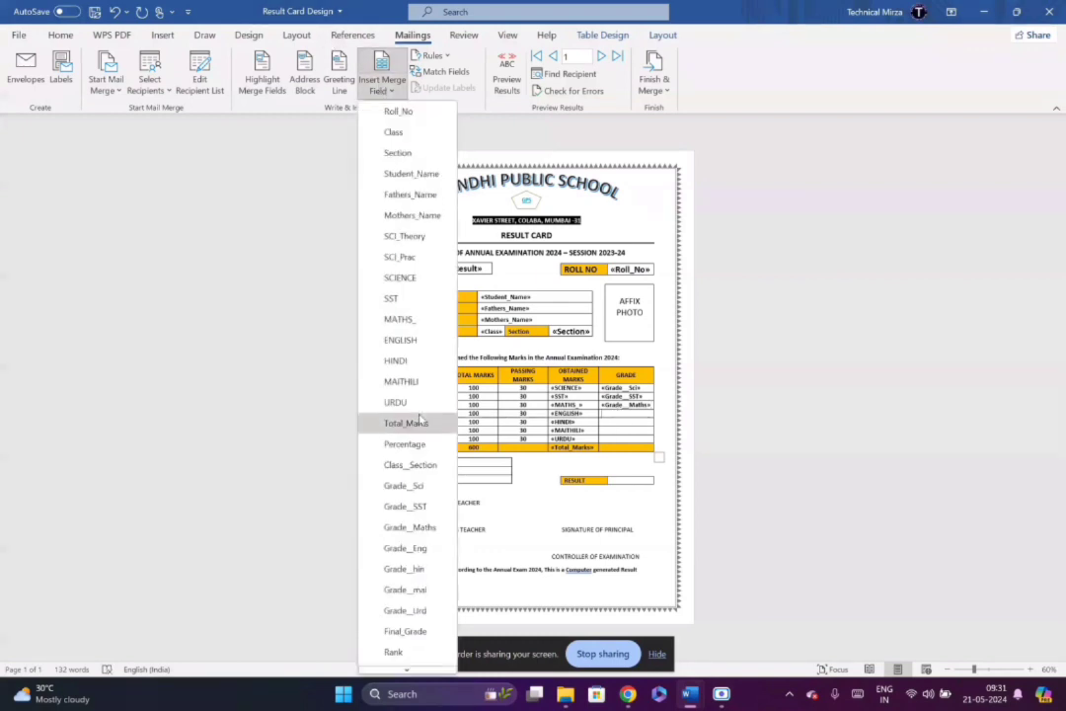
{"action": "left_click", "coordinate": [421, 550]}
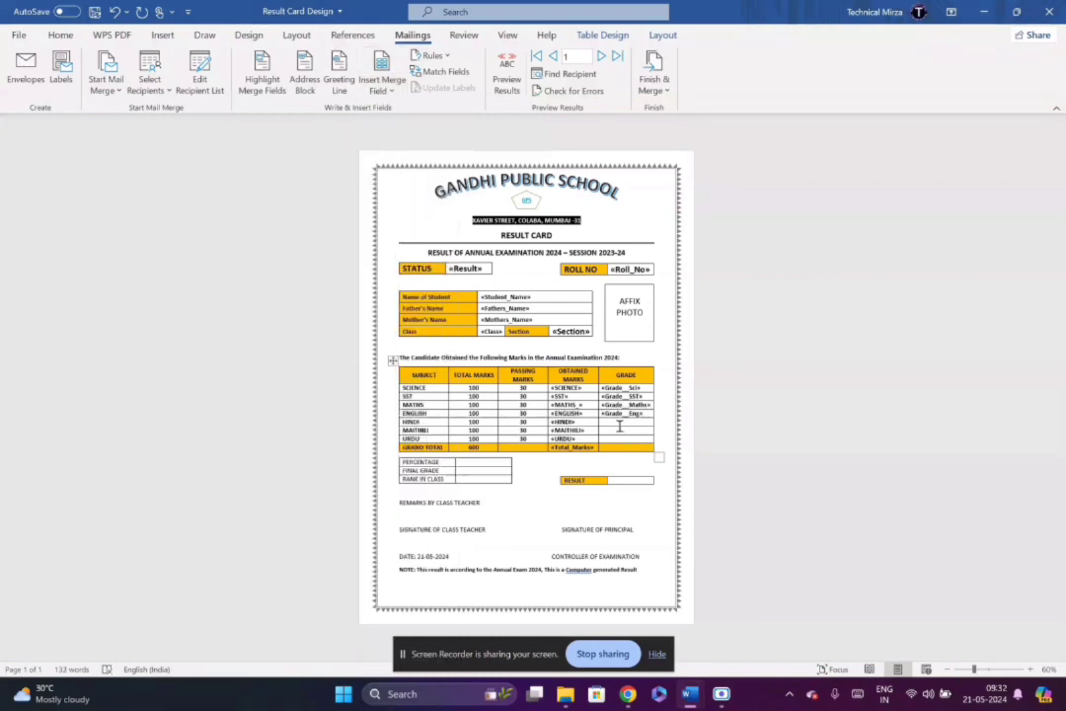
{"action": "left_click", "coordinate": [381, 78]}
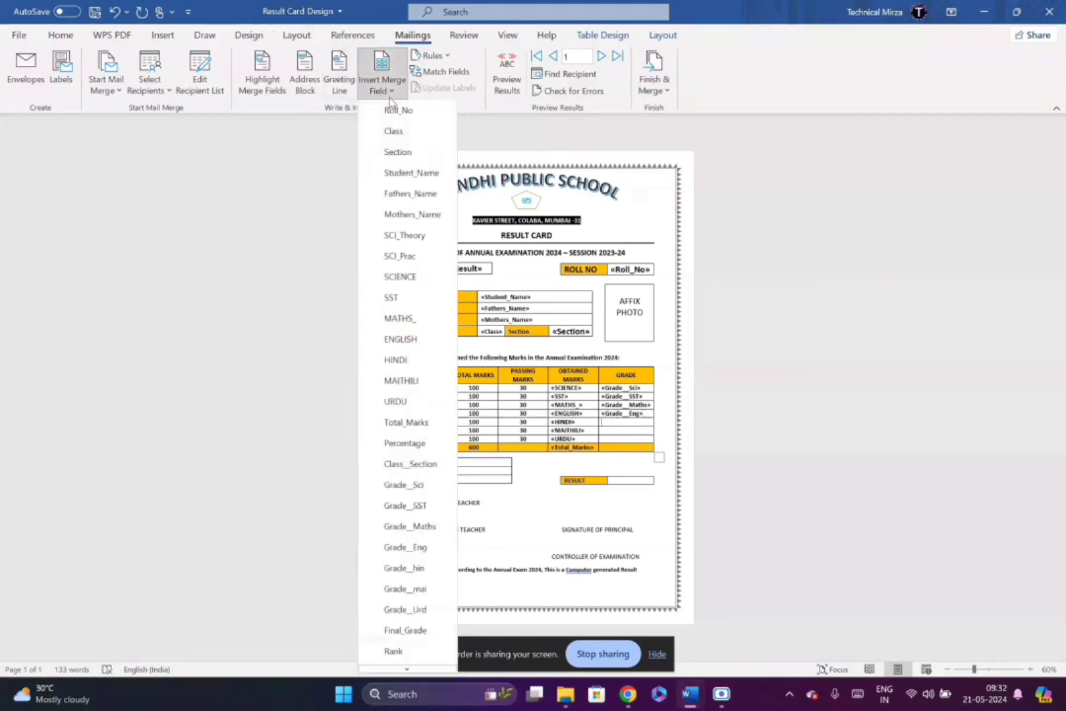
{"action": "left_click", "coordinate": [404, 568]}
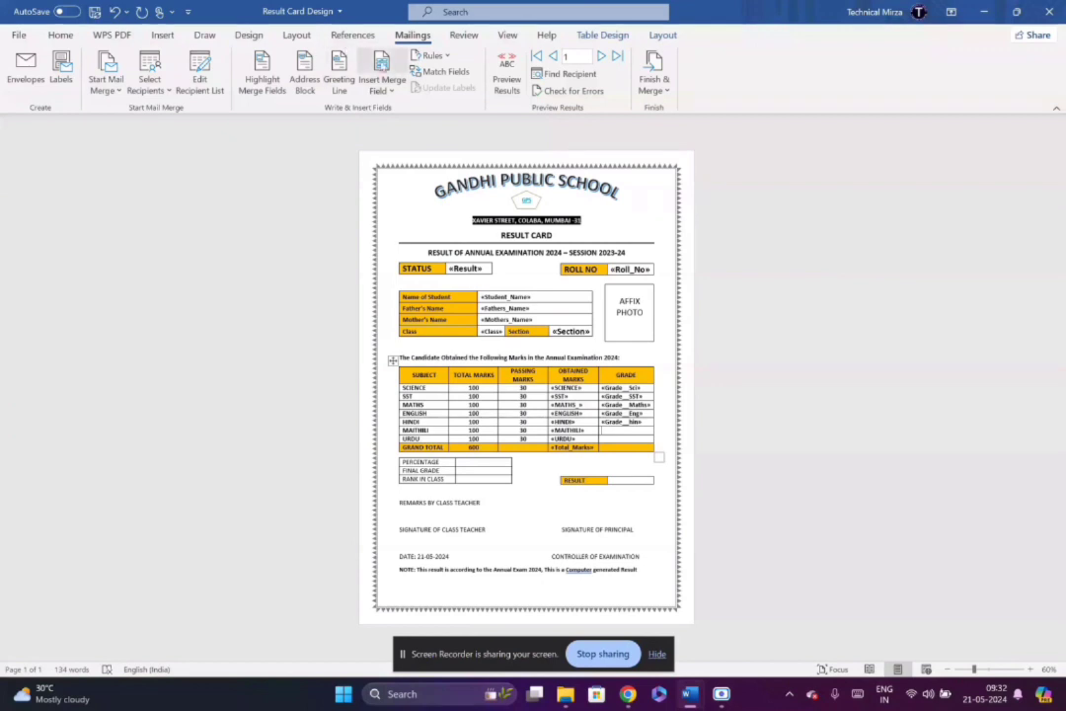
{"action": "left_click", "coordinate": [381, 67]}
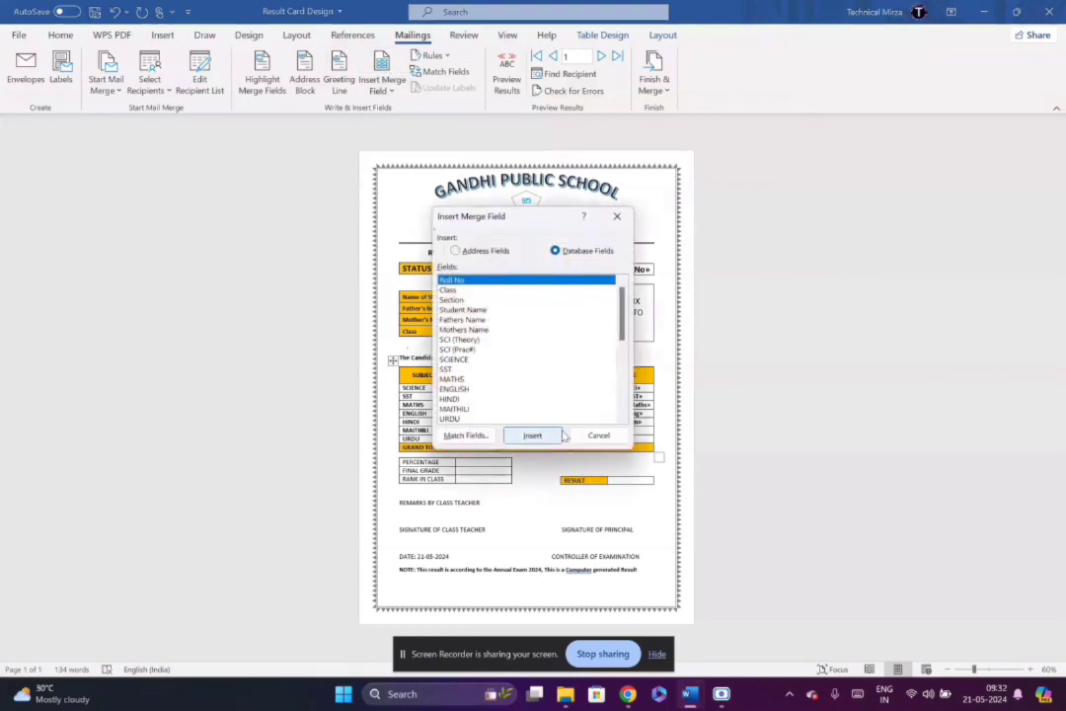
{"action": "left_click", "coordinate": [598, 435]}
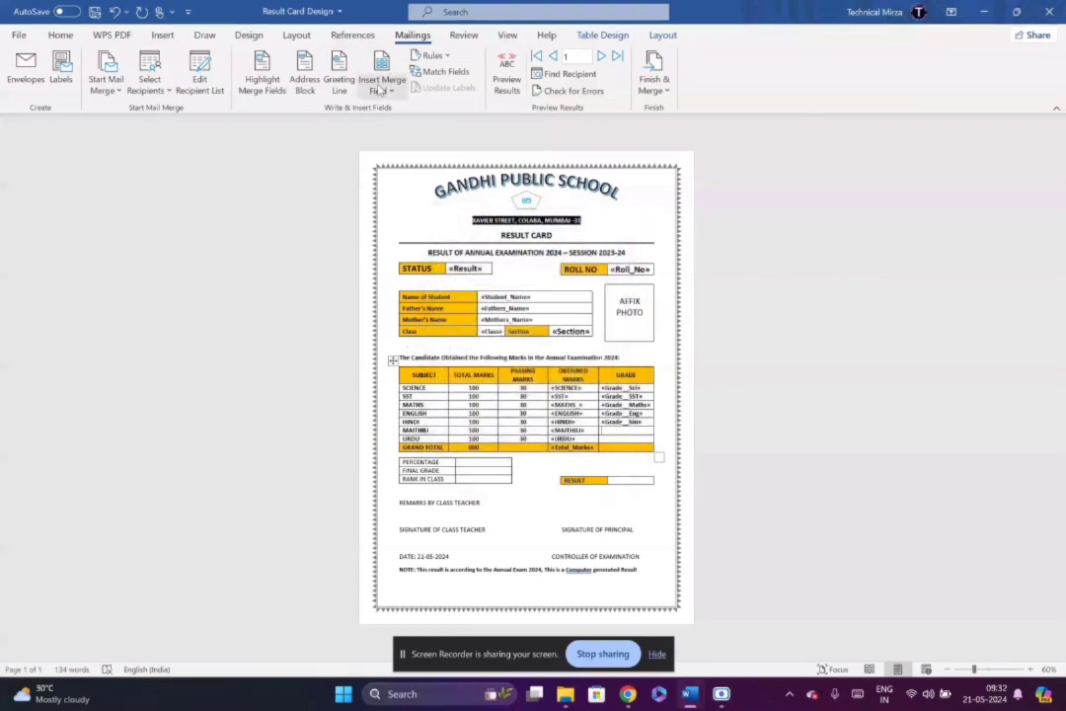
{"action": "left_click", "coordinate": [380, 87]}
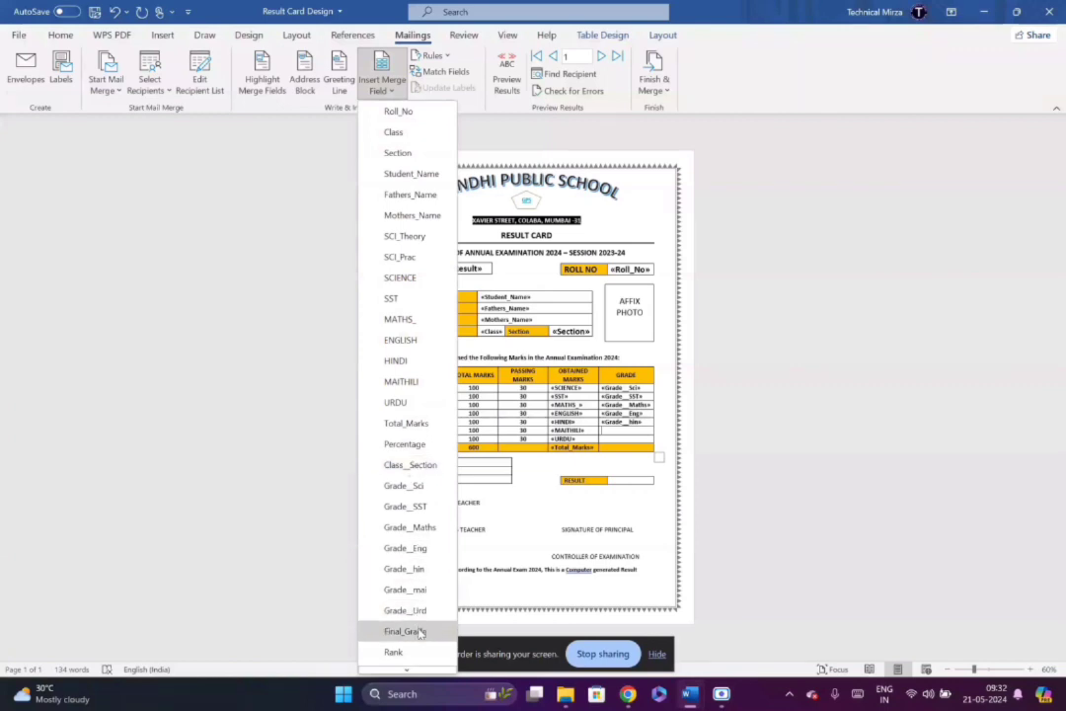
{"action": "left_click", "coordinate": [413, 588]}
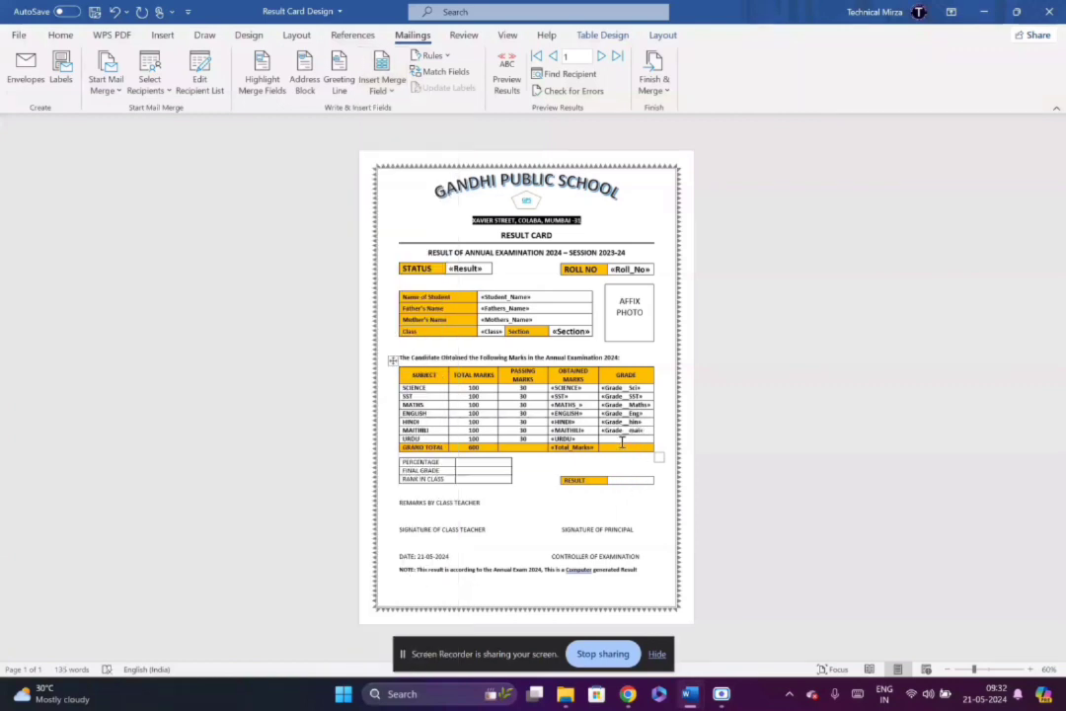
{"action": "left_click", "coordinate": [380, 85]}
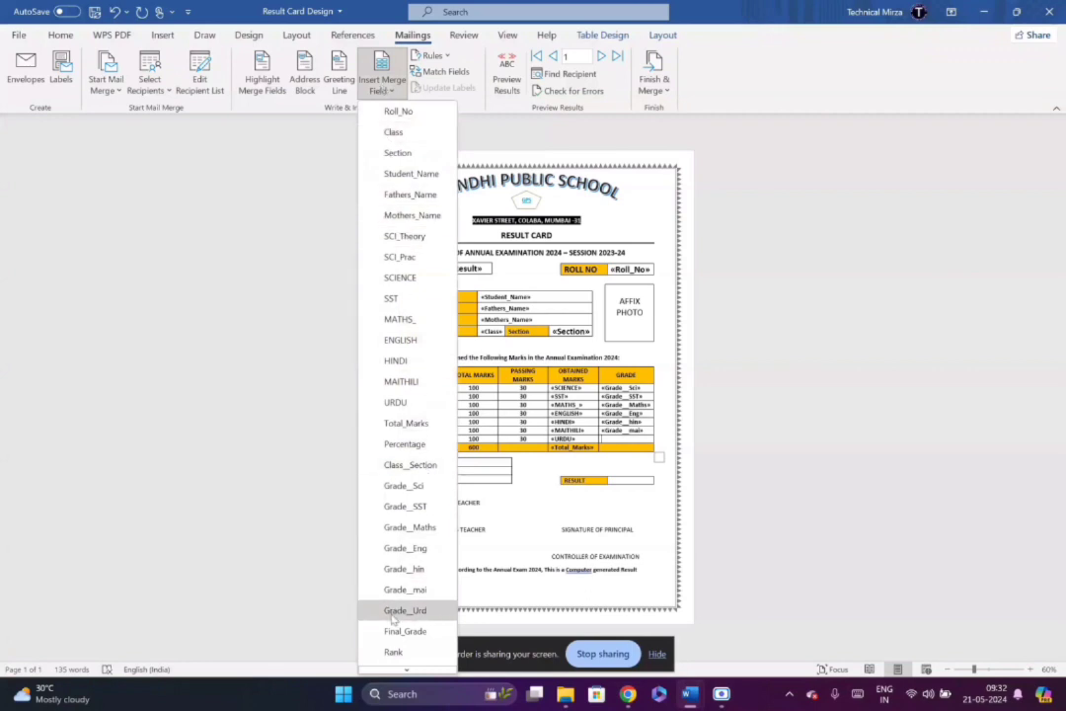
{"action": "left_click", "coordinate": [406, 610]}
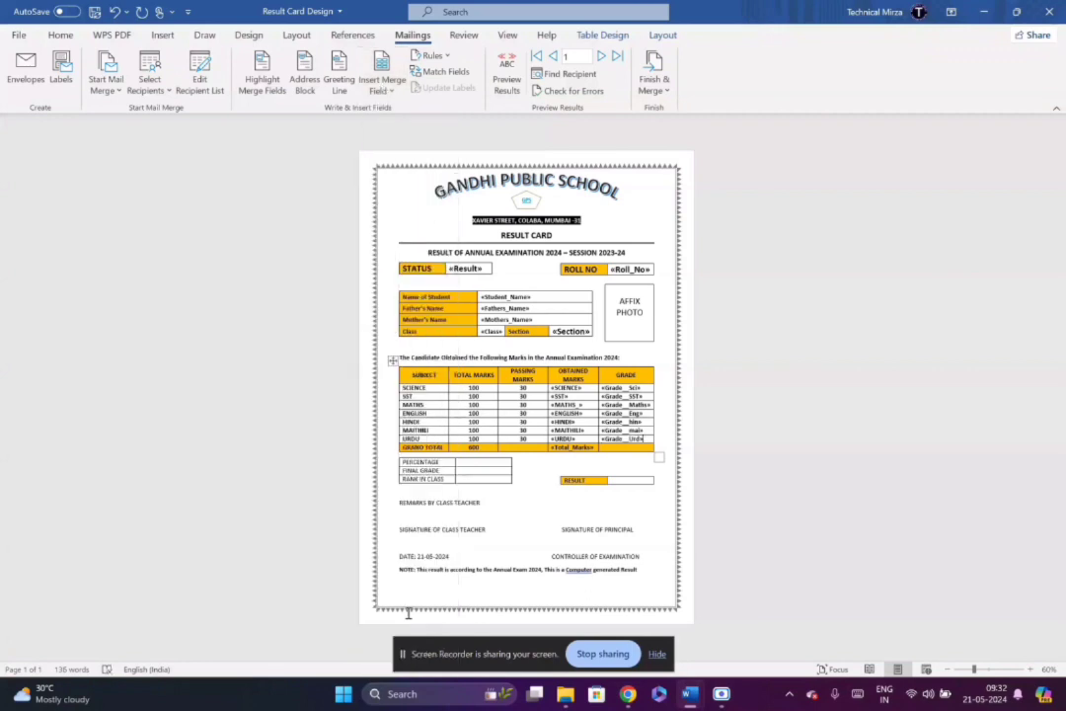
- Insert the Percentage, Final_Grade and Rank merge fields in the PERCENTAGE, FINAL GRADE and RANK IN CLASS rows of the summary table
{"action": "left_click", "coordinate": [471, 454]}
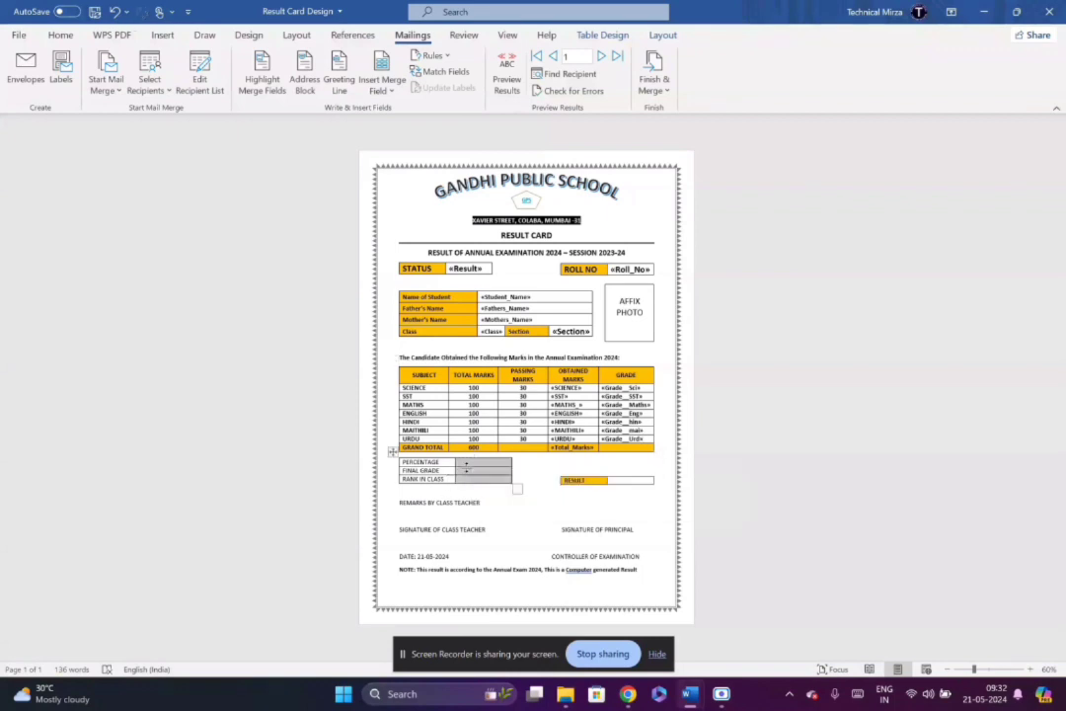
{"action": "left_click", "coordinate": [491, 462]}
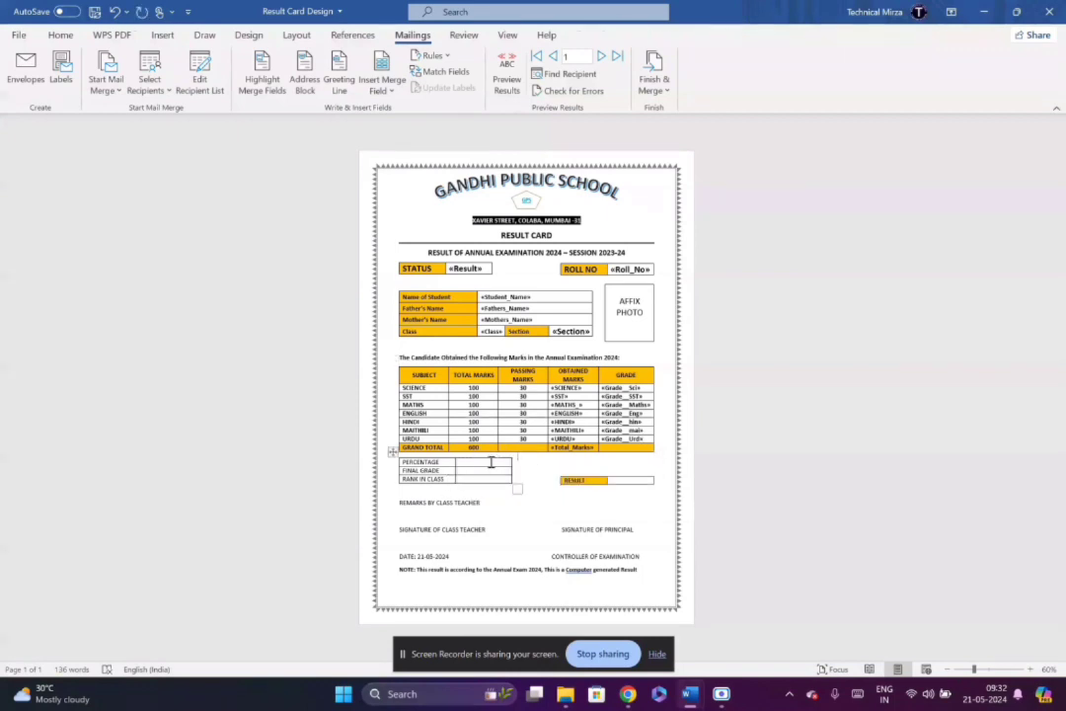
{"action": "left_click", "coordinate": [487, 462]}
{"action": "left_click", "coordinate": [381, 85]}
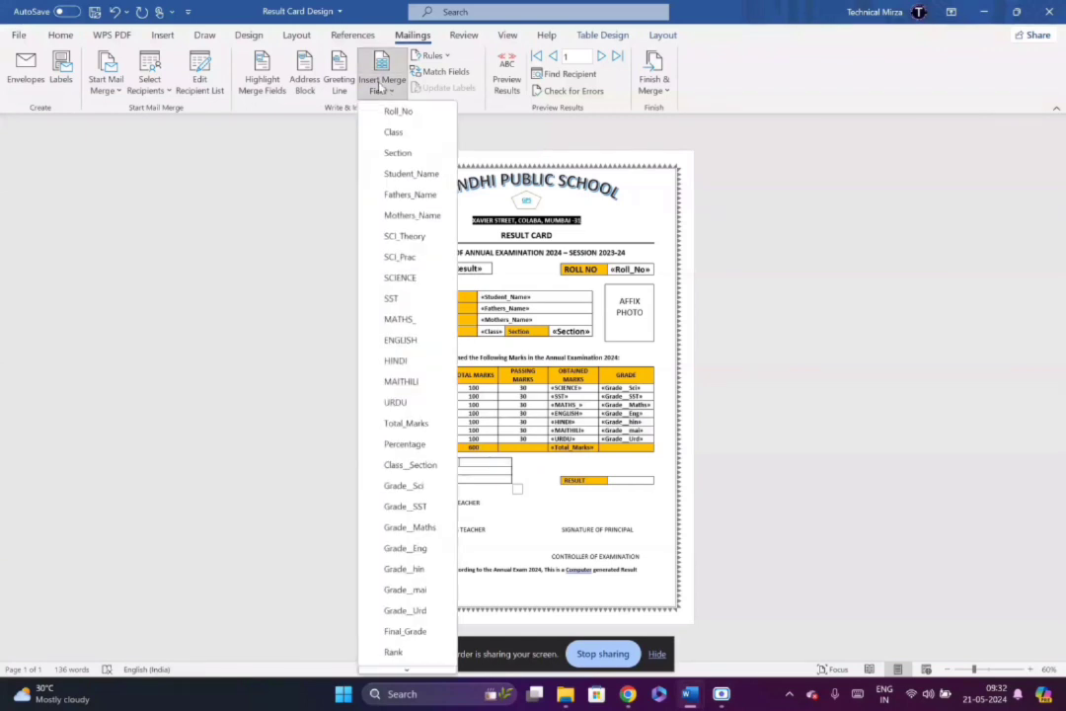
{"action": "left_click", "coordinate": [404, 444]}
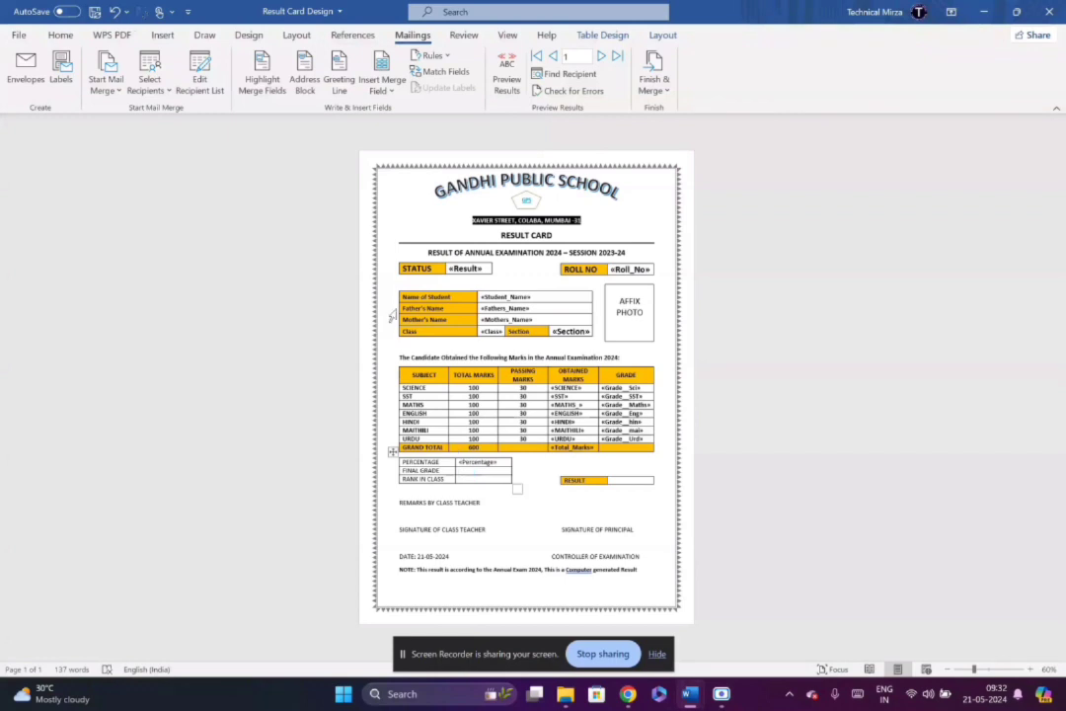
{"action": "left_click", "coordinate": [387, 94]}
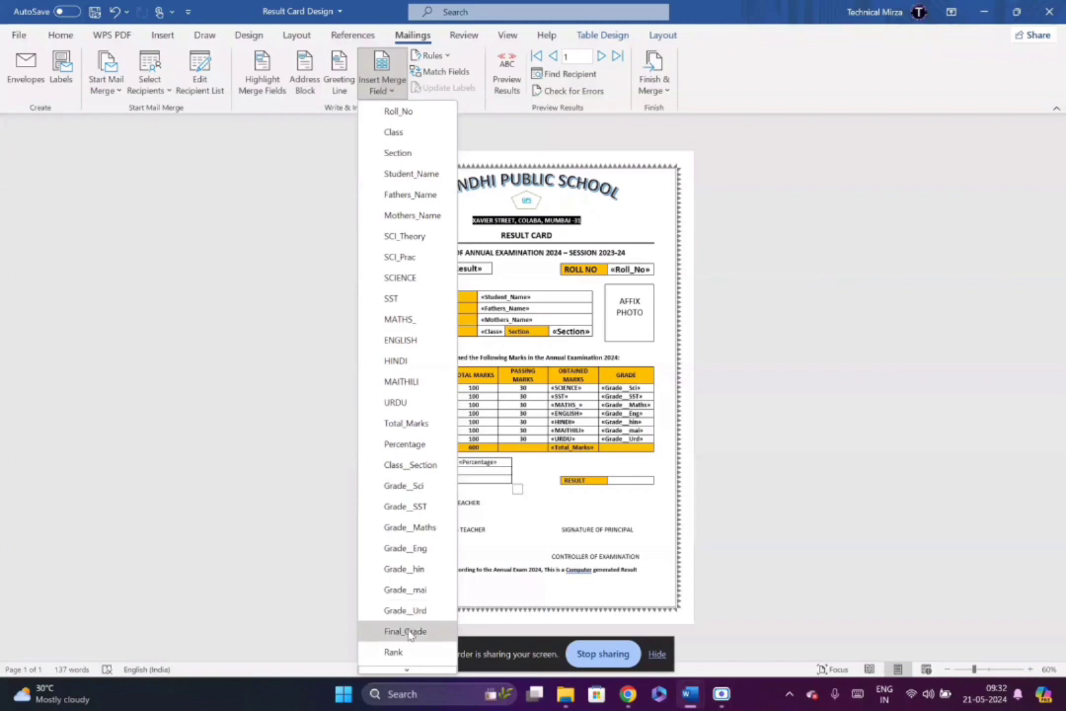
{"action": "left_click", "coordinate": [404, 630]}
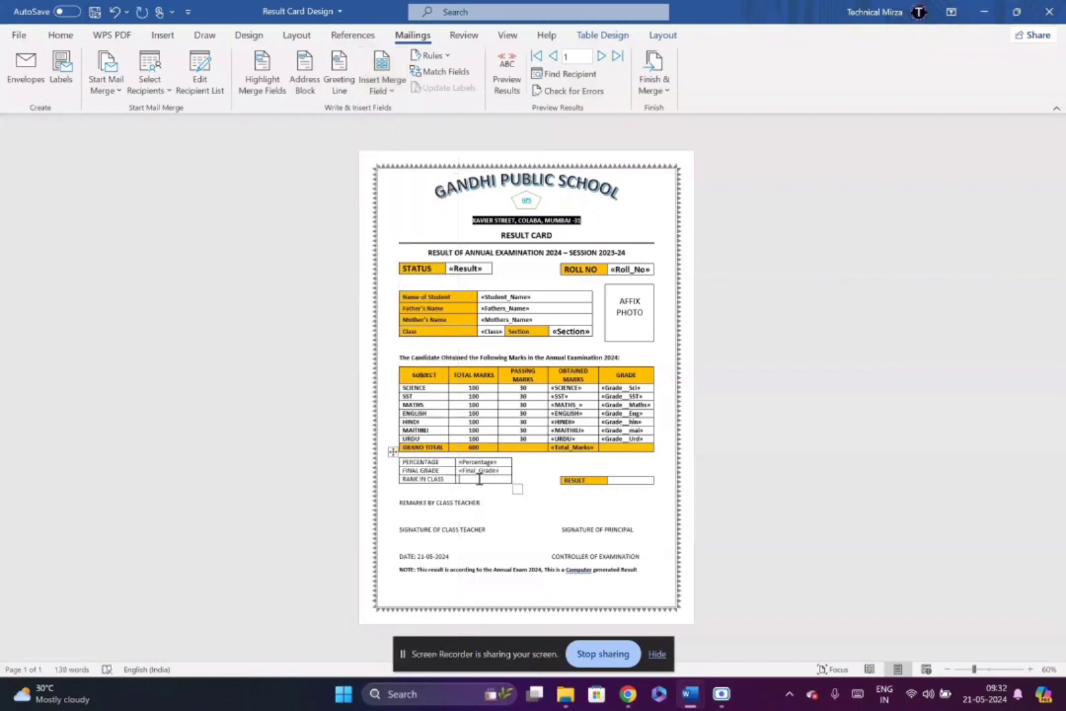
{"action": "left_click", "coordinate": [383, 87]}
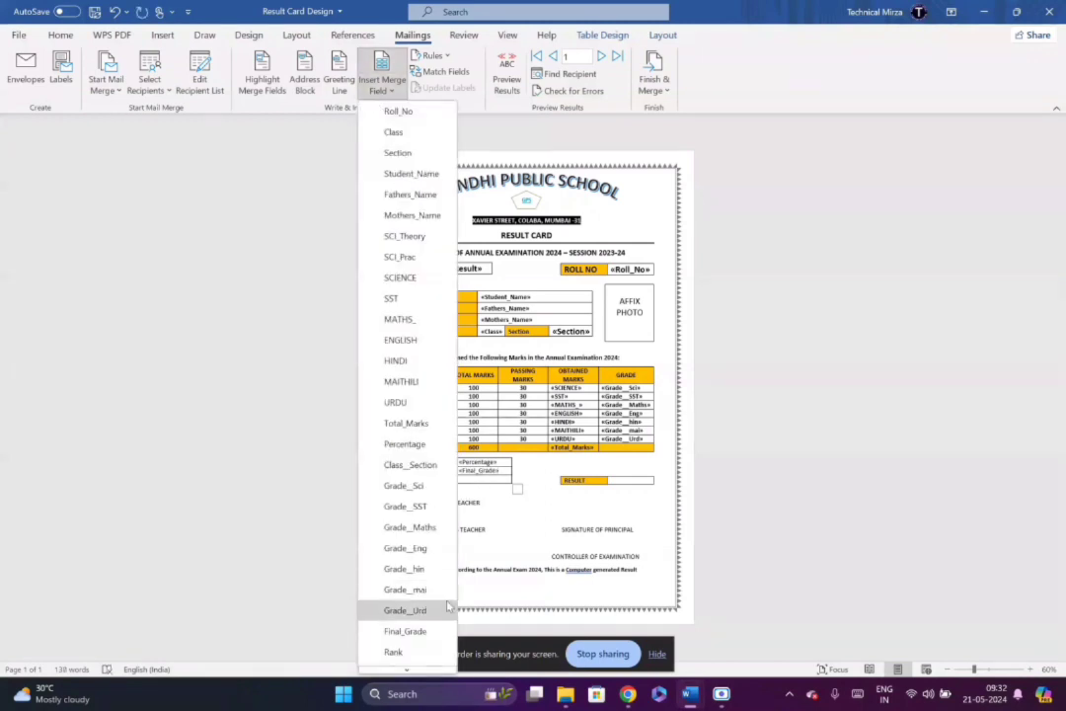
{"action": "left_click", "coordinate": [395, 651]}
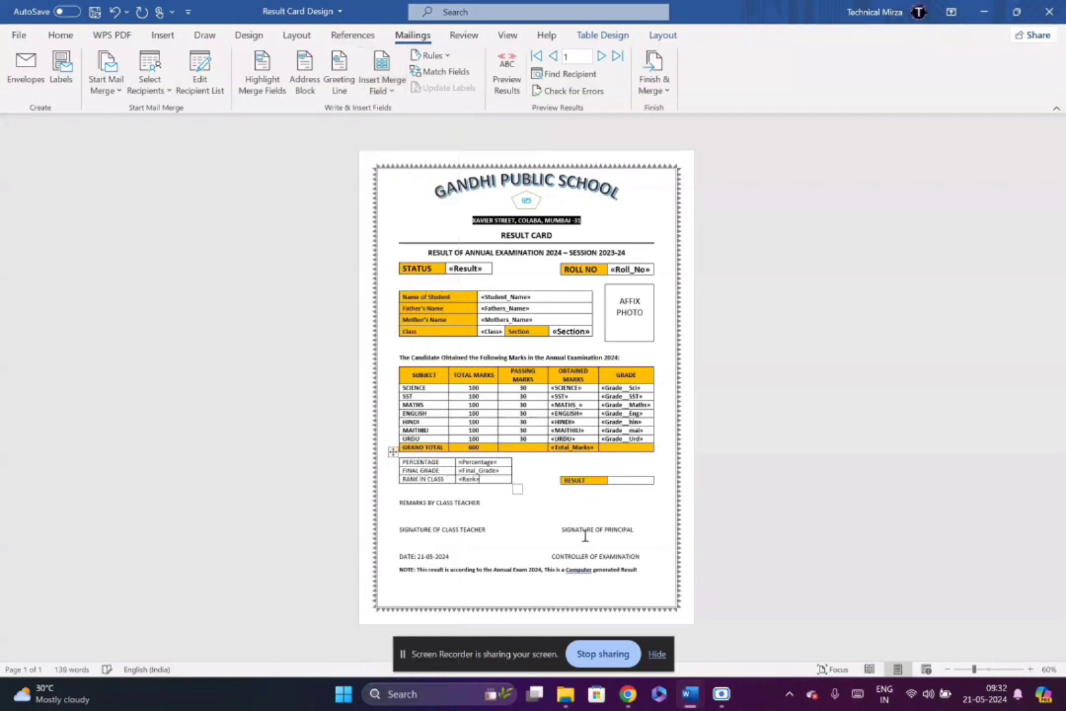
- Insert the Result merge field in the empty cell beside RESULT below the marks table
{"action": "left_click", "coordinate": [633, 481]}
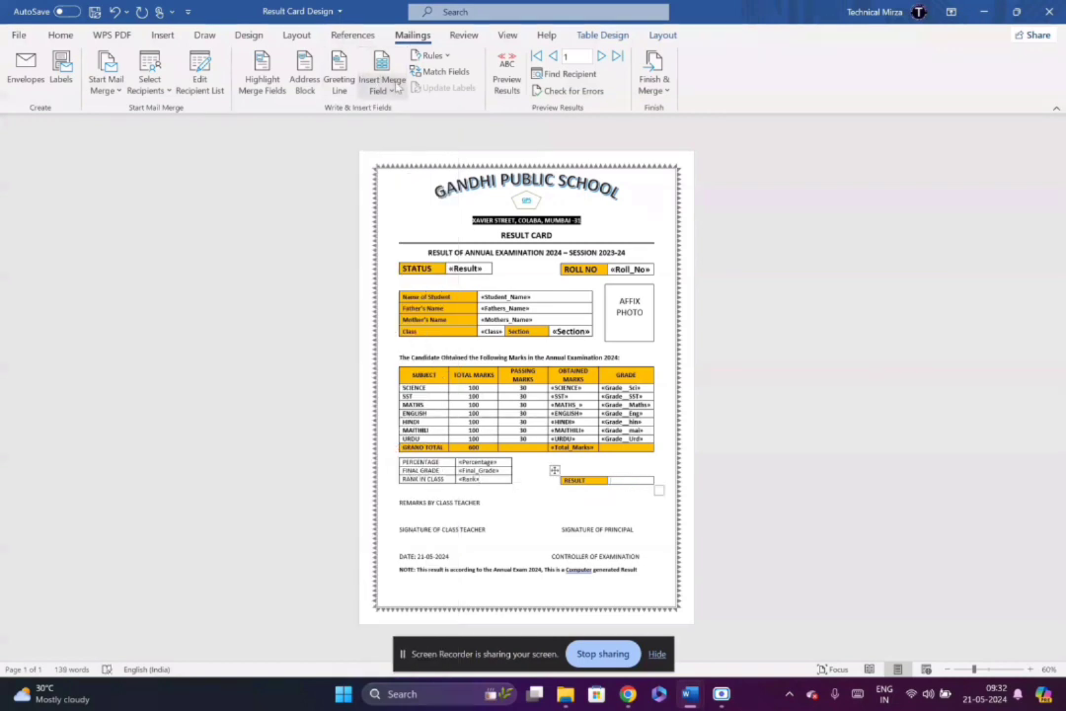
{"action": "left_click", "coordinate": [383, 87]}
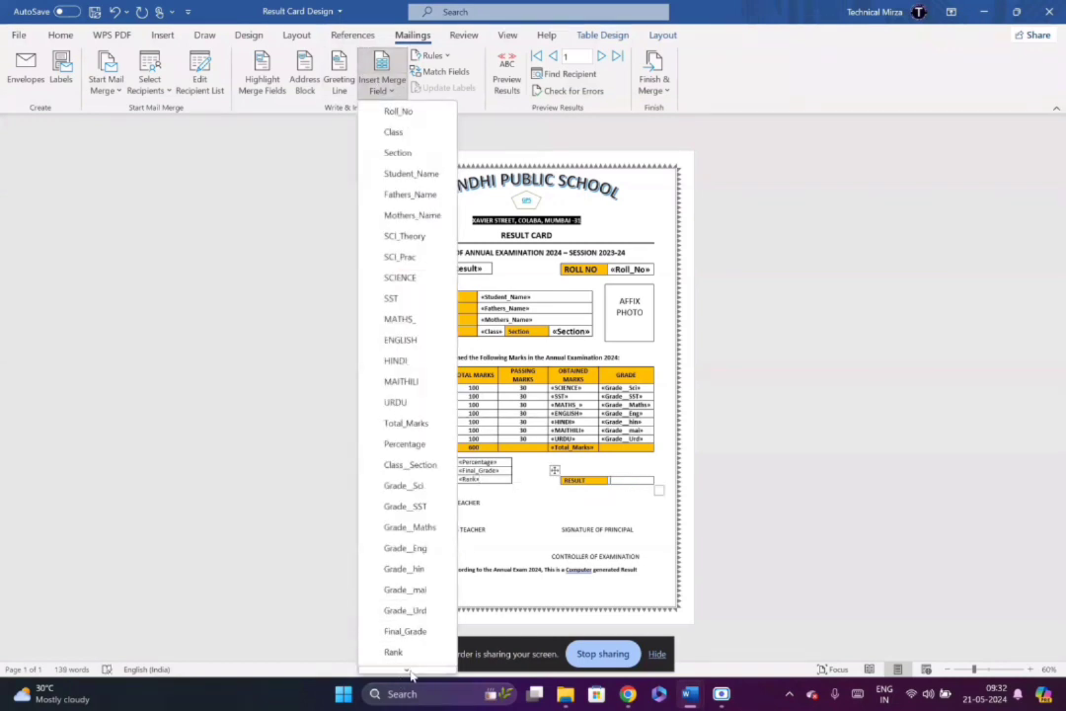
{"action": "mouse_move", "coordinate": [409, 671]}
{"action": "left_click", "coordinate": [395, 569]}
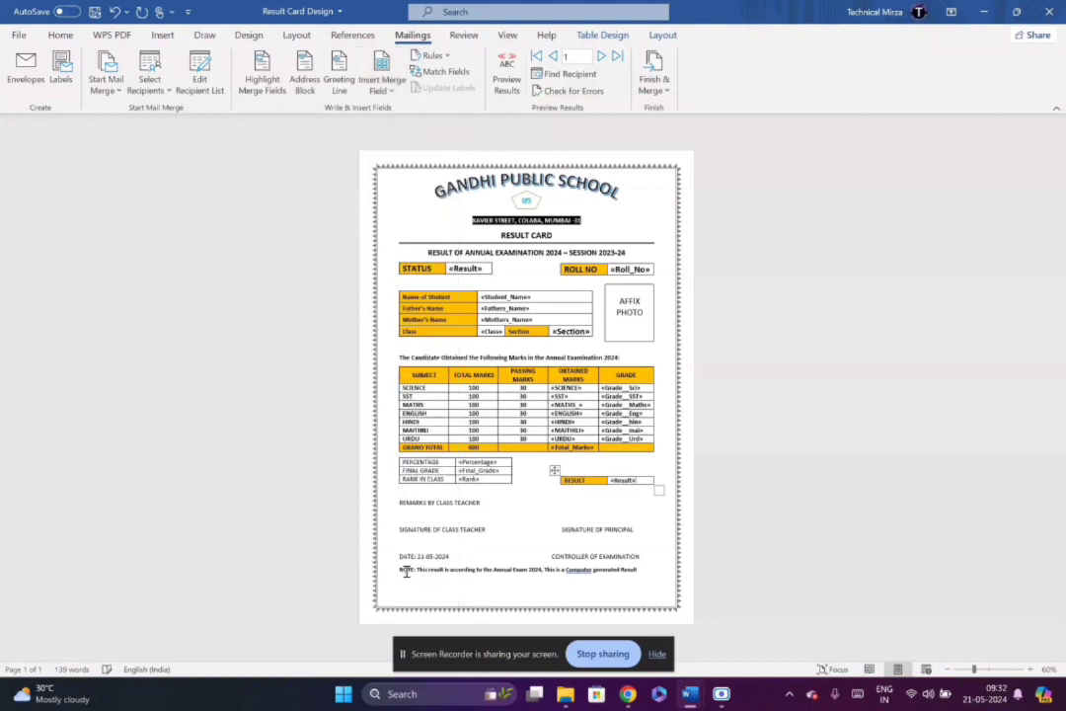
{"action": "left_click", "coordinate": [469, 550]}
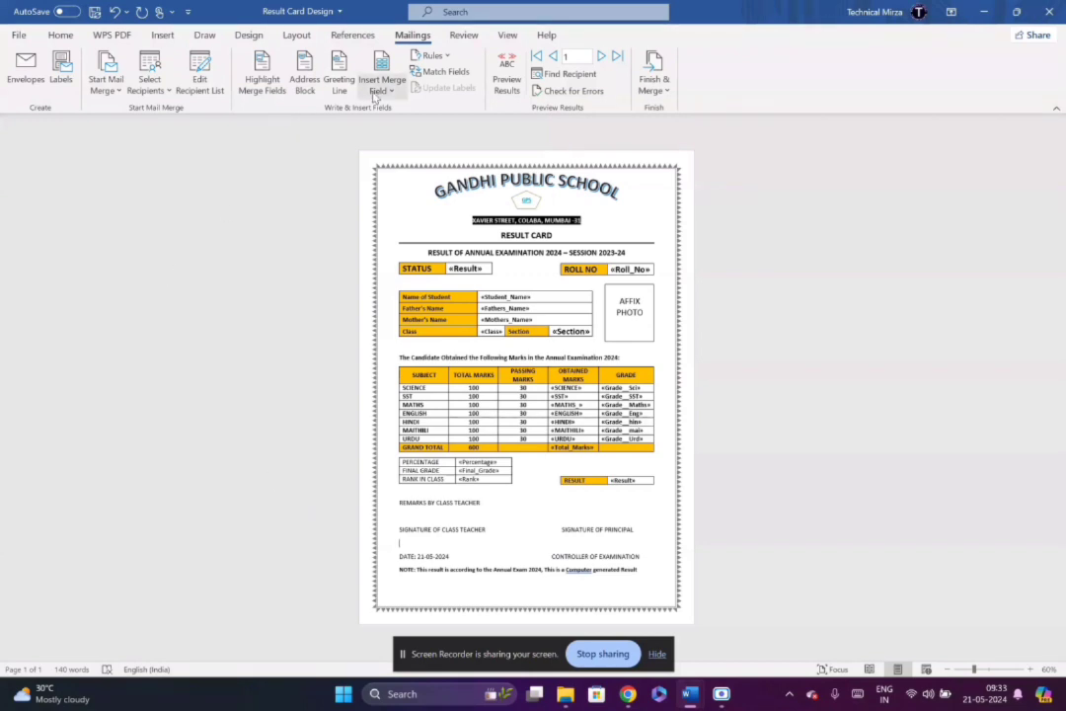
- Preview the merged result card at 80% zoom and advance through the records to record 3
{"action": "left_click", "coordinate": [505, 91]}
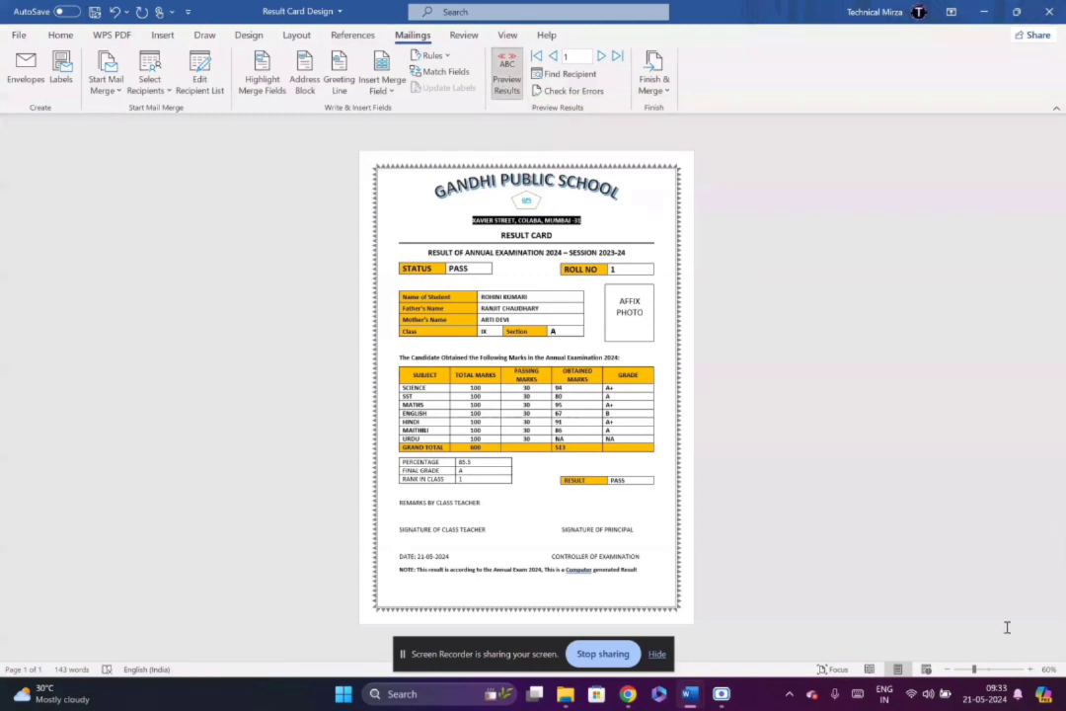
{"action": "left_click", "coordinate": [1029, 670]}
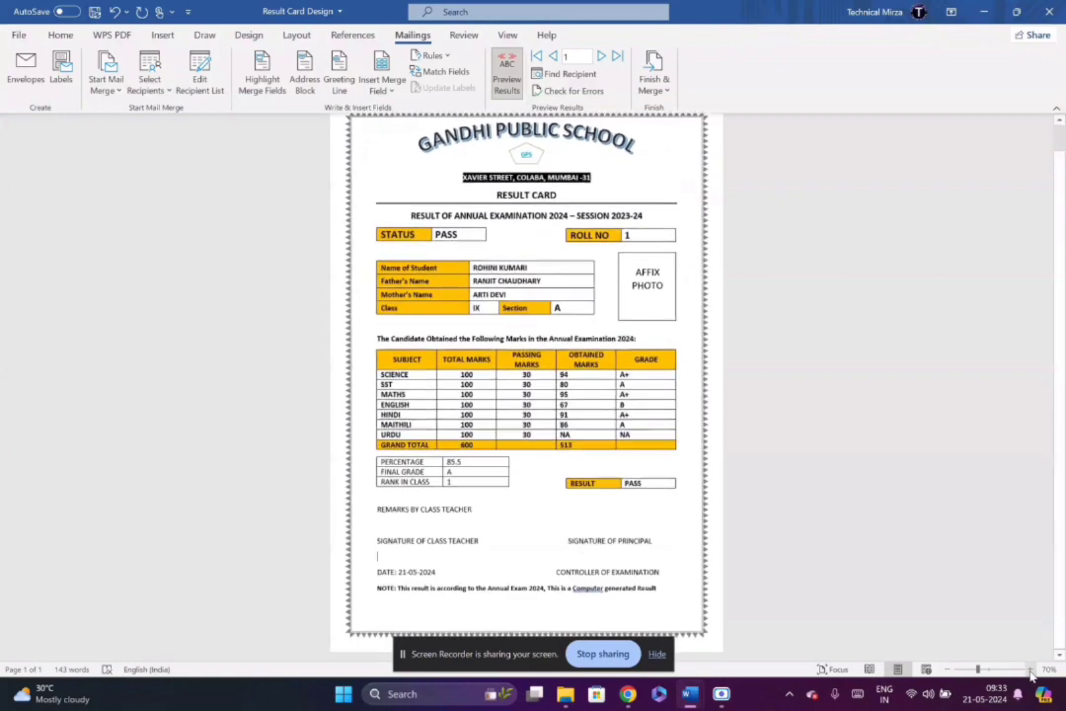
{"action": "left_click", "coordinate": [1030, 670]}
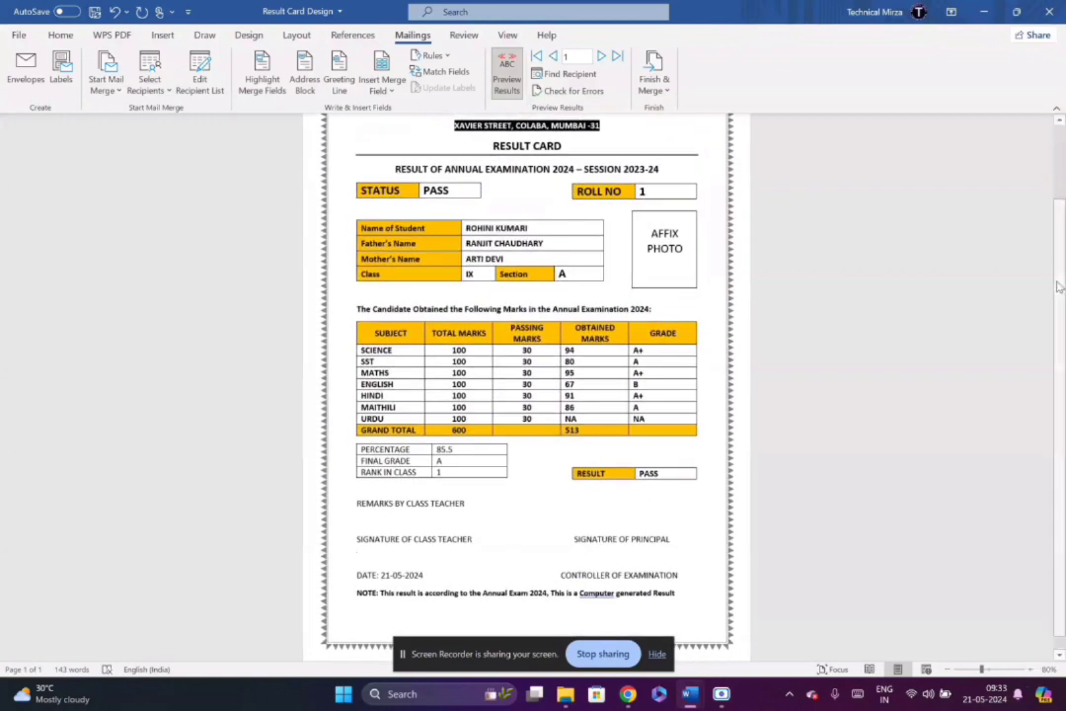
{"action": "scroll", "coordinate": [1059, 231], "scroll_direction": "up", "scroll_amount": 1}
{"action": "left_click_drag", "start_coordinate": [1061, 231], "coordinate": [1061, 226]}
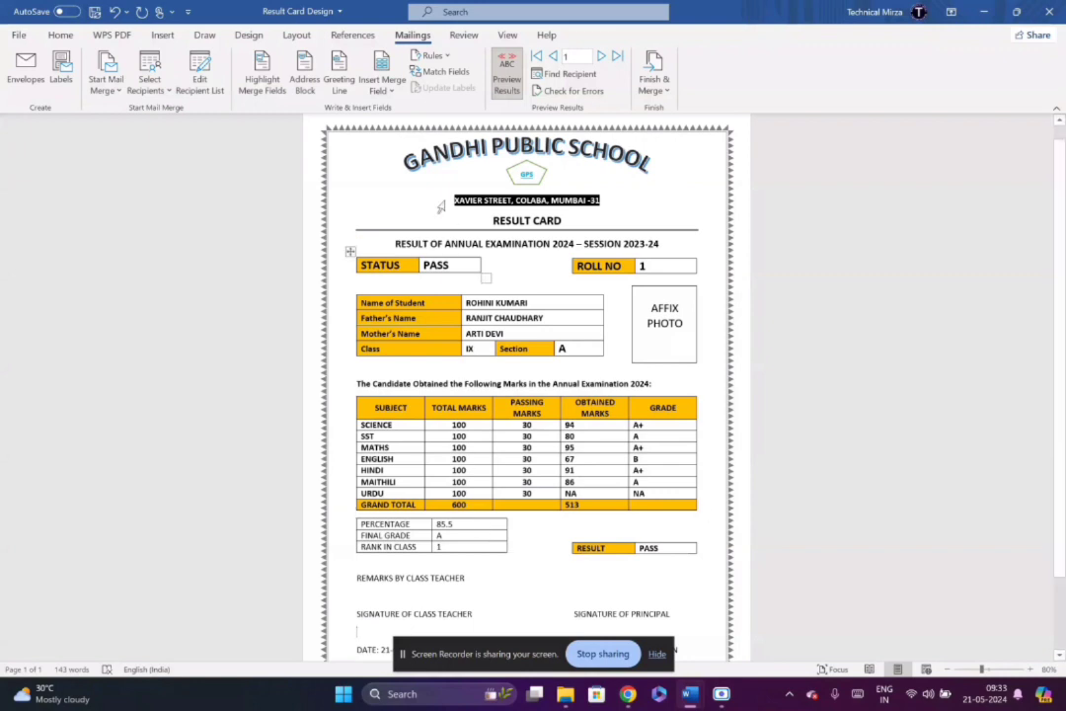
{"action": "left_click", "coordinate": [601, 57]}
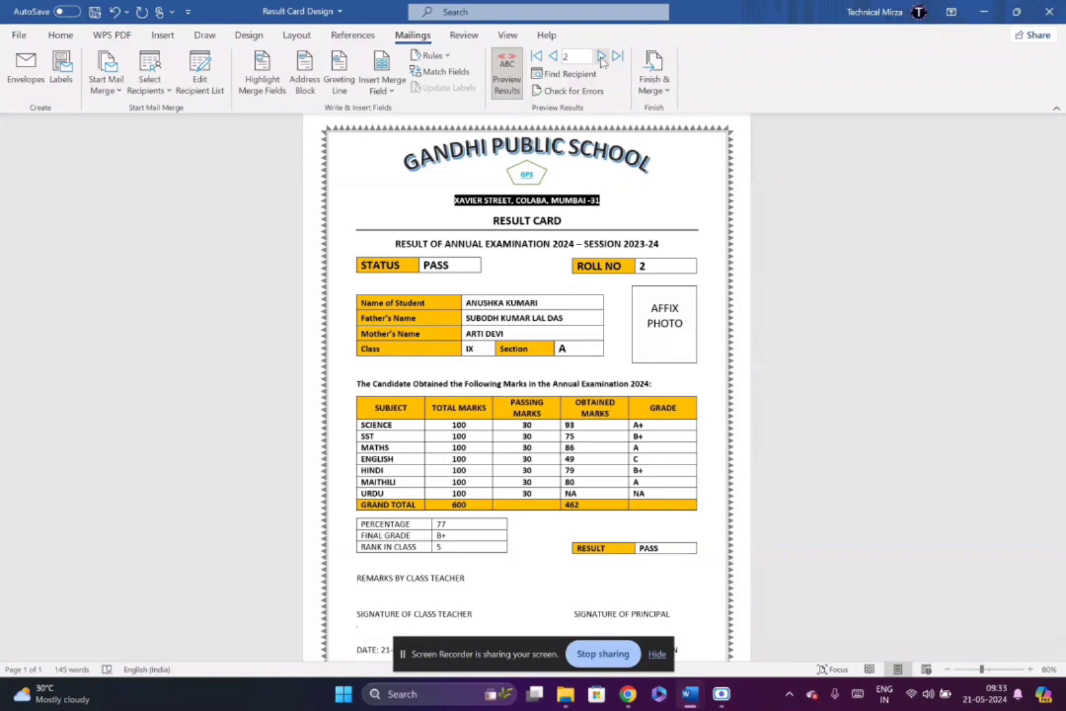
{"action": "left_click", "coordinate": [601, 57]}
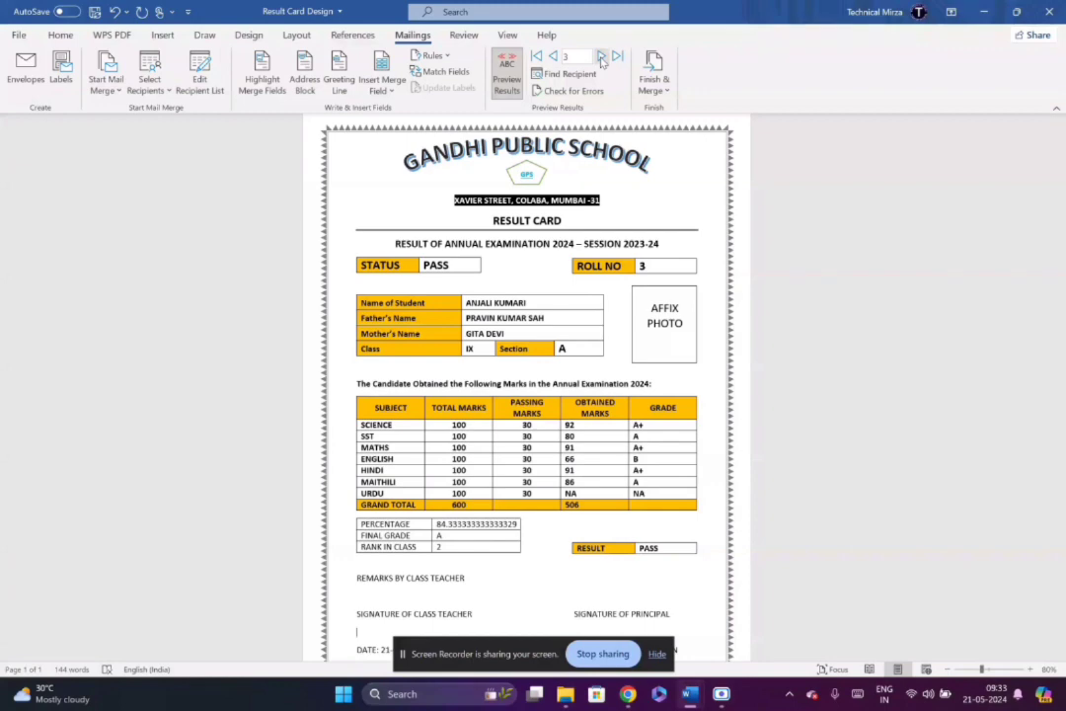
- Switch to the Project - School Report Card folder and open the Class IX Result - Section A workbook in a maximized window
{"action": "left_click", "coordinate": [982, 12]}
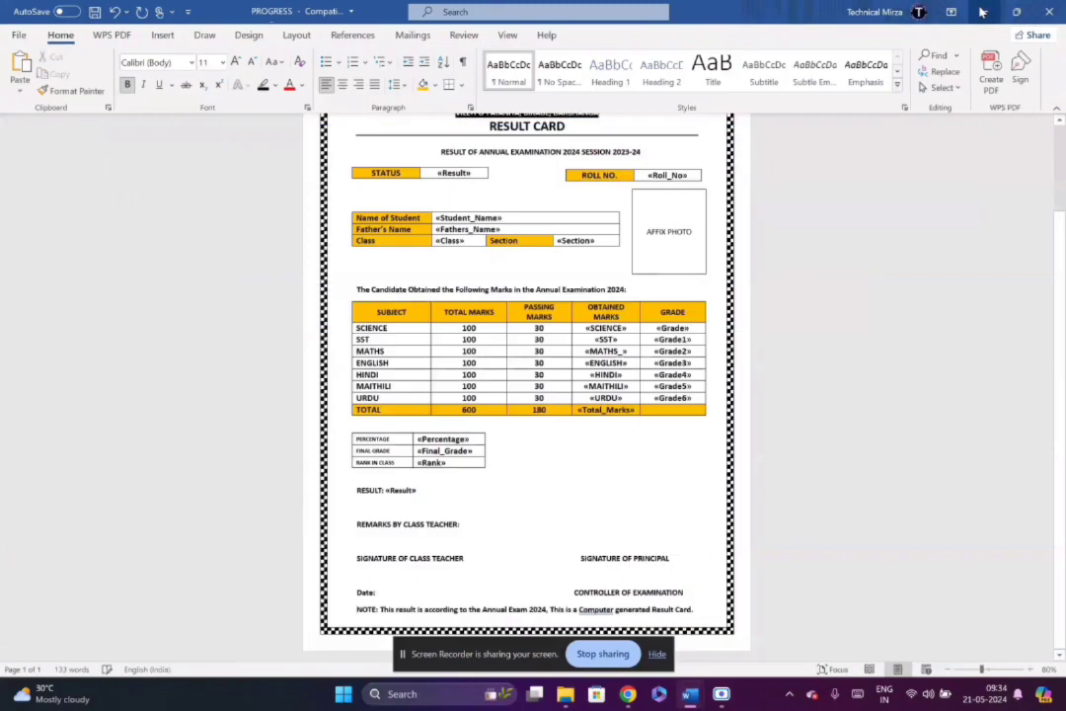
{"action": "left_click", "coordinate": [983, 12]}
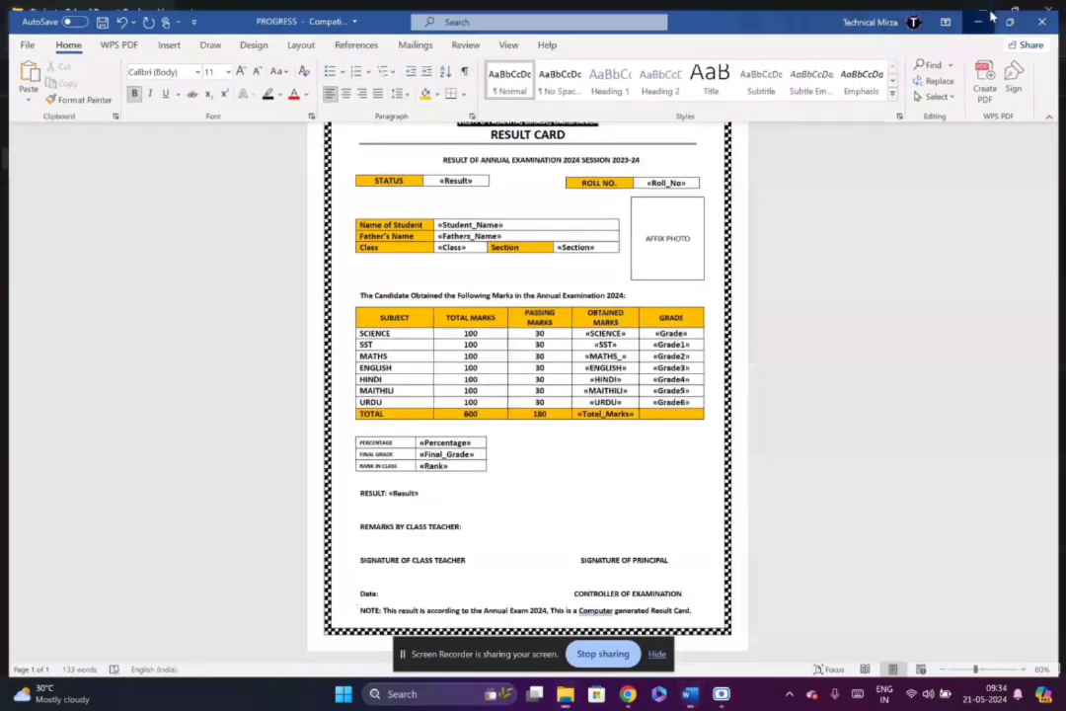
{"action": "double_click", "coordinate": [158, 130]}
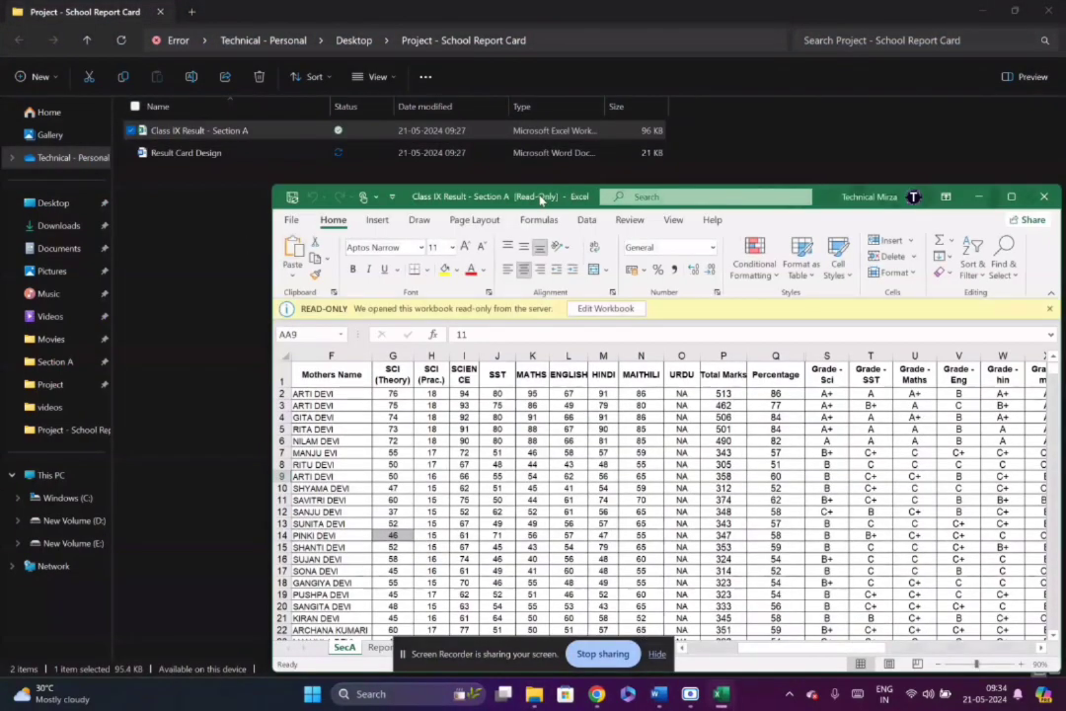
{"action": "double_click", "coordinate": [540, 198]}
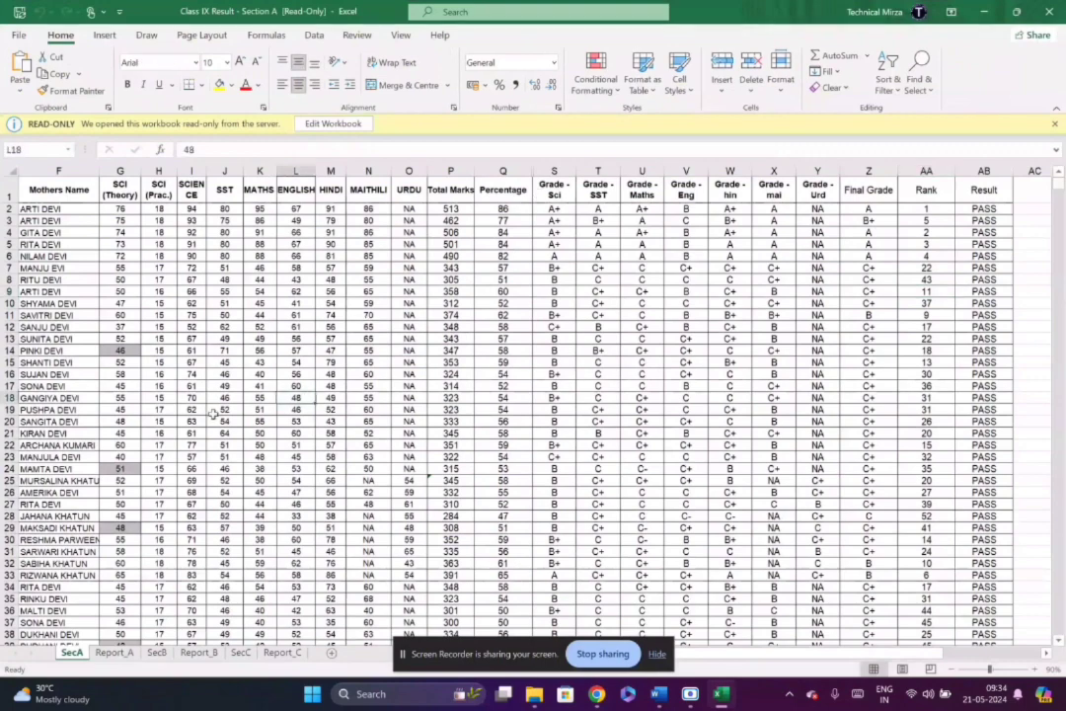
- Locate the student entry in row 16 of the SecA sheet, checking its Roll No and Student Name cells
{"action": "key", "text": "Left"}
{"action": "key", "text": "Left"}
{"action": "key", "text": "Left"}
{"action": "key", "text": "Left"}
{"action": "key", "text": "Left"}
{"action": "key", "text": "Left"}
{"action": "key", "text": "Left"}
{"action": "key", "text": "Left"}
{"action": "key", "text": "Left"}
{"action": "key", "text": "Left"}
{"action": "key", "text": "Left"}
{"action": "left_click", "coordinate": [90, 290]}
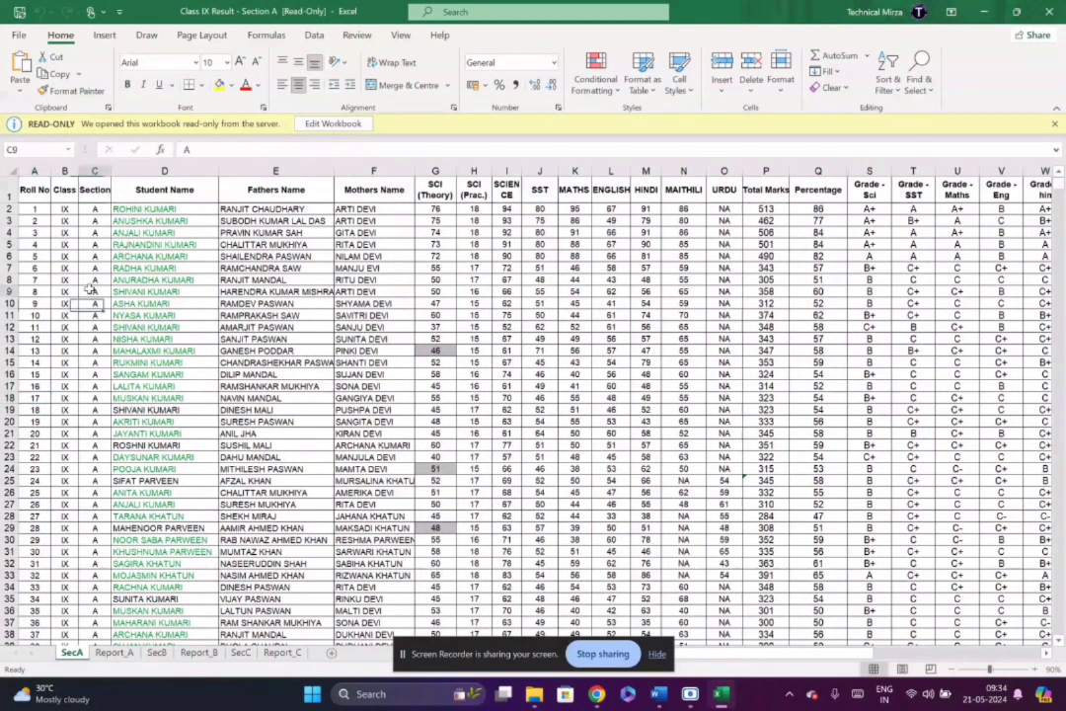
{"action": "left_click", "coordinate": [27, 372]}
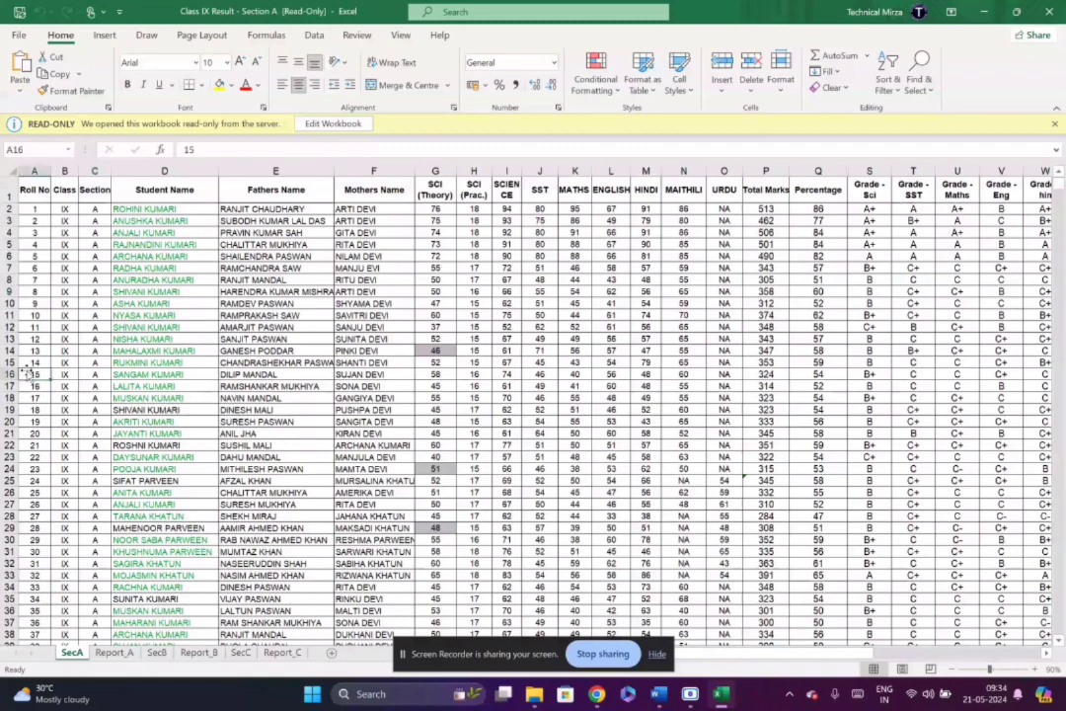
{"action": "left_click", "coordinate": [133, 374]}
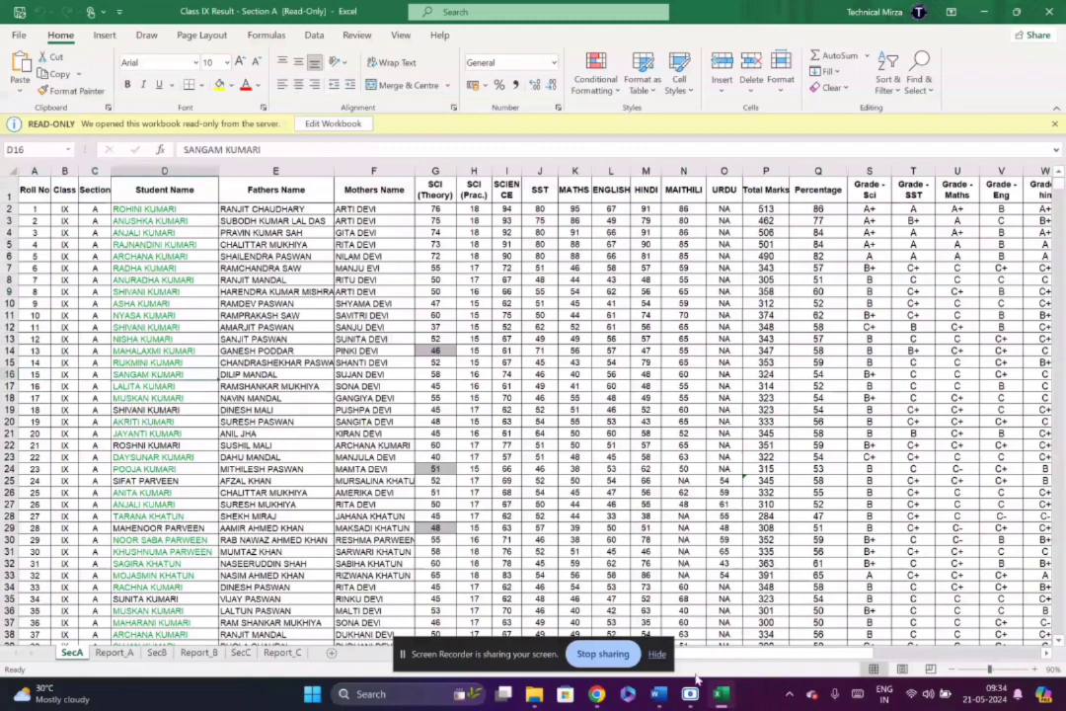
- Switch back to the Result Card Design document in Word and bring record 15 into the merge preview
{"action": "left_click", "coordinate": [534, 693]}
{"action": "mouse_move", "coordinate": [651, 701]}
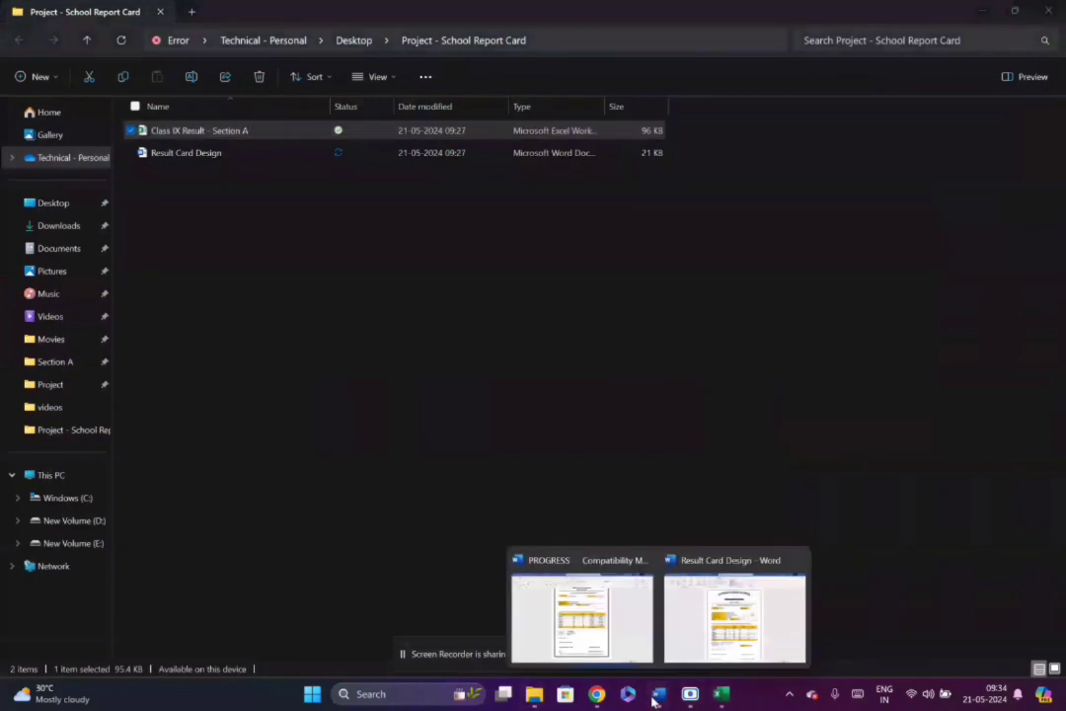
{"action": "left_click", "coordinate": [734, 614]}
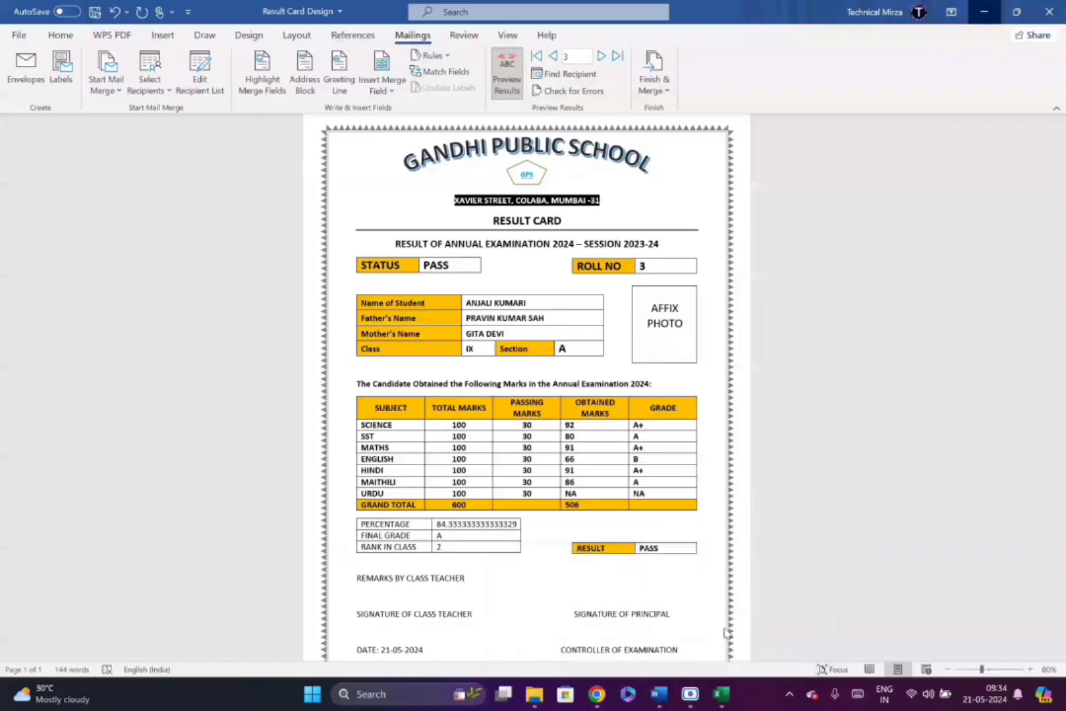
{"action": "left_click", "coordinate": [601, 56]}
{"action": "left_click", "coordinate": [601, 57]}
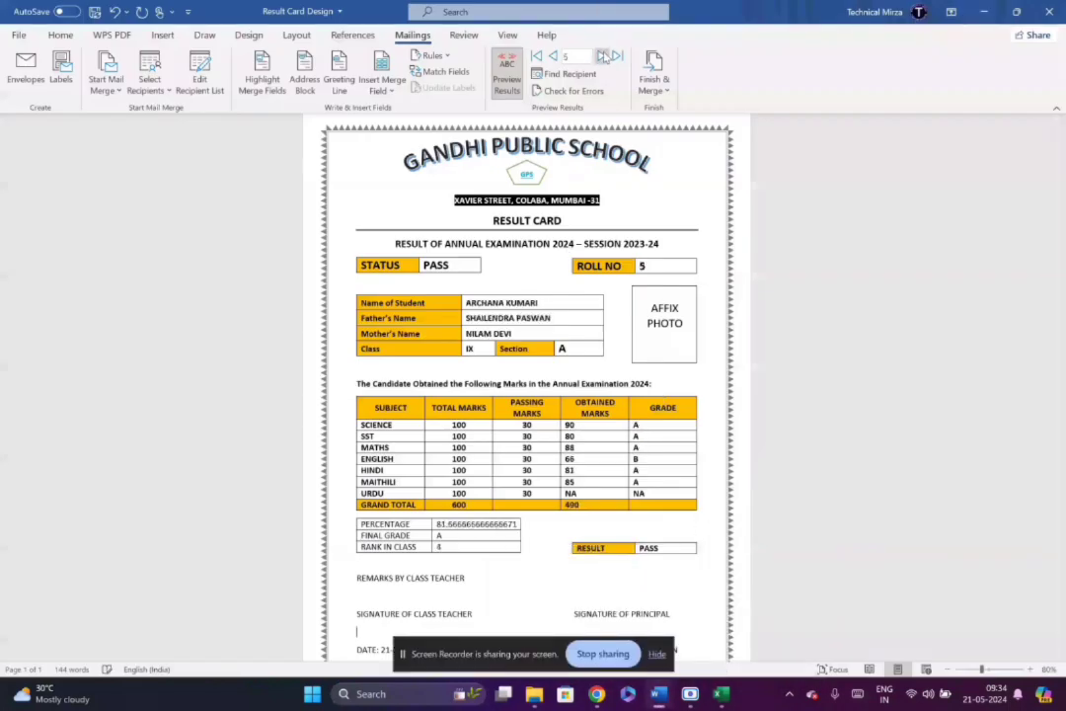
{"action": "left_click", "coordinate": [601, 56]}
{"action": "left_click", "coordinate": [601, 56]}
{"action": "left_click", "coordinate": [601, 56]}
{"action": "left_click", "coordinate": [601, 57]}
{"action": "left_click", "coordinate": [601, 57]}
{"action": "left_click", "coordinate": [601, 56]}
{"action": "left_click", "coordinate": [601, 57]}
{"action": "left_click", "coordinate": [601, 56]}
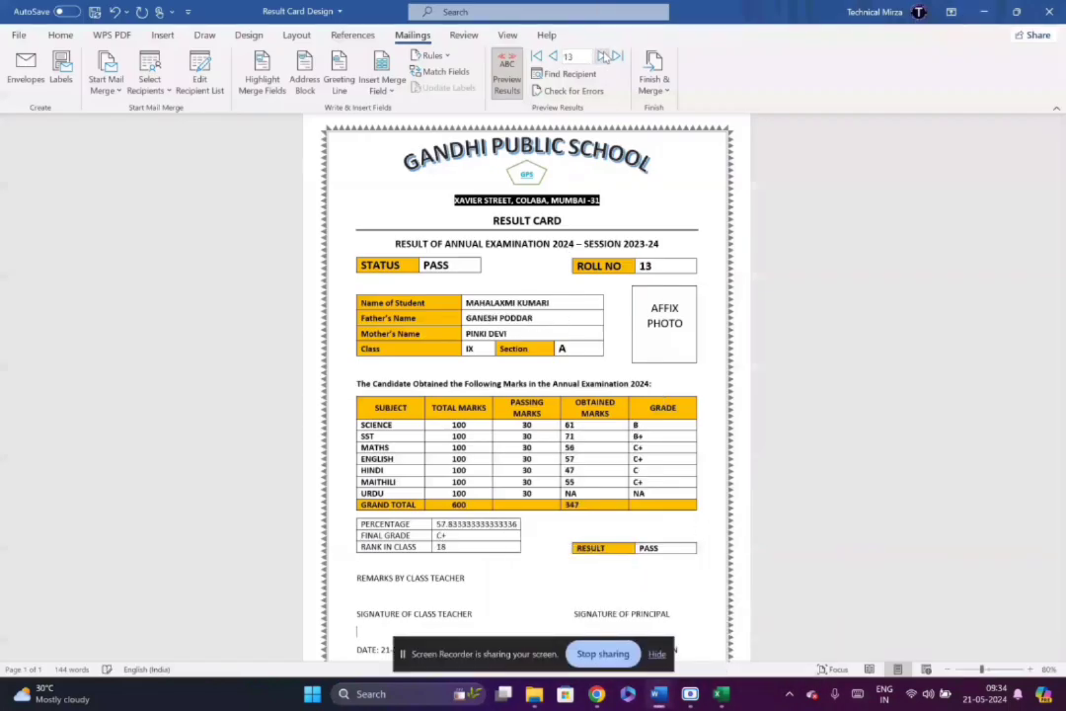
{"action": "left_click", "coordinate": [601, 56]}
{"action": "left_click", "coordinate": [601, 57]}
{"action": "left_click", "coordinate": [601, 56]}
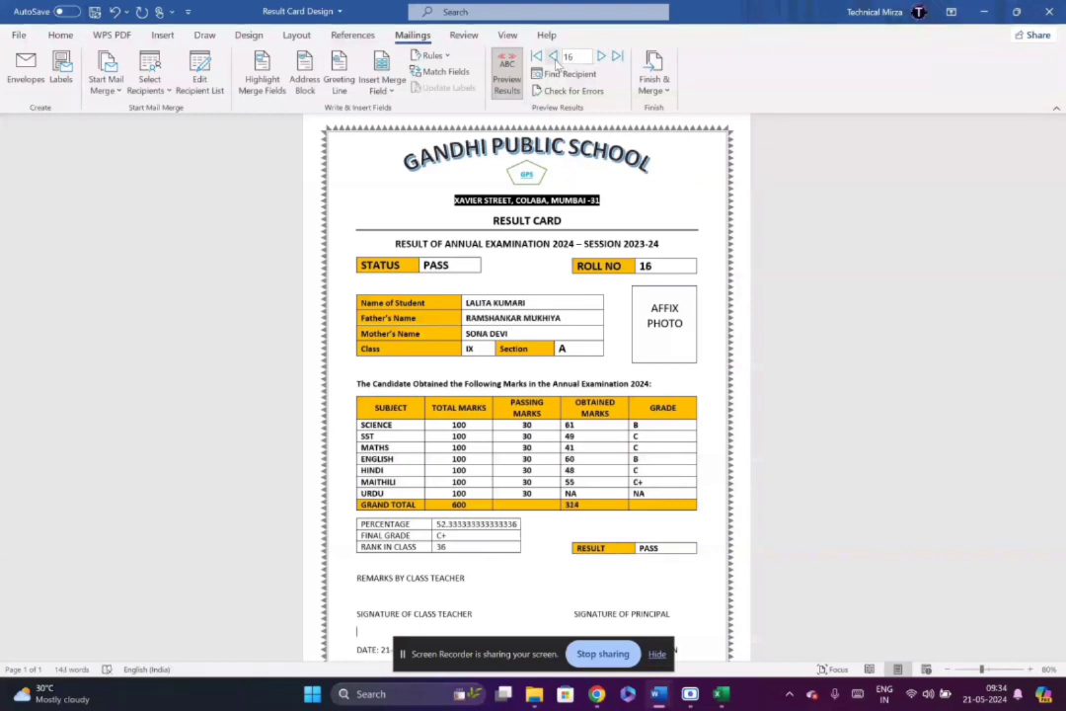
{"action": "left_click", "coordinate": [553, 56]}
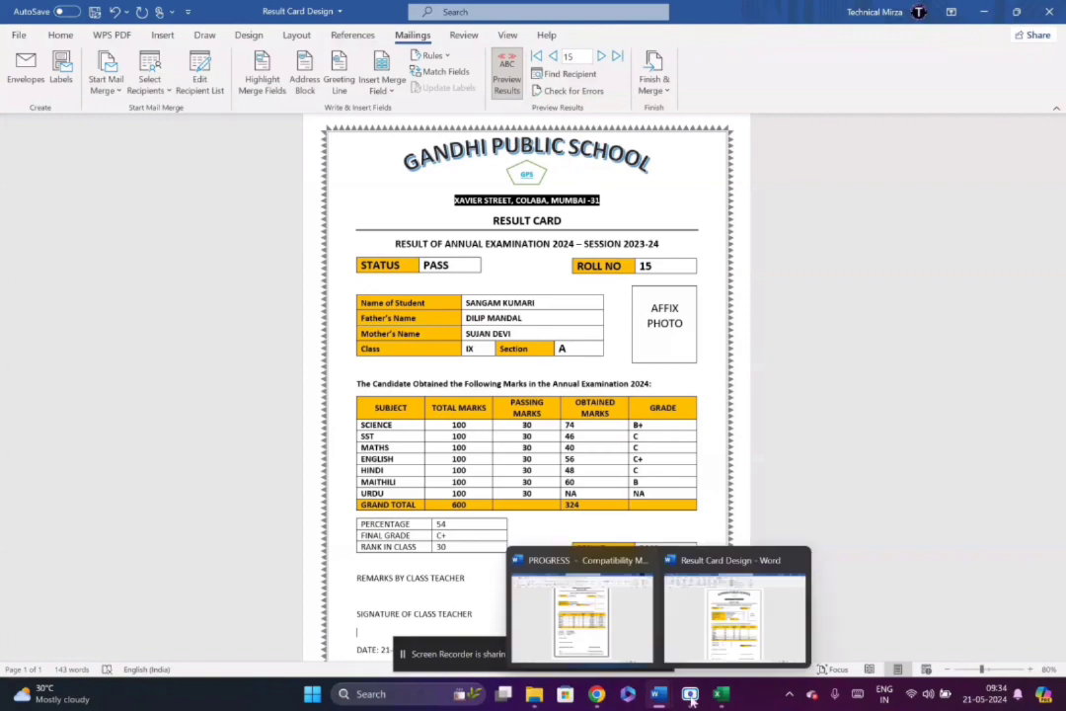
- Switch to the Excel workbook and check row 16 of SecA from the marks, Total Marks and Percentage through to Final Grade
{"action": "left_click", "coordinate": [721, 694]}
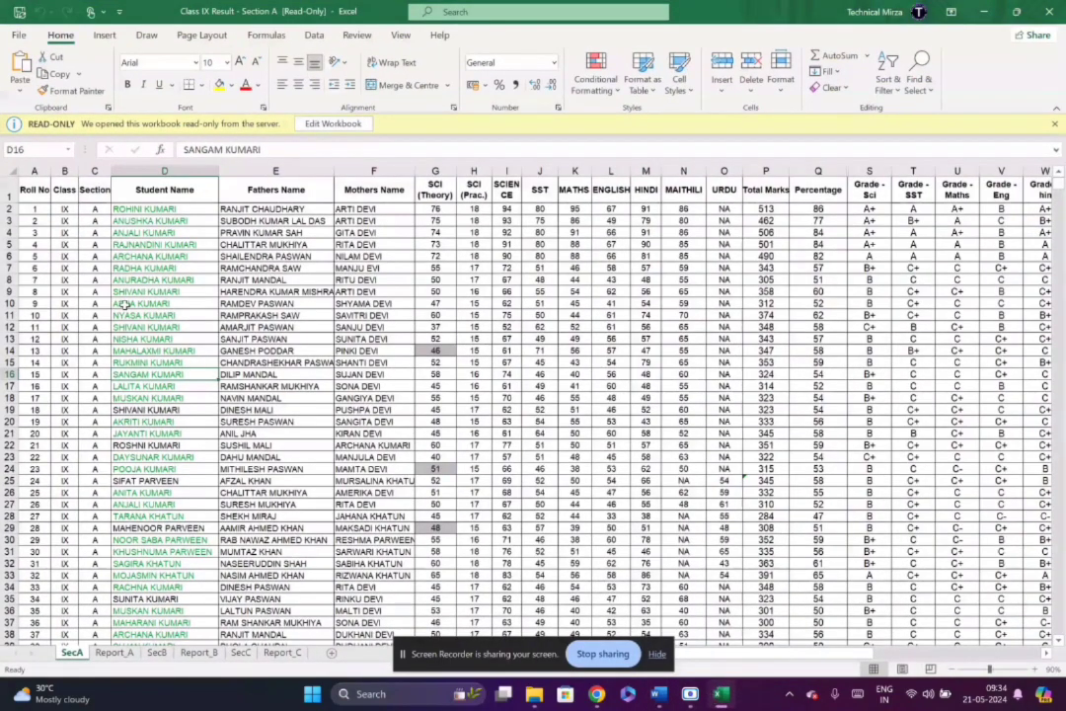
{"action": "left_click", "coordinate": [11, 375]}
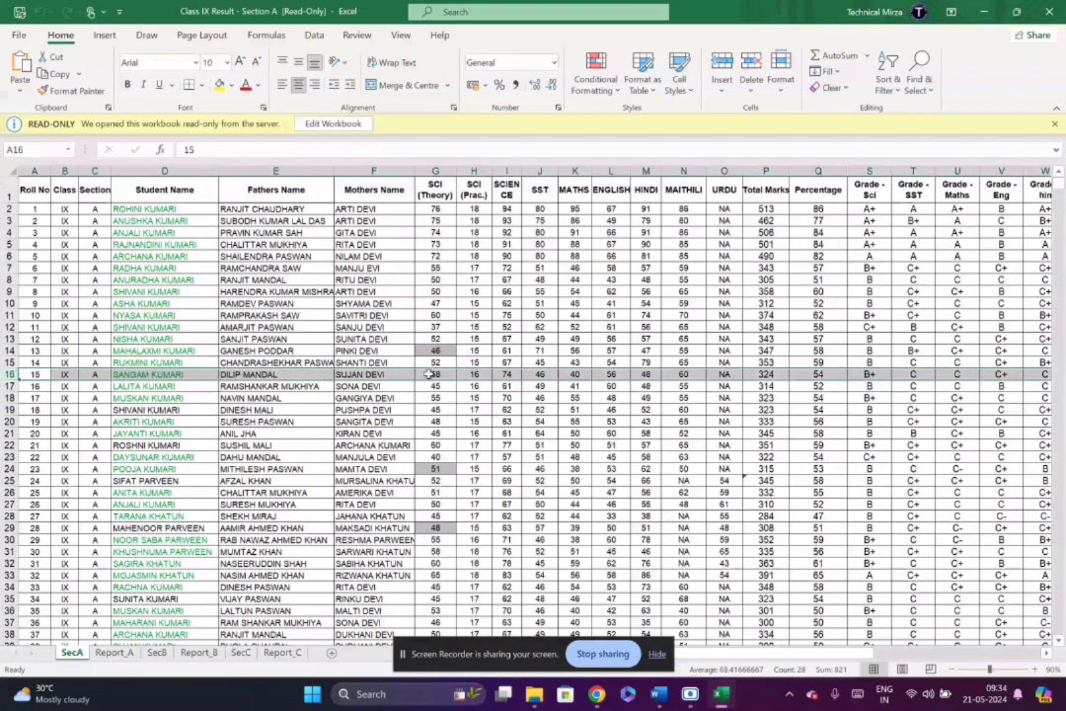
{"action": "left_click", "coordinate": [769, 374]}
{"action": "left_click", "coordinate": [813, 374]}
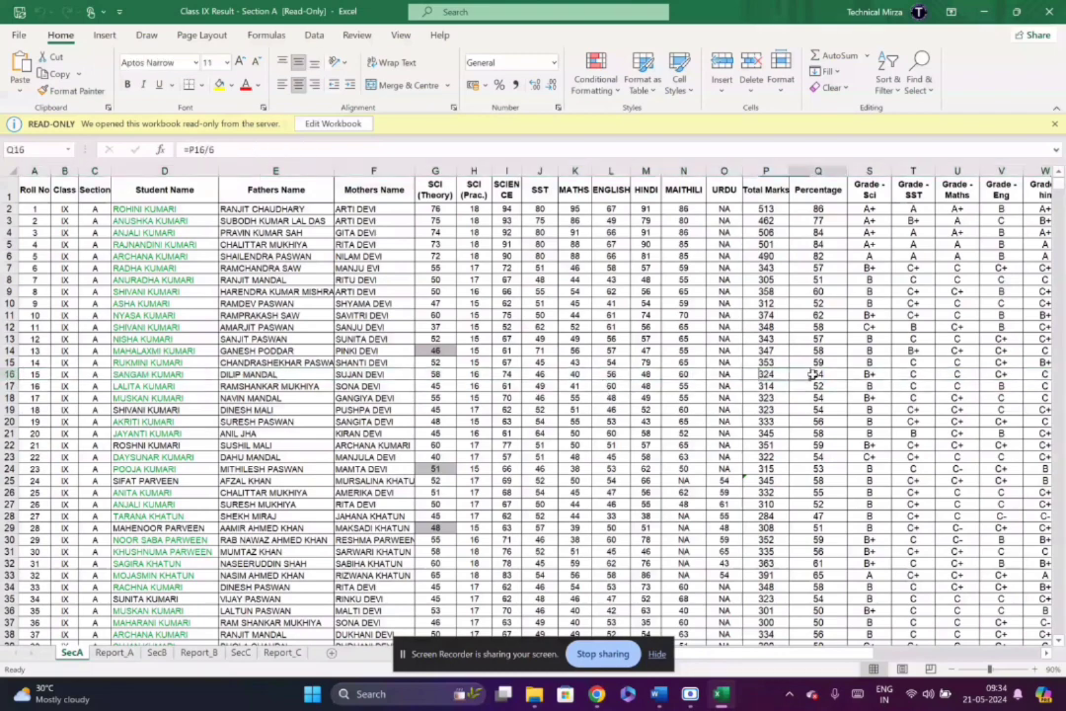
{"action": "key", "text": "Right"}
{"action": "key", "text": "Right"}
{"action": "key", "text": "Right"}
{"action": "key", "text": "Right"}
{"action": "key", "text": "Right"}
{"action": "key", "text": "Right"}
{"action": "key", "text": "Right"}
{"action": "key", "text": "Right"}
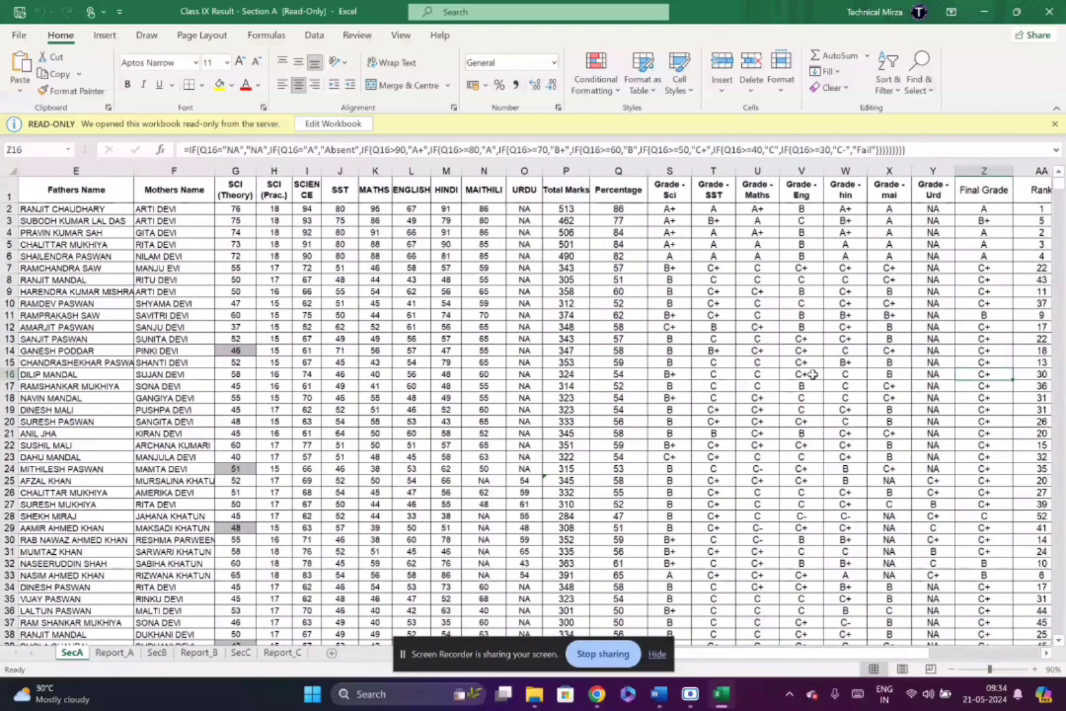
- Check the SST grade and Total Marks in row 16 of SecA against the record 15 result card in Word
{"action": "left_click", "coordinate": [707, 374]}
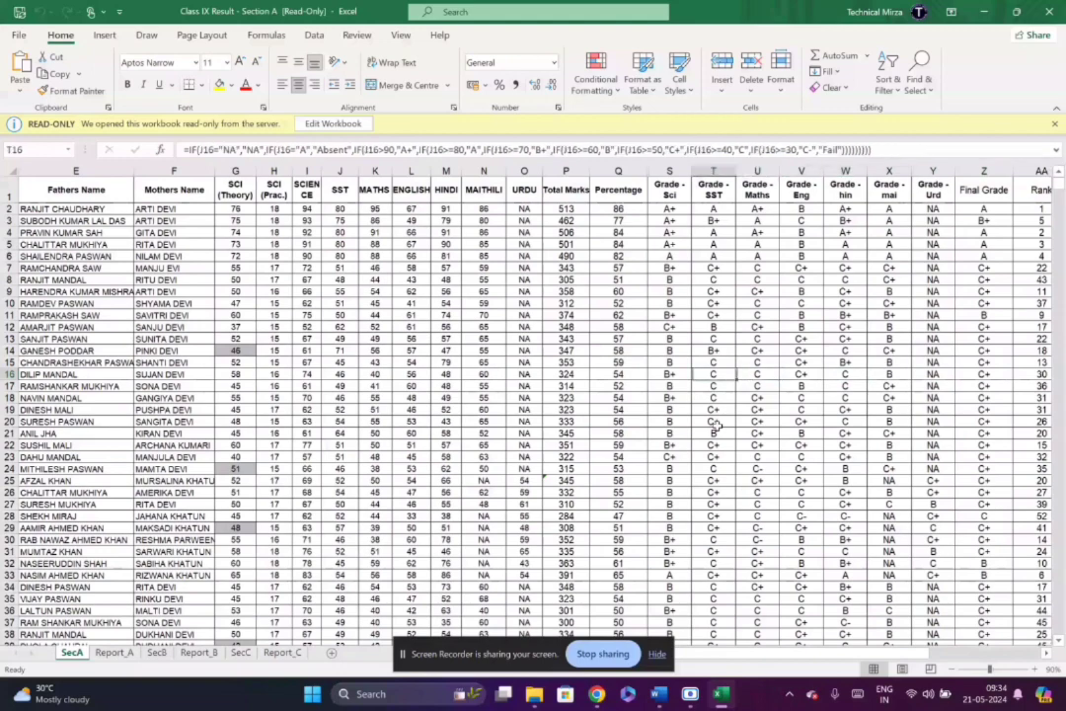
{"action": "left_click", "coordinate": [568, 374]}
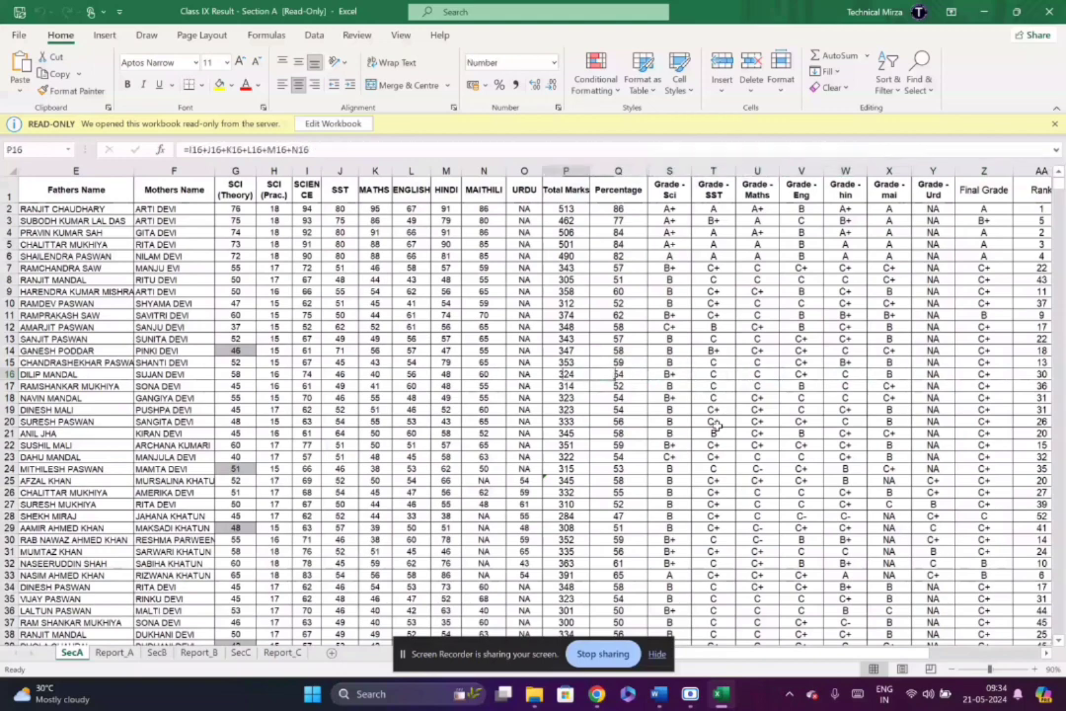
{"action": "left_click", "coordinate": [724, 699]}
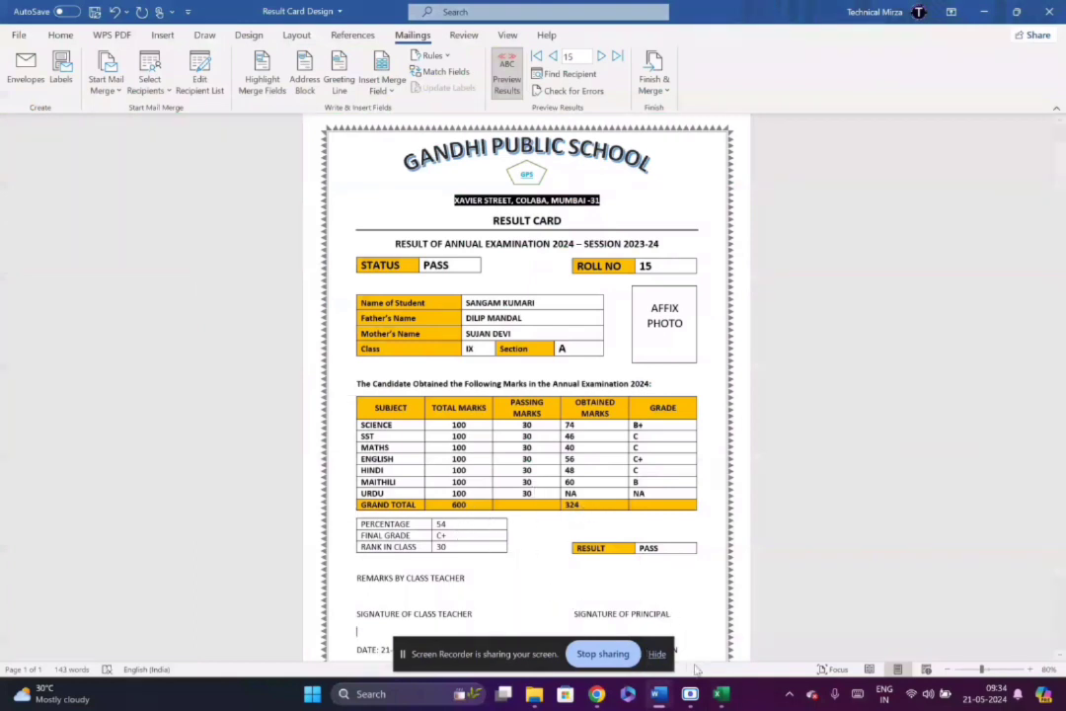
- Switch back to the Excel workbook and review row 16 of SecA from Roll No across to Rank and Result
{"action": "left_click", "coordinate": [729, 697]}
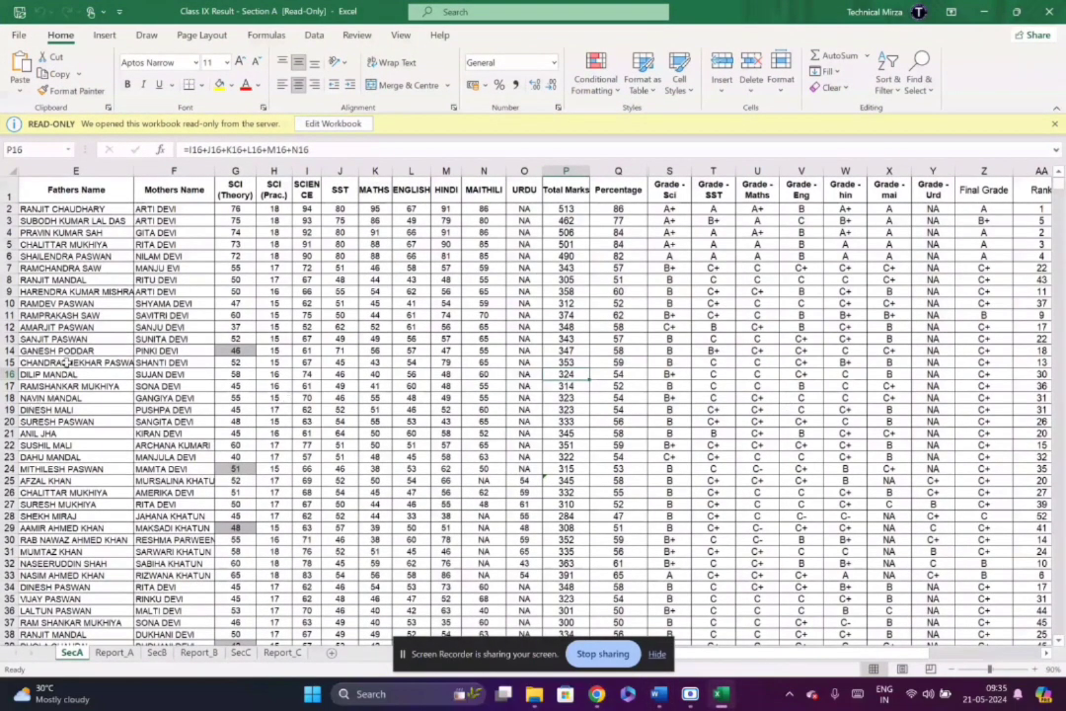
{"action": "key", "text": "Left"}
{"action": "key", "text": "Left"}
{"action": "key", "text": "Left"}
{"action": "key", "text": "Left"}
{"action": "key", "text": "Left"}
{"action": "key", "text": "Left"}
{"action": "key", "text": "Left"}
{"action": "key", "text": "Left"}
{"action": "key", "text": "Left"}
{"action": "key", "text": "Left"}
{"action": "key", "text": "Left"}
{"action": "key", "text": "Left"}
{"action": "key", "text": "Left"}
{"action": "key", "text": "Left"}
{"action": "key", "text": "Left"}
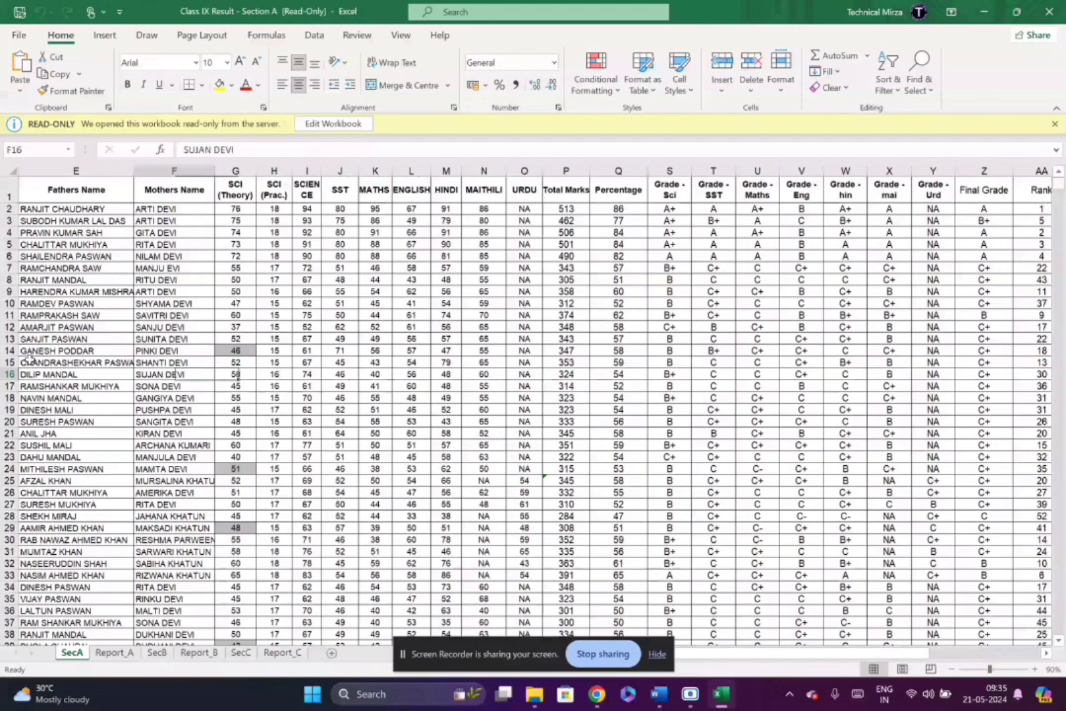
{"action": "key", "text": "Right"}
{"action": "key", "text": "Right"}
{"action": "key", "text": "Right"}
{"action": "key", "text": "Right"}
{"action": "key", "text": "Right"}
{"action": "key", "text": "Right"}
{"action": "key", "text": "Right"}
{"action": "key", "text": "Right"}
{"action": "key", "text": "Right"}
{"action": "key", "text": "Right"}
{"action": "key", "text": "Right"}
{"action": "key", "text": "Right"}
{"action": "key", "text": "Right"}
{"action": "key", "text": "Right"}
{"action": "key", "text": "Right"}
{"action": "key", "text": "Right"}
{"action": "key", "text": "Right"}
{"action": "key", "text": "Right"}
{"action": "key", "text": "Right"}
{"action": "key", "text": "Right"}
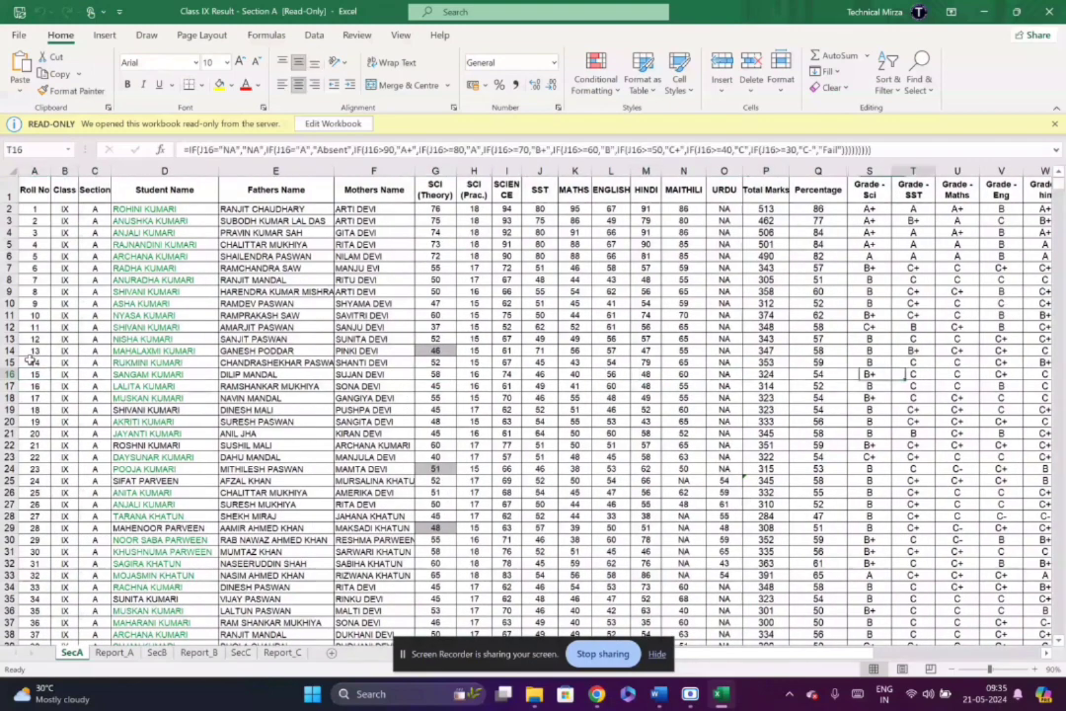
{"action": "key", "text": "Right"}
{"action": "key", "text": "Right"}
{"action": "key", "text": "Right"}
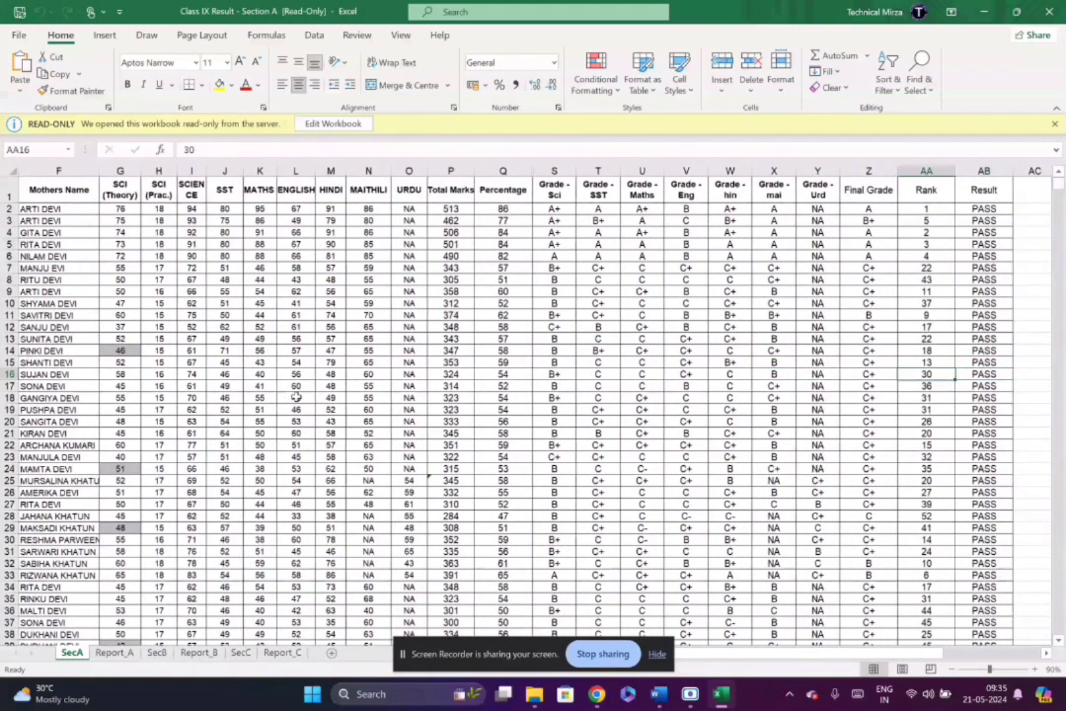
- Switch to the Result Card Design document in Word and page the merge preview forward to record 47
{"action": "left_click", "coordinate": [718, 699]}
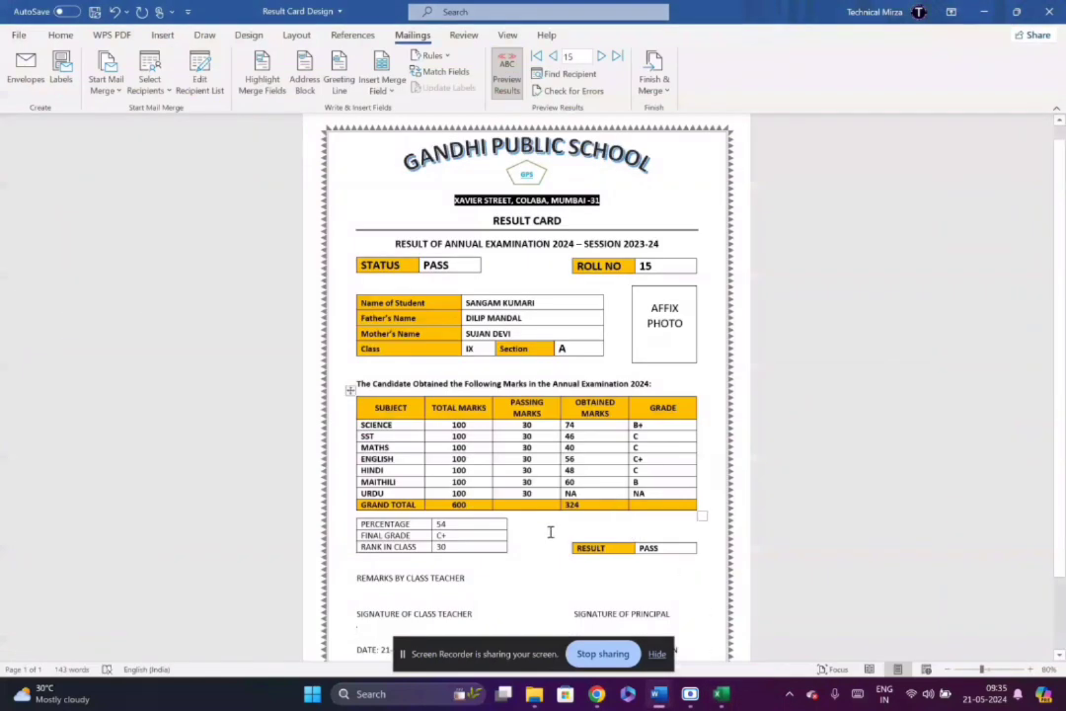
{"action": "left_click", "coordinate": [601, 56]}
{"action": "left_click", "coordinate": [601, 56]}
{"action": "left_click", "coordinate": [601, 56]}
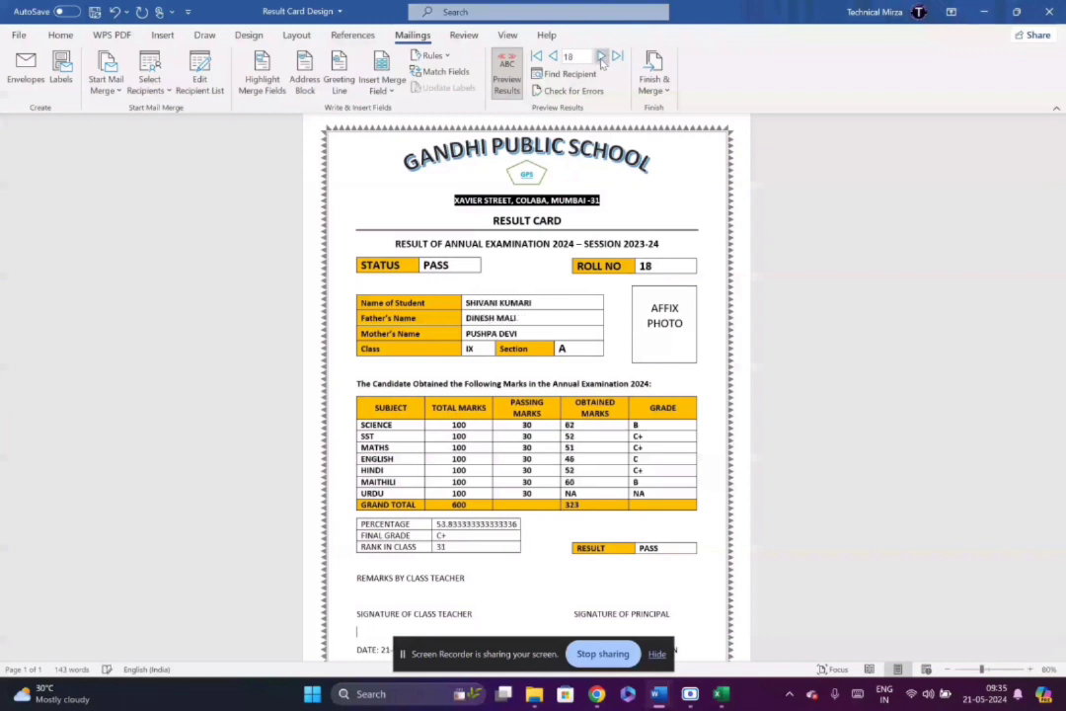
{"action": "left_click", "coordinate": [601, 56]}
{"action": "left_click", "coordinate": [601, 57]}
{"action": "left_click", "coordinate": [601, 57]}
{"action": "left_click", "coordinate": [601, 56]}
{"action": "left_click", "coordinate": [601, 56]}
{"action": "left_click", "coordinate": [601, 56]}
{"action": "left_click", "coordinate": [601, 56]}
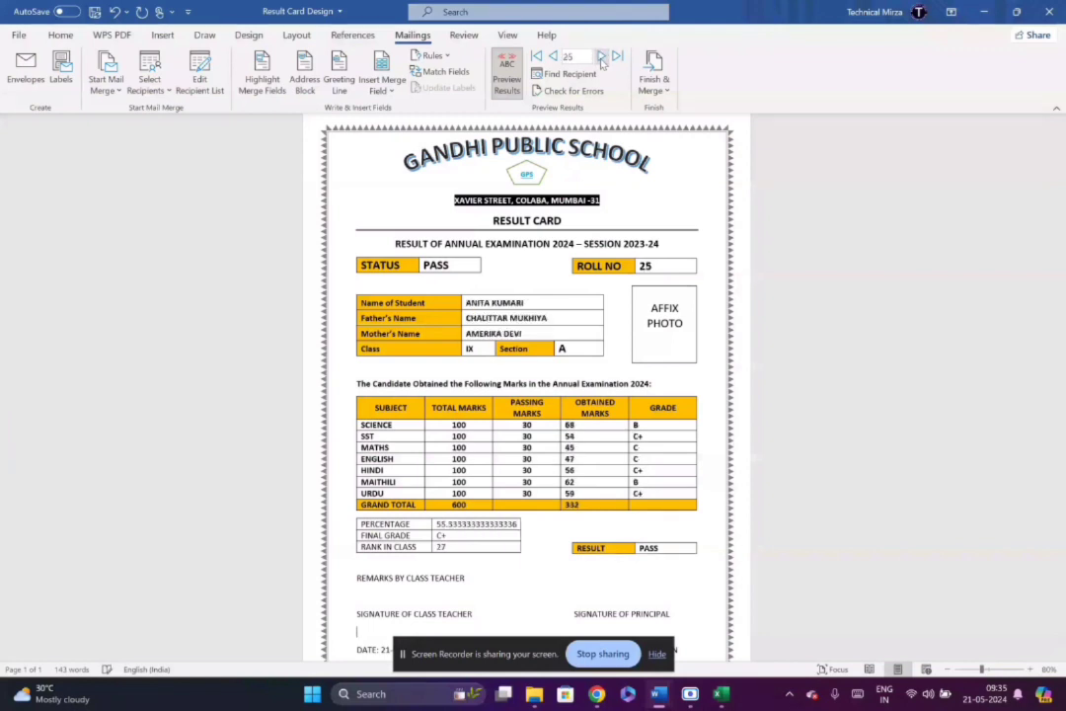
{"action": "left_click", "coordinate": [601, 56]}
{"action": "left_click", "coordinate": [601, 57]}
{"action": "left_click", "coordinate": [601, 56]}
{"action": "left_click", "coordinate": [601, 56]}
{"action": "left_click", "coordinate": [601, 56]}
{"action": "left_click", "coordinate": [601, 56]}
{"action": "left_click", "coordinate": [601, 56]}
{"action": "left_click", "coordinate": [601, 56]}
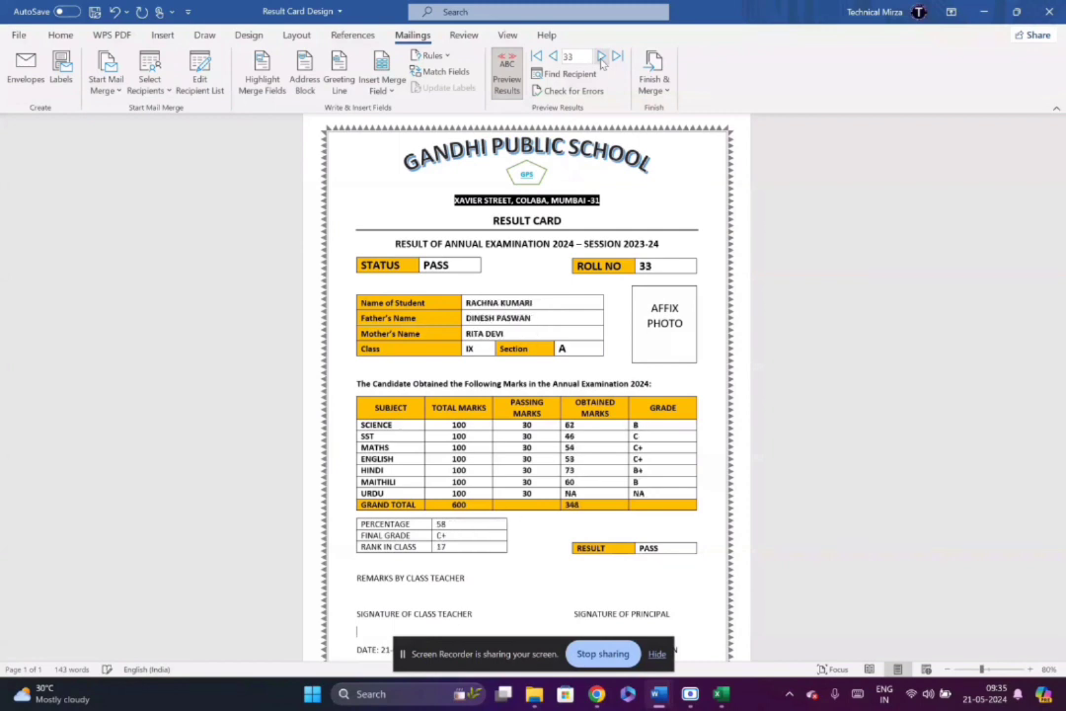
{"action": "left_click", "coordinate": [601, 56]}
{"action": "left_click", "coordinate": [601, 56]}
{"action": "left_click", "coordinate": [601, 56]}
{"action": "left_click", "coordinate": [601, 57]}
{"action": "left_click", "coordinate": [601, 56]}
{"action": "left_click", "coordinate": [601, 56]}
{"action": "left_click", "coordinate": [601, 57]}
{"action": "left_click", "coordinate": [601, 56]}
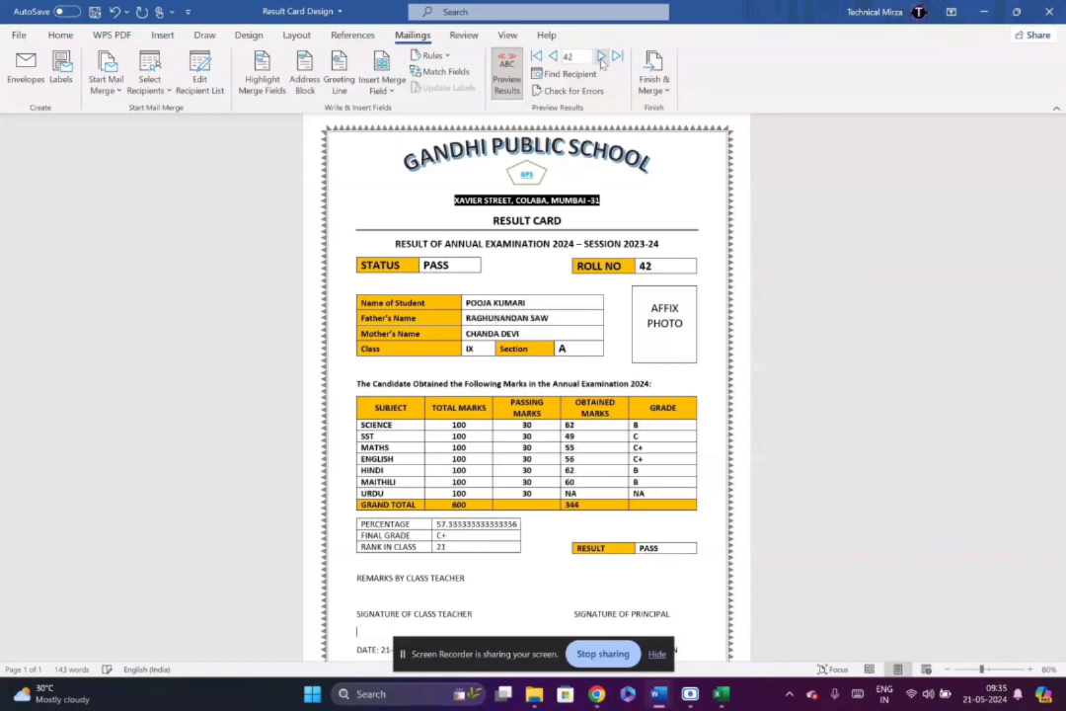
{"action": "left_click", "coordinate": [601, 56]}
{"action": "left_click", "coordinate": [601, 56]}
{"action": "left_click", "coordinate": [601, 57]}
{"action": "left_click", "coordinate": [601, 56]}
{"action": "left_click", "coordinate": [601, 56]}
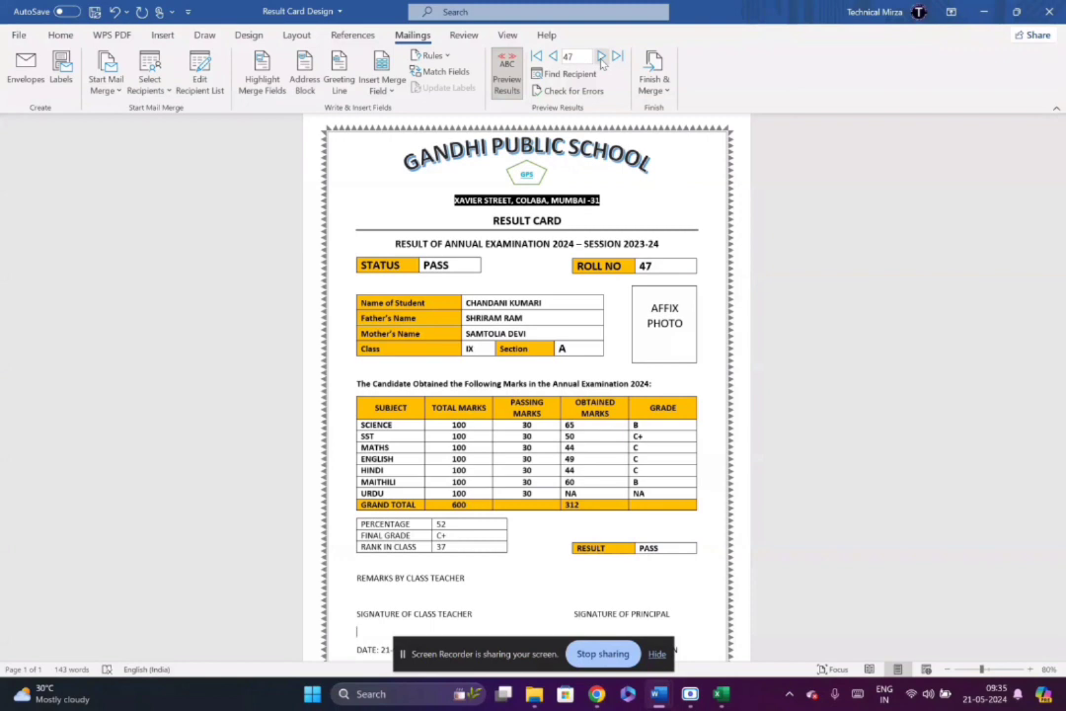
- Finish the mail merge by generating individual editable result cards for all records in a new document
{"action": "left_click", "coordinate": [654, 77]}
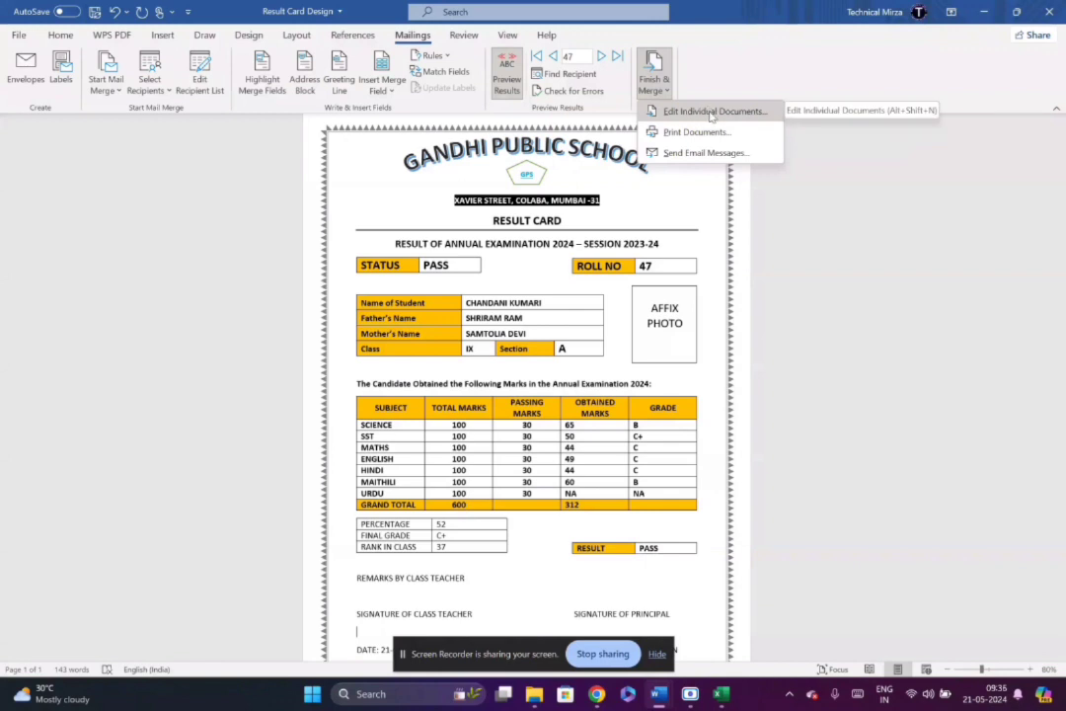
{"action": "left_click", "coordinate": [710, 113]}
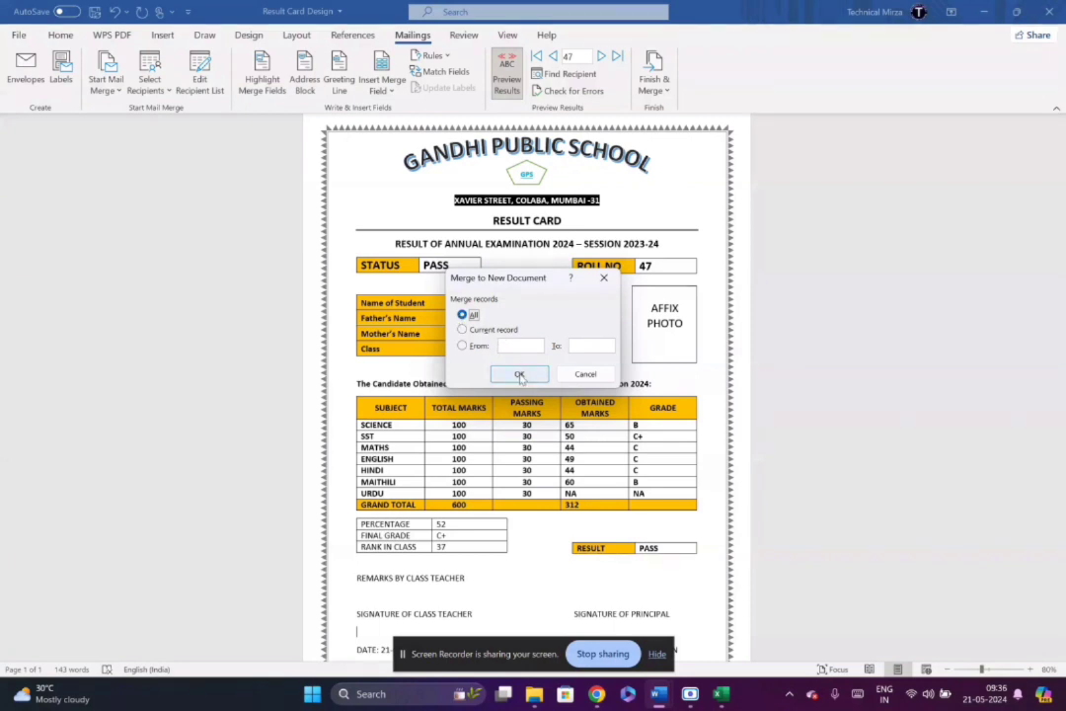
{"action": "left_click", "coordinate": [518, 372]}
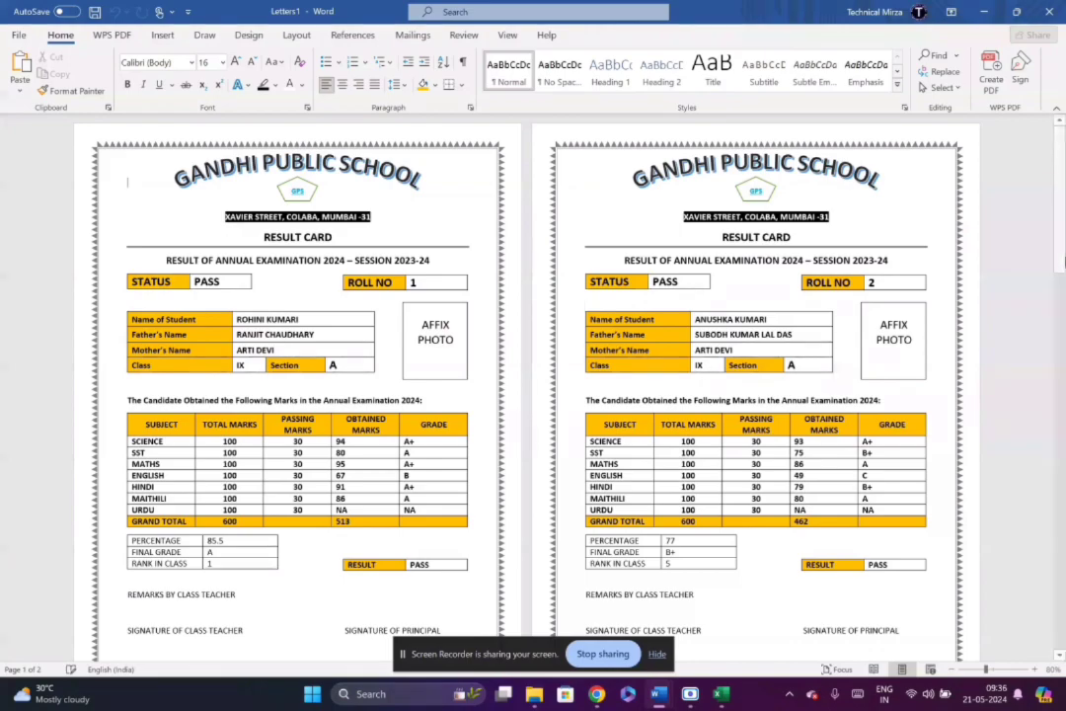
- Look through the merged document from the first result card to the last page and back, and view the first card at 100% zoom
{"action": "left_click_drag", "start_coordinate": [1062, 195], "coordinate": [1062, 503]}
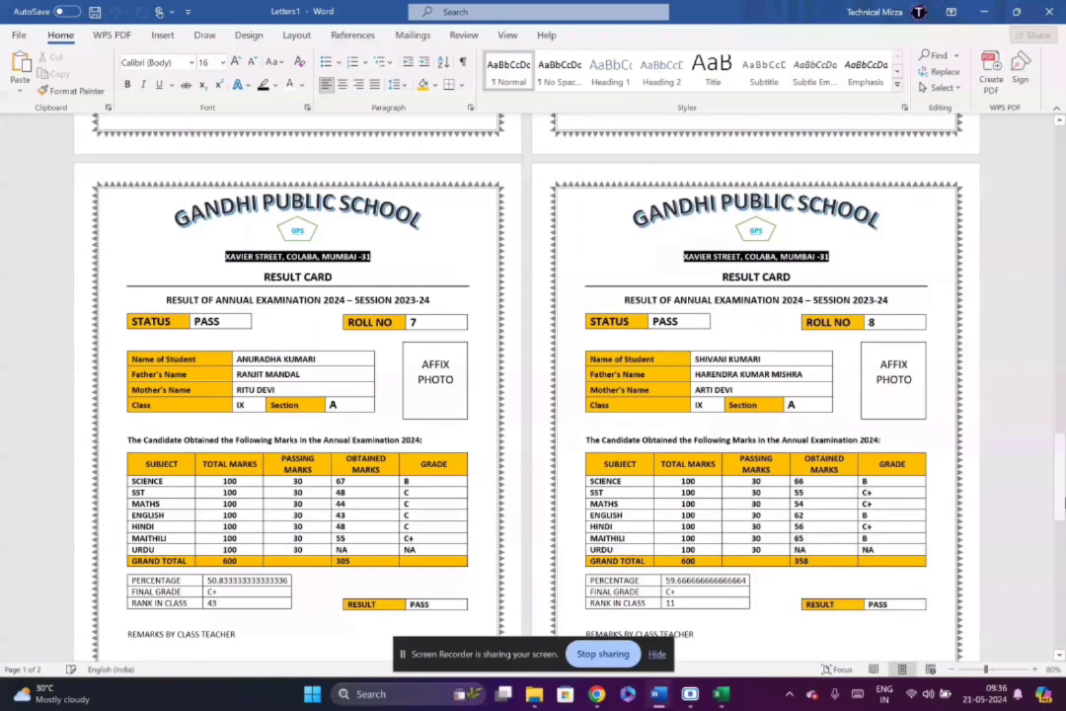
{"action": "left_click_drag", "start_coordinate": [1063, 475], "coordinate": [1061, 592]}
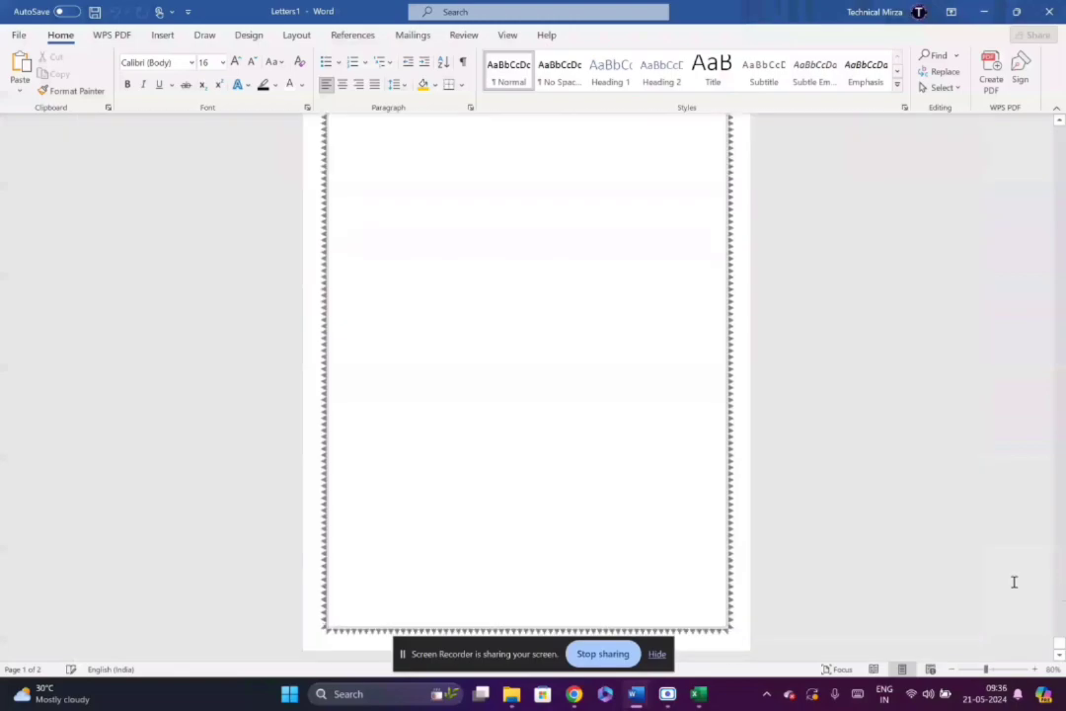
{"action": "left_click_drag", "start_coordinate": [1058, 647], "coordinate": [1064, 57]}
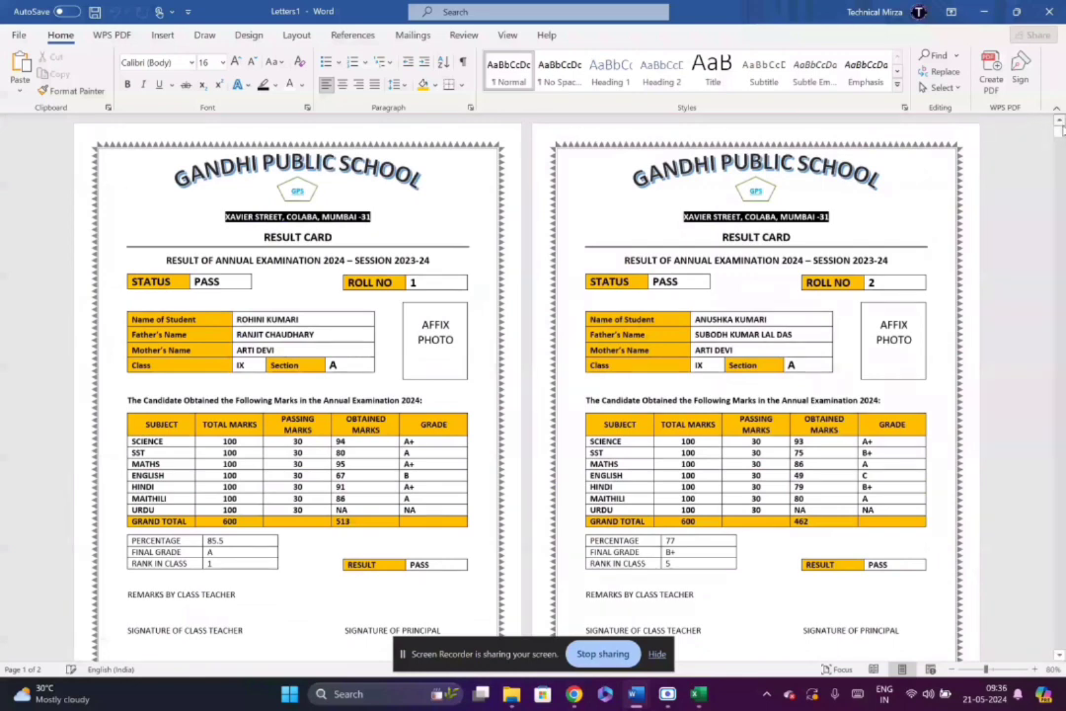
{"action": "left_click", "coordinate": [949, 670]}
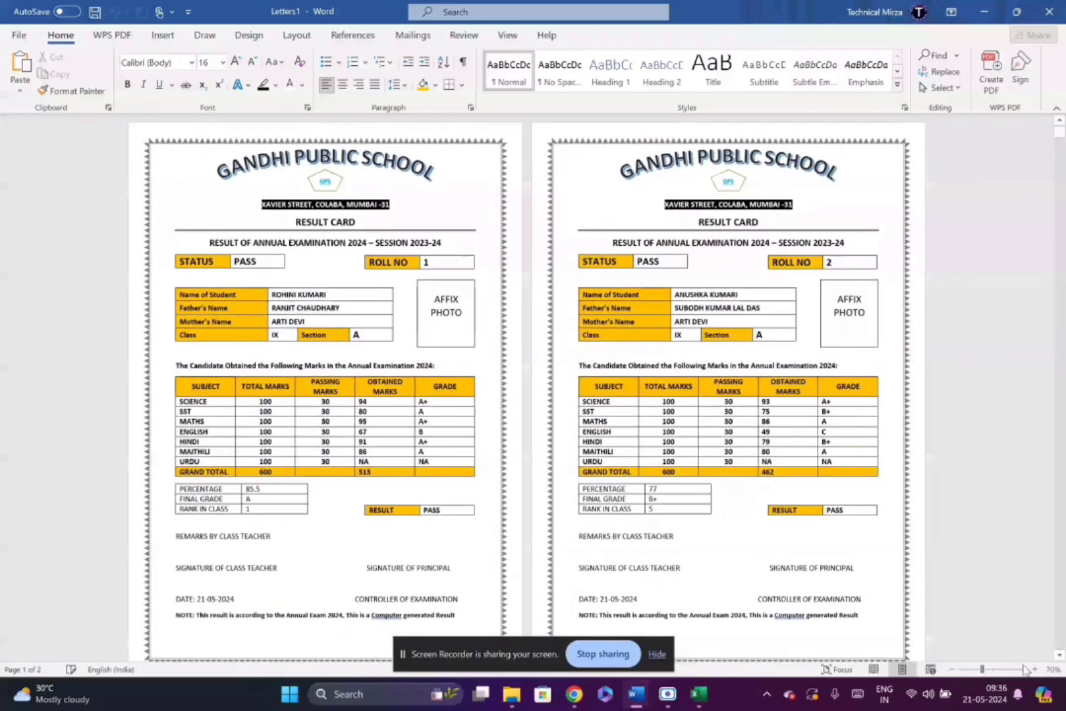
{"action": "left_click", "coordinate": [1035, 671]}
{"action": "left_click", "coordinate": [1034, 671]}
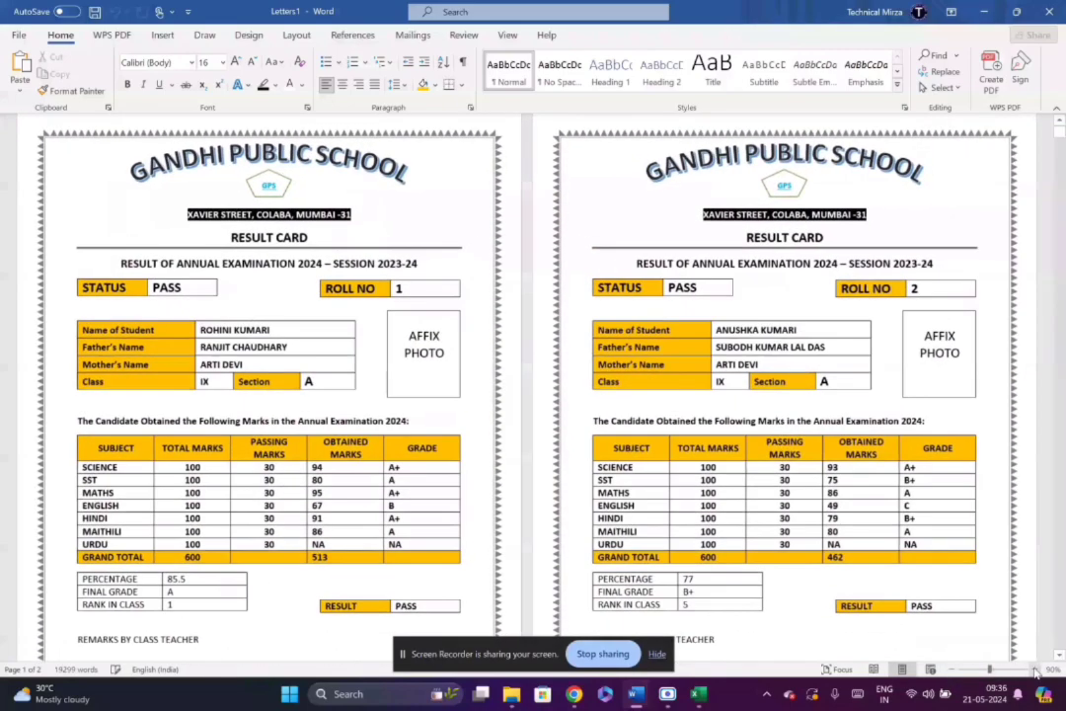
{"action": "left_click", "coordinate": [1034, 671]}
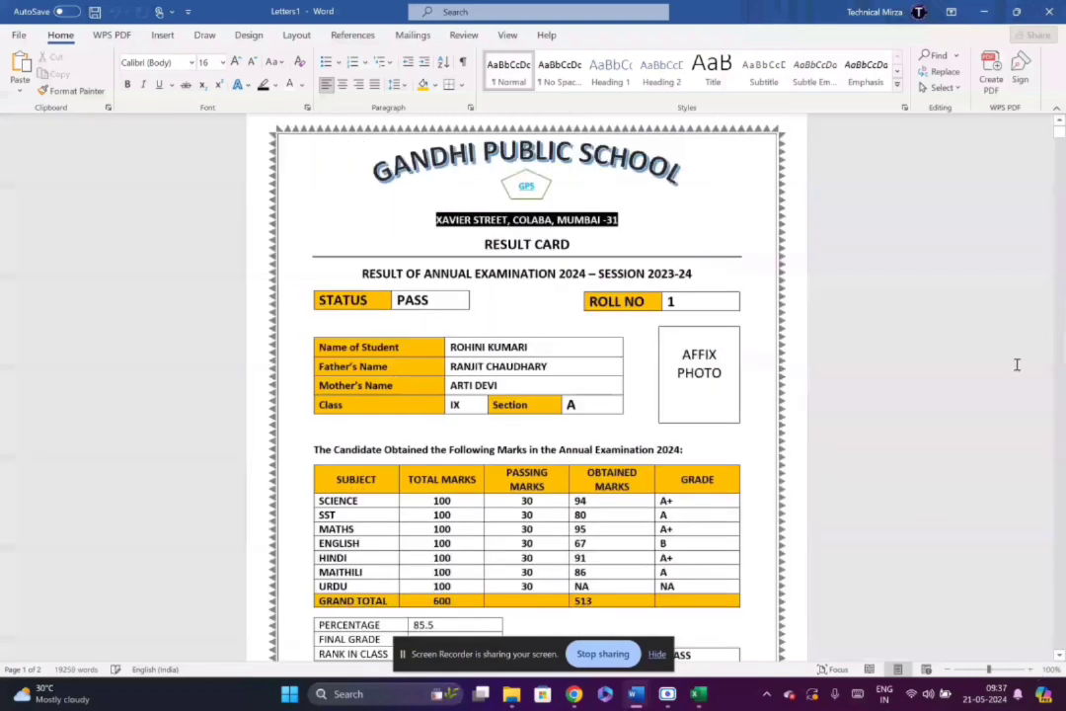
- Examine the roll numbers and filled fields on cards deeper in the merged document, returning to the first cards at 70% zoom
{"action": "left_click", "coordinate": [748, 444]}
{"action": "left_click_drag", "start_coordinate": [1061, 134], "coordinate": [1061, 497]}
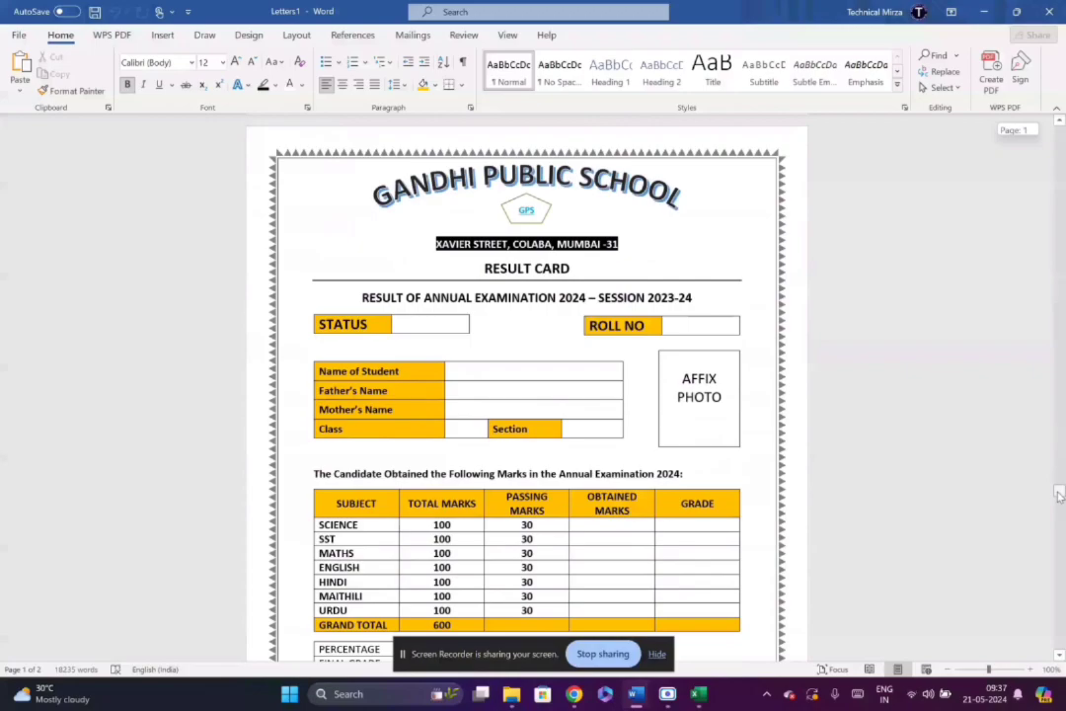
{"action": "left_click_drag", "start_coordinate": [1061, 496], "coordinate": [1059, 380]}
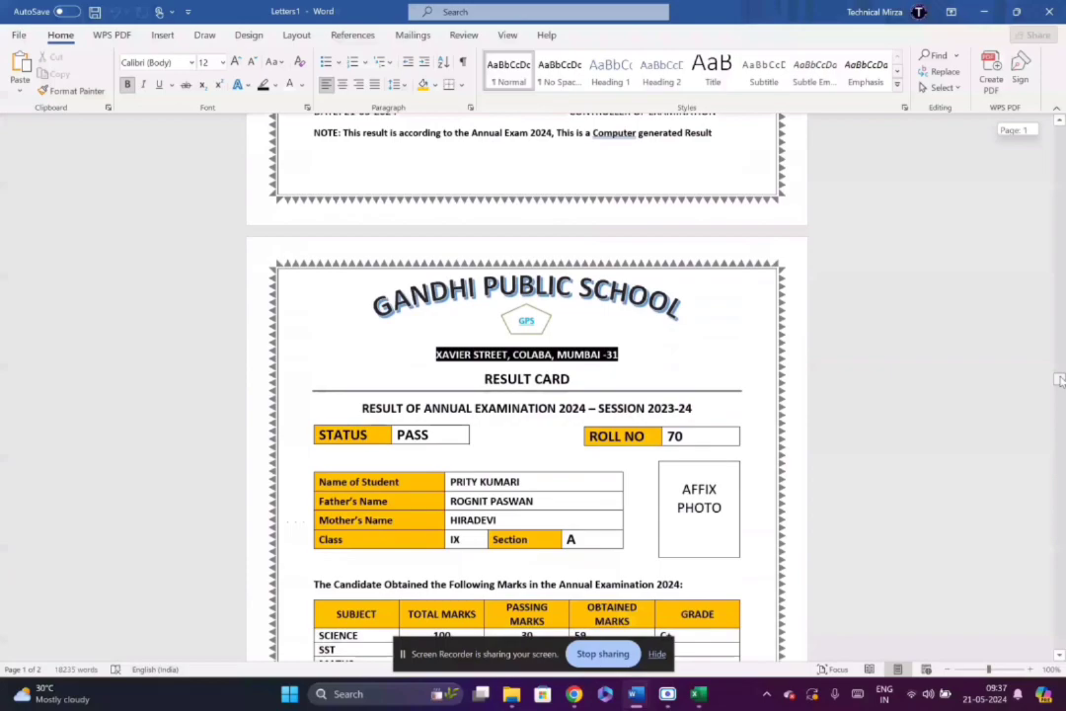
{"action": "left_click_drag", "start_coordinate": [1059, 379], "coordinate": [1059, 125]}
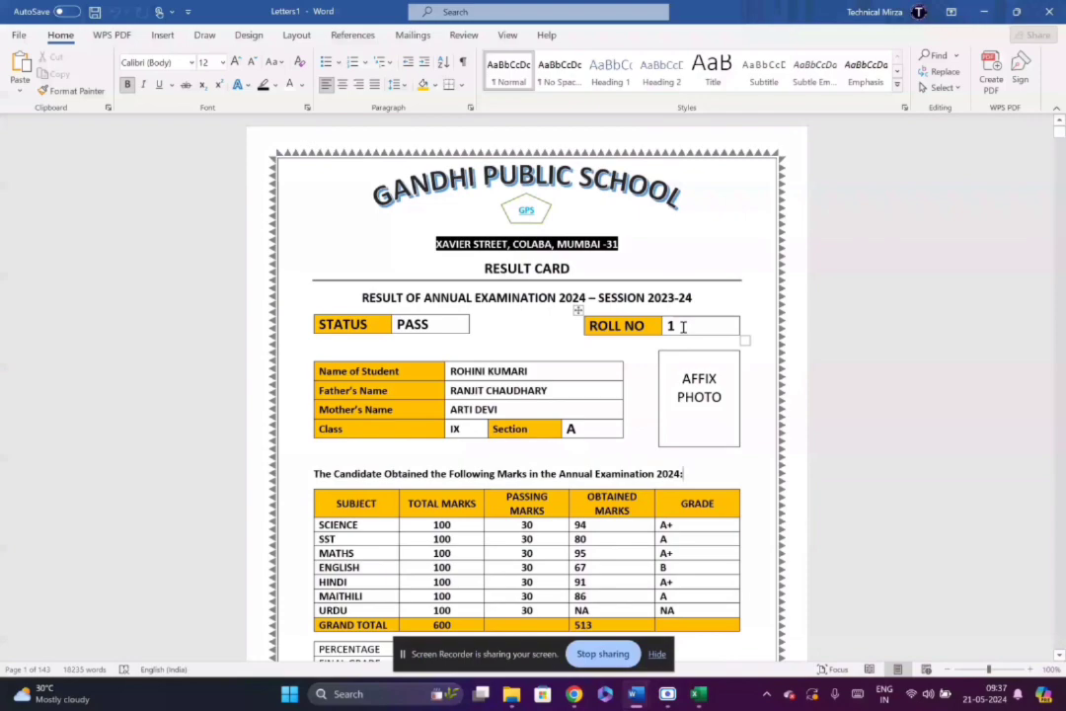
{"action": "left_click", "coordinate": [946, 670]}
{"action": "left_click", "coordinate": [946, 670]}
{"action": "left_click", "coordinate": [947, 670]}
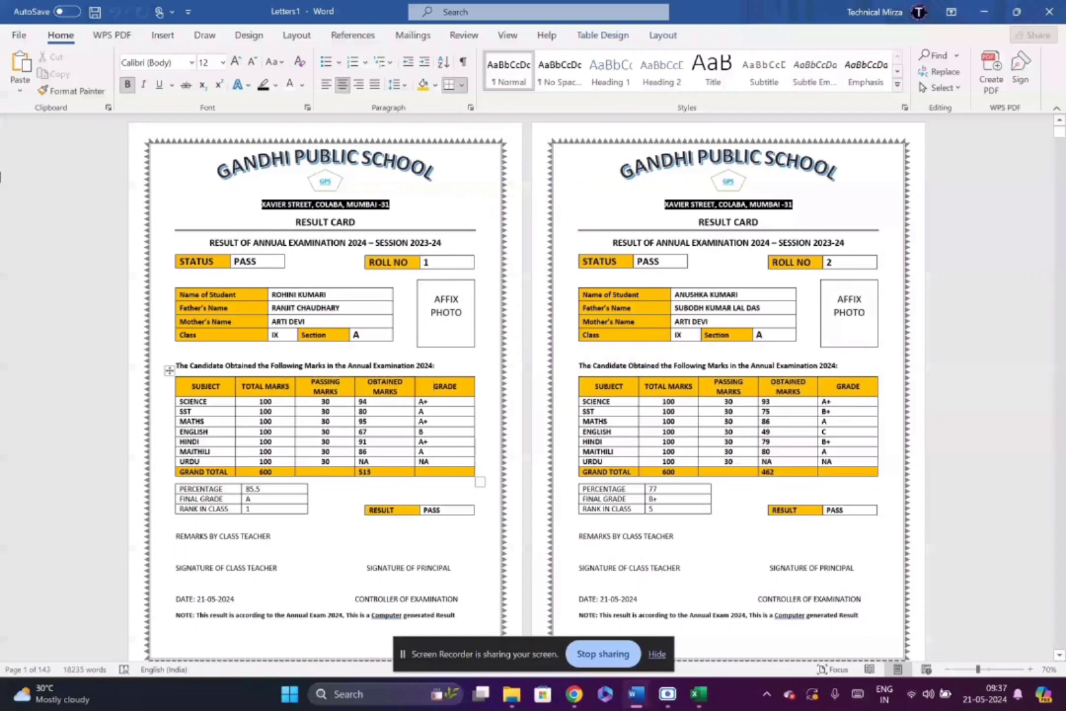
- Start a PDF export of the merged result cards and name the file print_report-card
{"action": "left_click", "coordinate": [19, 35]}
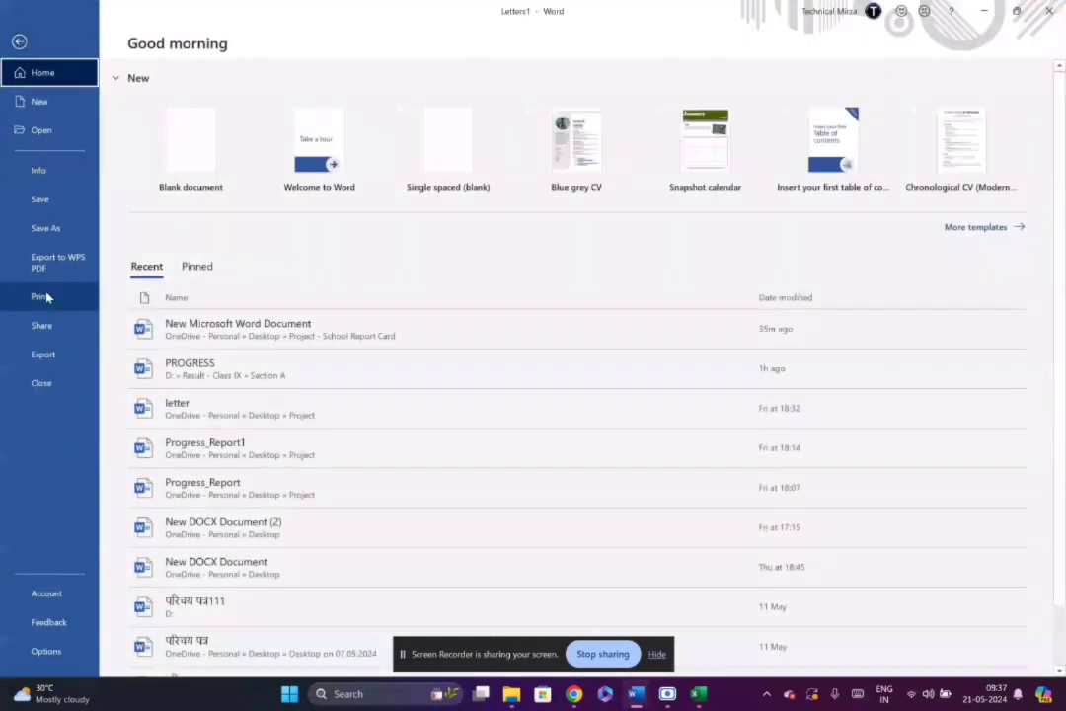
{"action": "left_click", "coordinate": [40, 357]}
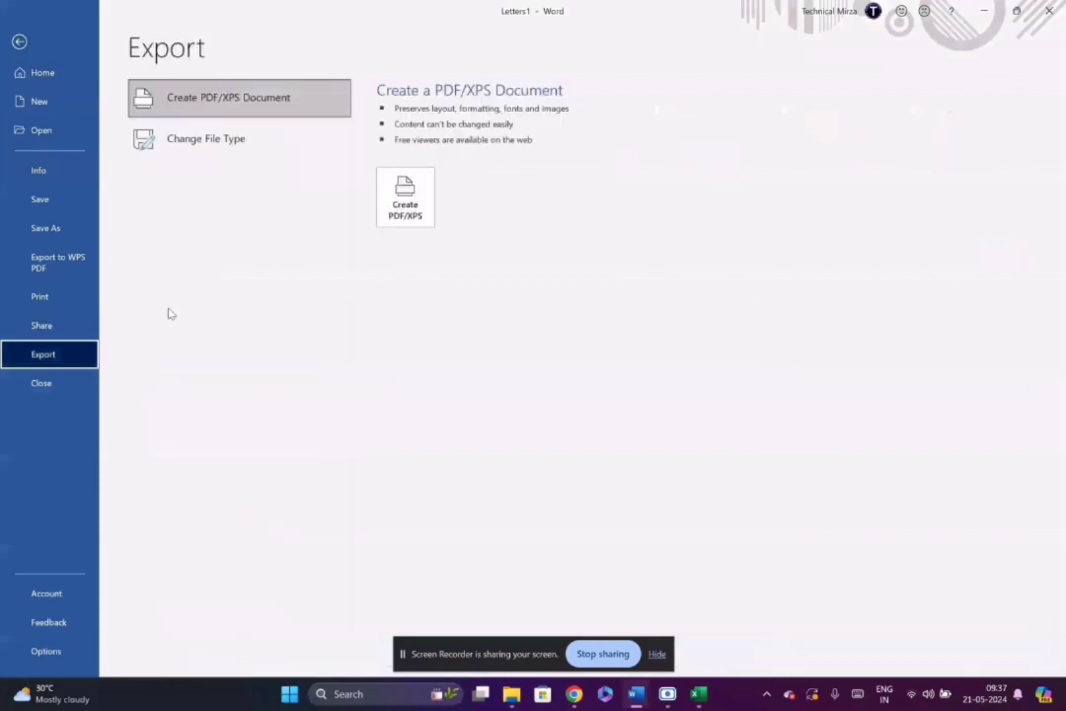
{"action": "left_click", "coordinate": [402, 209]}
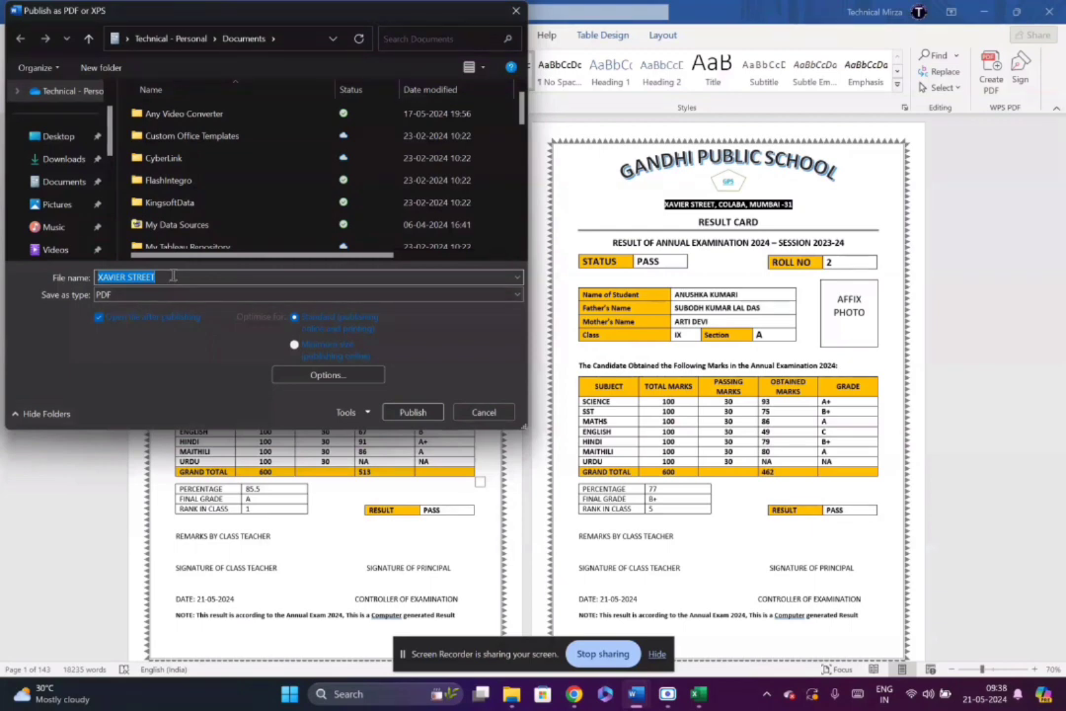
{"action": "type", "text": "Res"}
{"action": "key", "text": "BackSpace"}
{"action": "key", "text": "BackSpace"}
{"action": "key", "text": "BackSpace"}
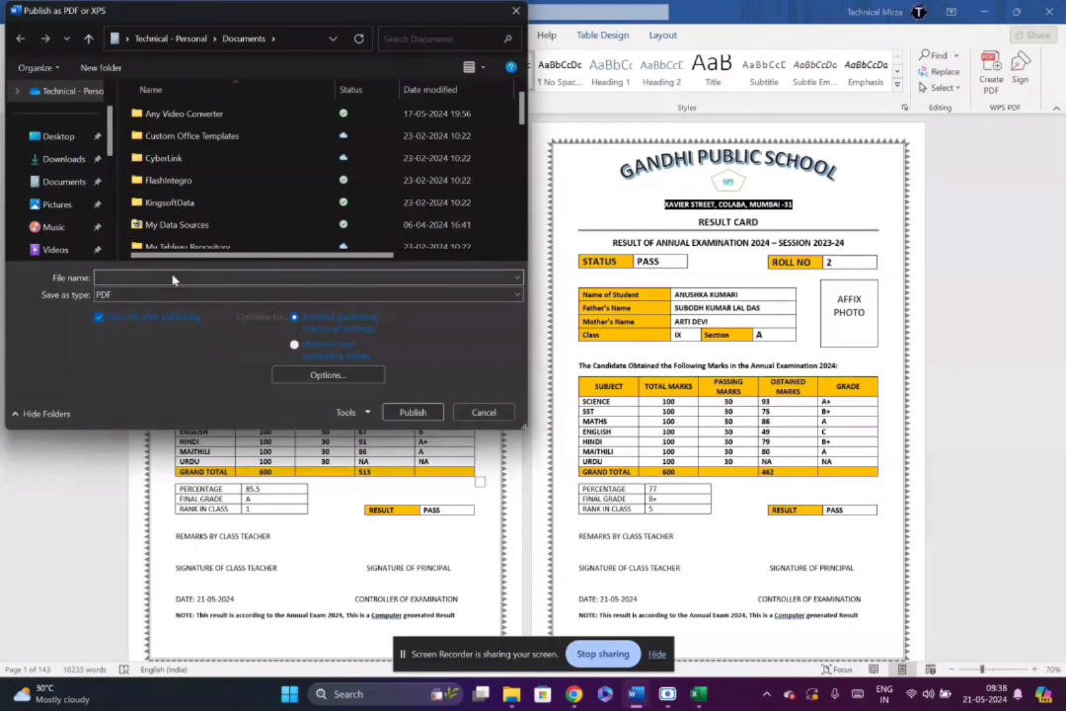
{"action": "type", "text": "pri"}
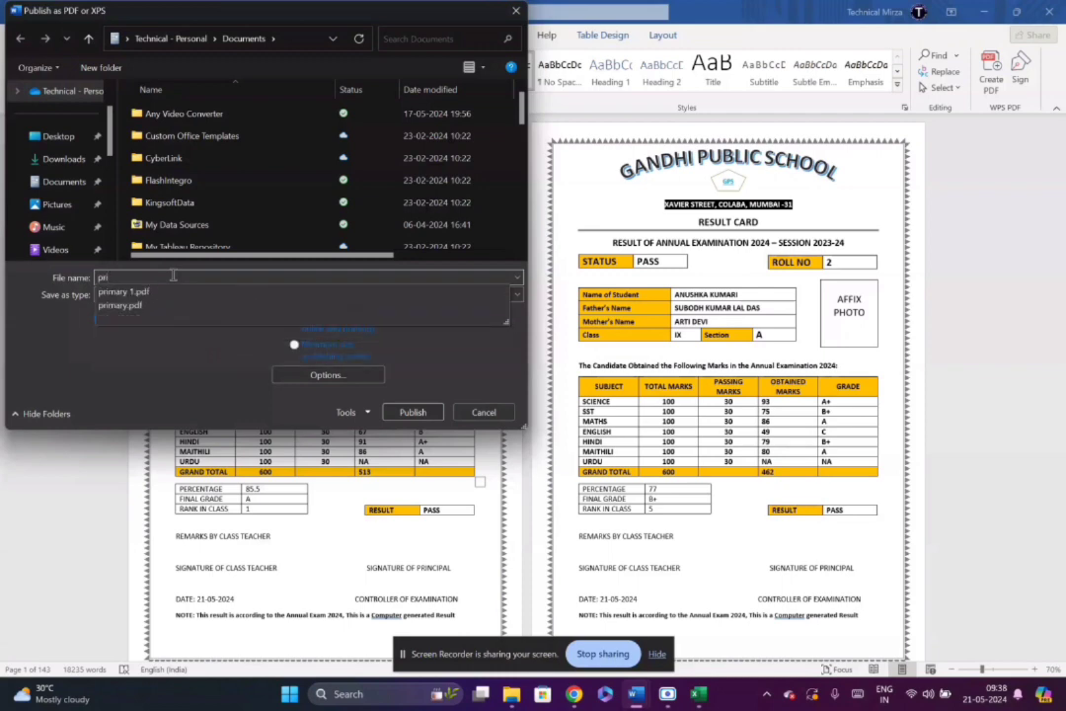
{"action": "type", "text": "nt_repo"}
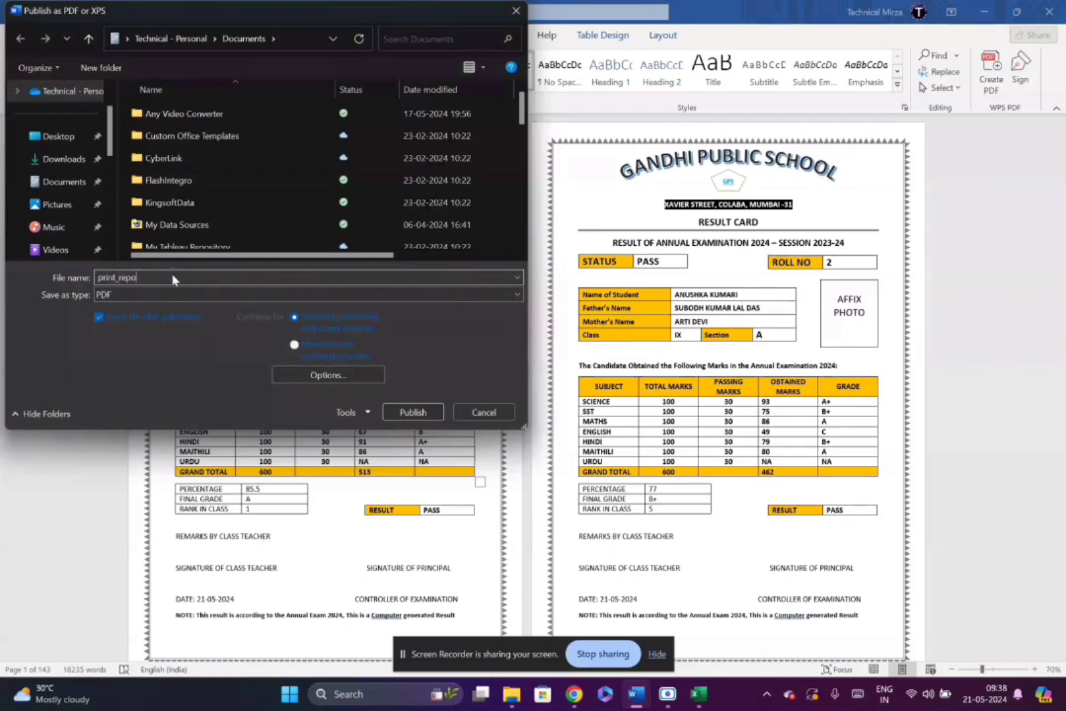
{"action": "type", "text": "rt-card"}
- Choose the Project - School Report Card folder on the Desktop as the destination and publish the PDF
{"action": "left_click", "coordinate": [59, 137]}
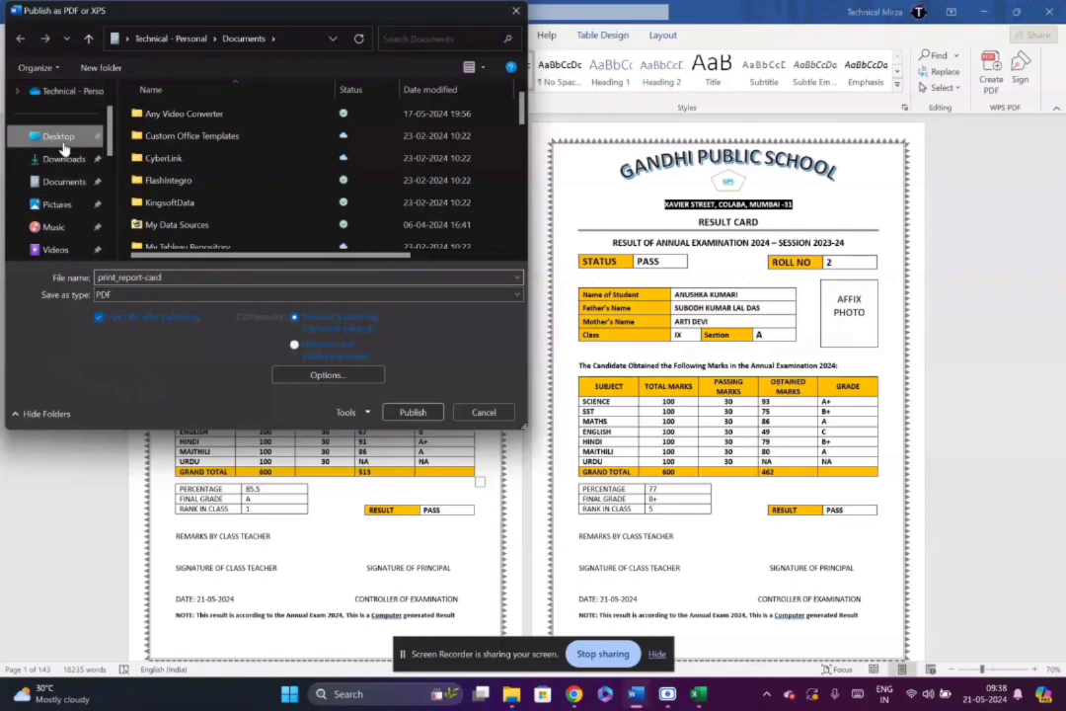
{"action": "double_click", "coordinate": [168, 159]}
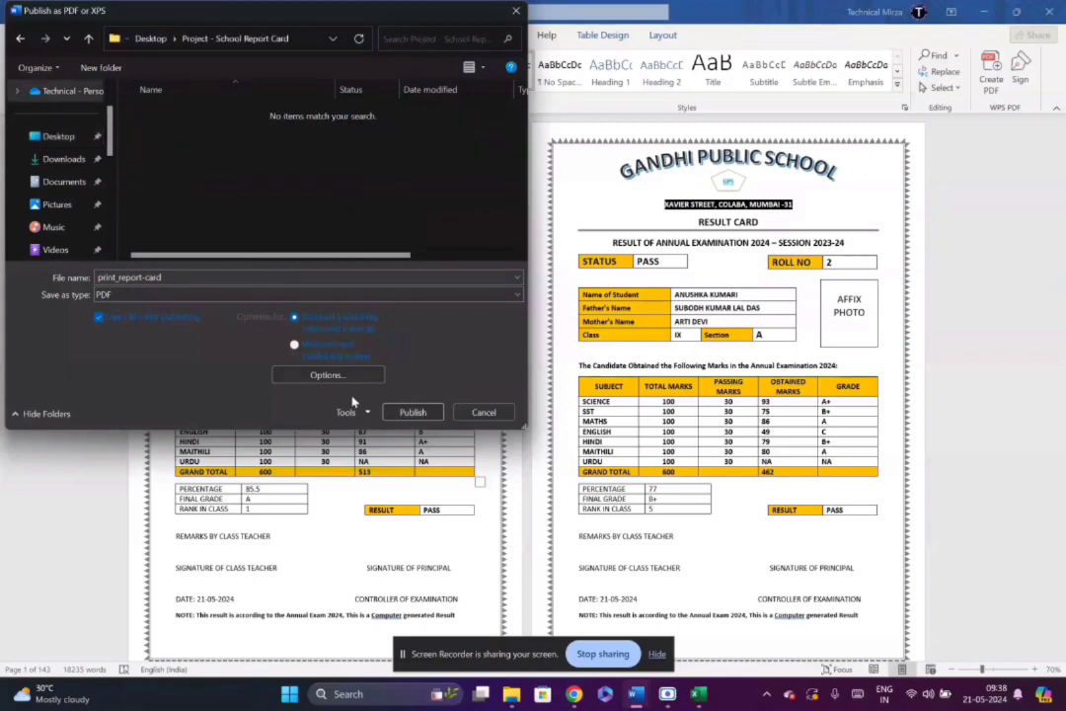
{"action": "left_click", "coordinate": [413, 413]}
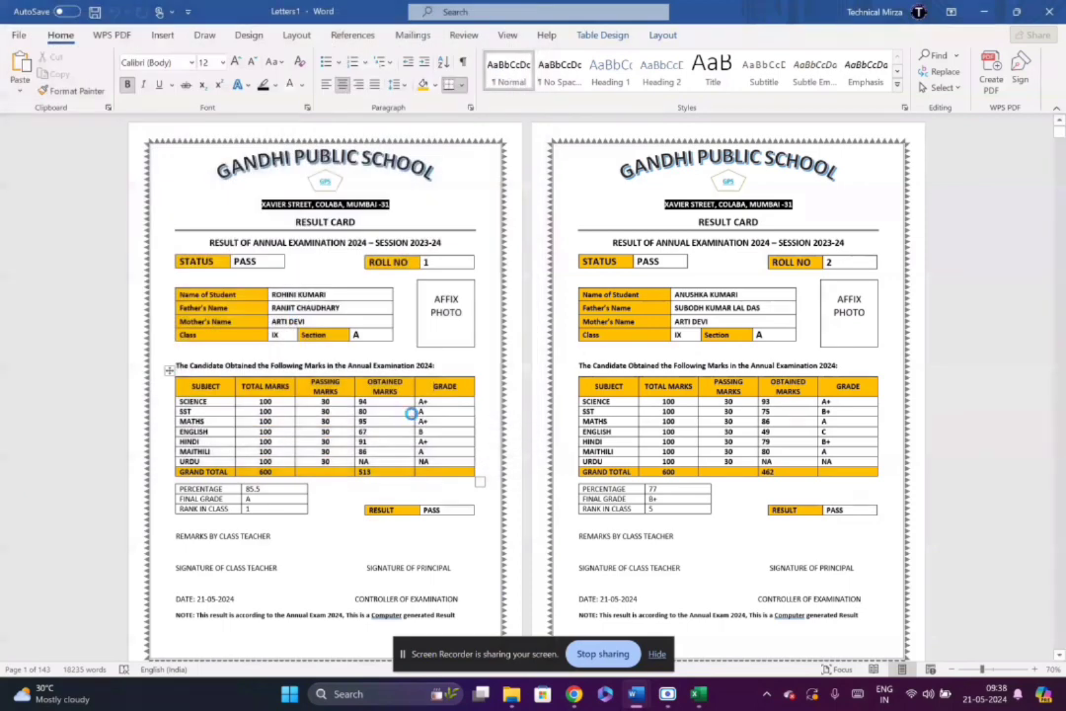